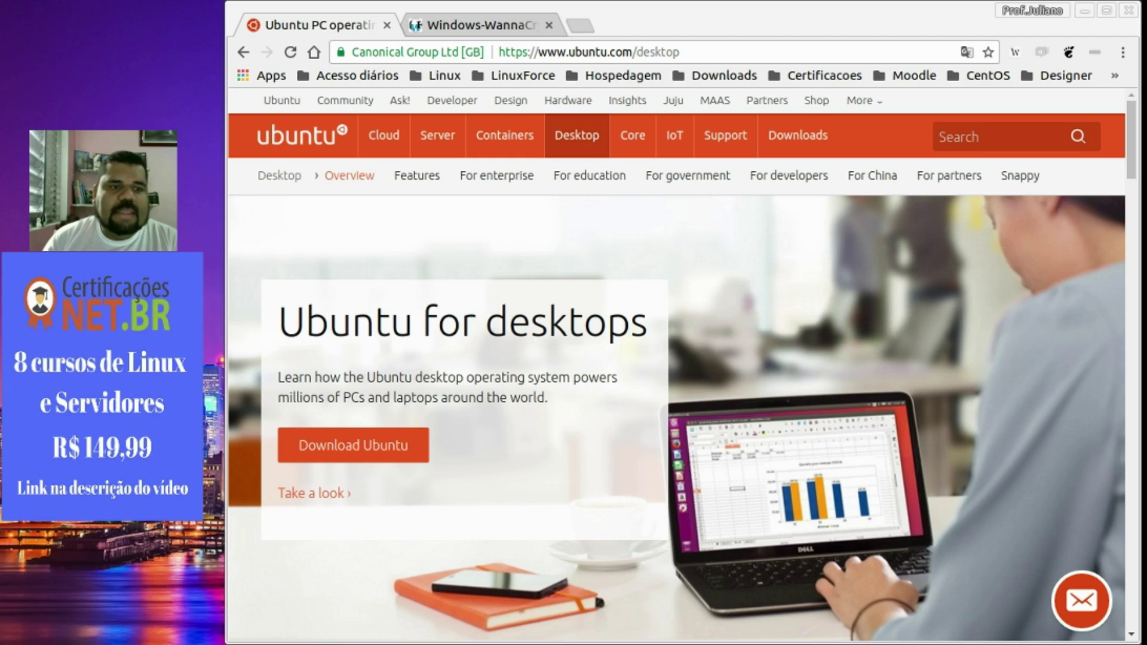
Switch from the Windows 7 VM back to Chrome and return to the Ubuntu desktop page tab.
key(alt+Tab)
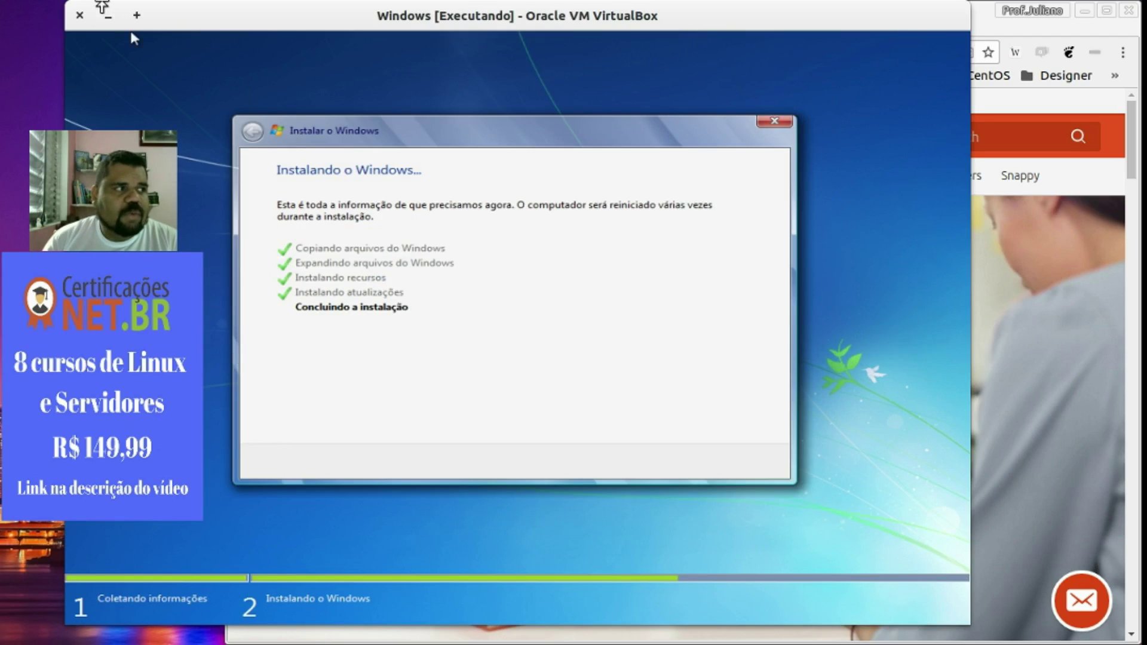
click(109, 16)
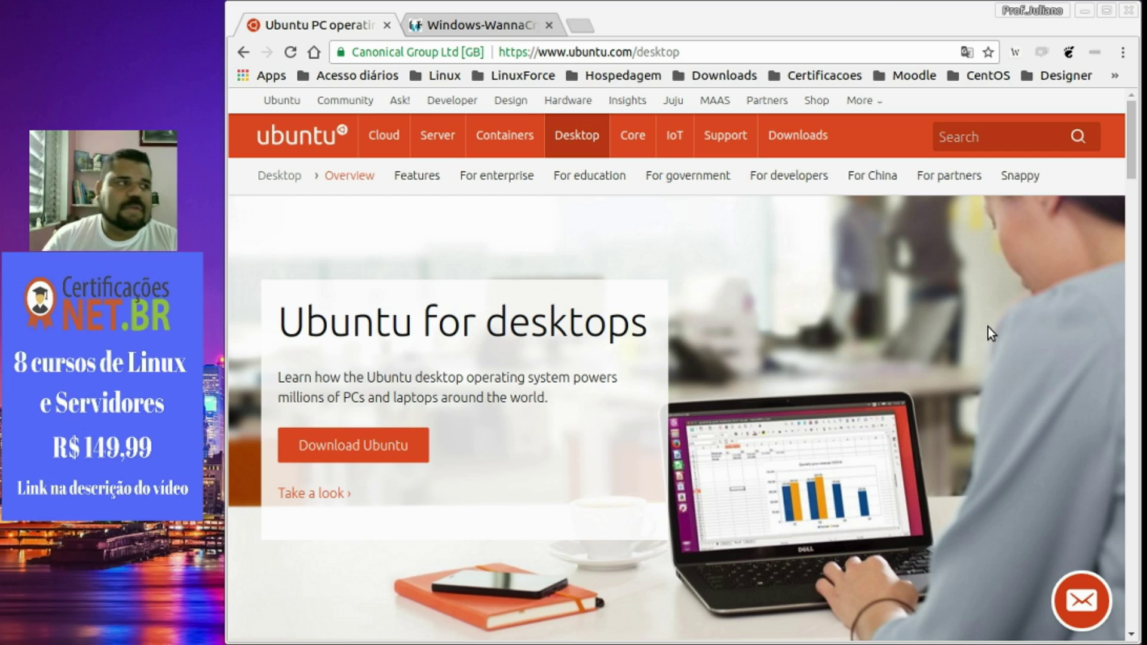
click(476, 19)
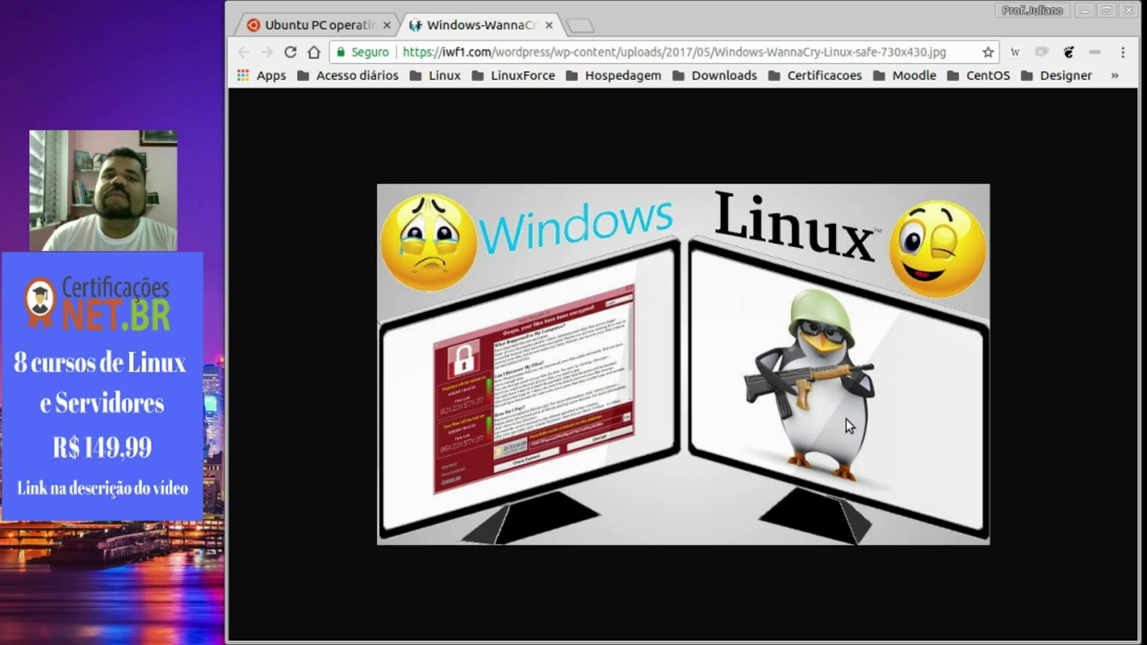
key(ctrl+Page_Up)
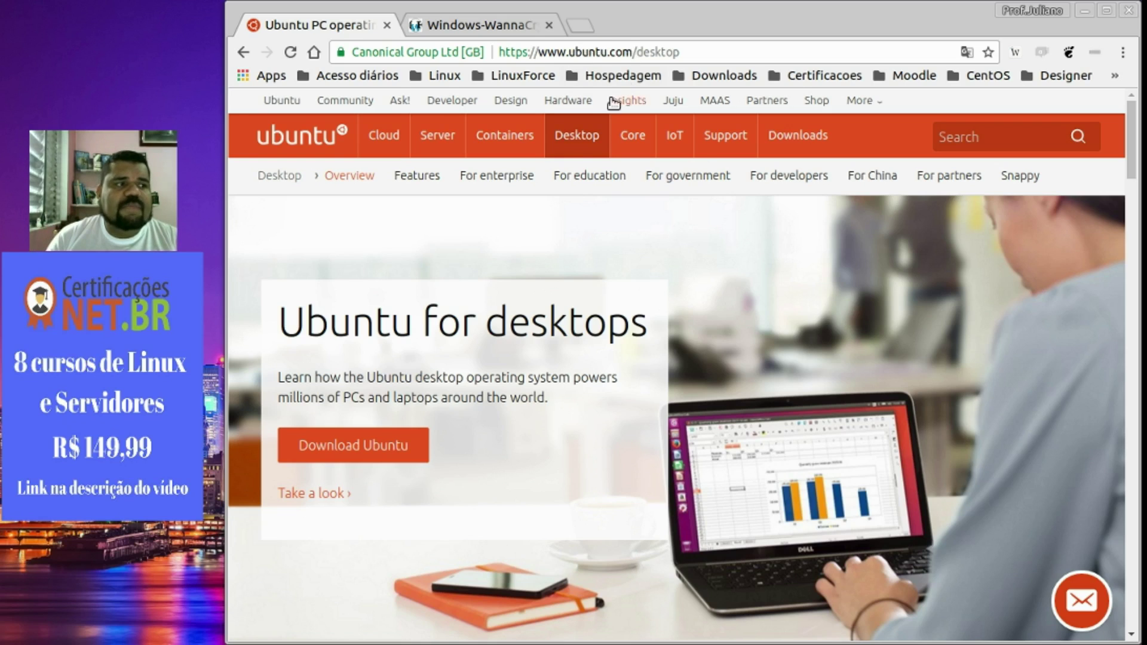
Open the Download Ubuntu Desktop page, highlight the 16.04.3 LTS release, and return from its download.
mouse_move(575, 140)
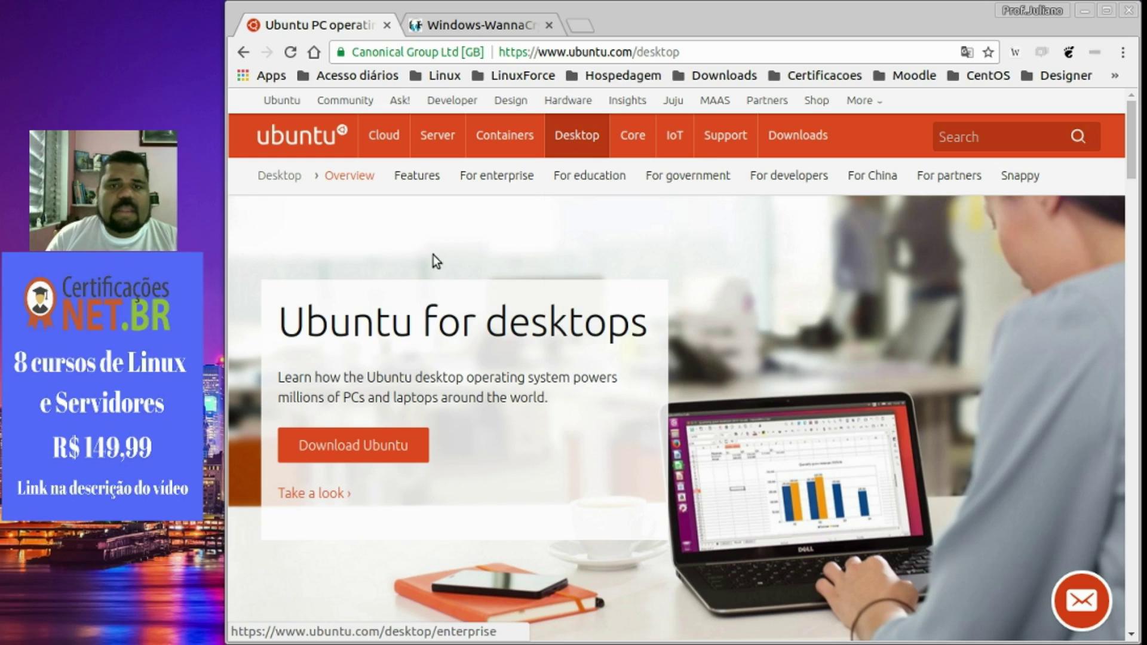
click(365, 451)
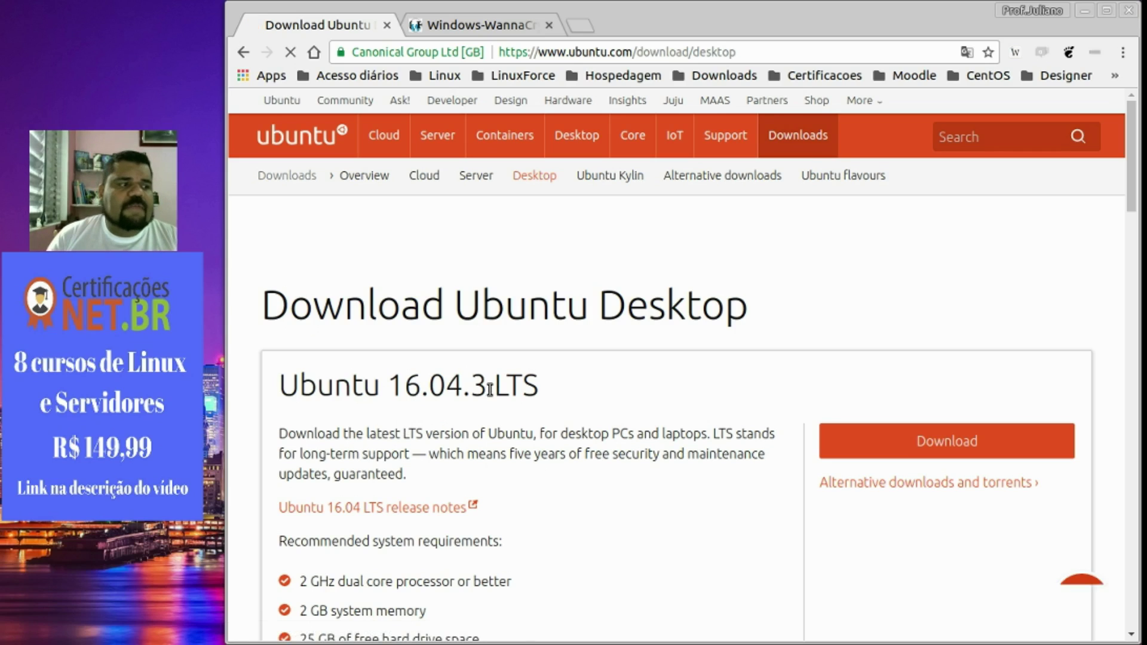
drag(494, 387, 542, 388)
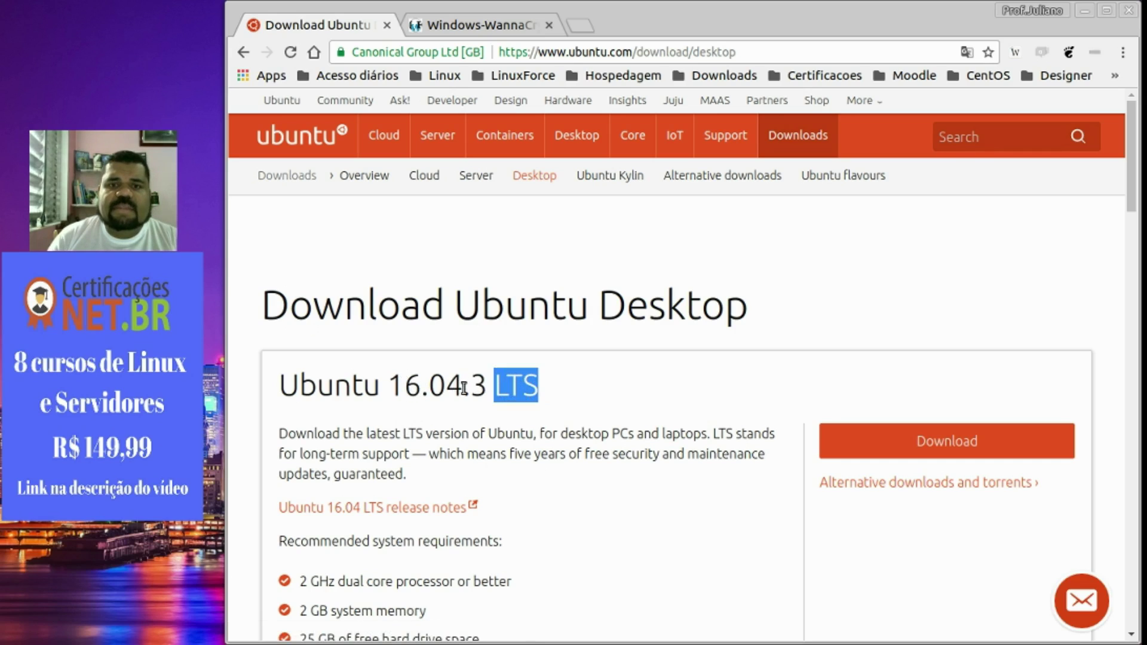
drag(464, 385, 394, 382)
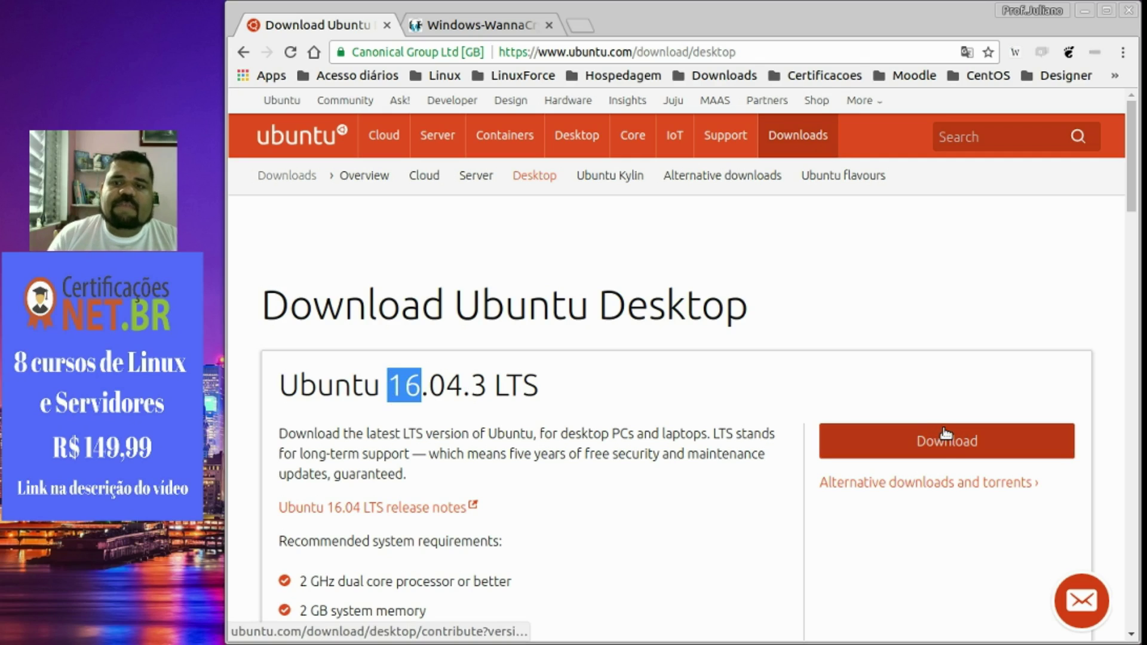
click(916, 442)
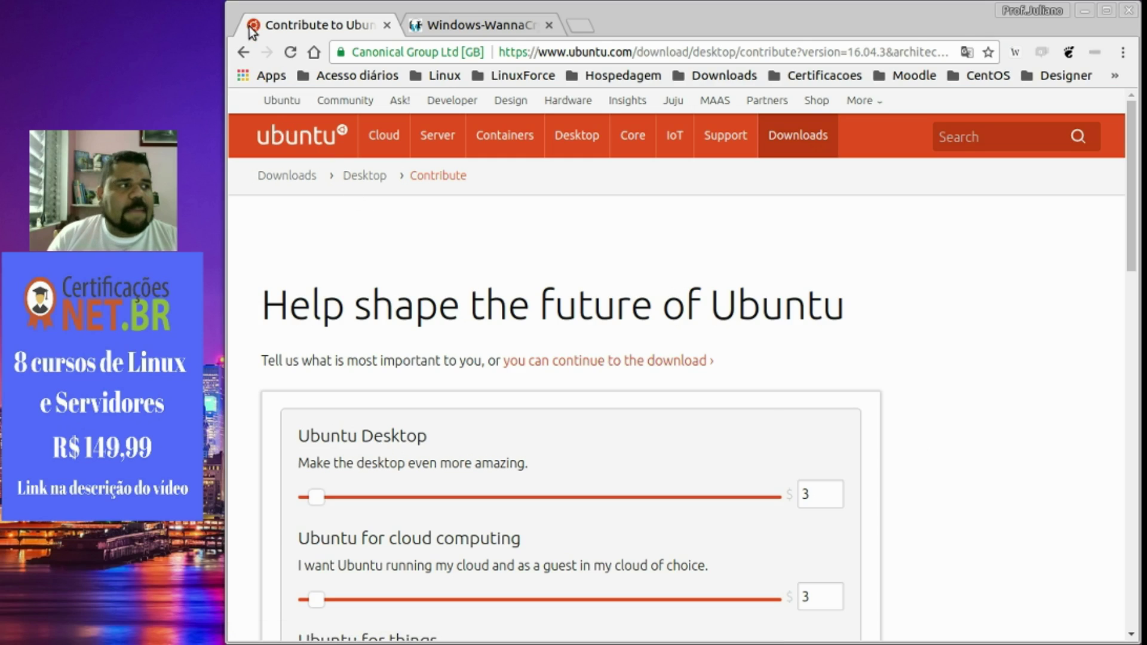
click(243, 53)
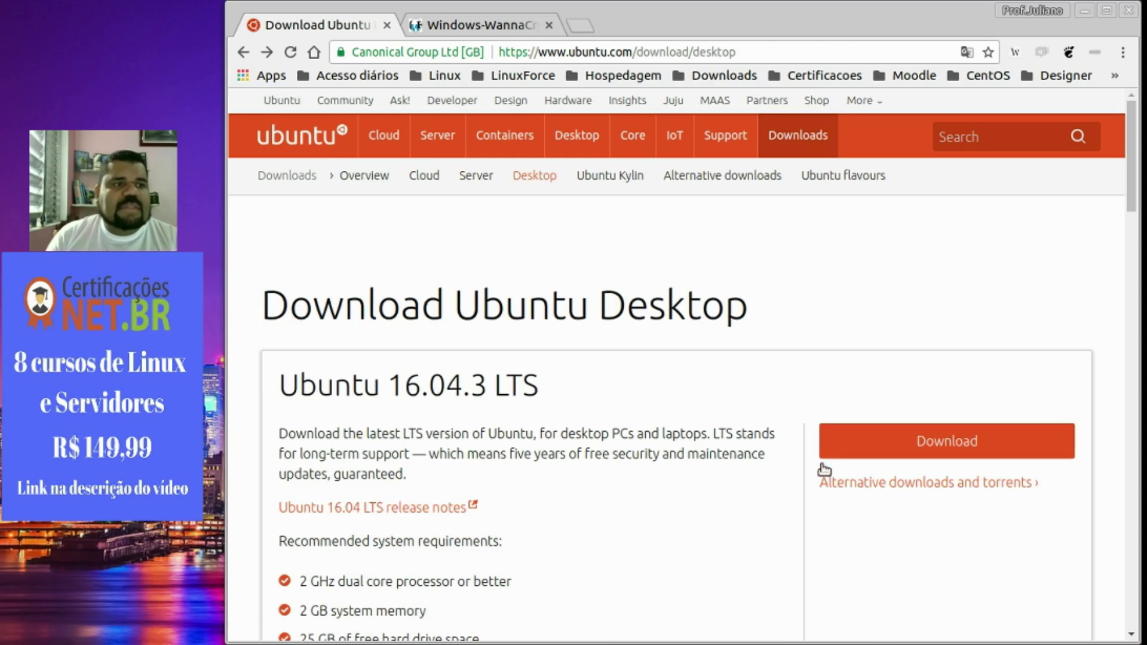
Scroll between the release boxes, highlighting the Ubuntu 17.04 version to compare with 16.04.3 LTS.
drag(1127, 131, 1130, 256)
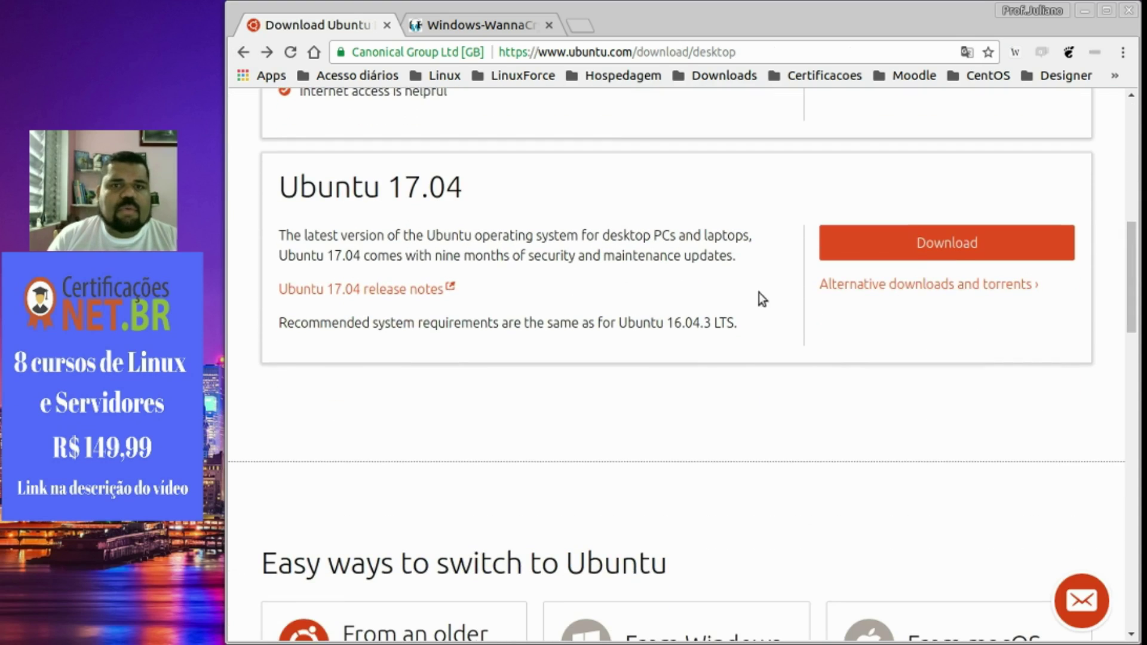
drag(397, 182, 471, 183)
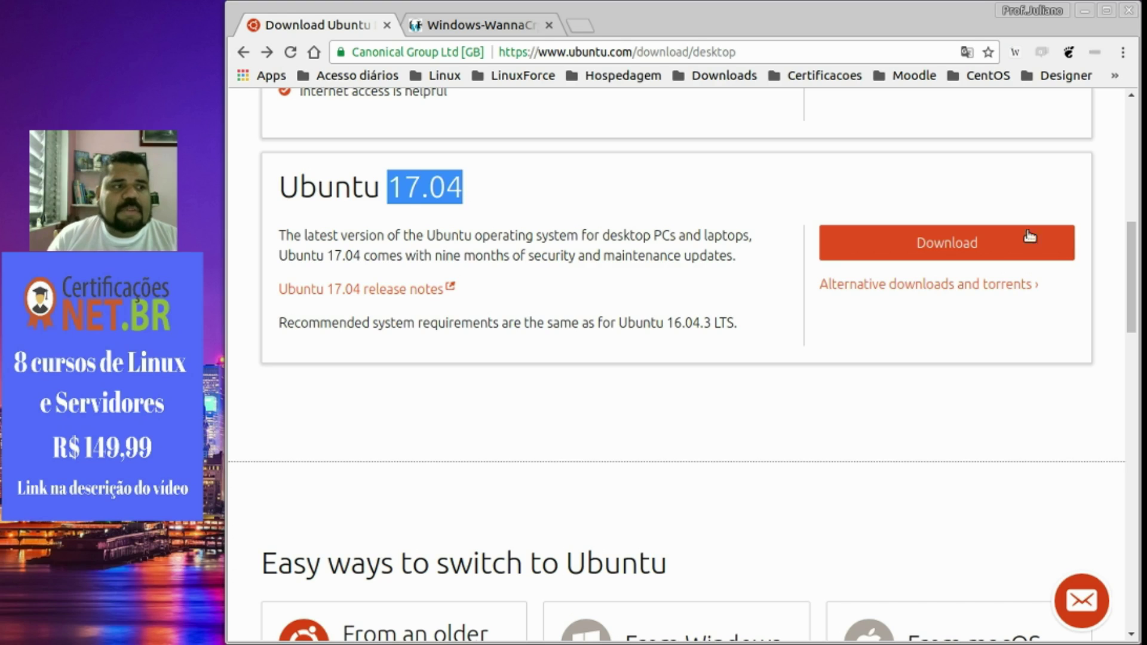
drag(1133, 299, 1134, 205)
drag(493, 239, 533, 234)
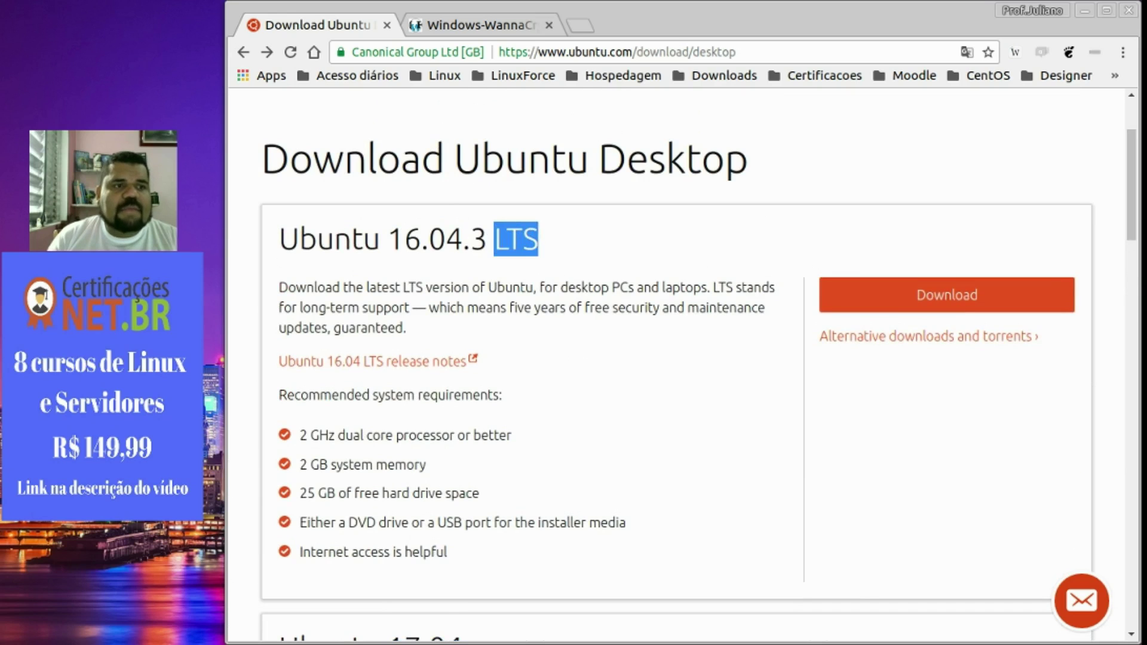
drag(1130, 191, 1130, 265)
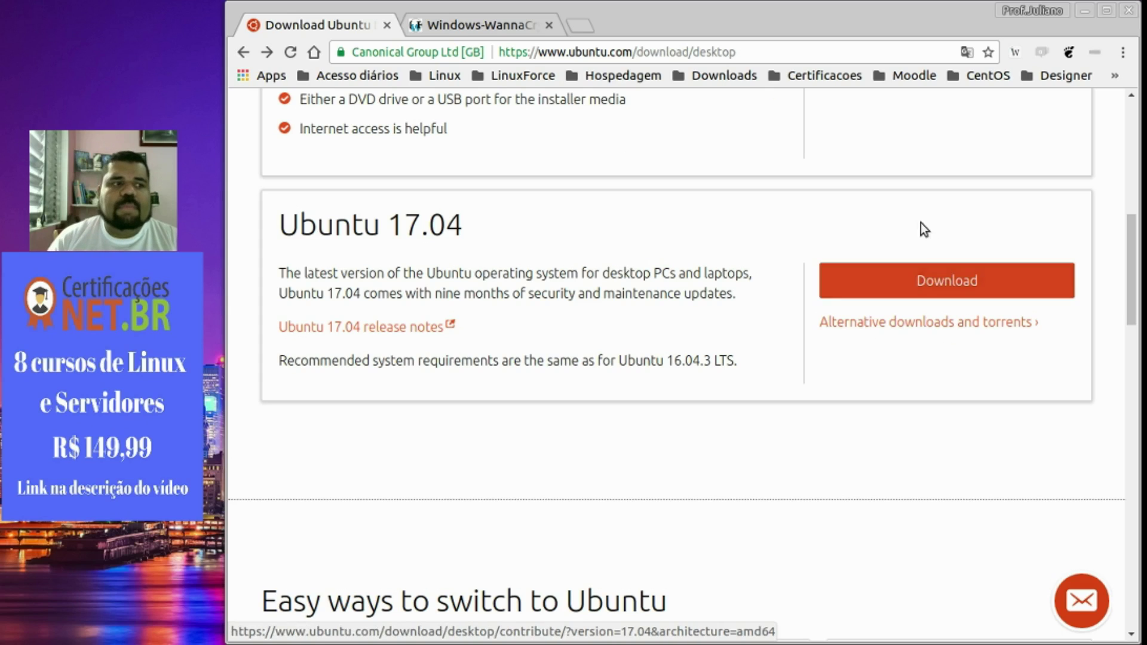
drag(1131, 249, 1136, 160)
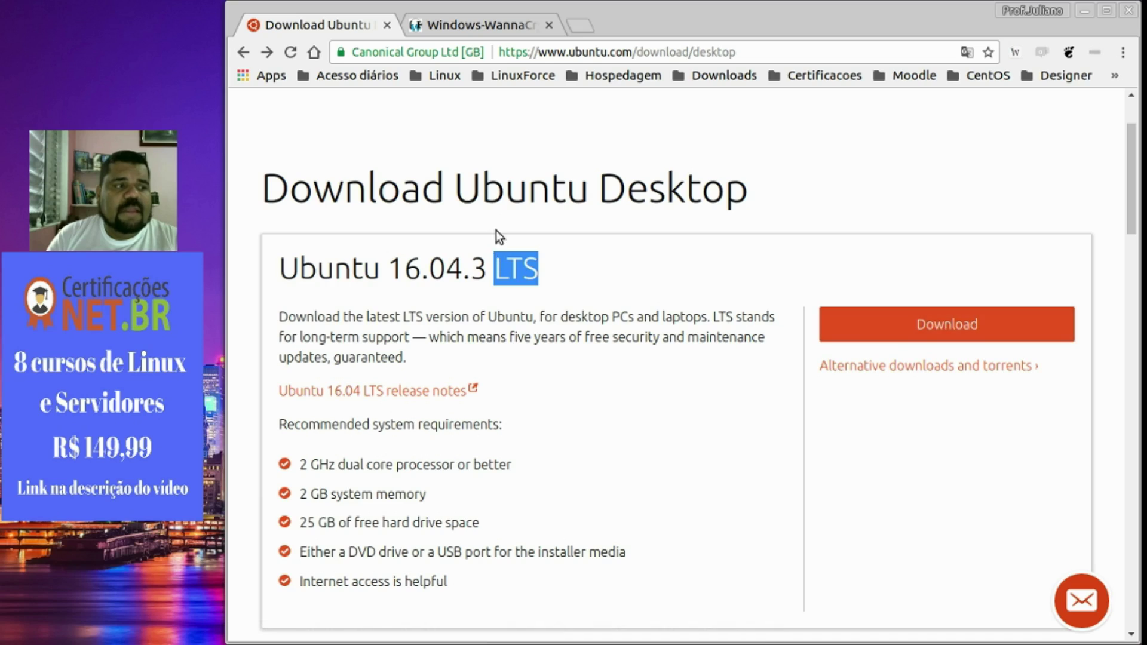
Download Ubuntu 16.04.3 LTS, skipping the contribution via 'Not now, take me to the download'.
click(895, 332)
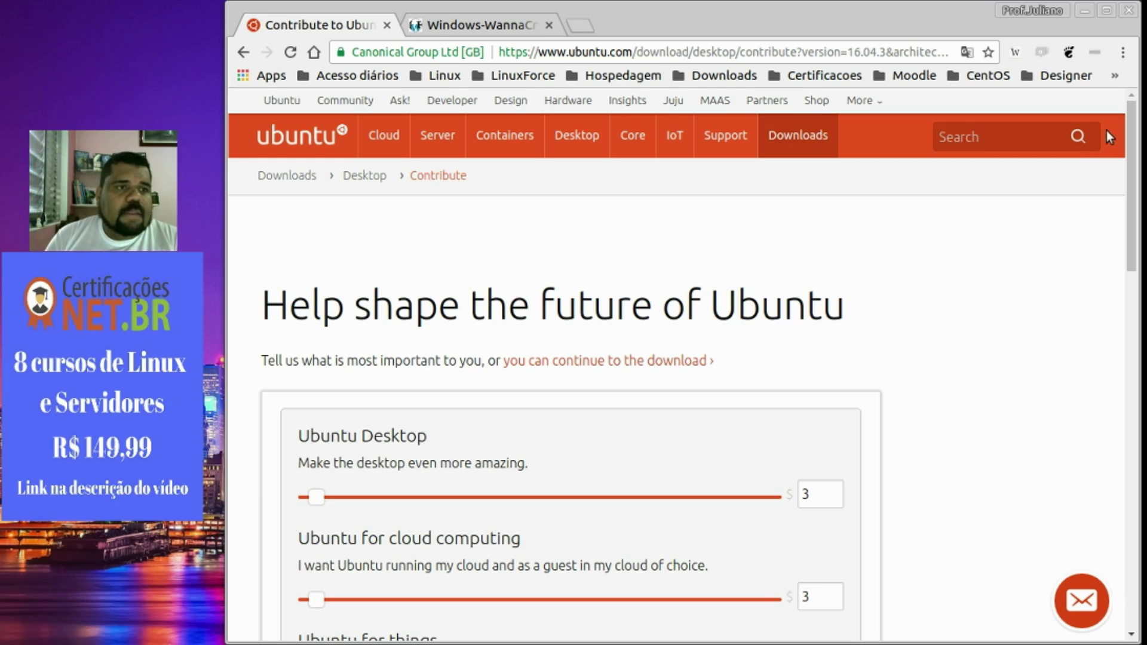
drag(1129, 110, 1120, 193)
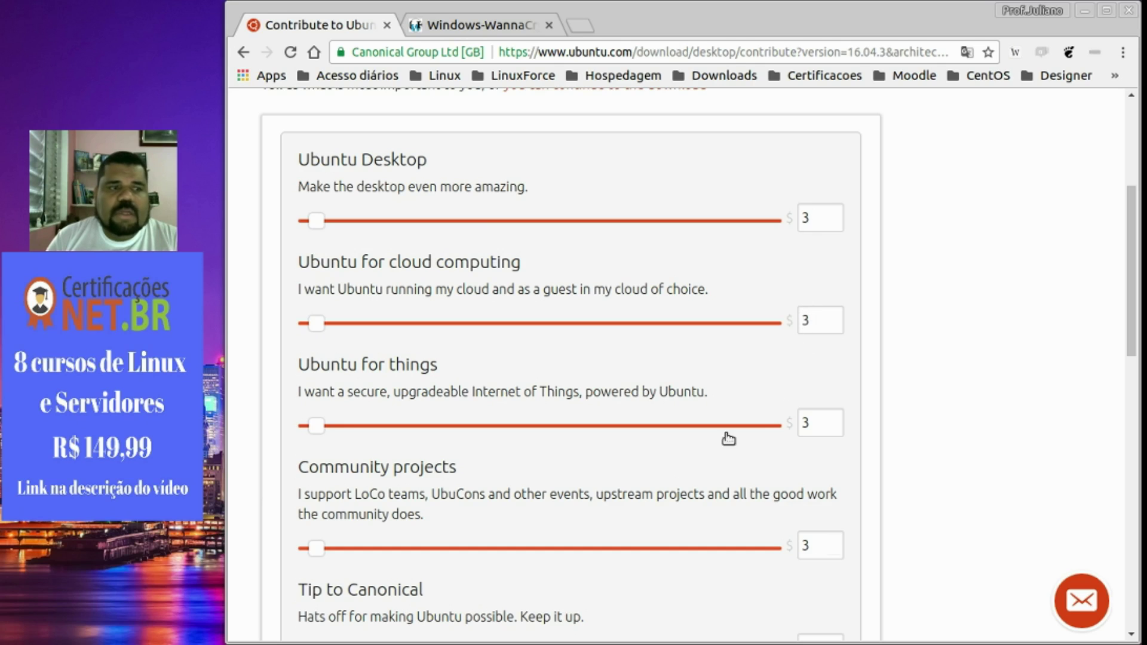
drag(1129, 239, 1127, 384)
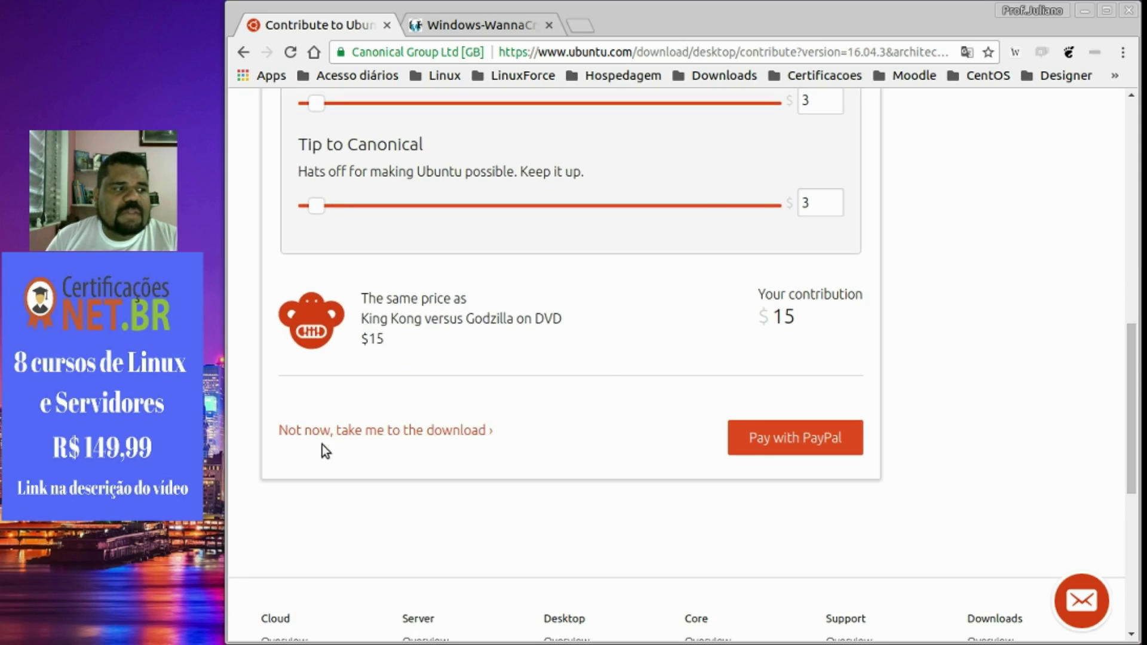
click(360, 435)
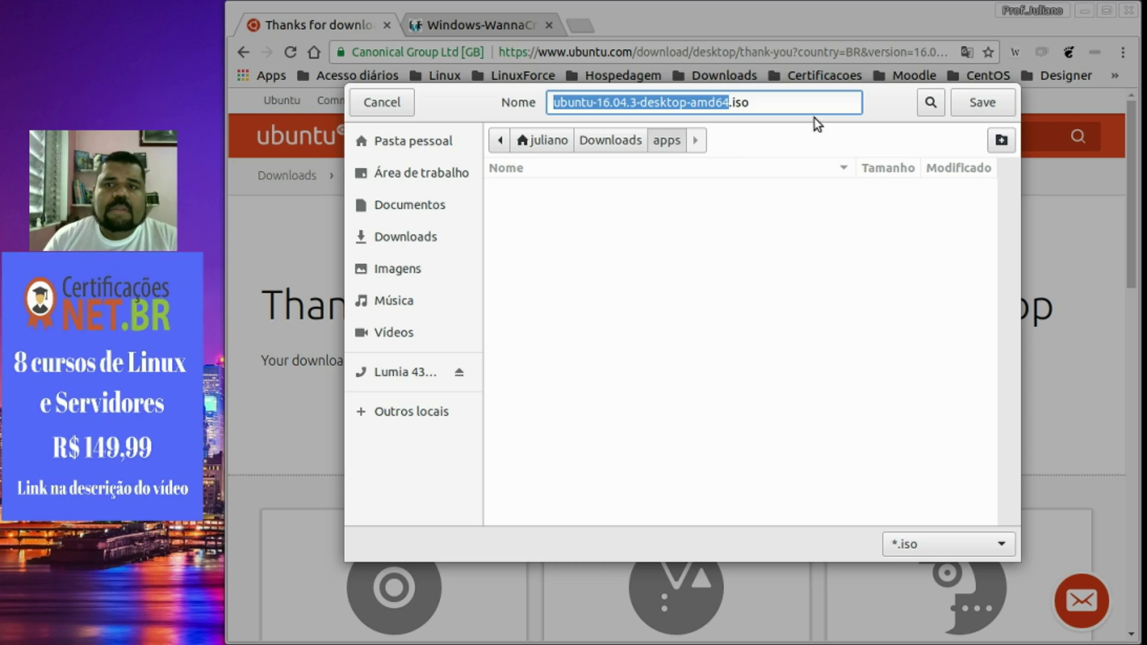
Cancel saving the Ubuntu ISO and switch back to the Windows 7 virtual machine.
click(392, 103)
mouse_move(437, 135)
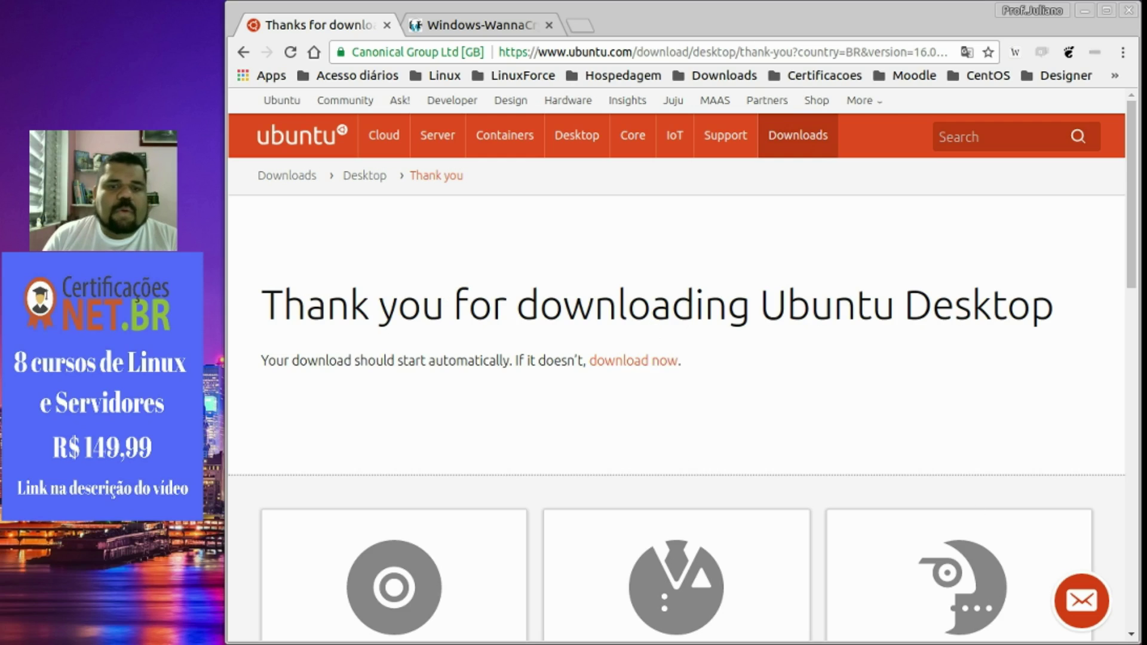
key(alt+Tab)
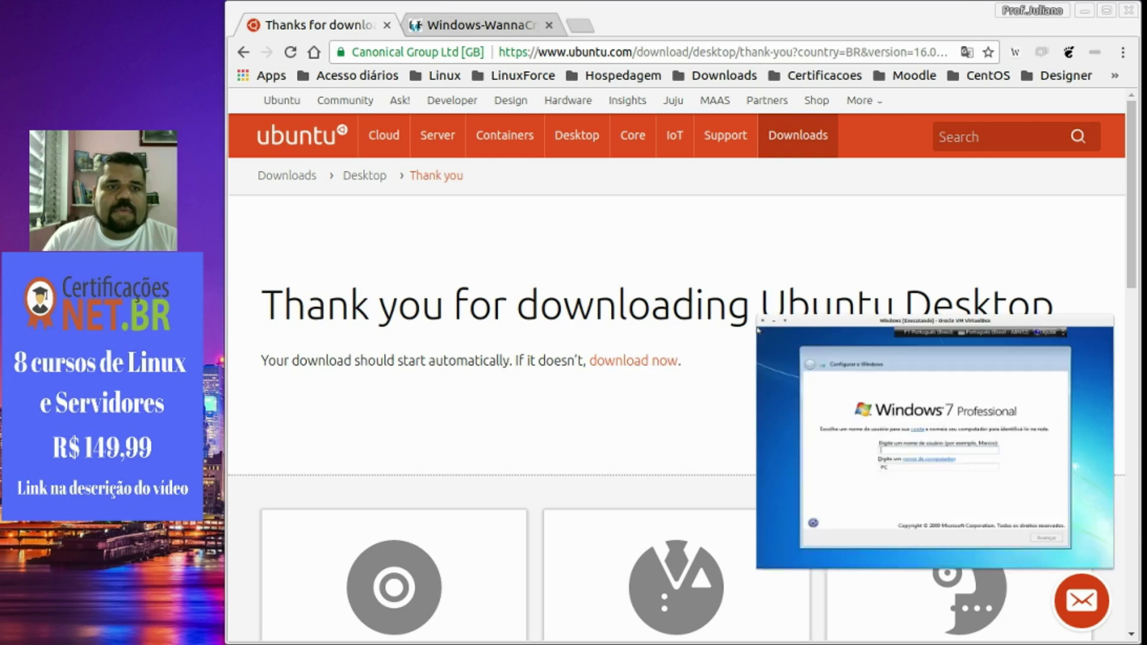
Enter the user's full name as the Windows account name and continue.
text(ju)
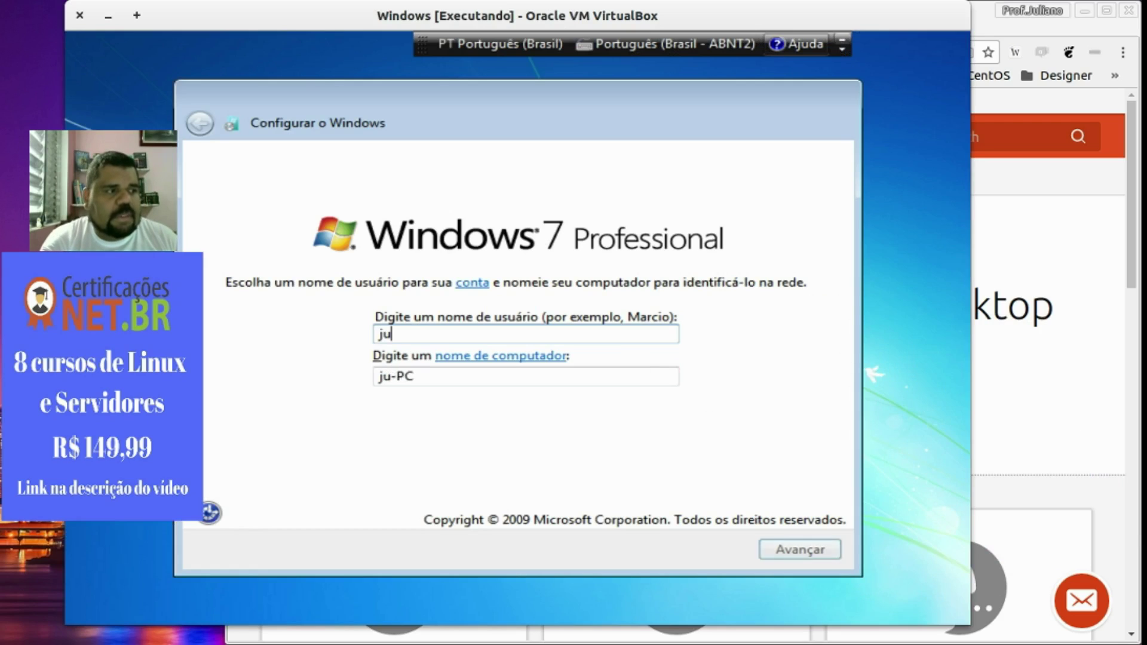
text(liano ramos)
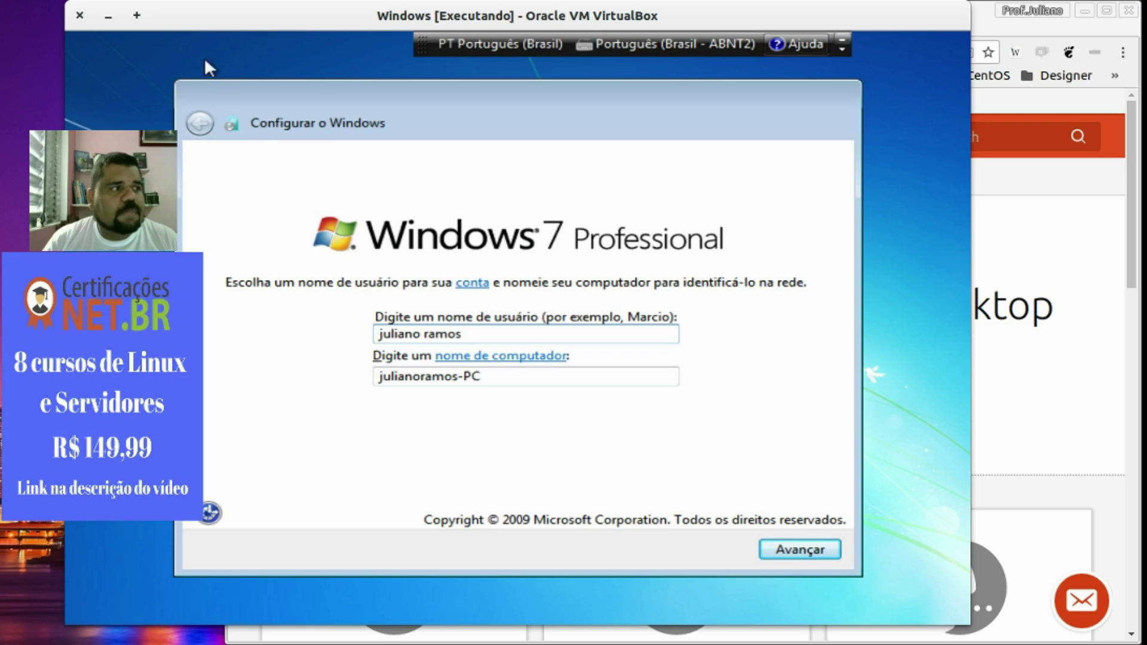
drag(235, 19, 383, 30)
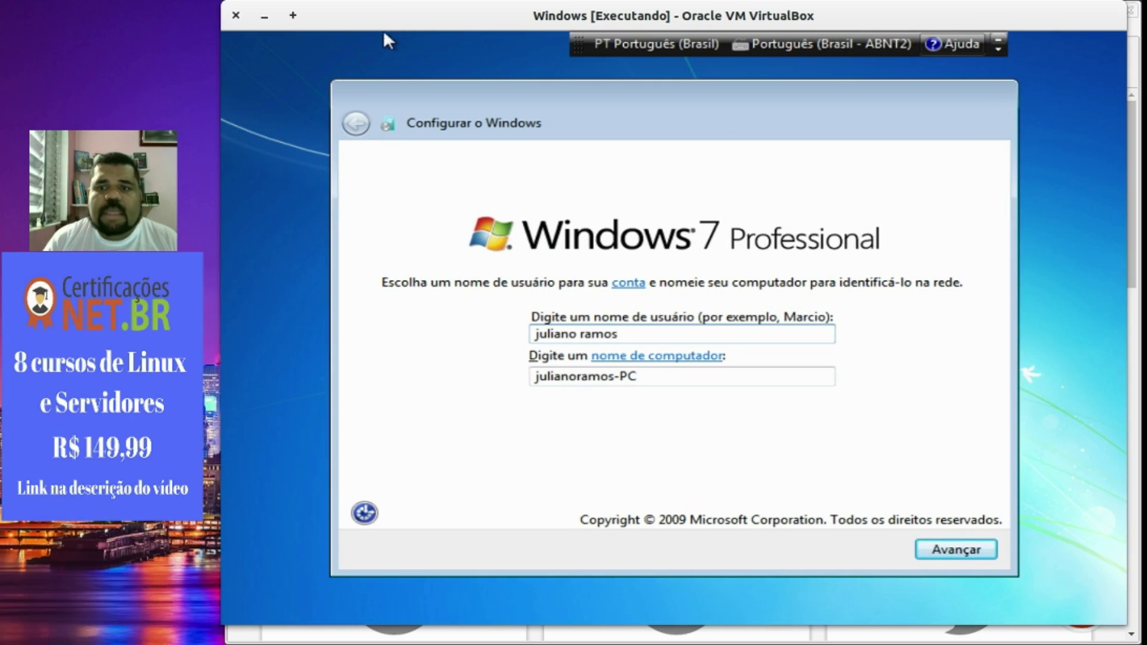
click(956, 549)
Set the account password and a password hint, then proceed to the product key page.
text(1)
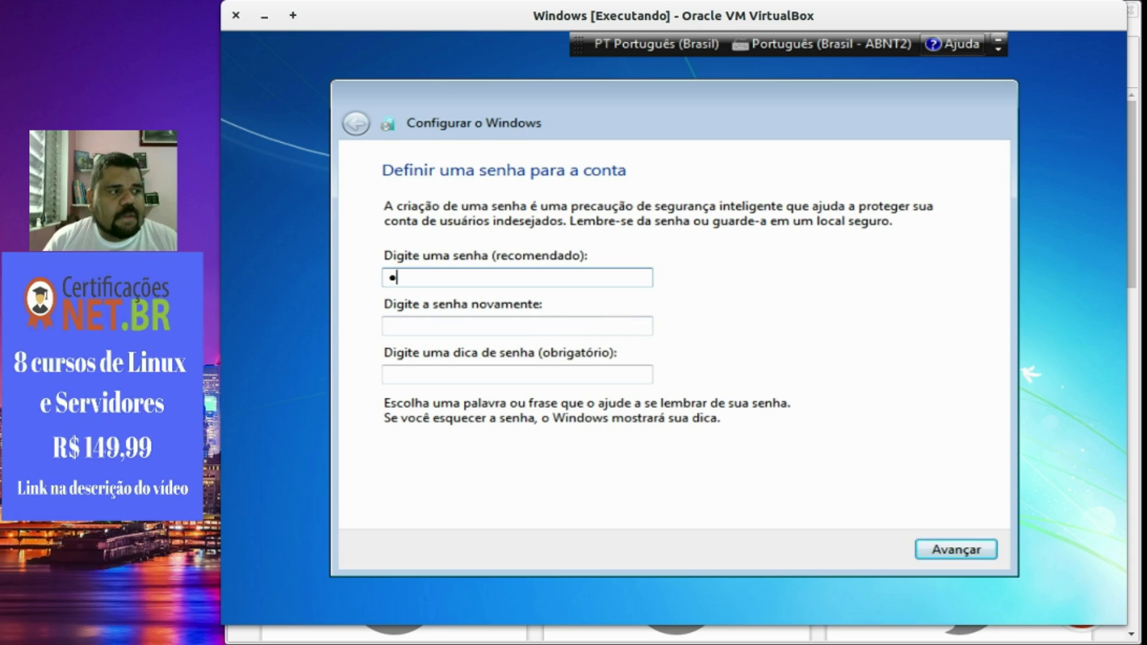
text(23456789)
key(Tab)
text(123456789)
key(Tab)
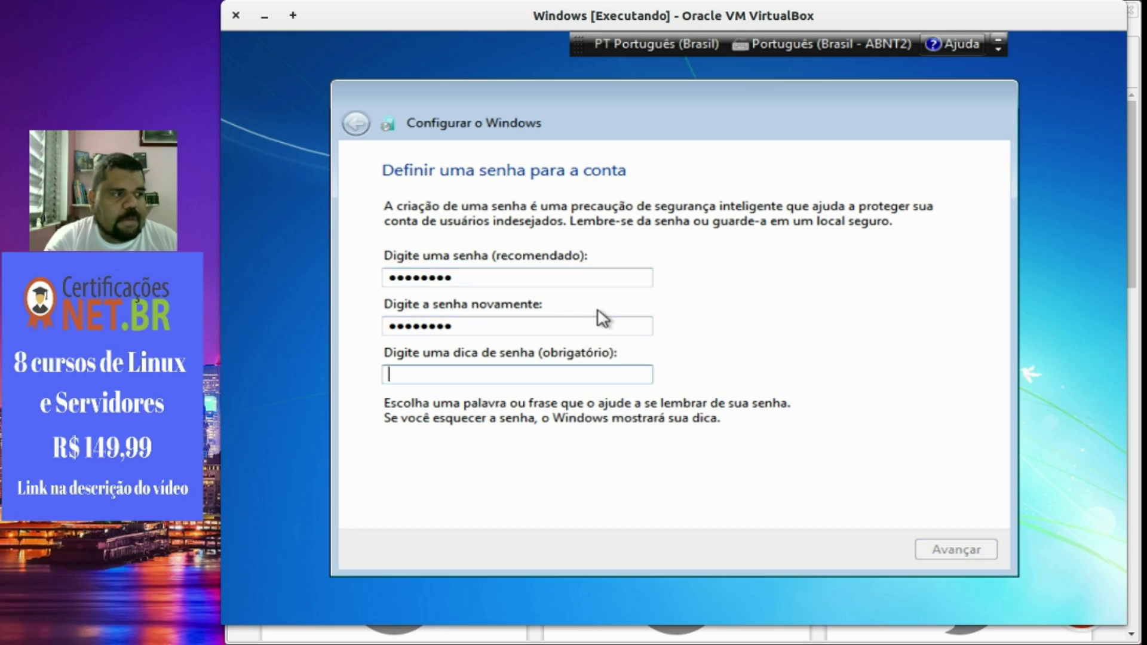
text(mudar)
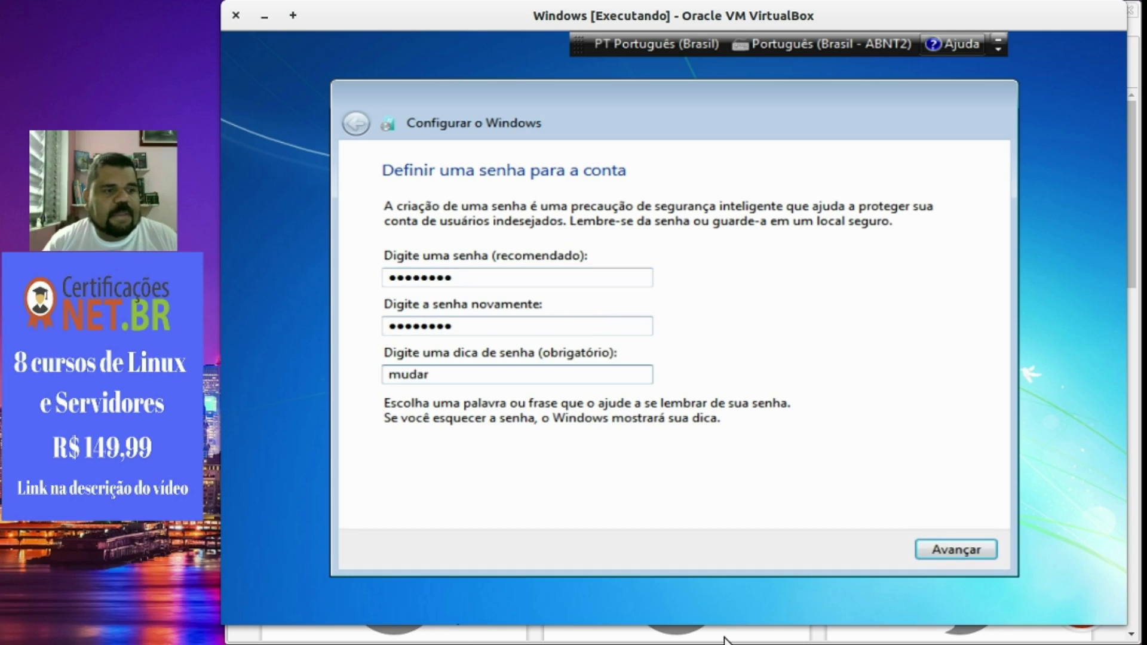
click(957, 549)
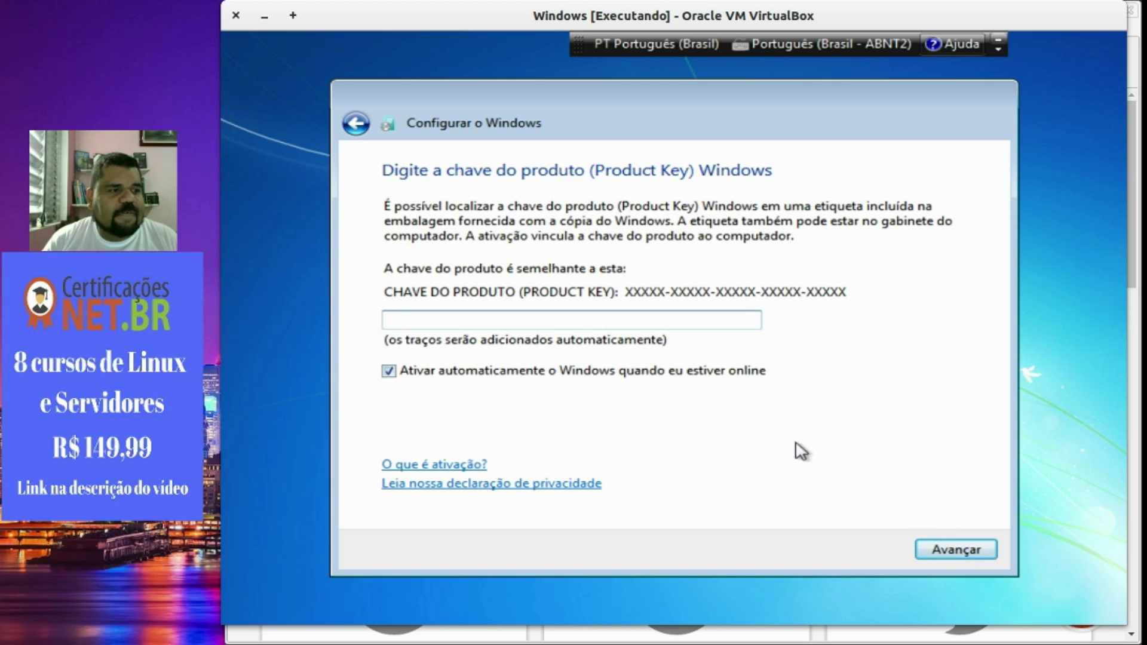
Skip the product key with automatic activation off, accept recommended settings, date/time, and Home network.
click(621, 372)
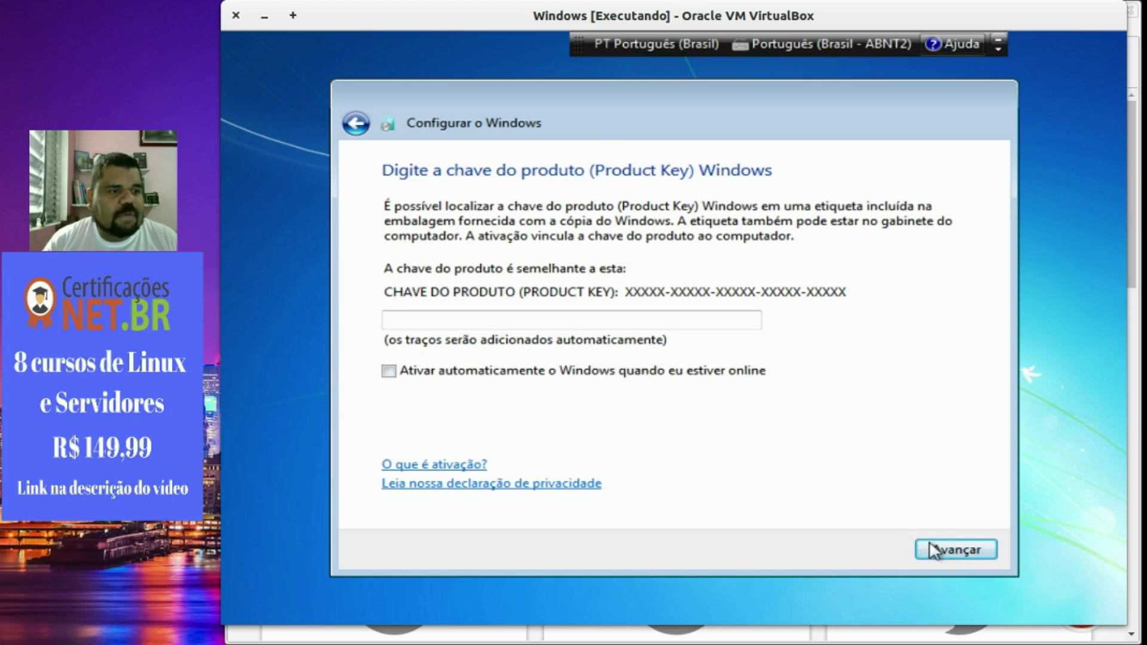
click(933, 550)
click(715, 226)
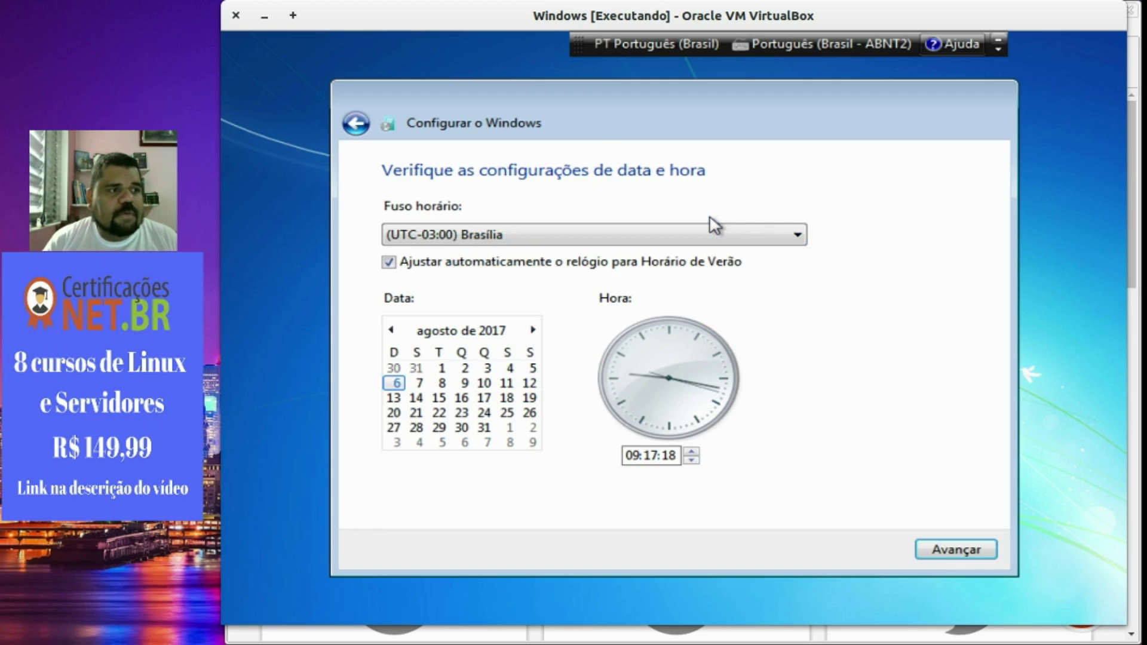
click(943, 551)
click(802, 290)
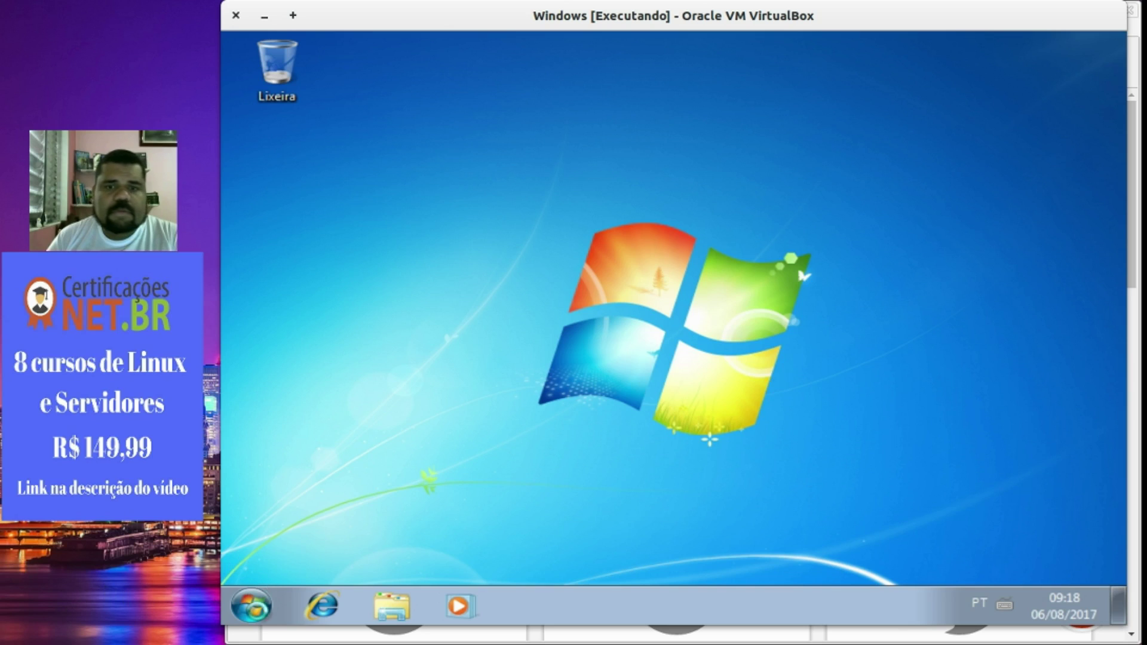
click(268, 598)
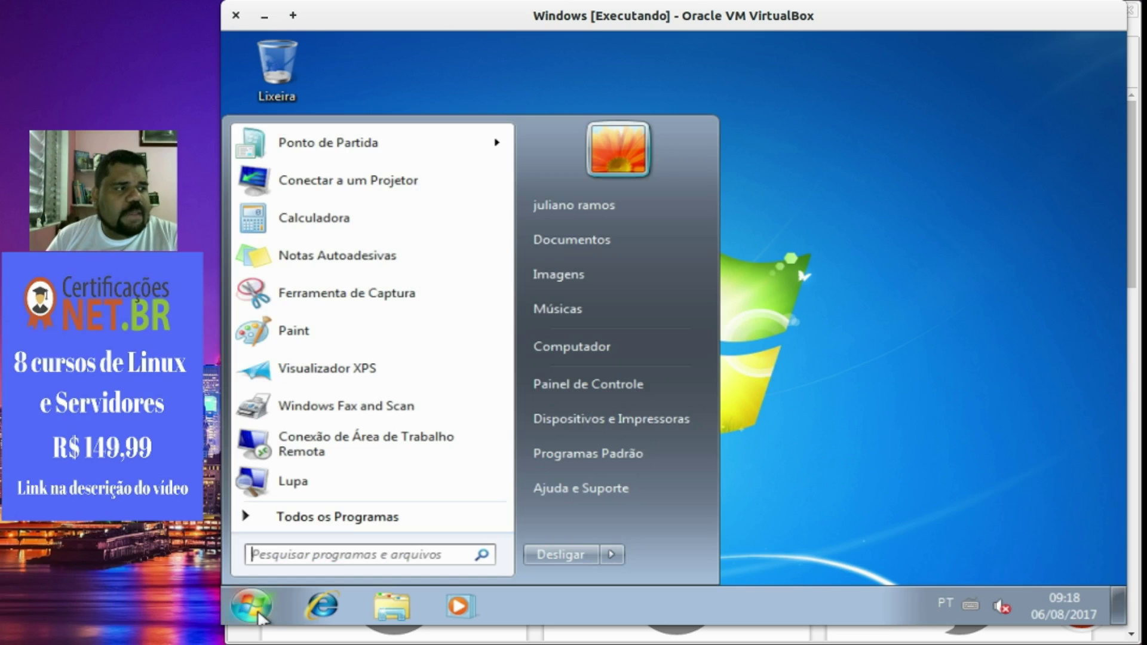
click(263, 602)
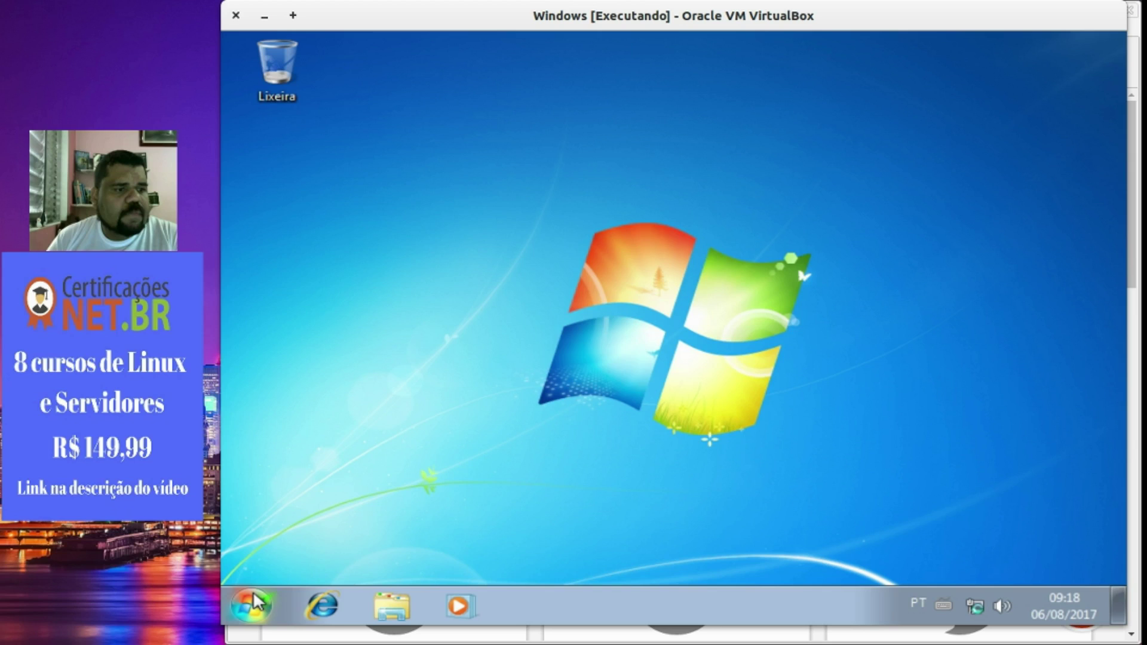
click(330, 607)
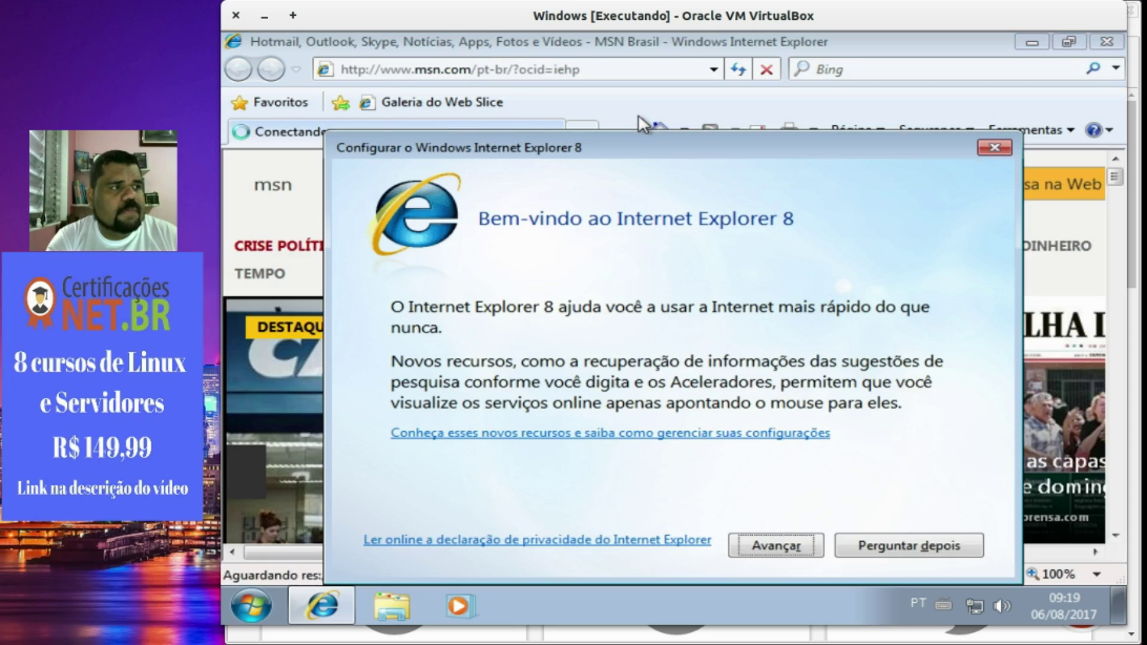
click(994, 148)
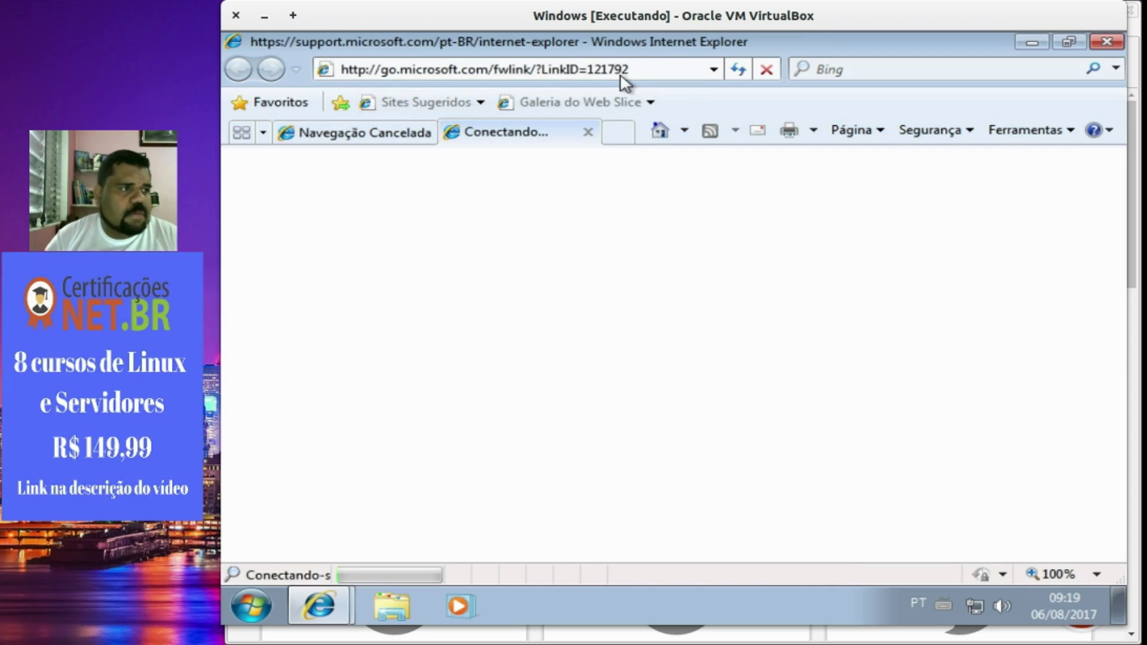
click(588, 132)
click(542, 71)
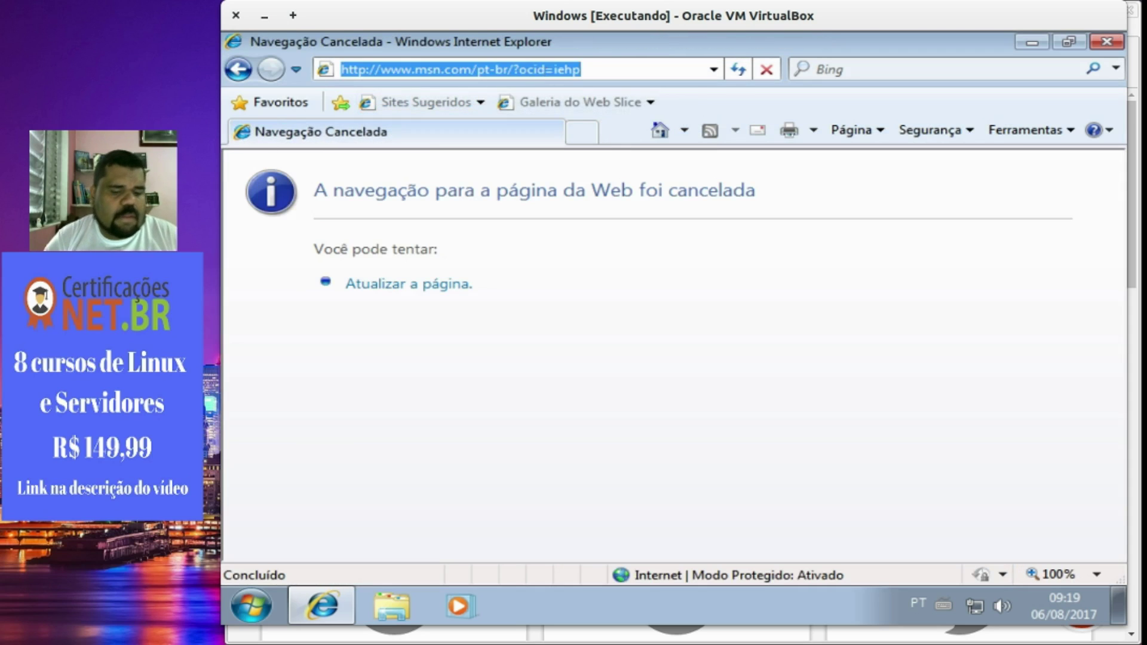
text(www.ubuntu.com)
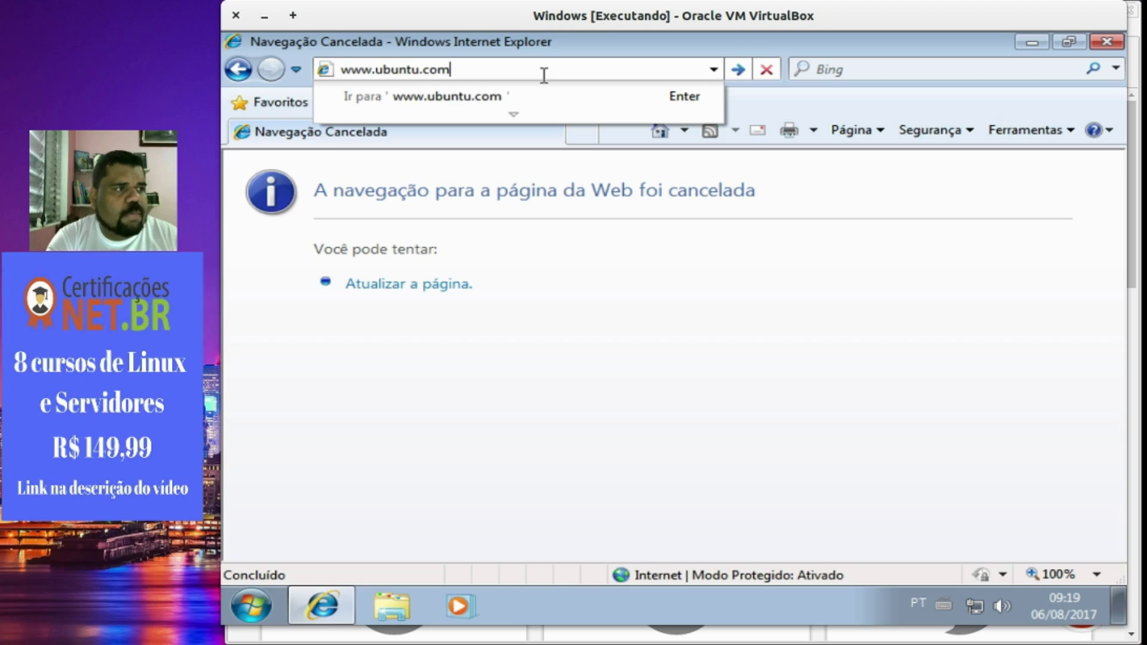
key(Return)
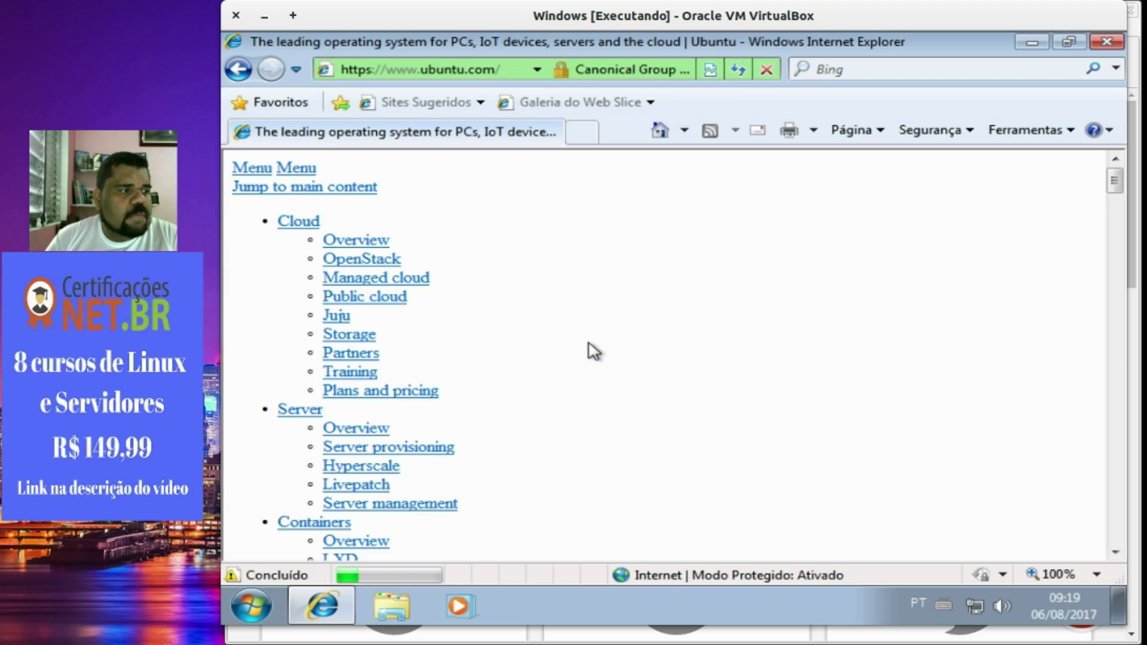
scroll(680, 307, down, 4)
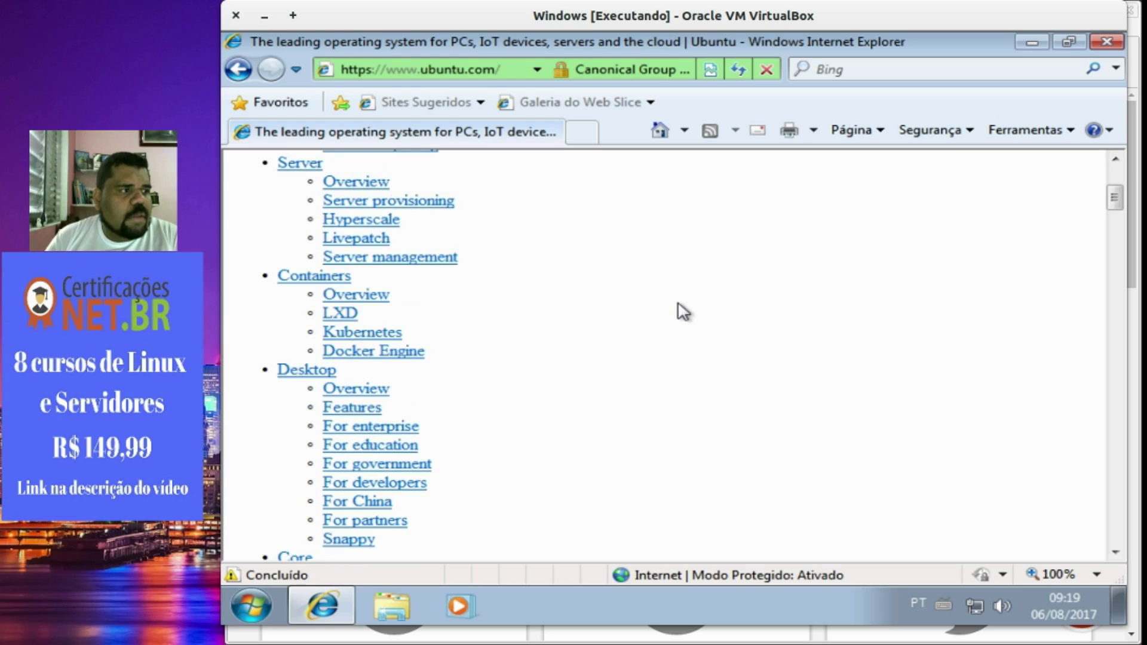
scroll(683, 311, up, 3)
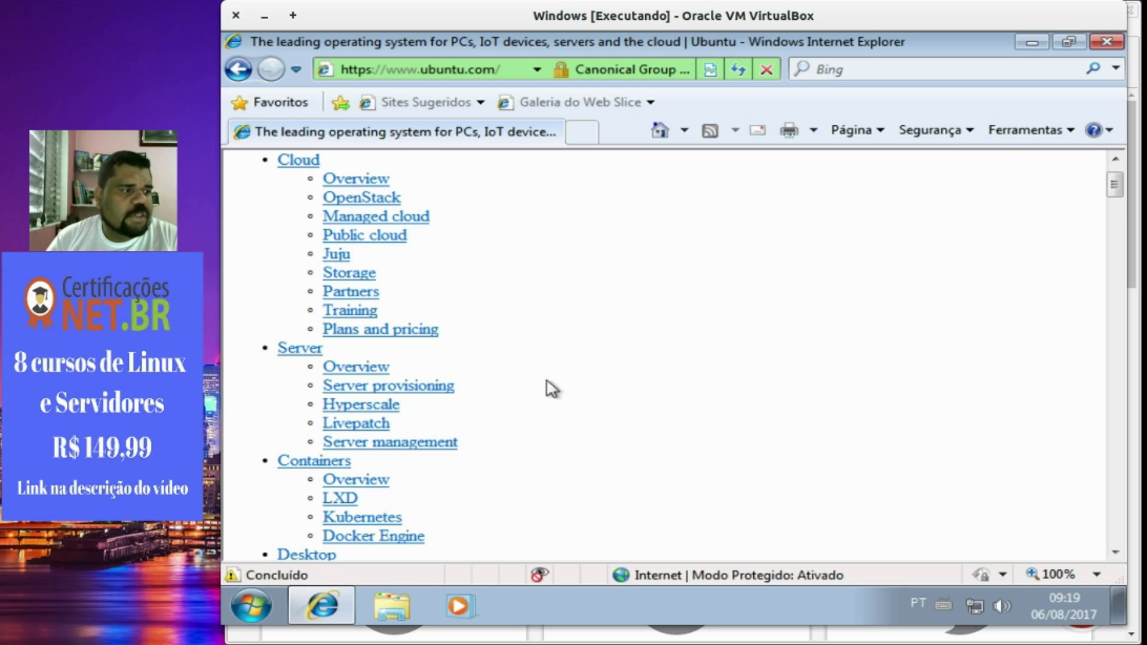
scroll(545, 418, down, 3)
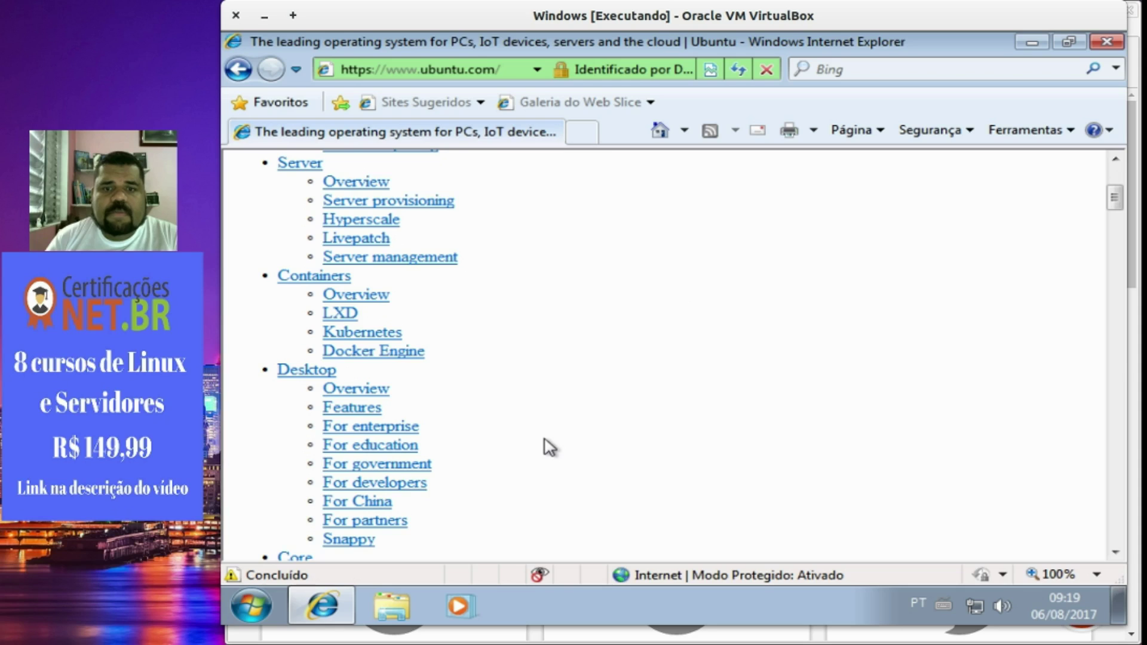
click(308, 373)
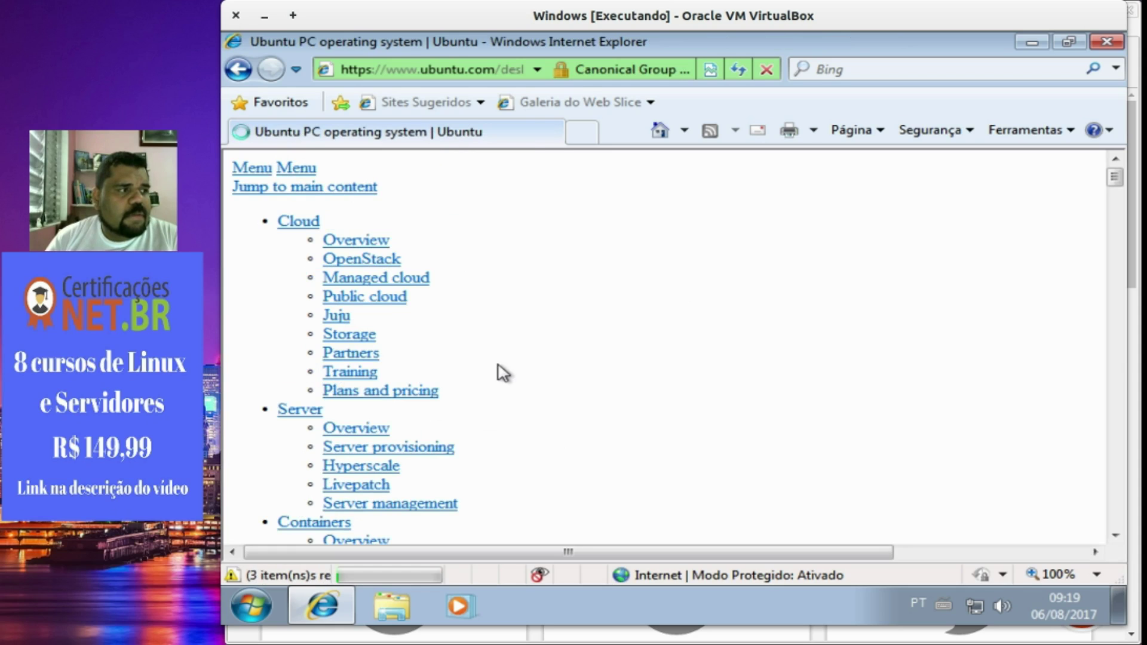
scroll(496, 394, down, 10)
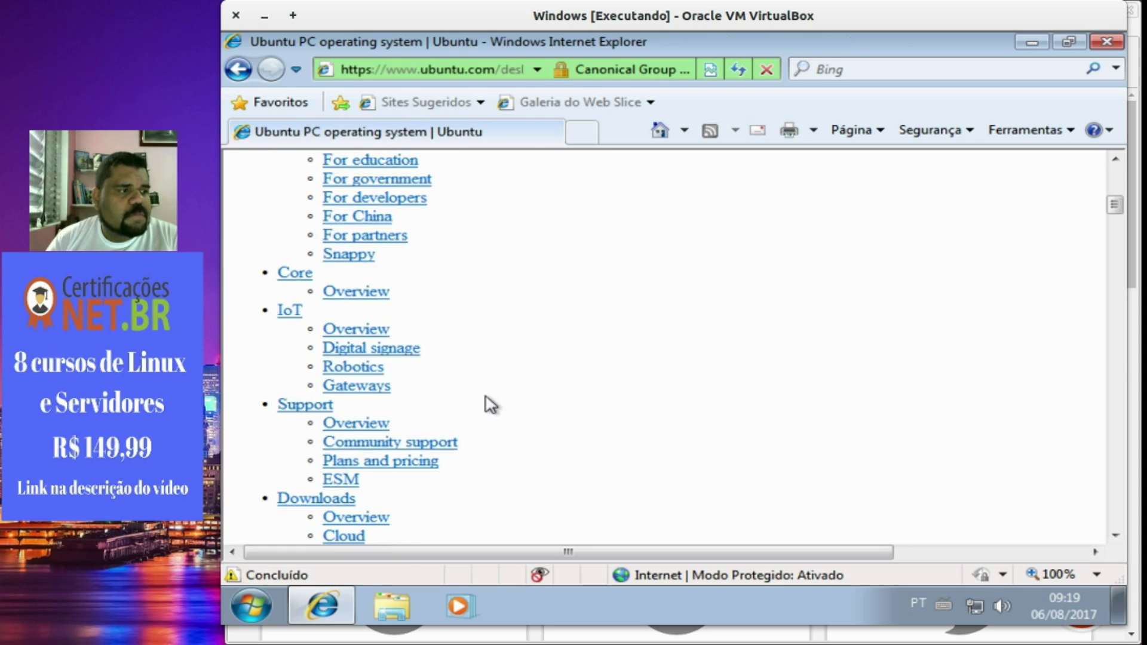
scroll(491, 405, down, 2)
scroll(491, 405, up, 3)
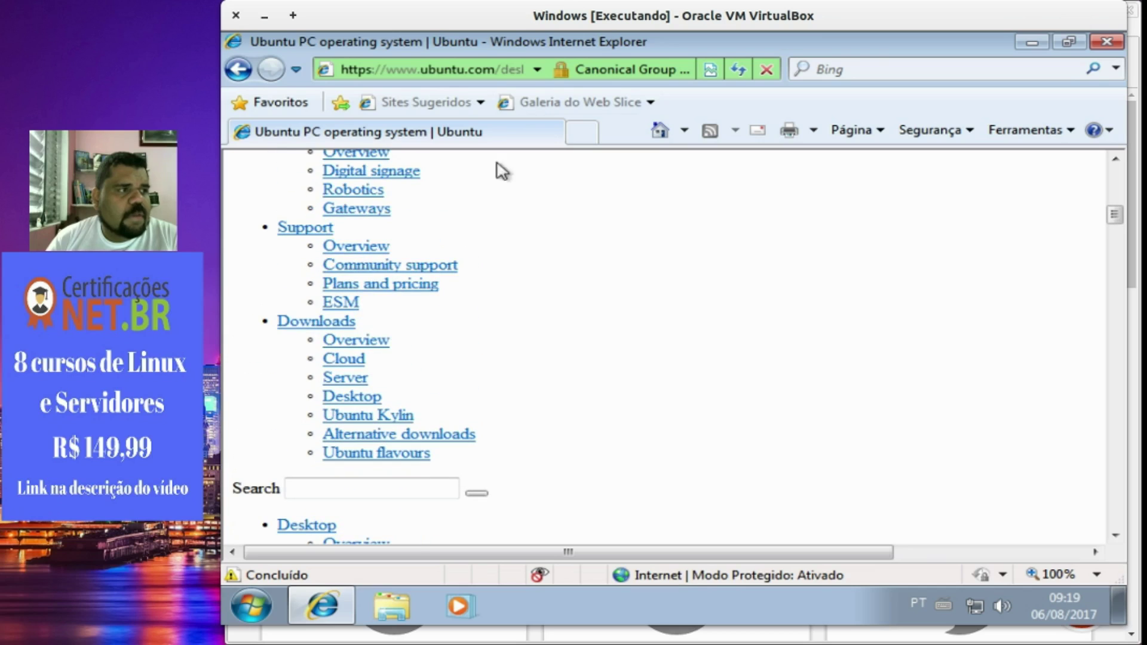
click(492, 59)
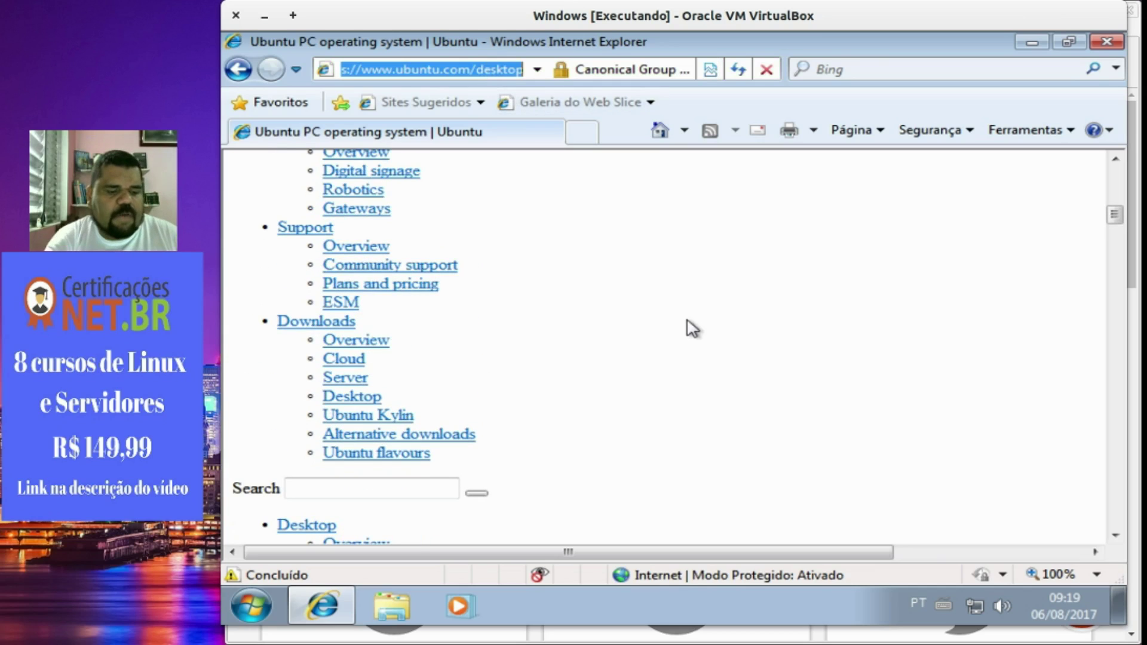
text(www.goo)
key(BackSpace)
key(BackSpace)
text(google.com.br)
key(Return)
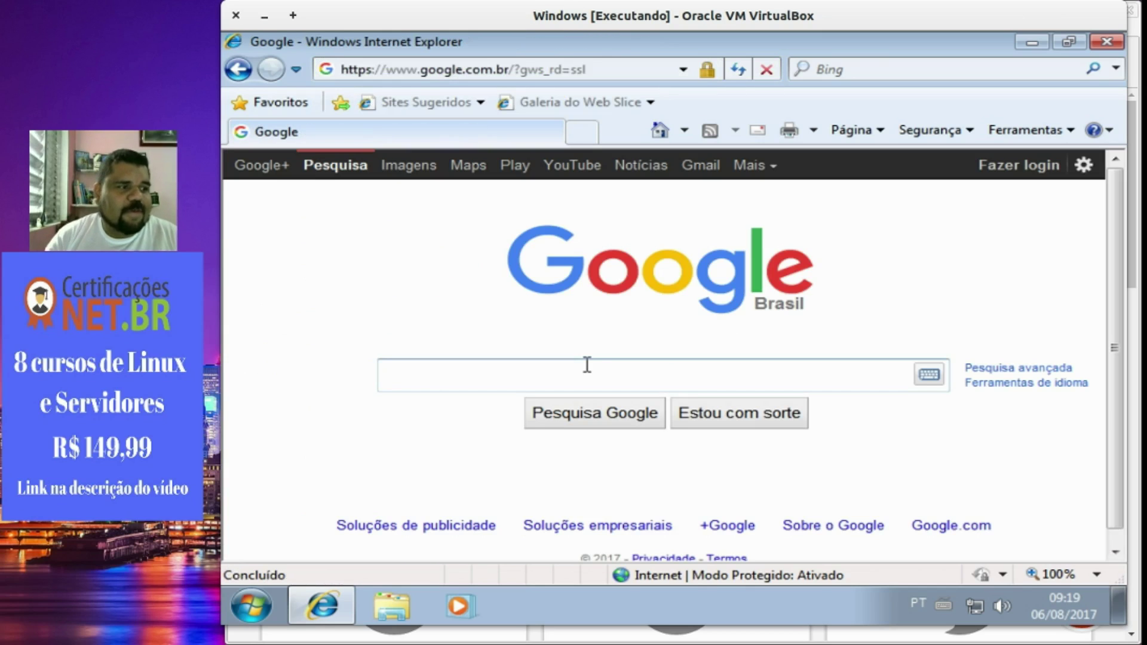
text(download)
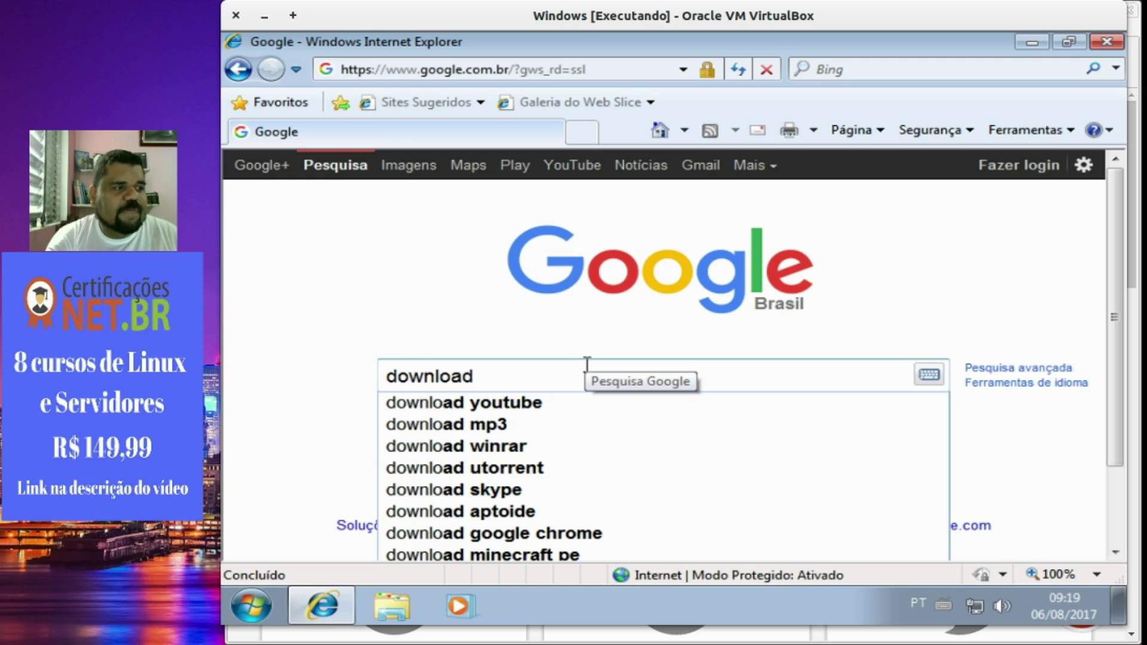
text( firefox)
key(Return)
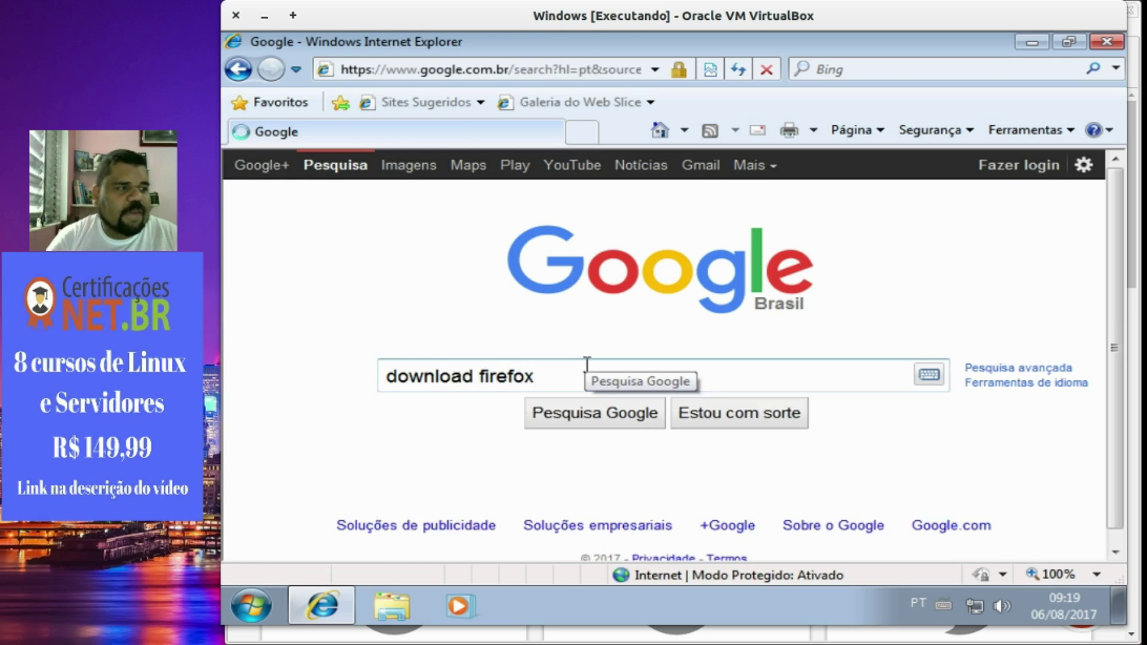
click(597, 377)
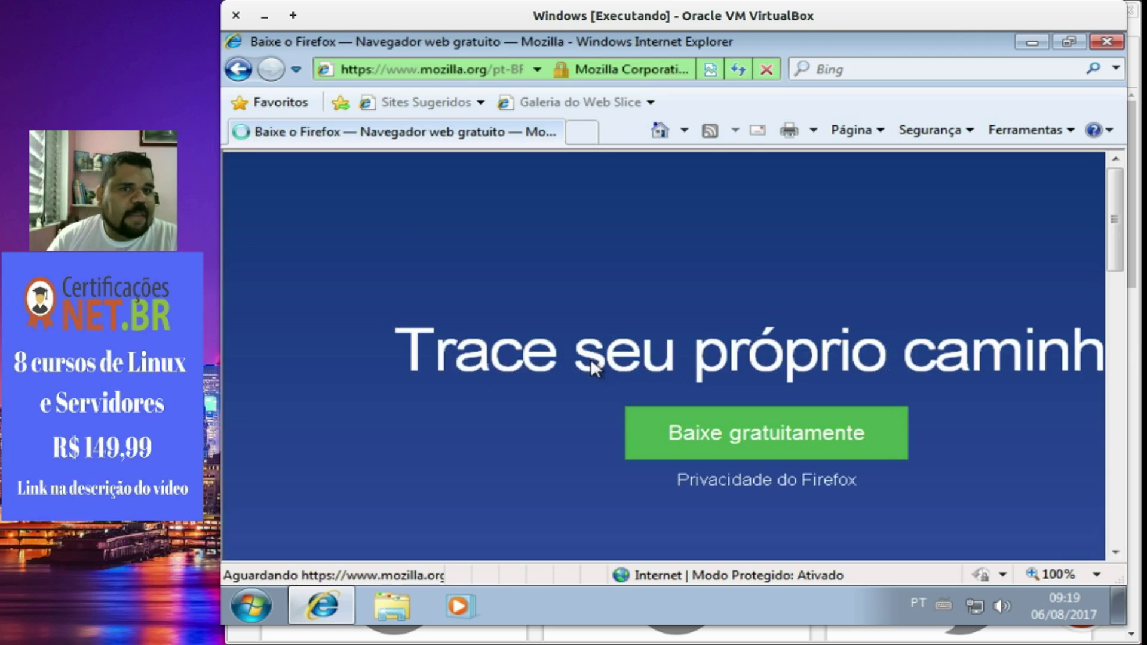
click(724, 445)
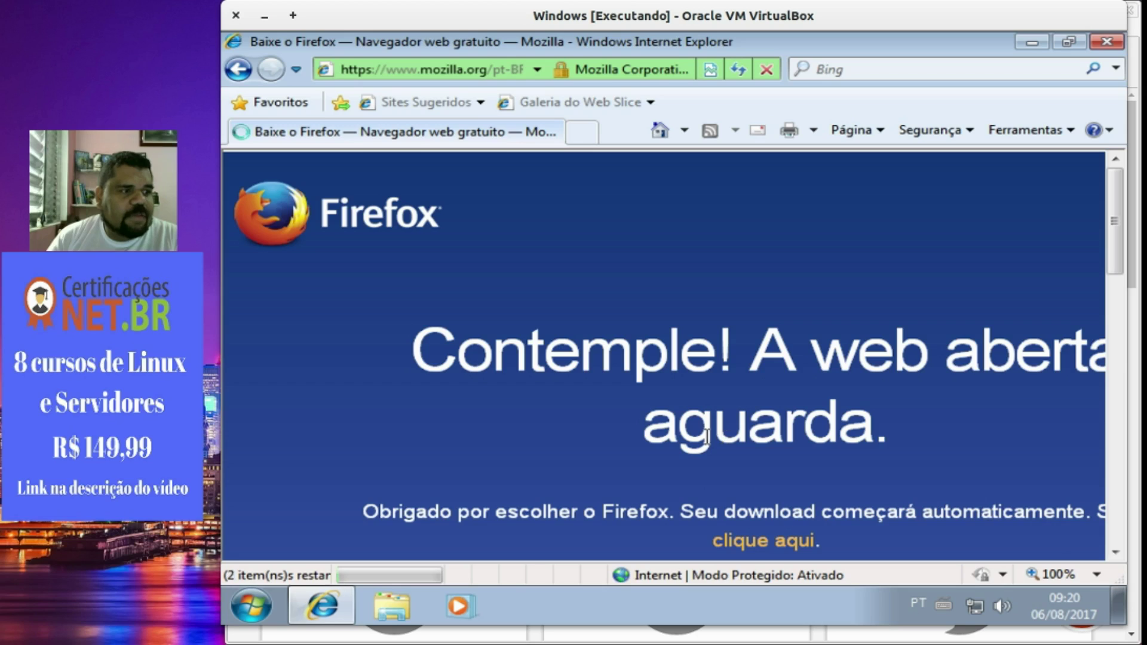
Run the Firefox installer past the security prompts, close Internet Explorer, and install Firefox.
mouse_move(346, 601)
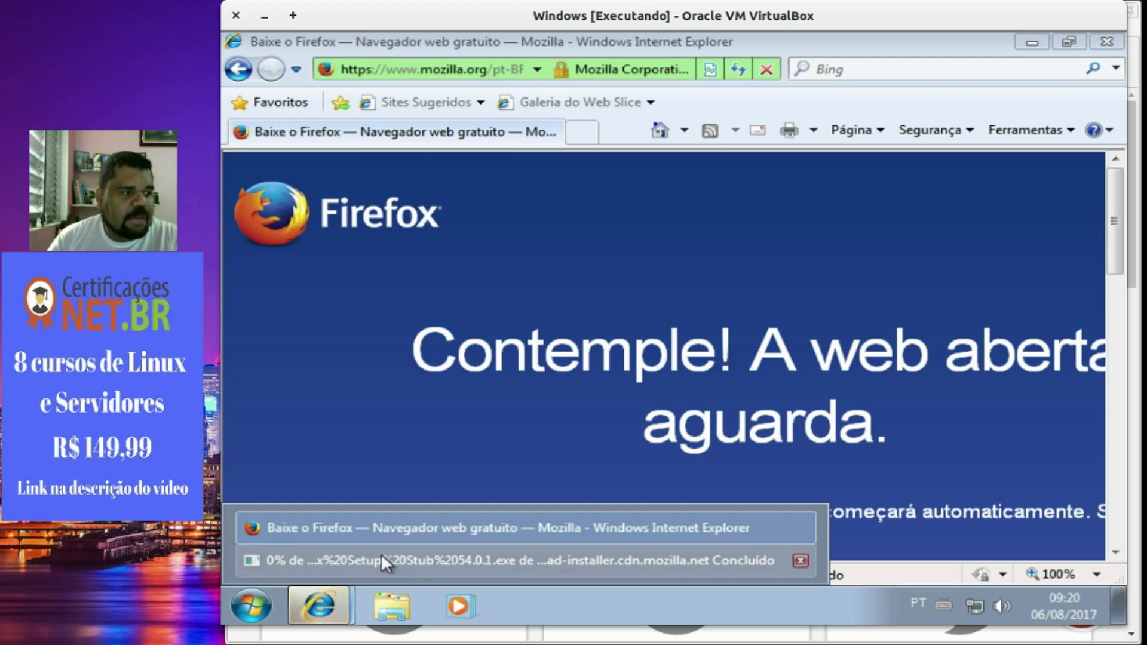
click(381, 553)
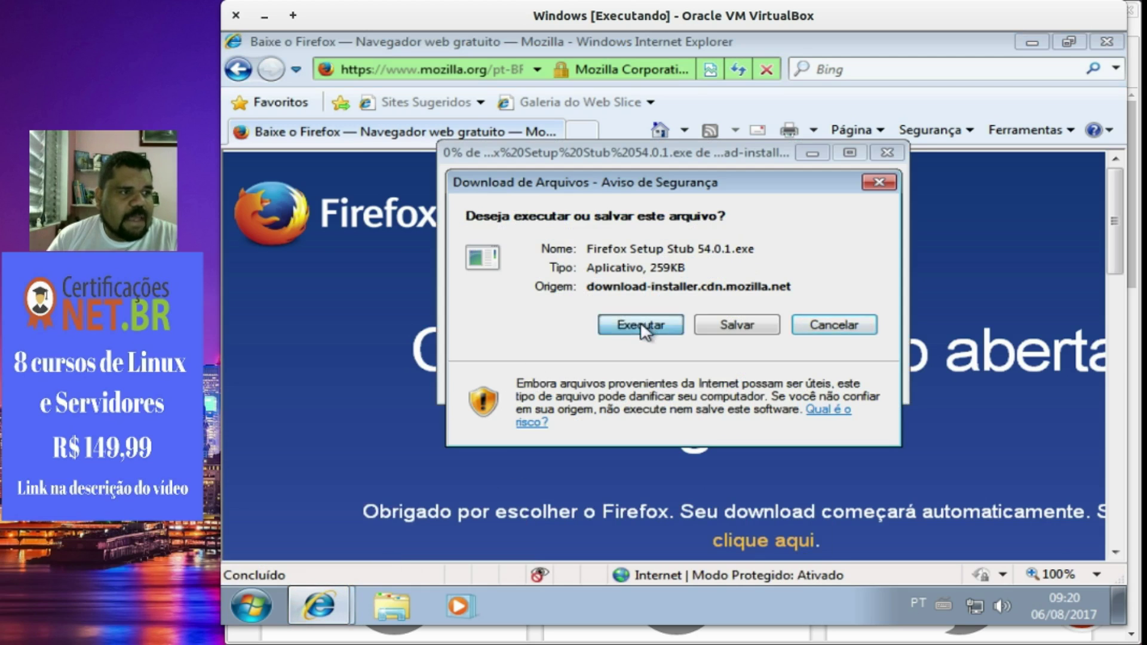
click(637, 325)
click(743, 299)
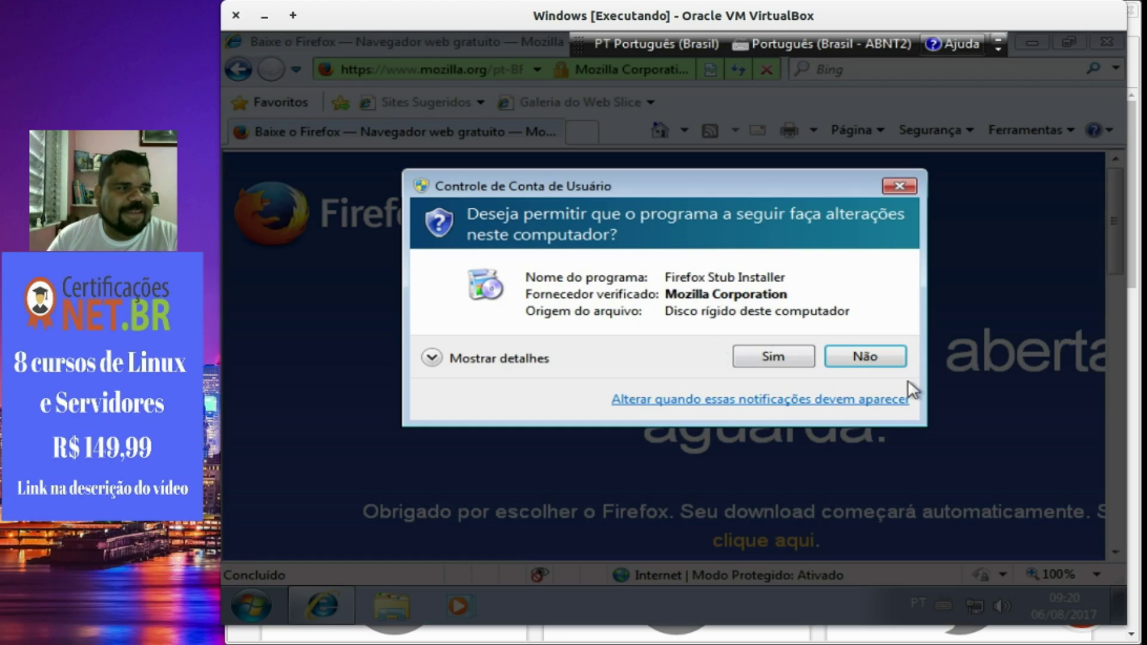
click(761, 357)
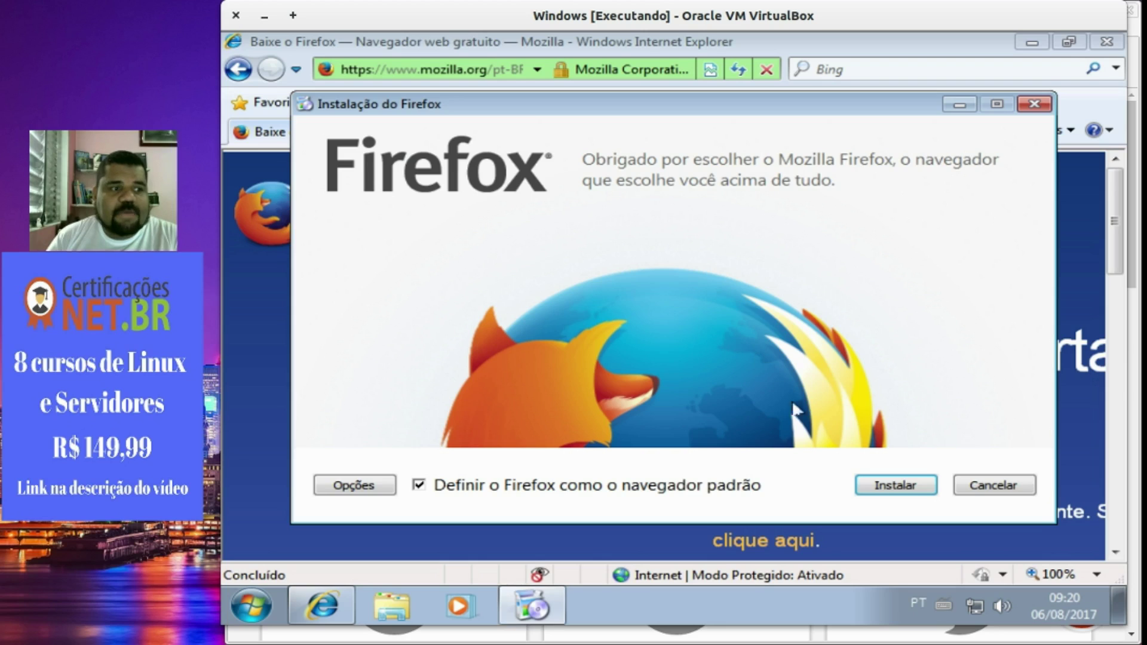
click(1090, 42)
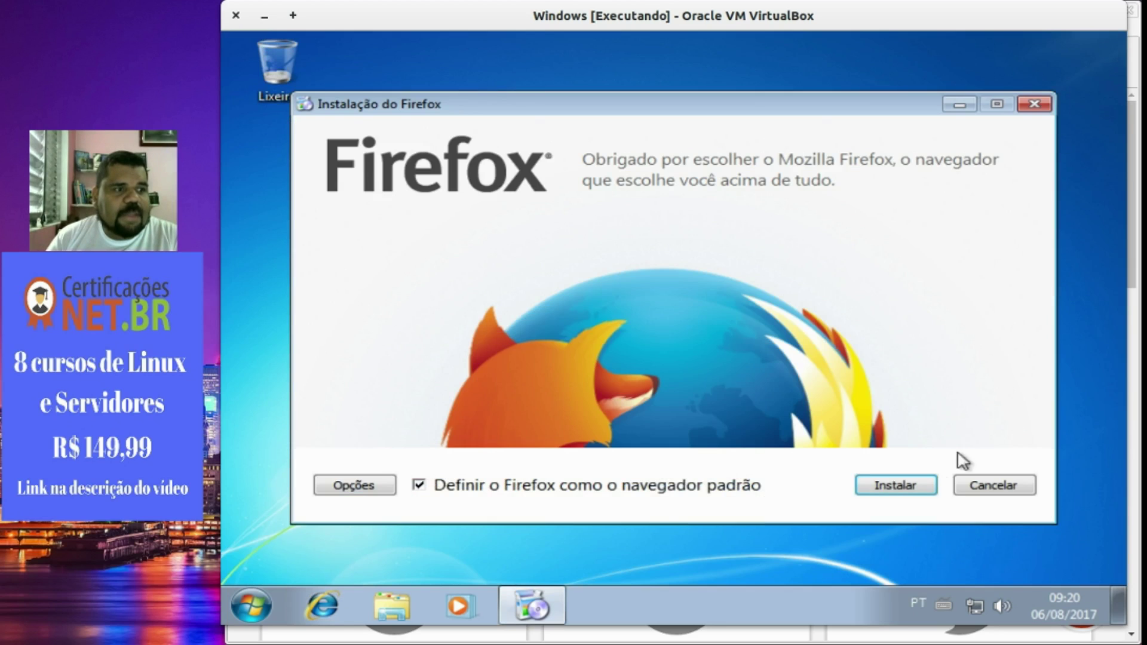
click(914, 485)
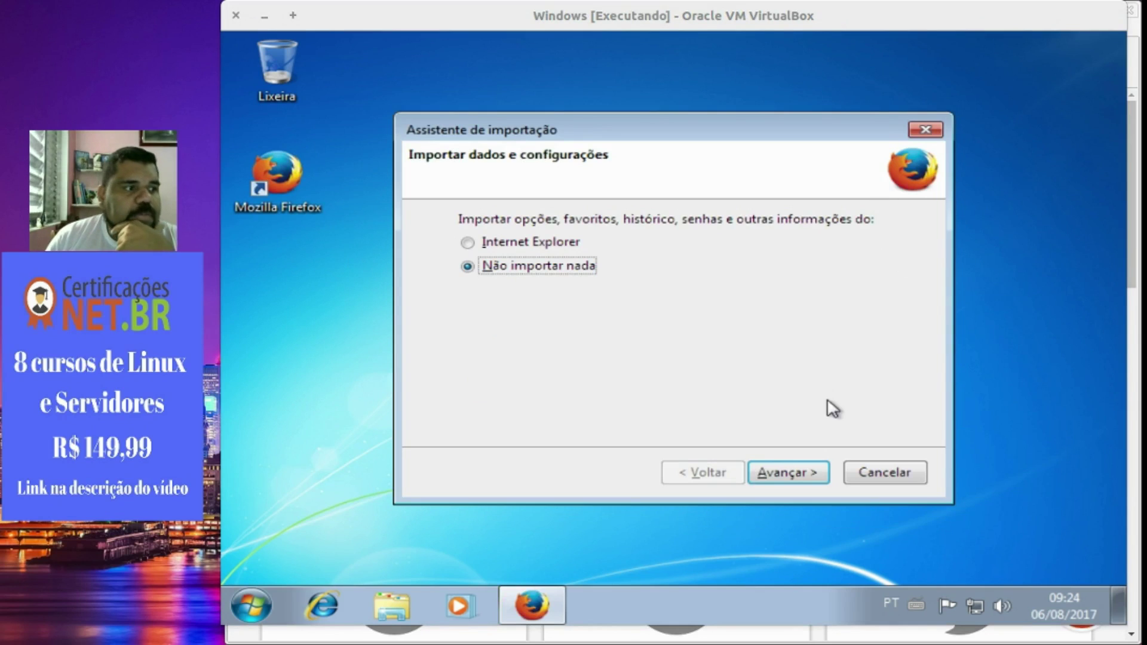
click(804, 473)
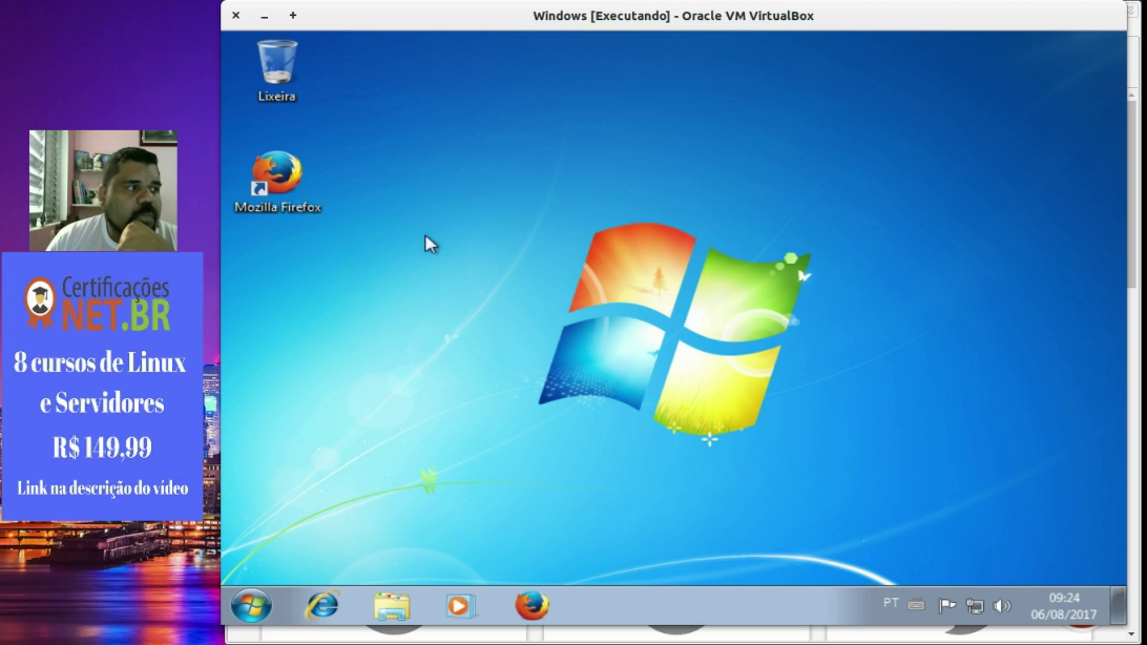
double_click(285, 190)
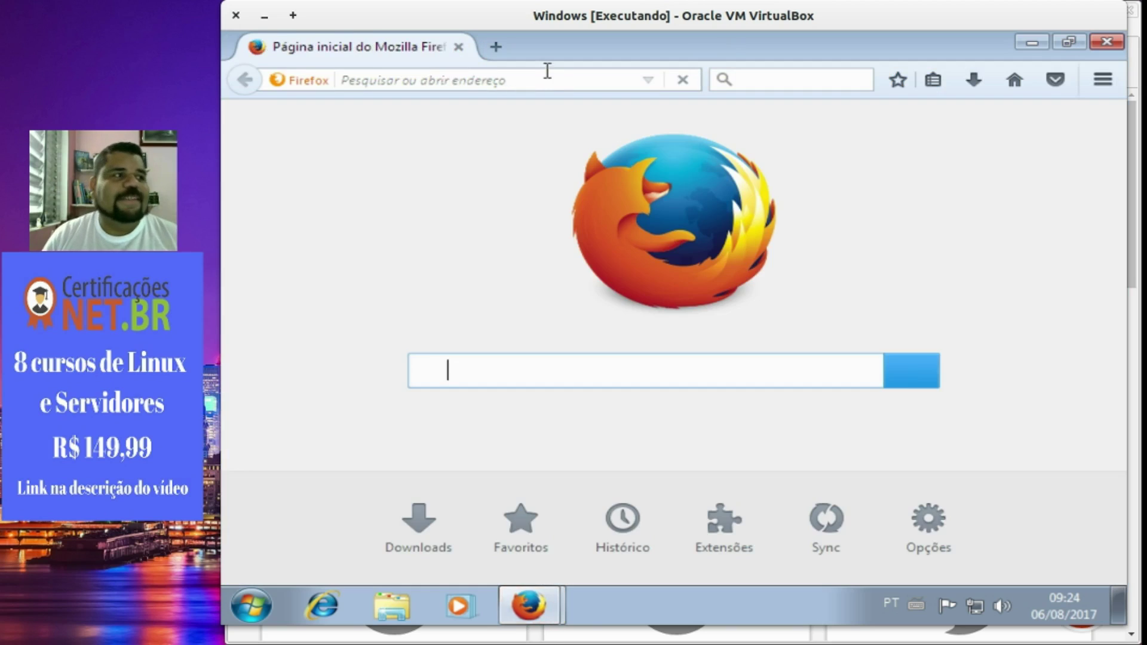
click(550, 78)
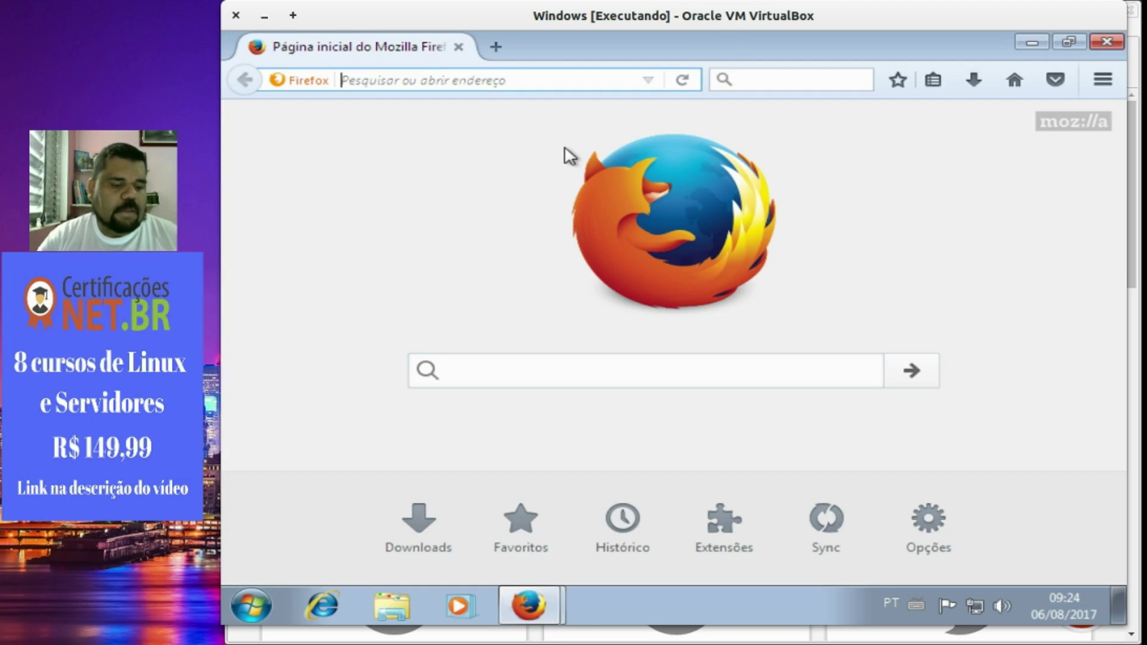
text(www.ubuntu)
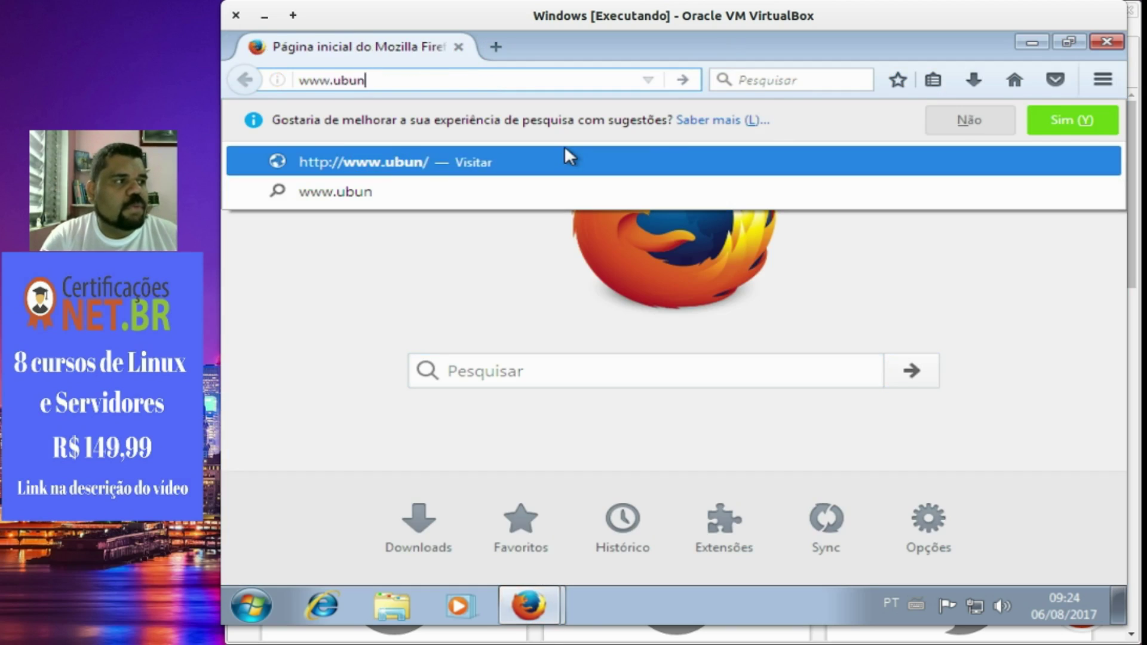
text(.com)
key(Return)
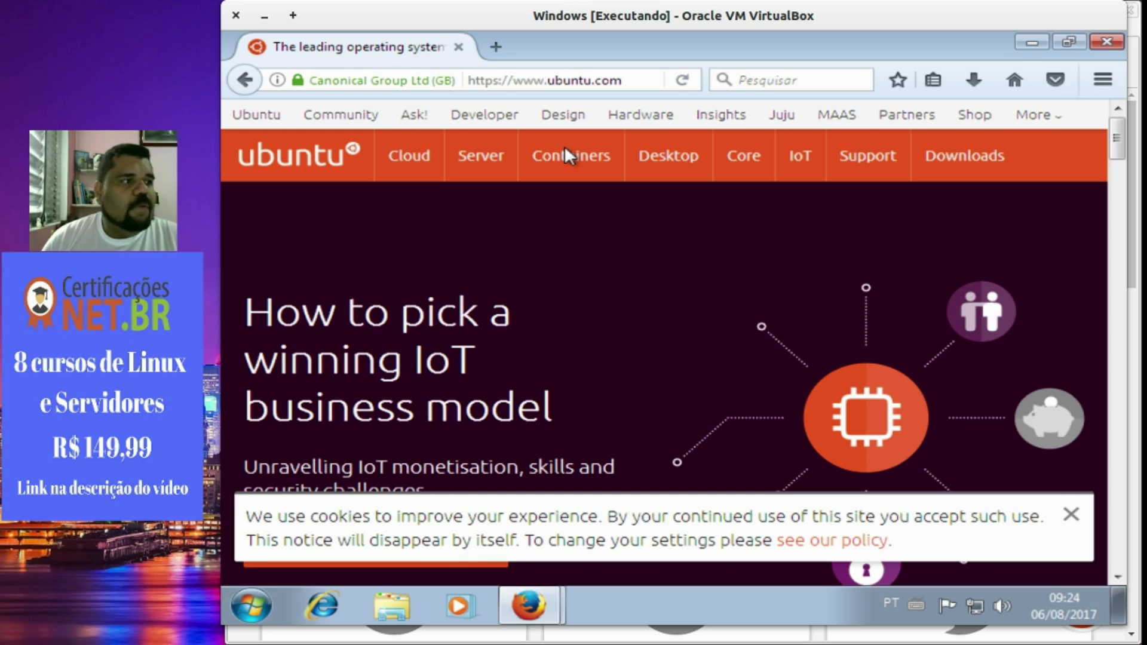
Navigate Desktop > Download Ubuntu, choose 16.04.3 LTS, and skip the contribution with 'Not now'.
mouse_move(677, 161)
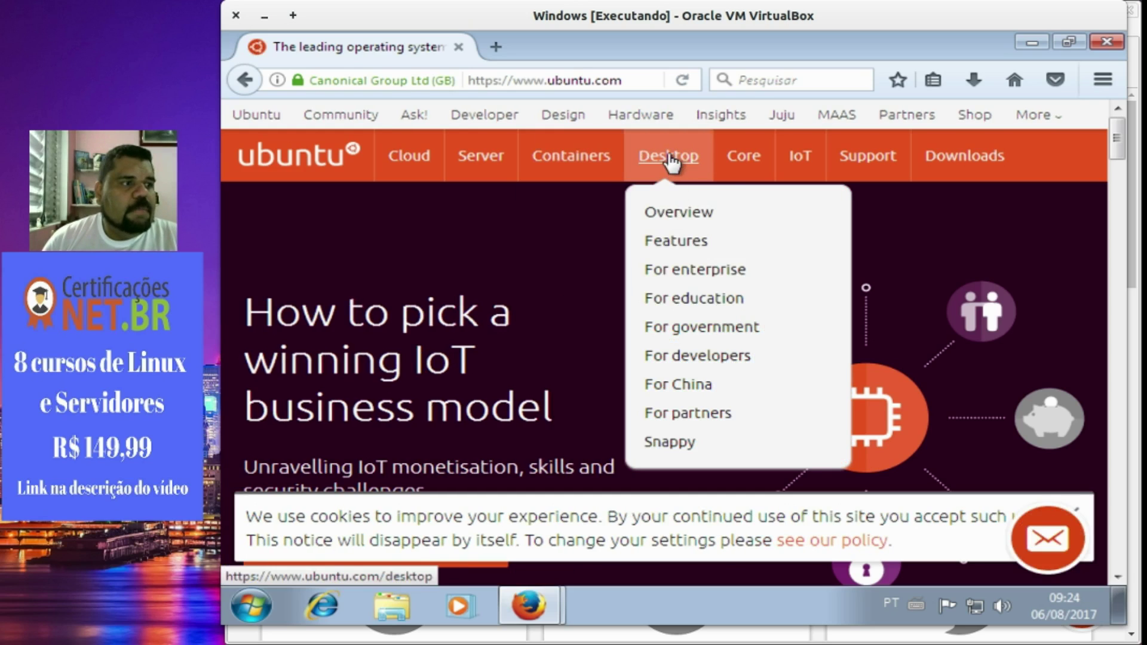
click(670, 160)
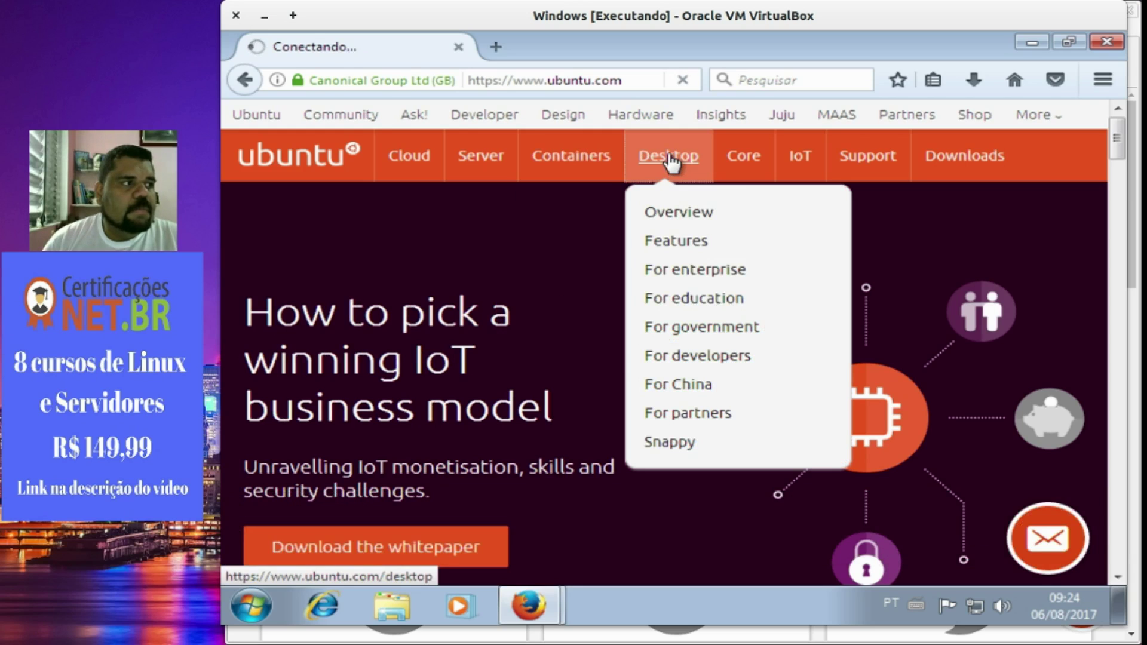
scroll(563, 406, down, 5)
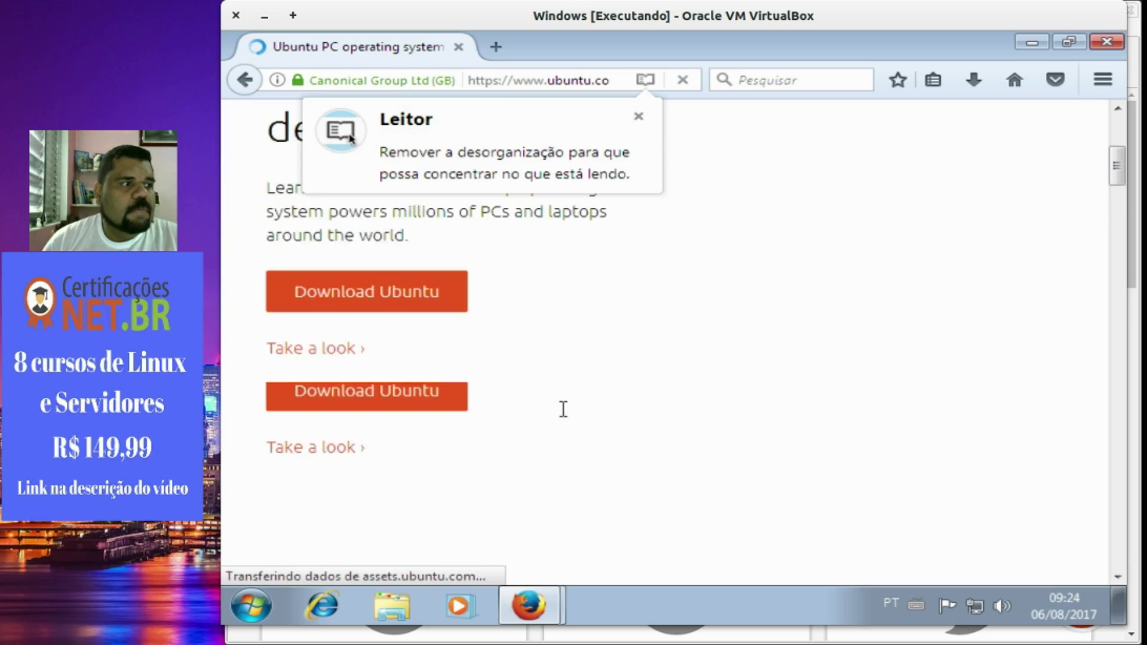
scroll(471, 319, up, 3)
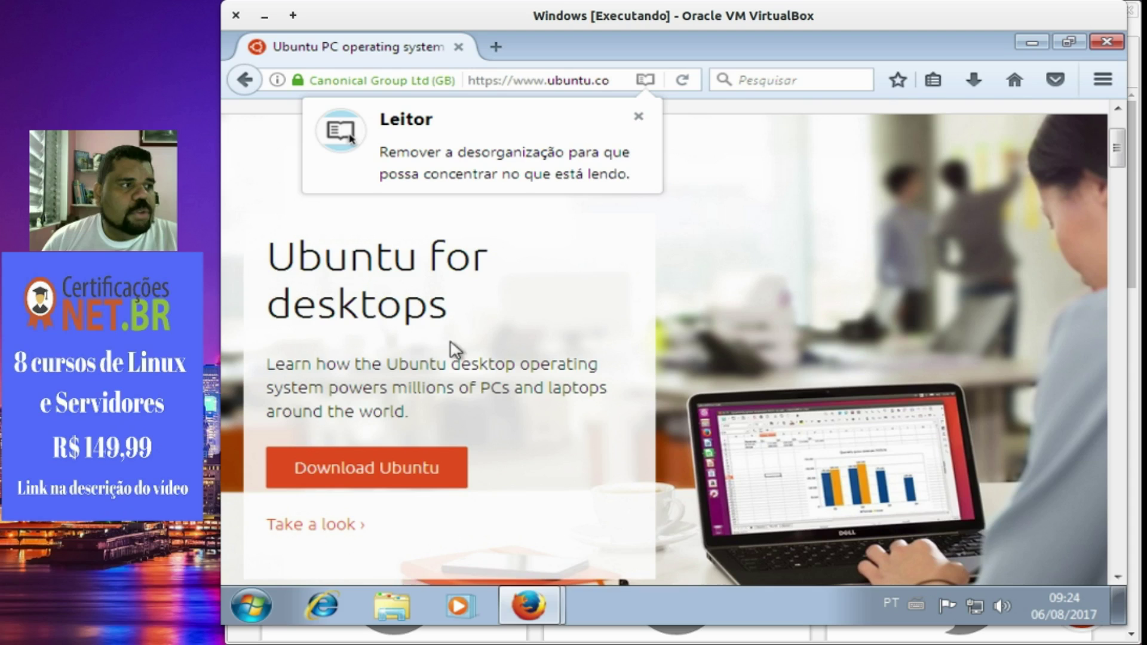
click(395, 476)
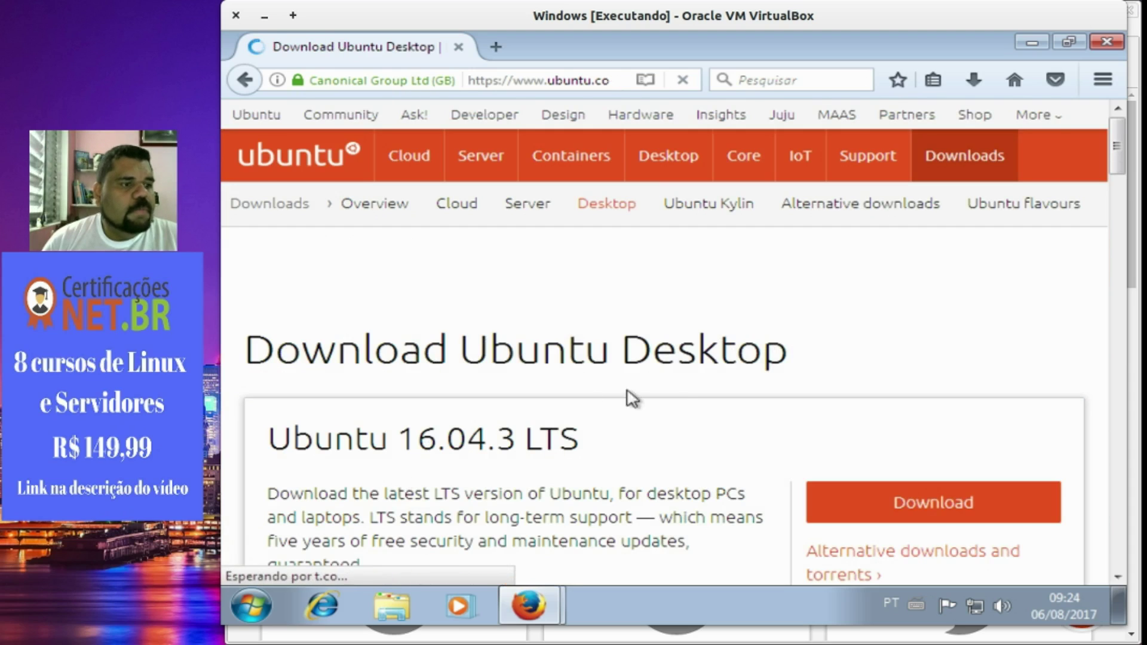
scroll(691, 417, down, 5)
click(875, 281)
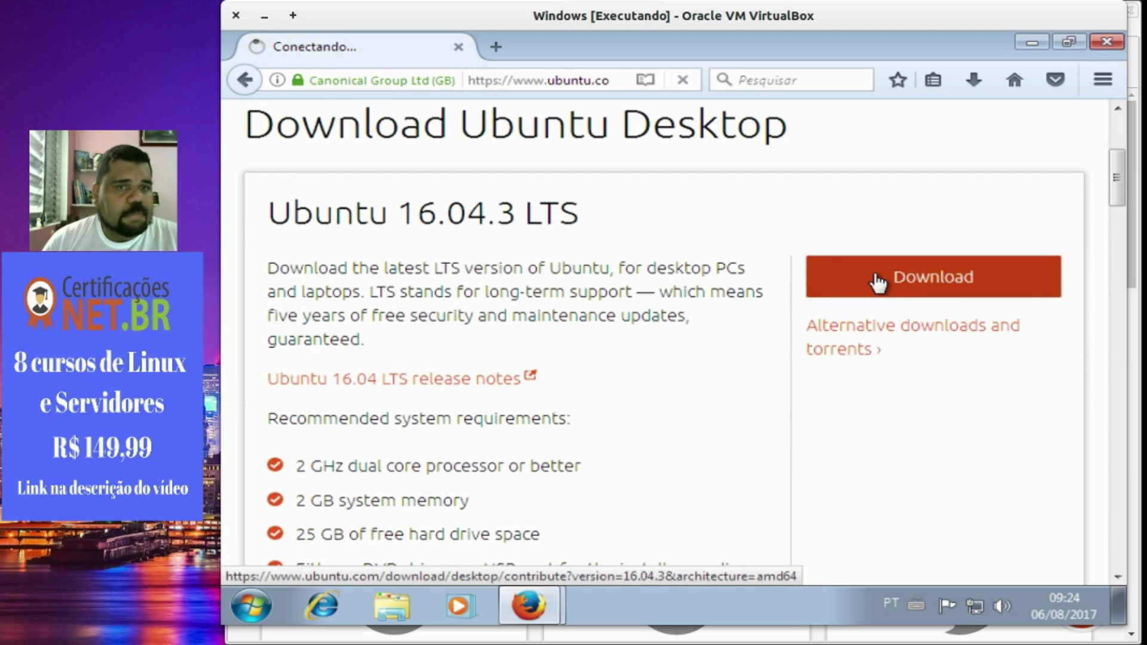
scroll(865, 279, down, 15)
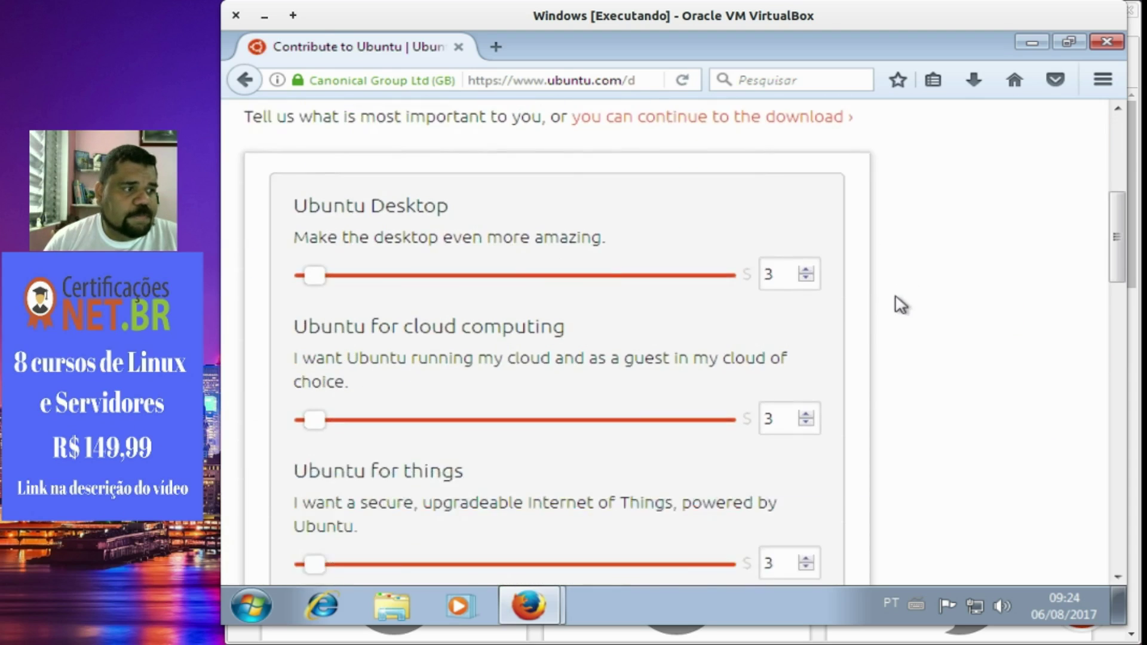
right_click(839, 333)
scroll(679, 286, down, 1)
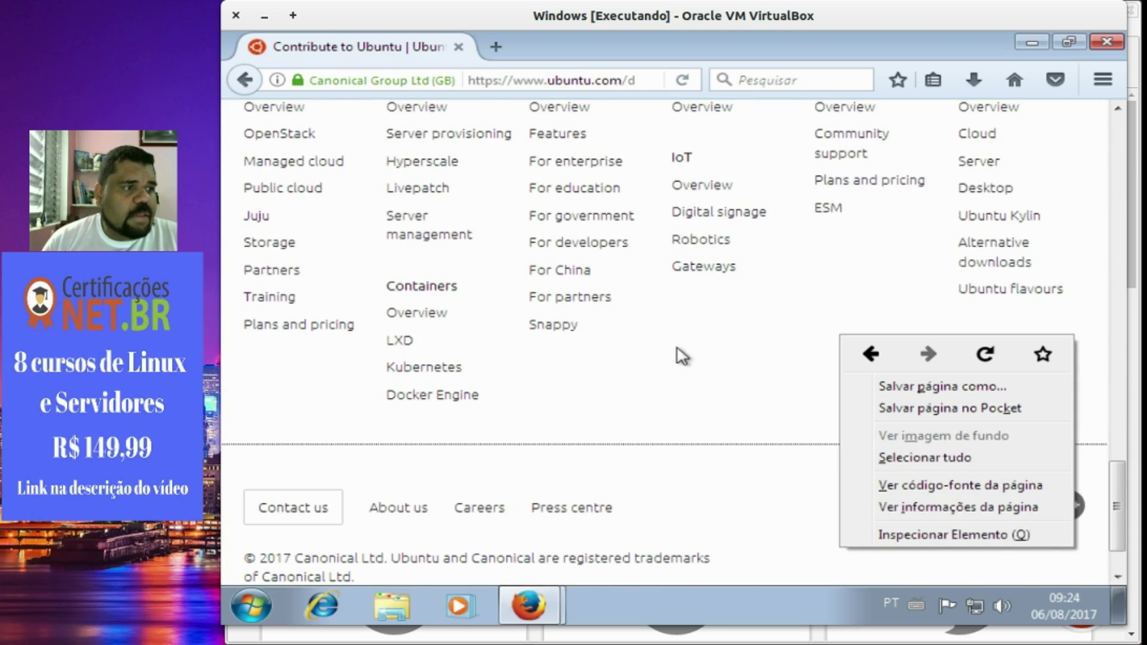
click(680, 382)
scroll(679, 384, up, 10)
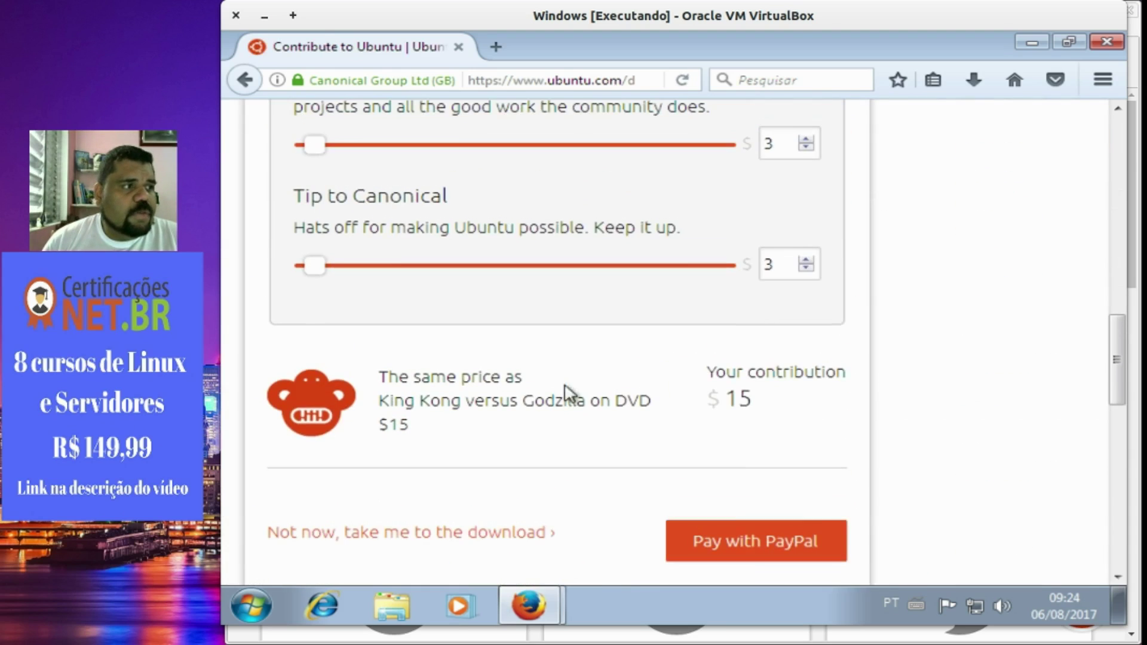
click(351, 535)
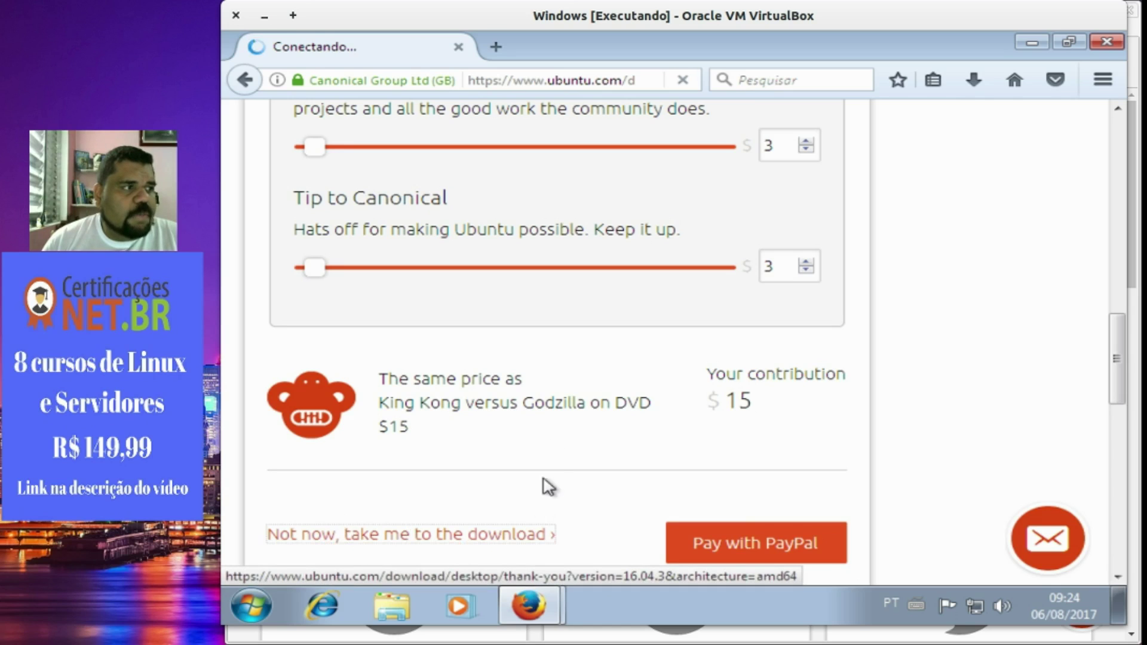
Start the ISO download manually, cancel saving the file, and close the Firefox window.
scroll(579, 351, down, 8)
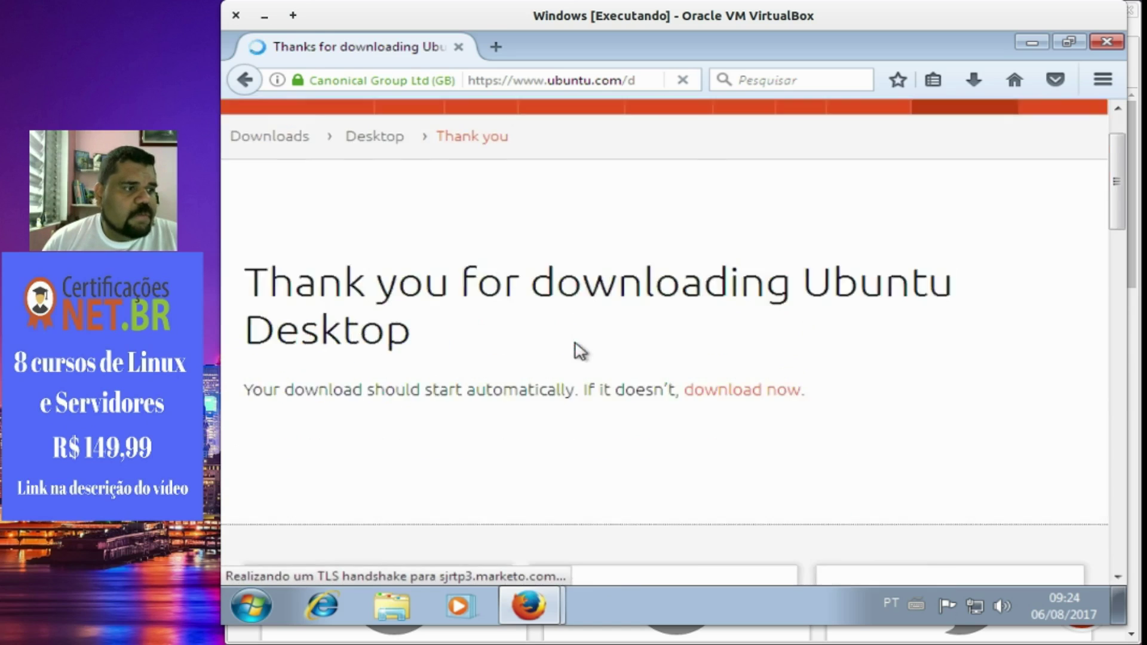
scroll(569, 379, up, 5)
scroll(572, 376, up, 3)
click(733, 469)
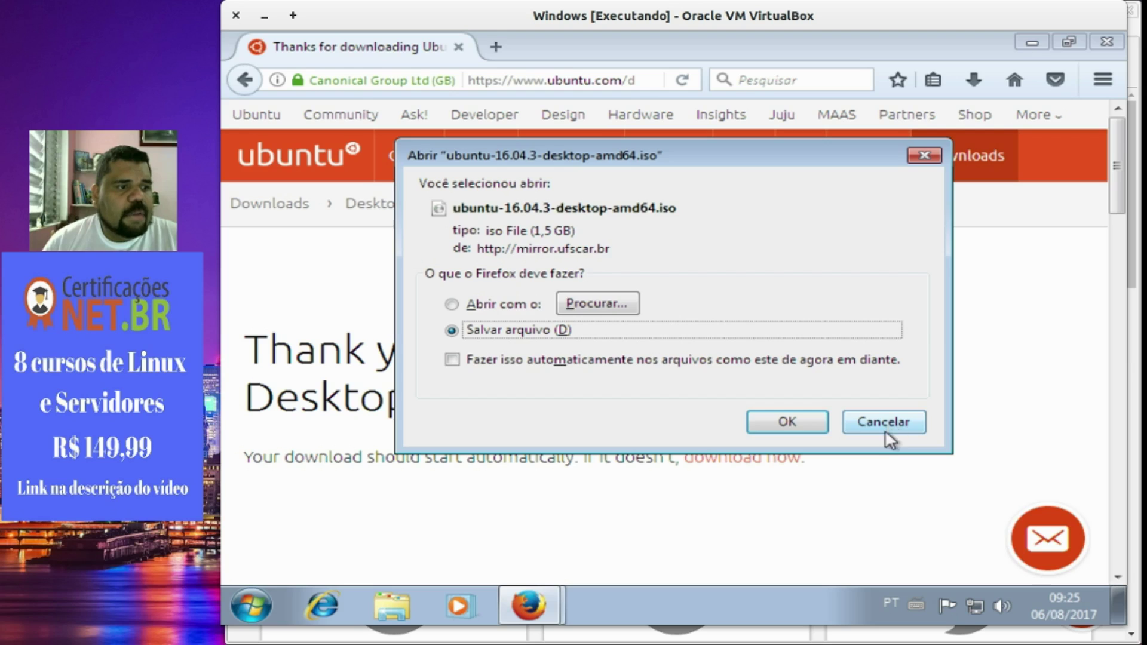
click(885, 424)
click(1102, 43)
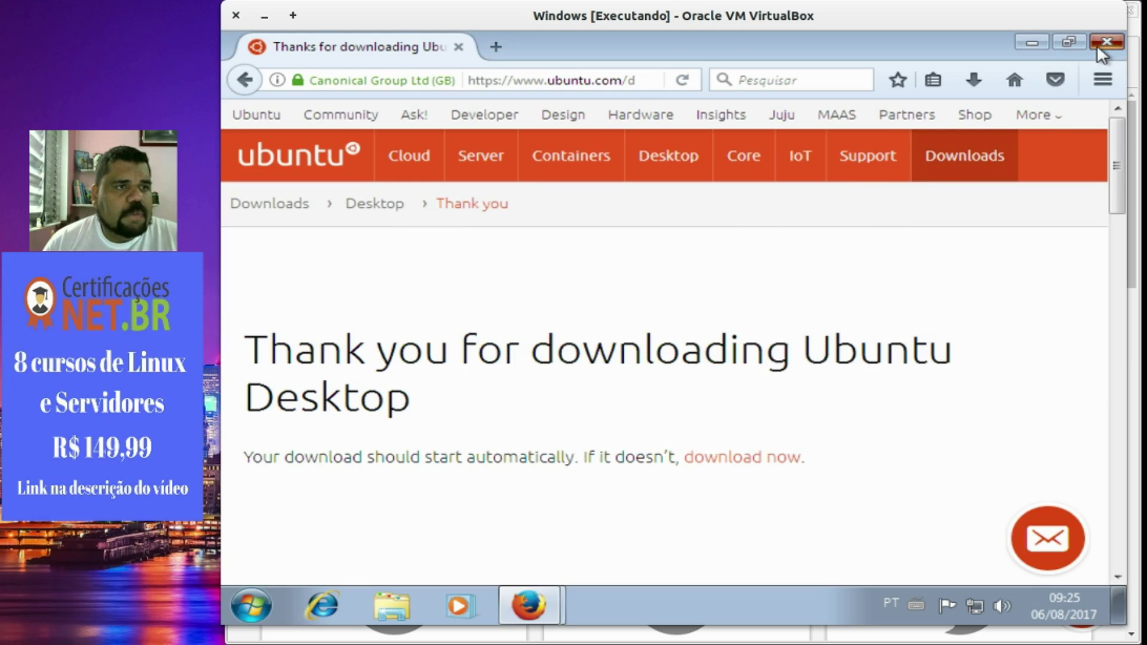
Close the extra Firefox tab, confirm the guest's Downloads folder is empty, and select the address bar.
click(694, 47)
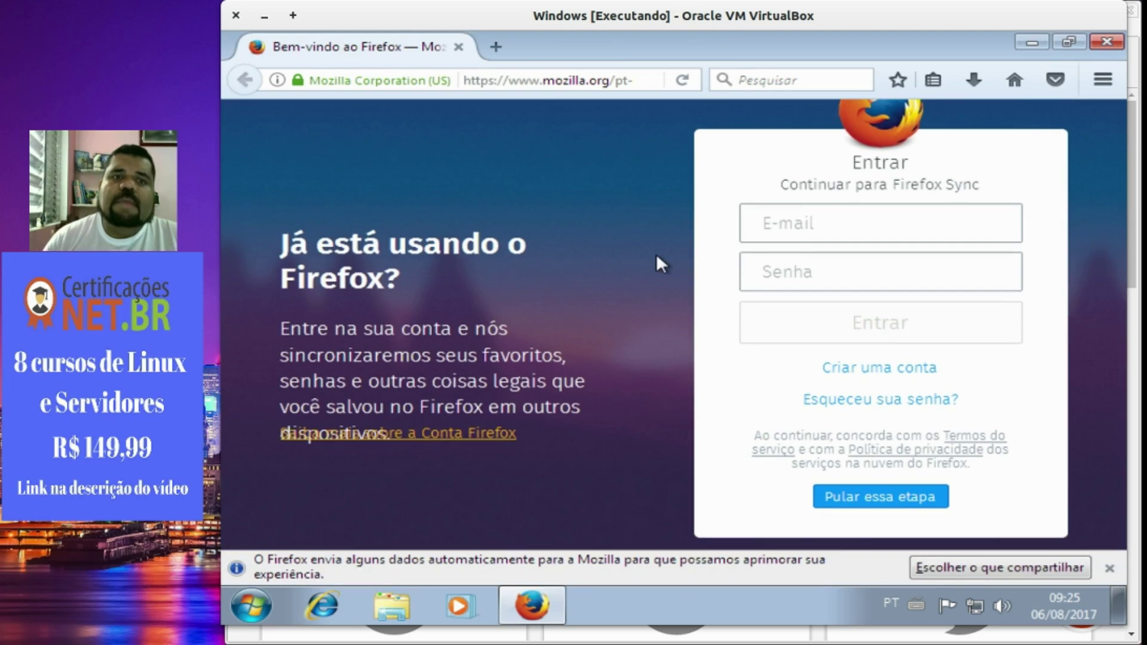
click(396, 619)
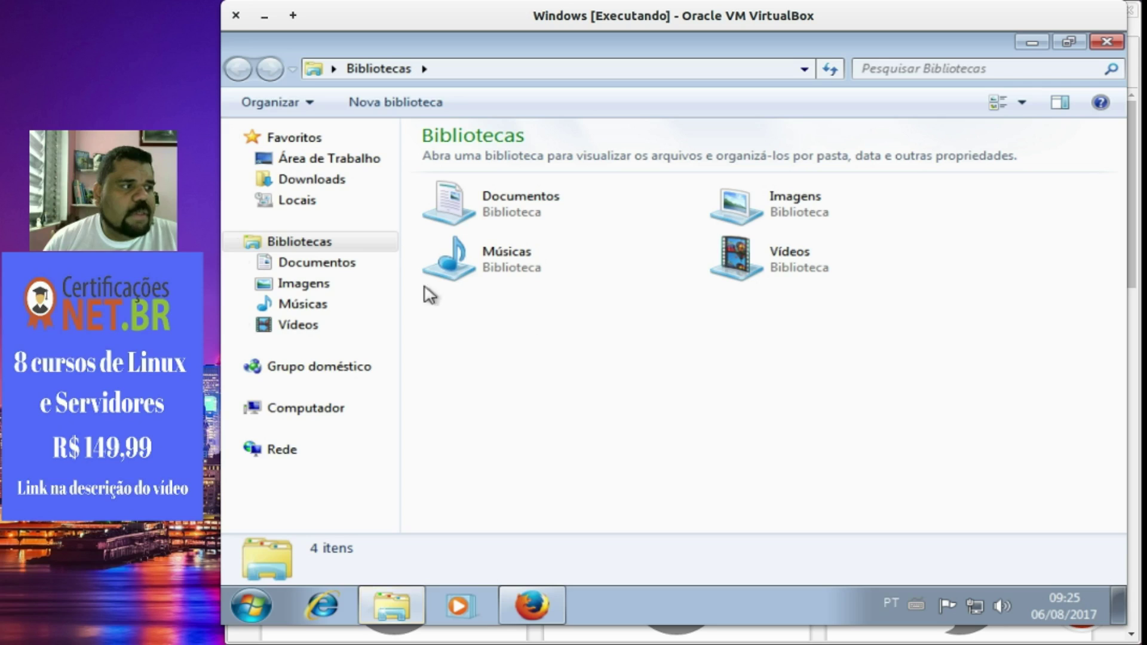
double_click(547, 219)
click(336, 186)
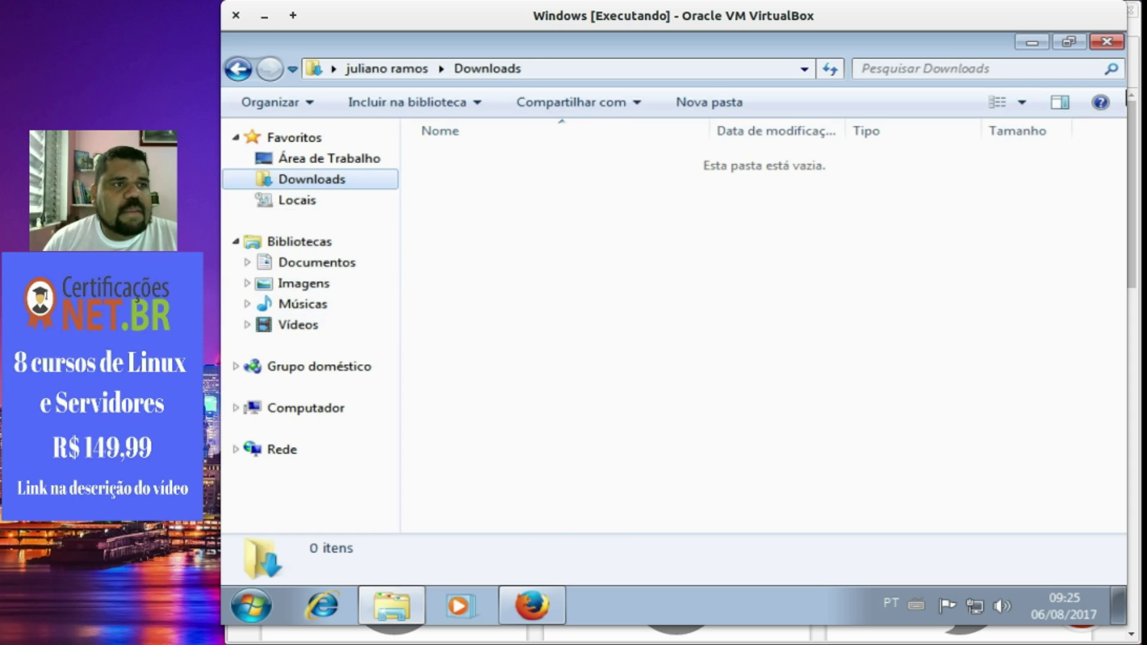
click(1106, 41)
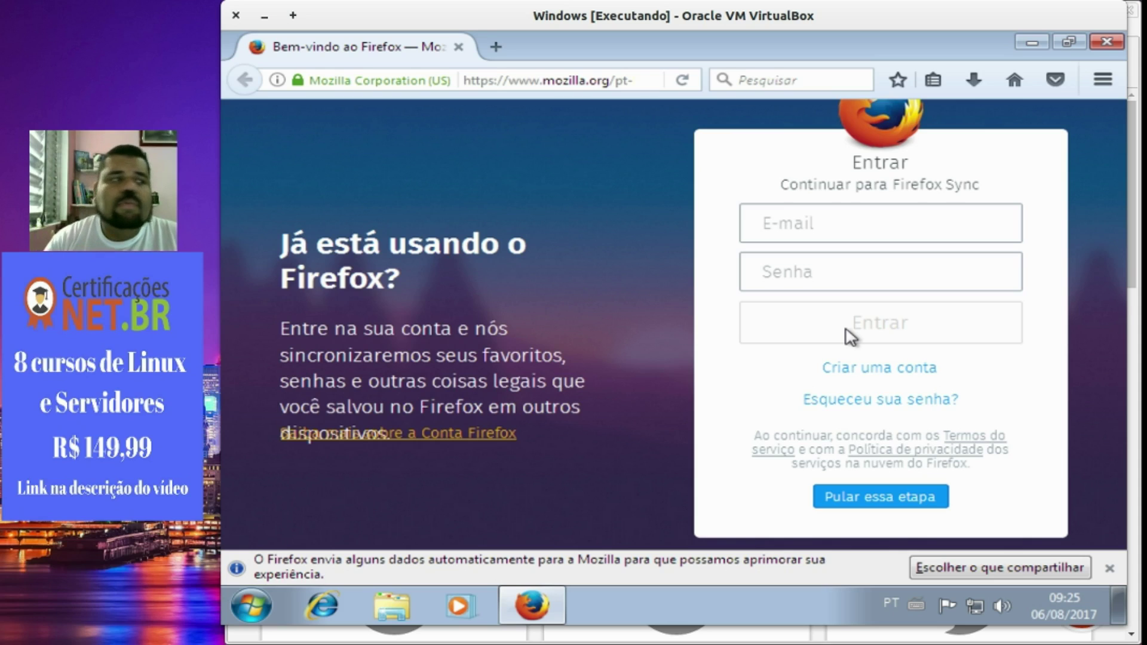
click(524, 79)
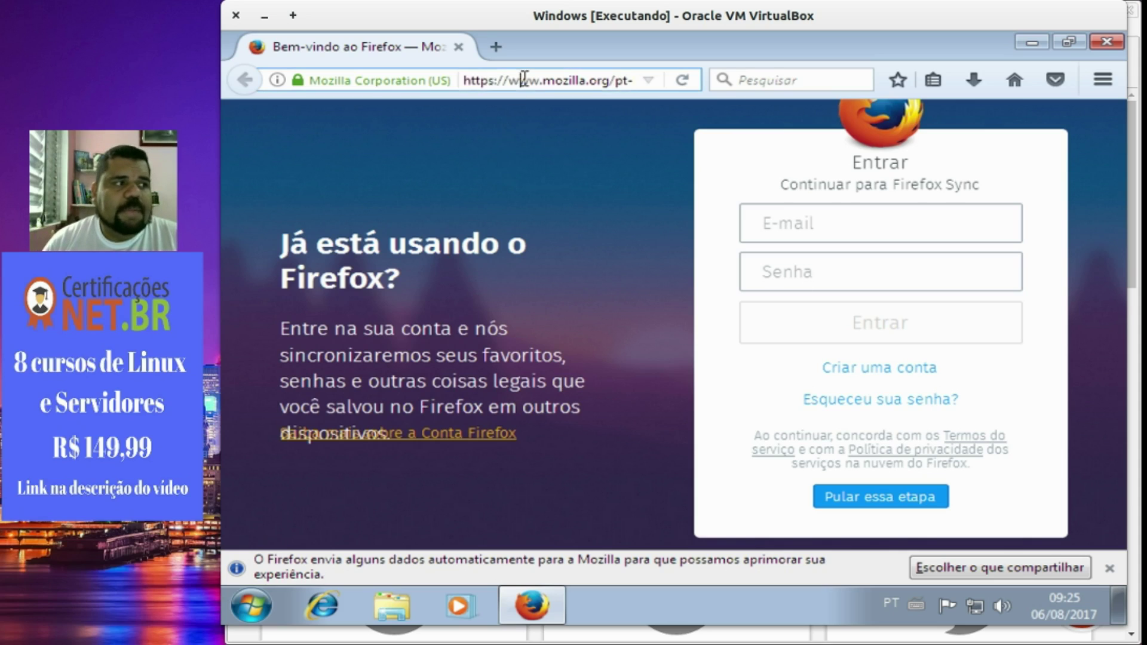
text(w)
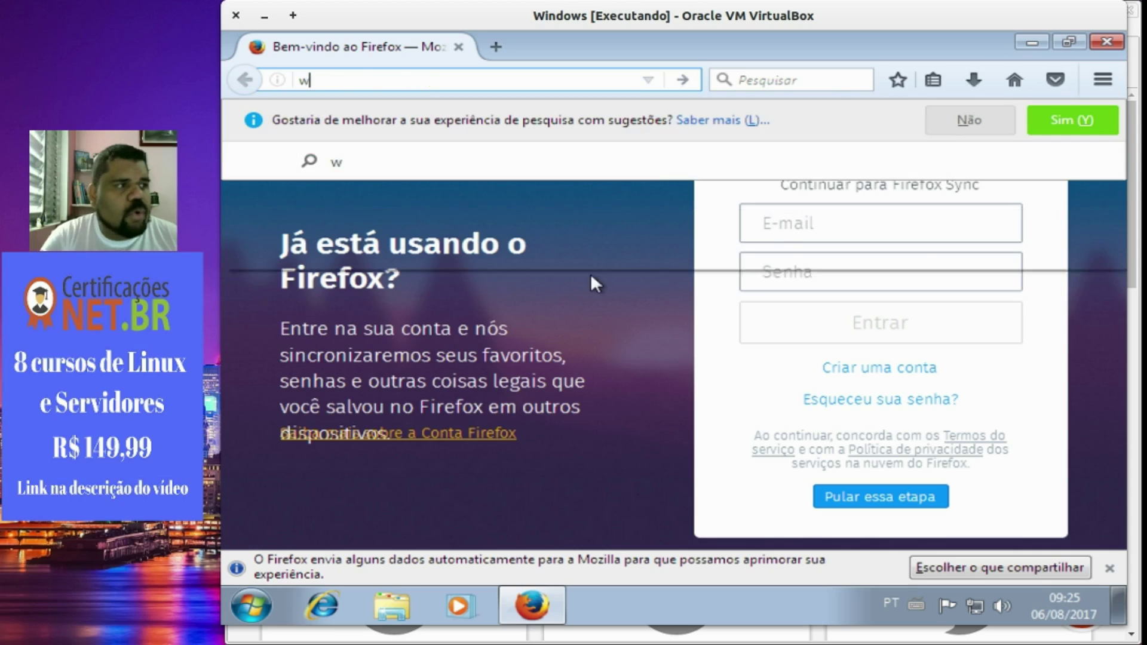
text(ww.google.com.br)
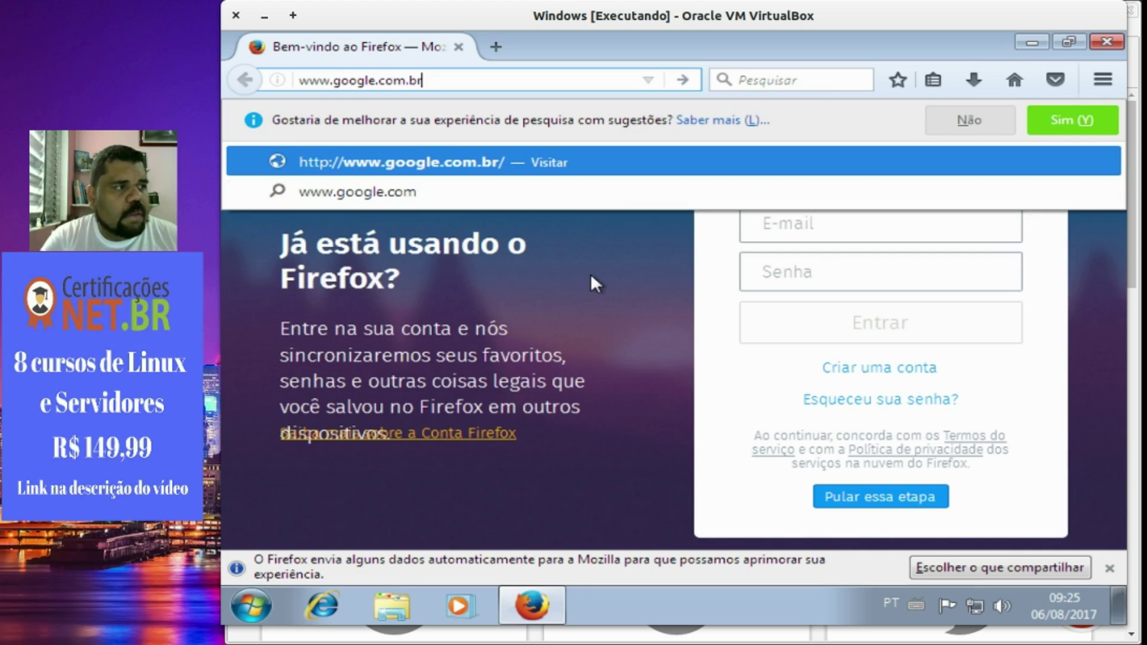
key(Return)
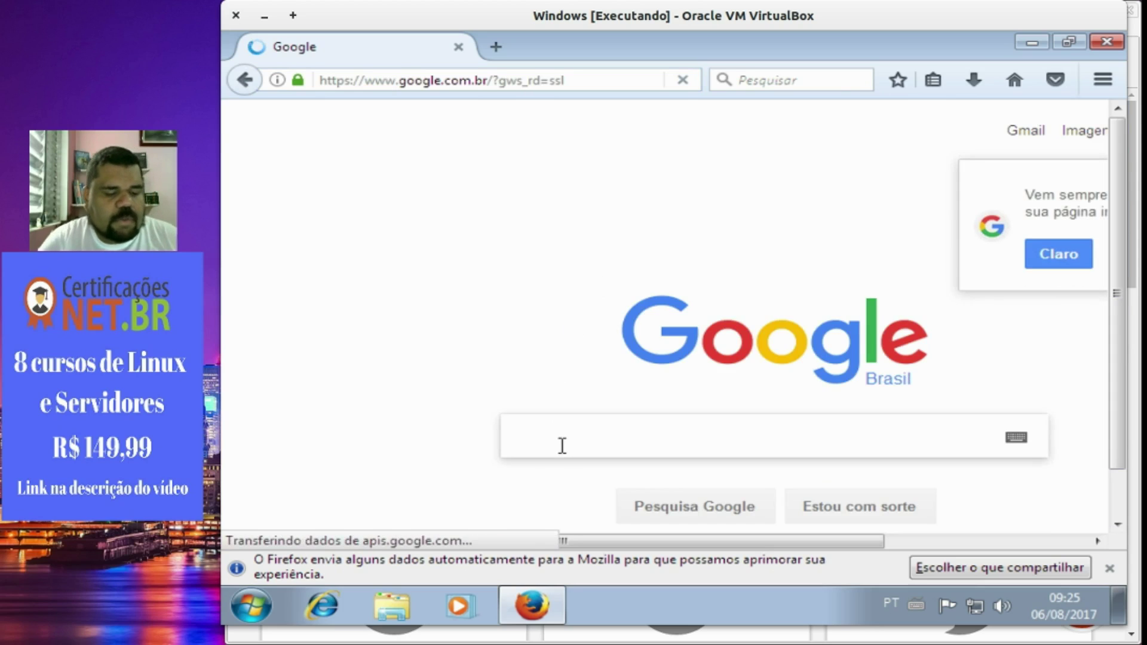
text(unetbootin)
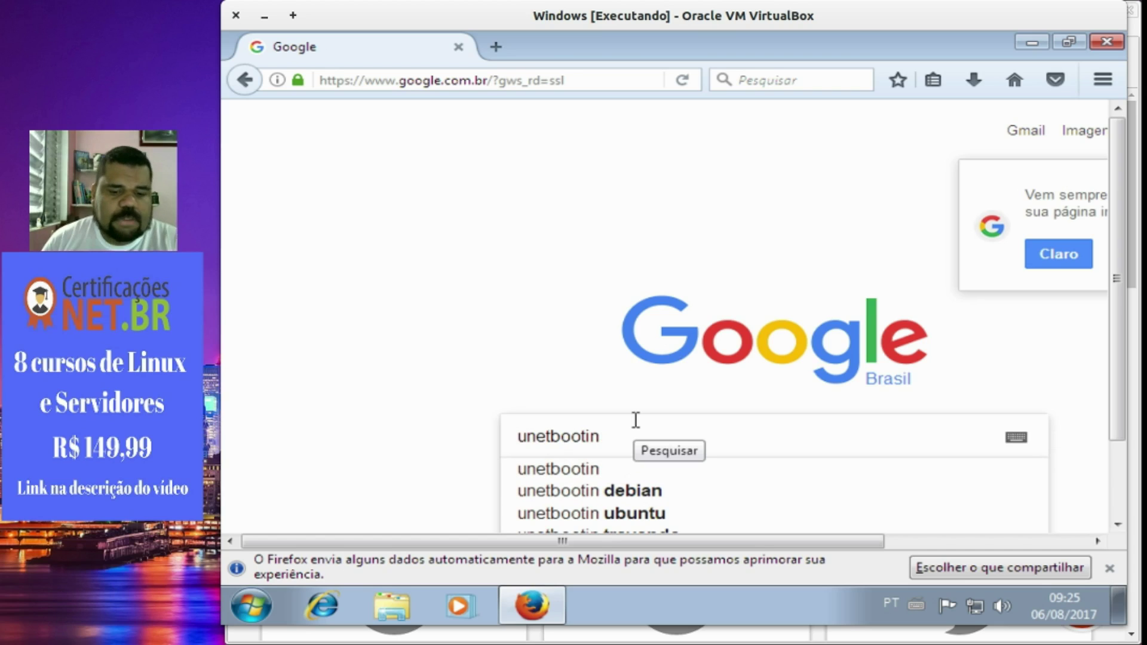
key(Return)
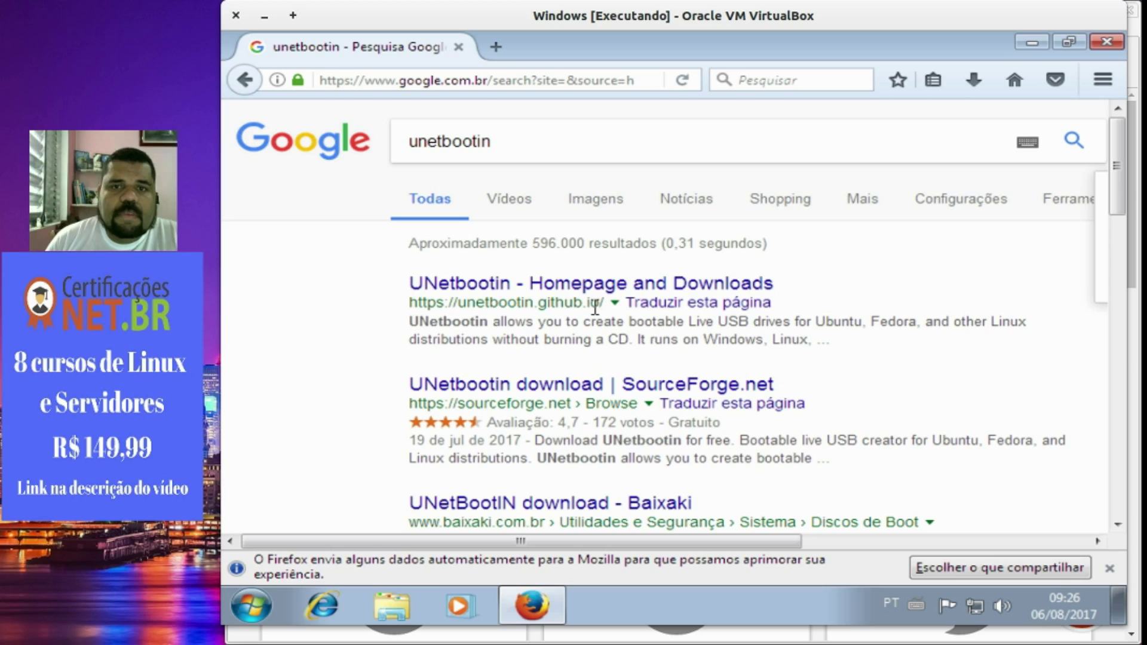
Save the Windows installer unetbootin-windows-655.exe from the UNetbootin homepage.
click(560, 289)
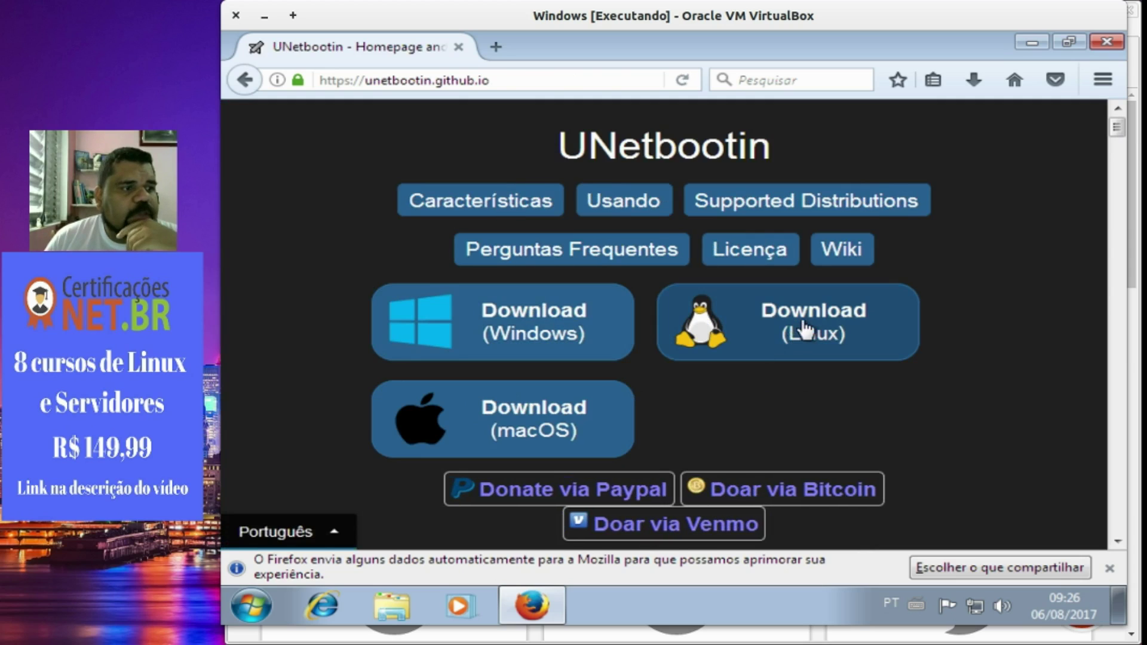
click(536, 335)
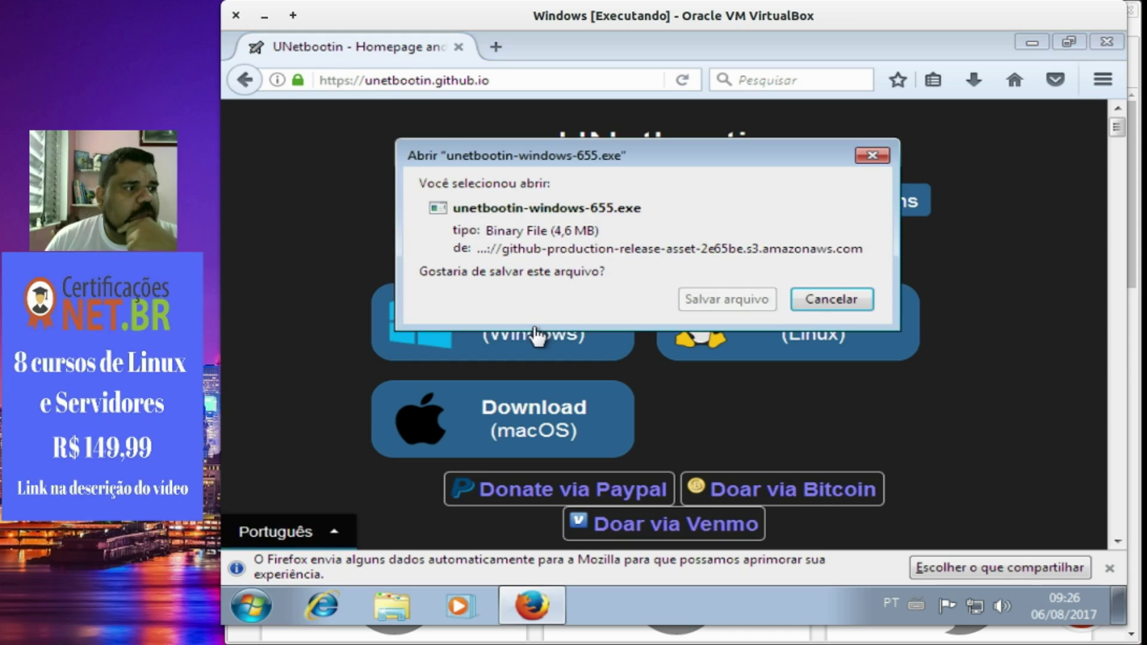
click(756, 300)
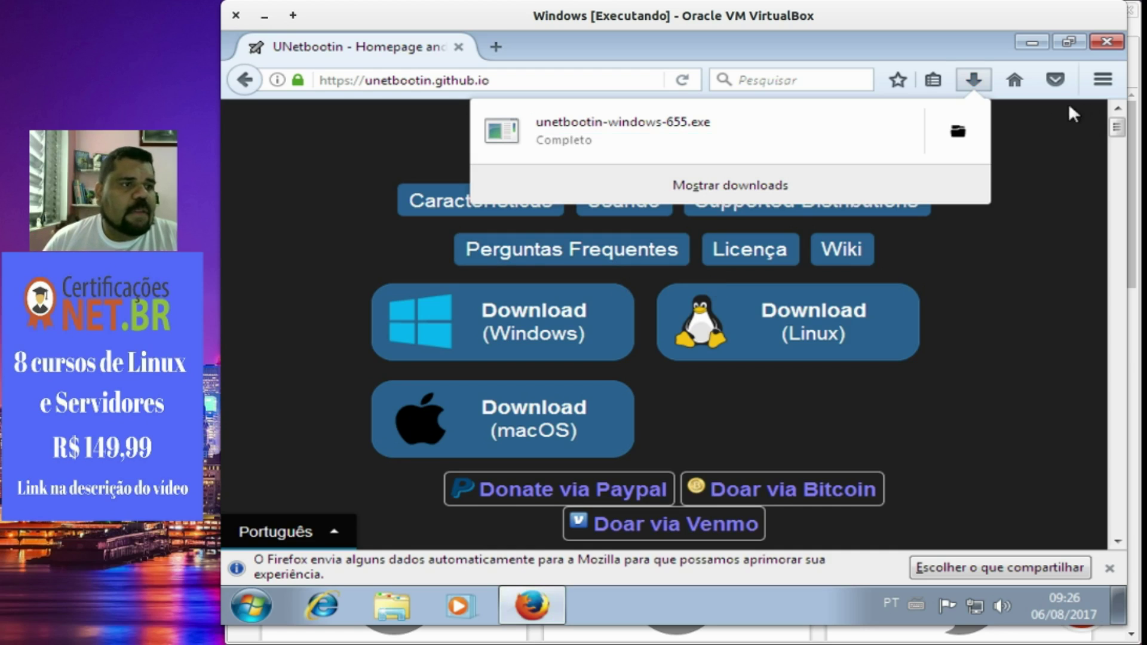
Run unetbootin-windows-655 from the Downloads folder, allowing it through UAC.
click(956, 132)
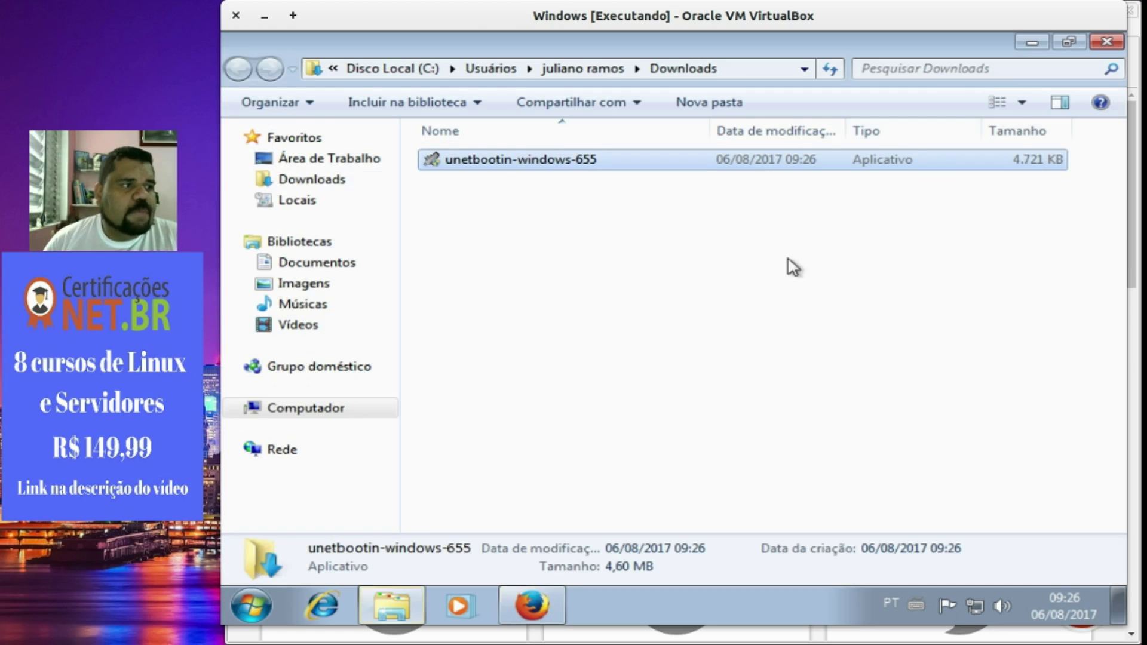
double_click(517, 161)
click(755, 371)
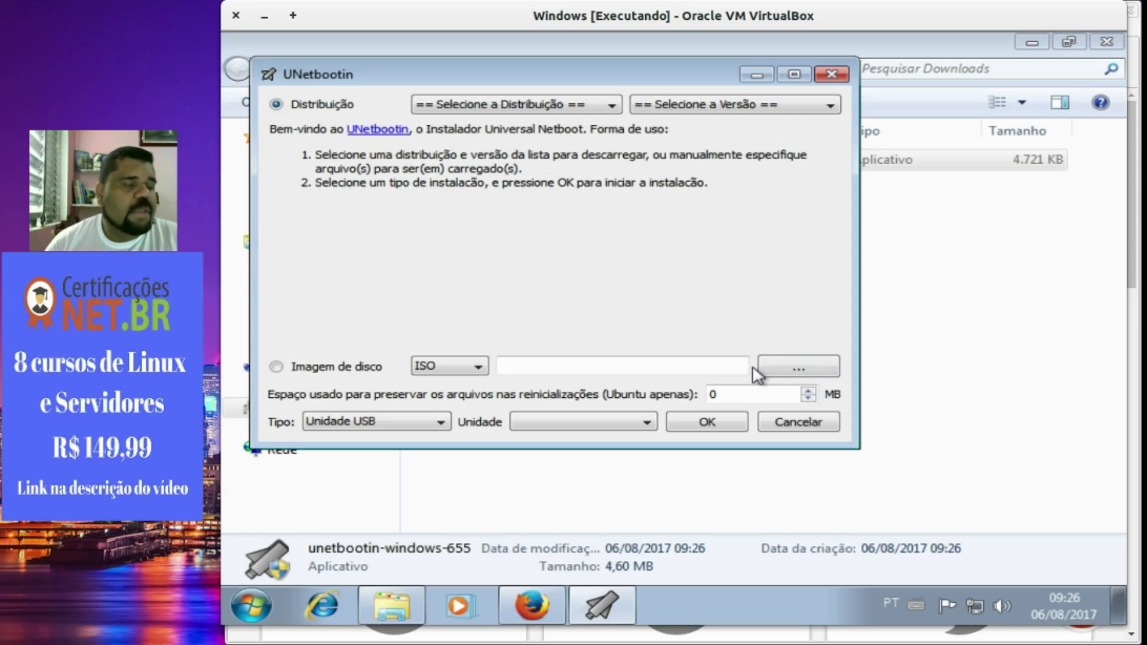
drag(691, 71, 851, 221)
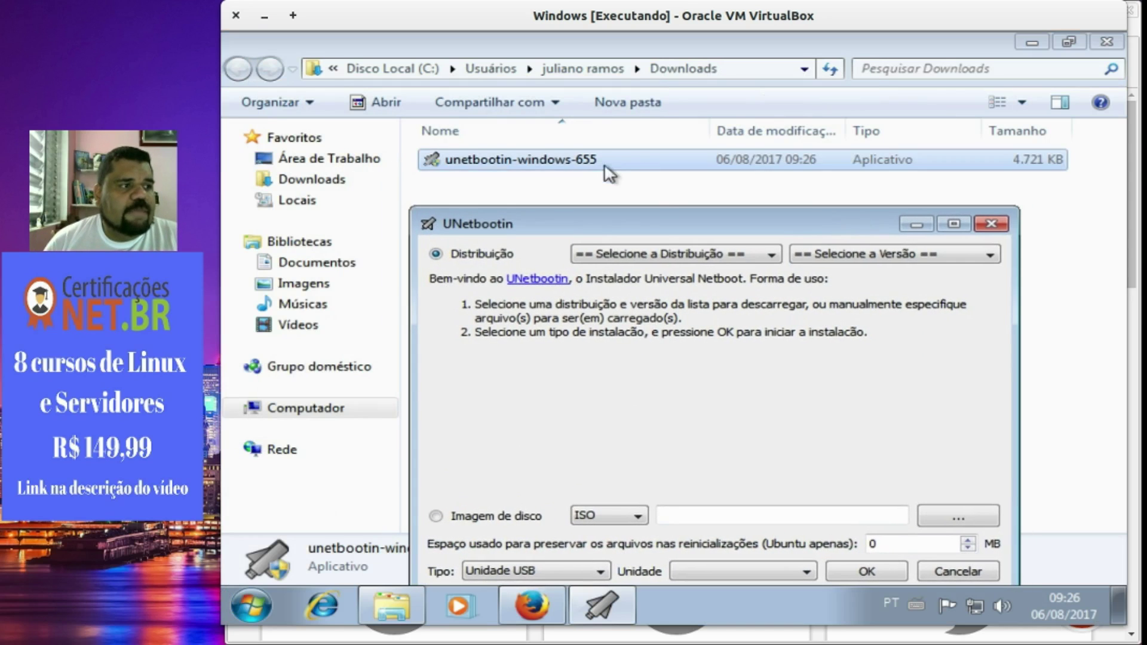
drag(650, 220, 594, 77)
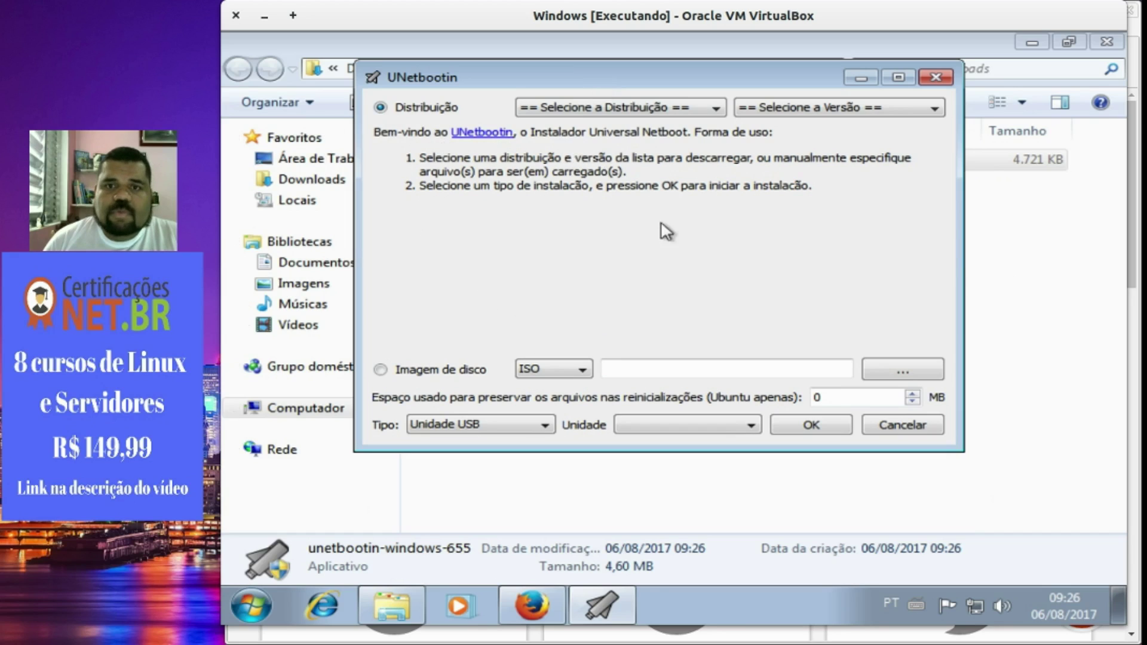
Choose Imagem de disco in UNetbootin, then browse to Downloads and cancel without picking a file.
click(381, 371)
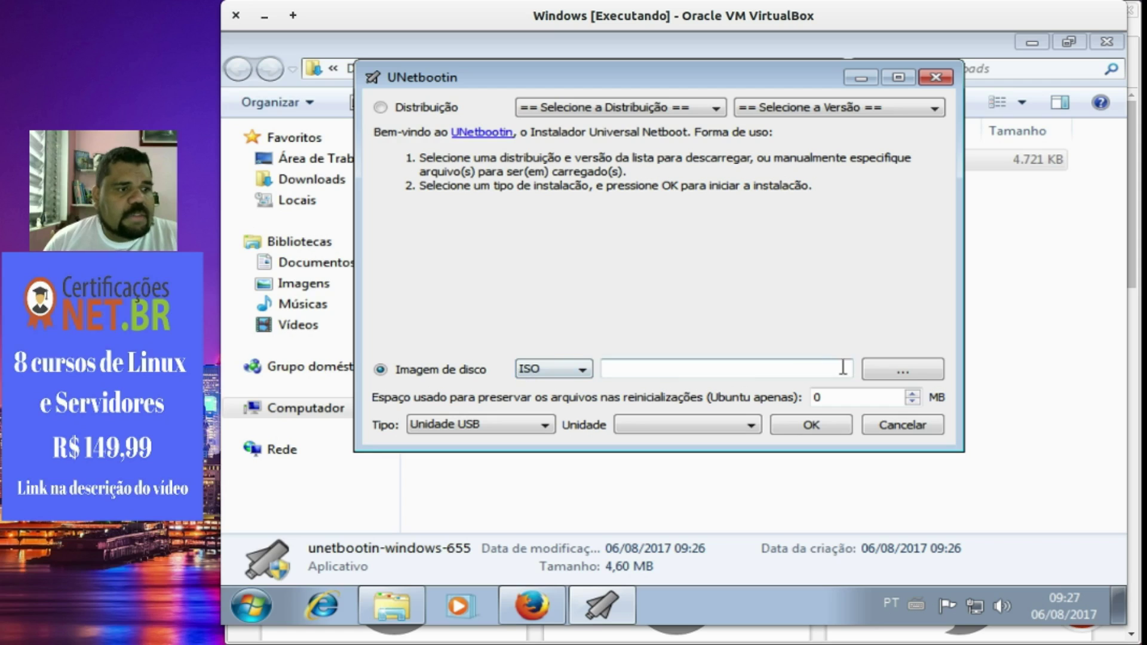
click(922, 369)
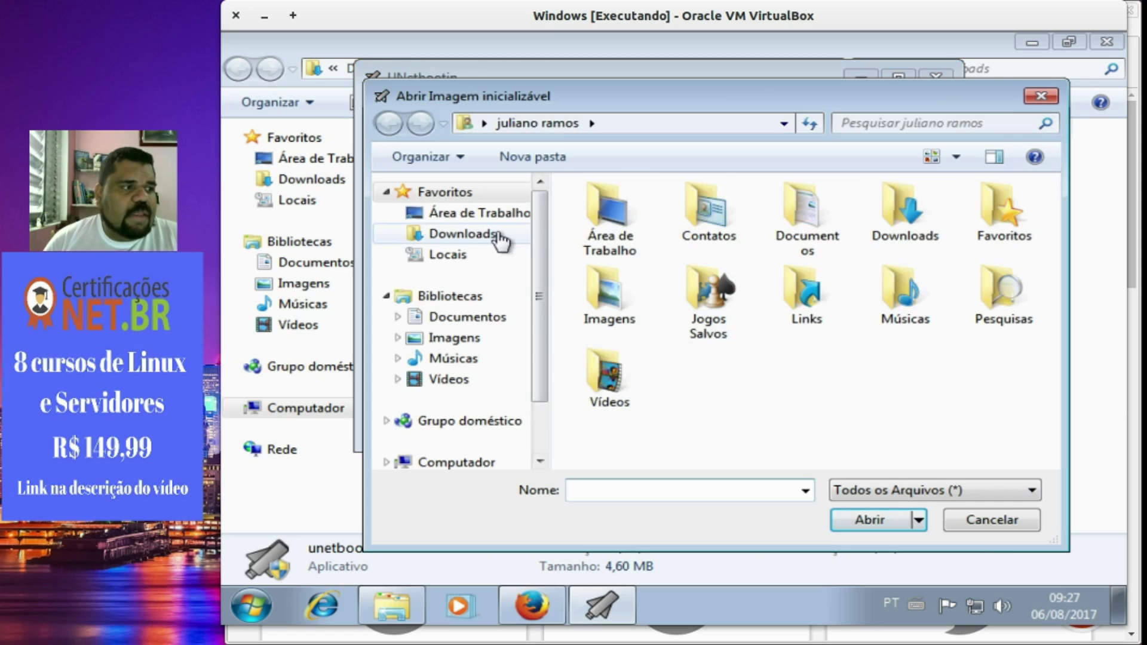
click(495, 238)
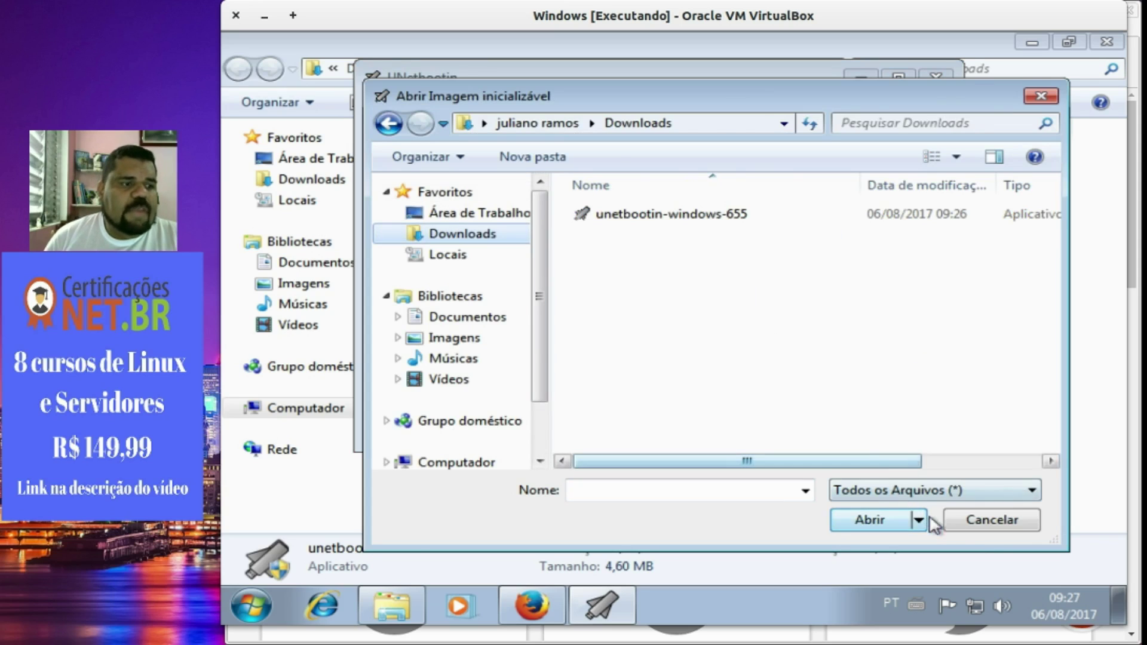
click(991, 519)
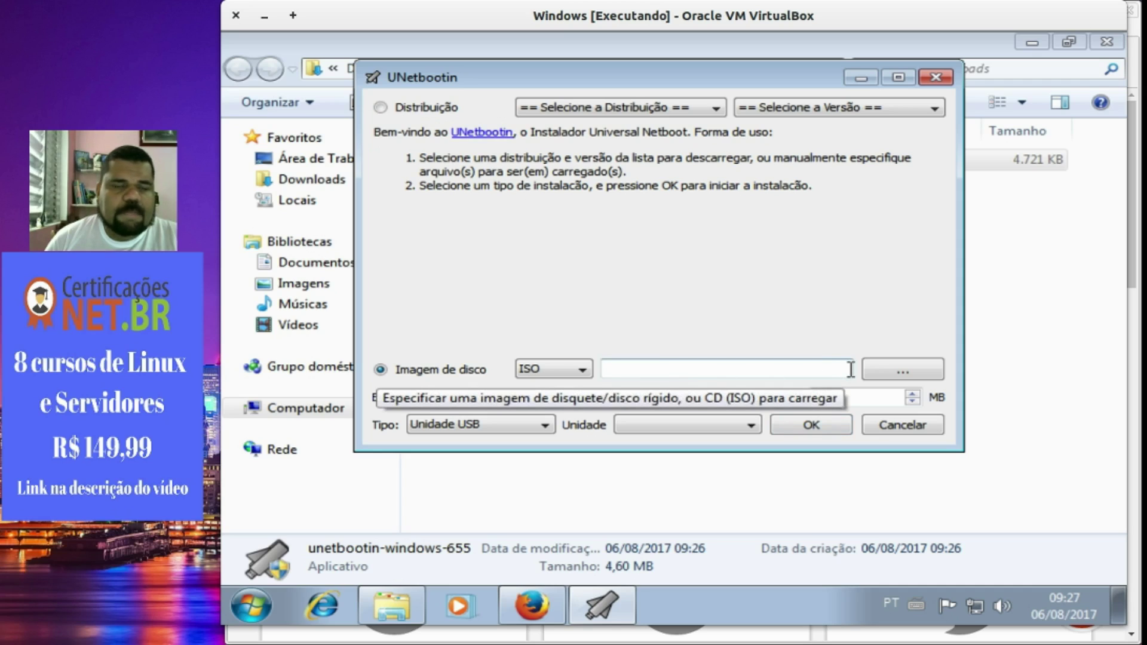
Keep USB drive as the target type, cancel UNetbootin, and dismiss the compatibility warning.
click(543, 425)
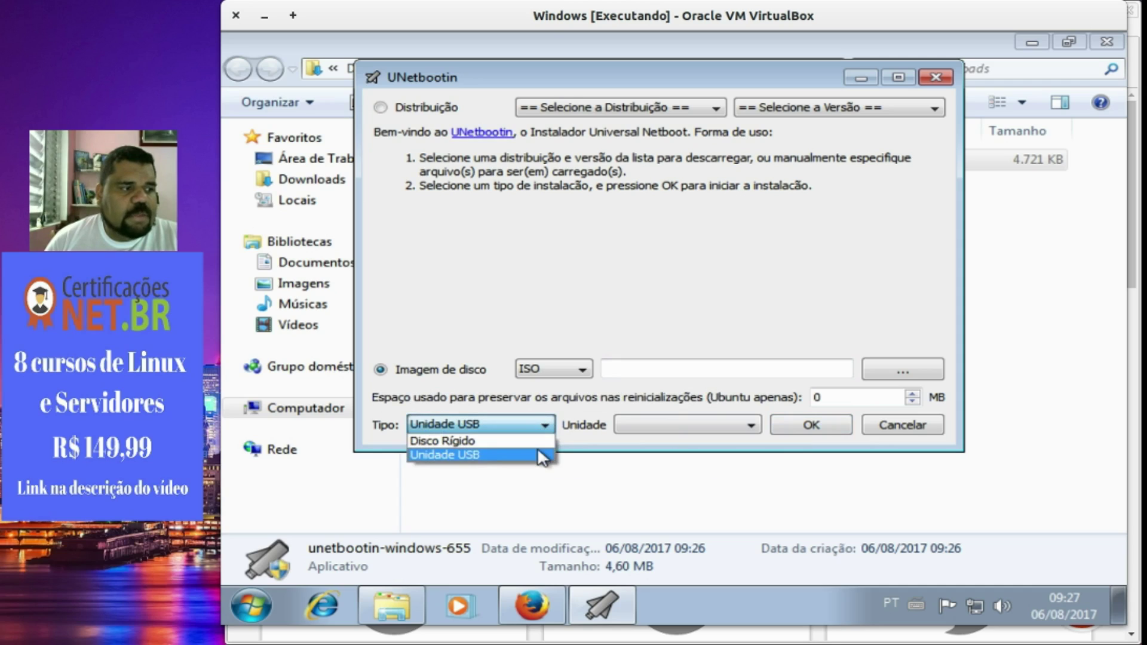
click(540, 455)
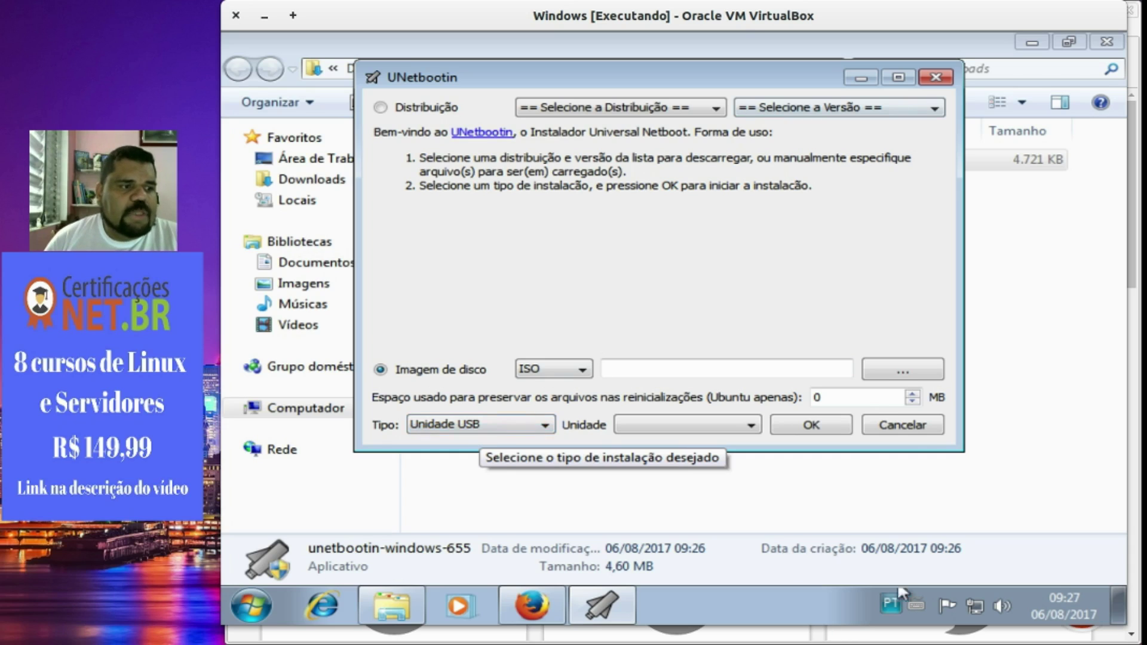
click(902, 425)
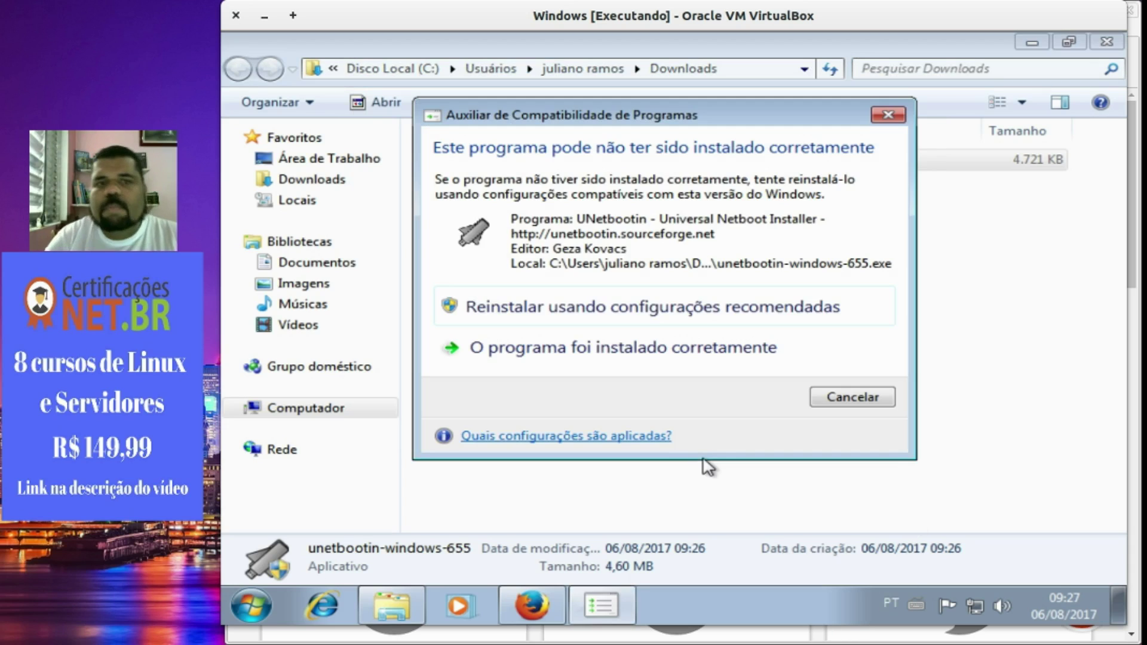
click(886, 114)
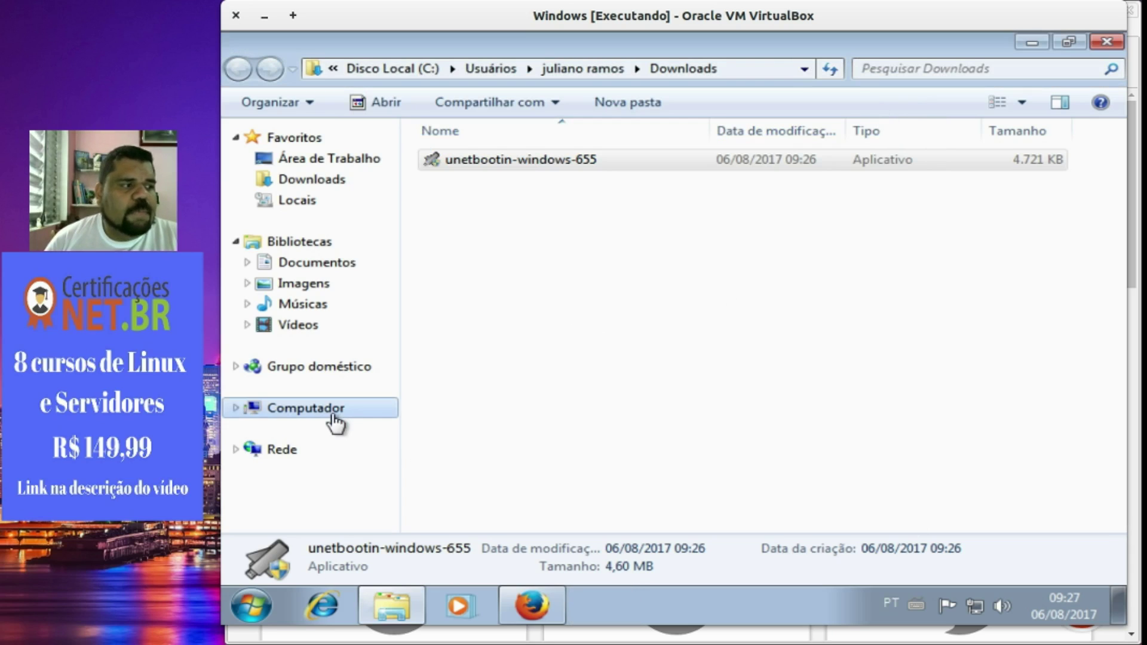
double_click(512, 158)
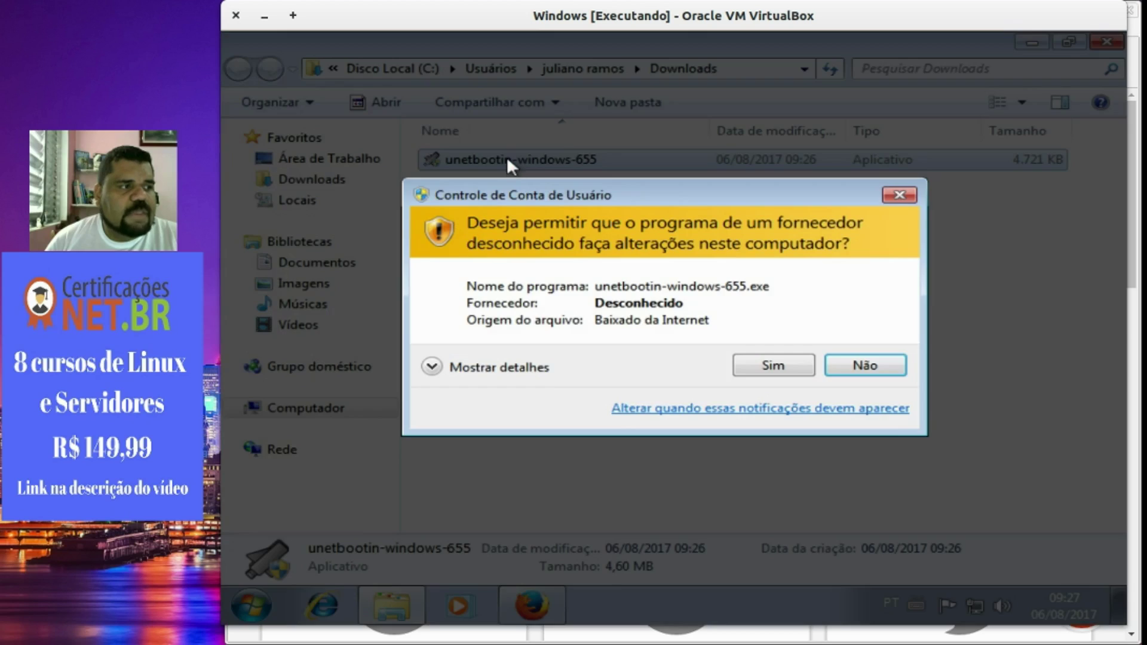
click(740, 365)
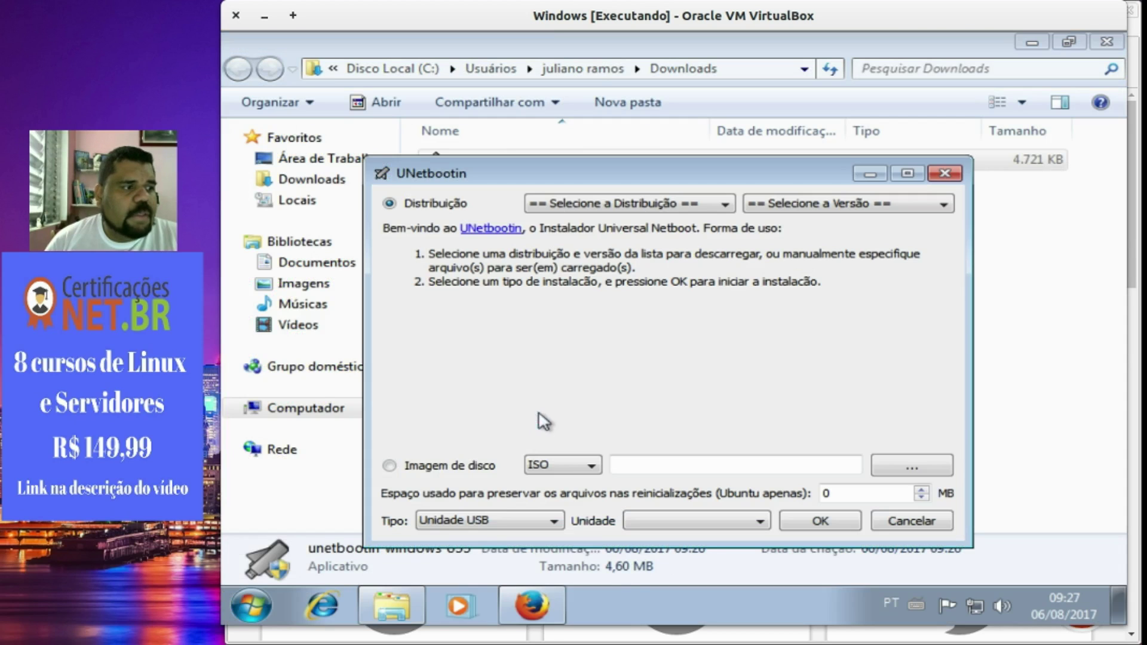
click(451, 522)
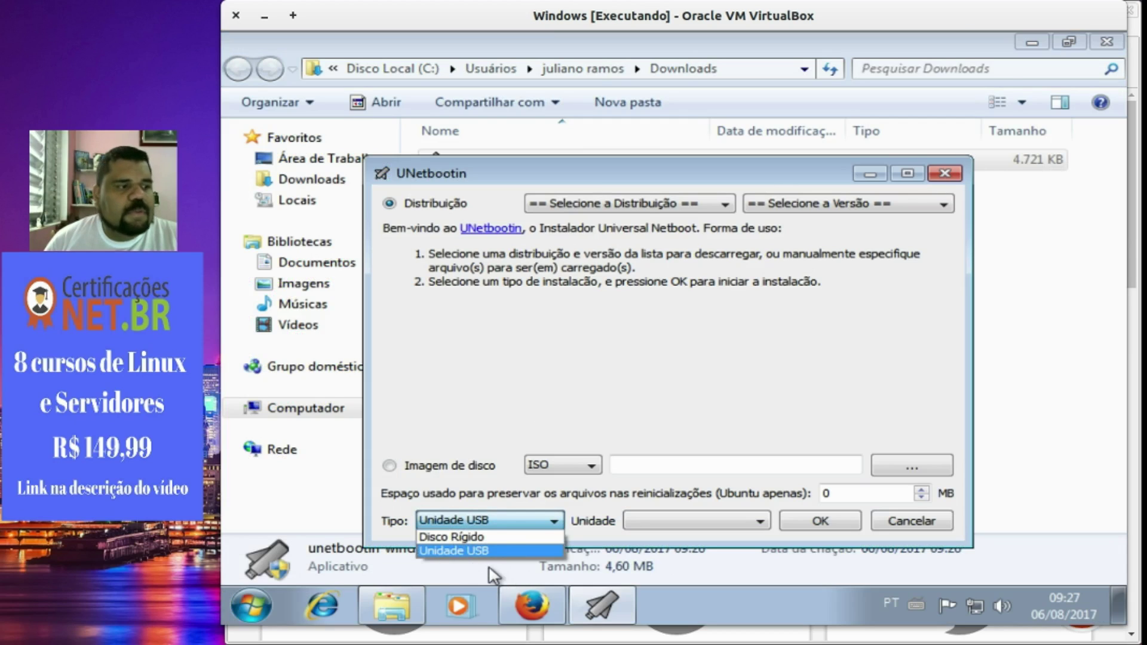
click(512, 465)
click(399, 469)
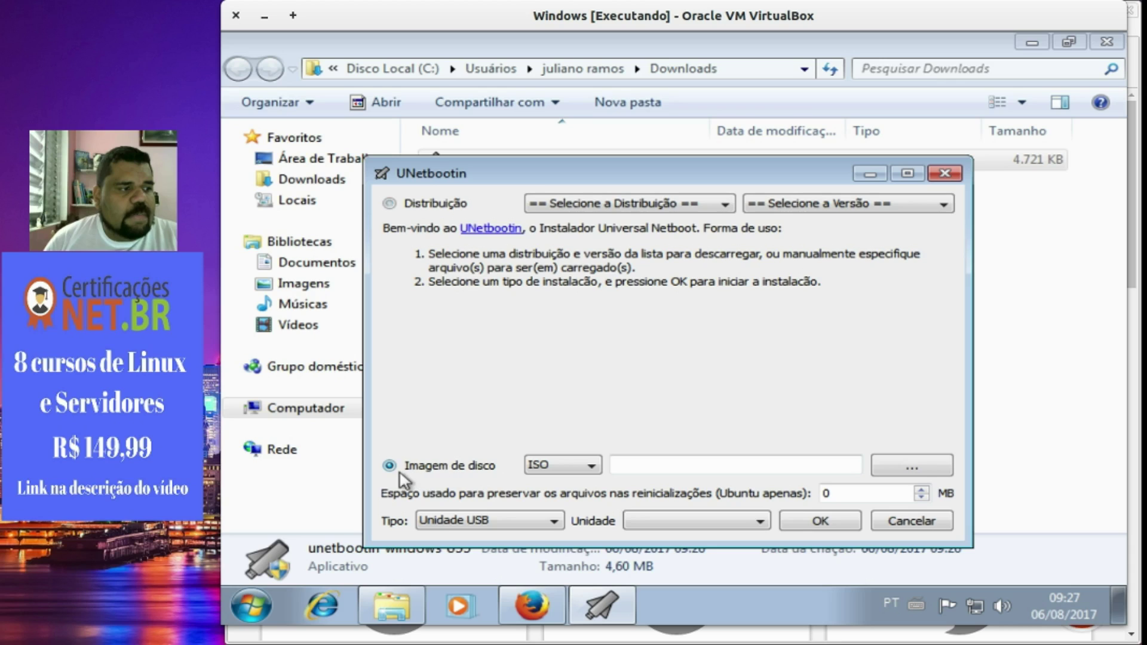
click(912, 465)
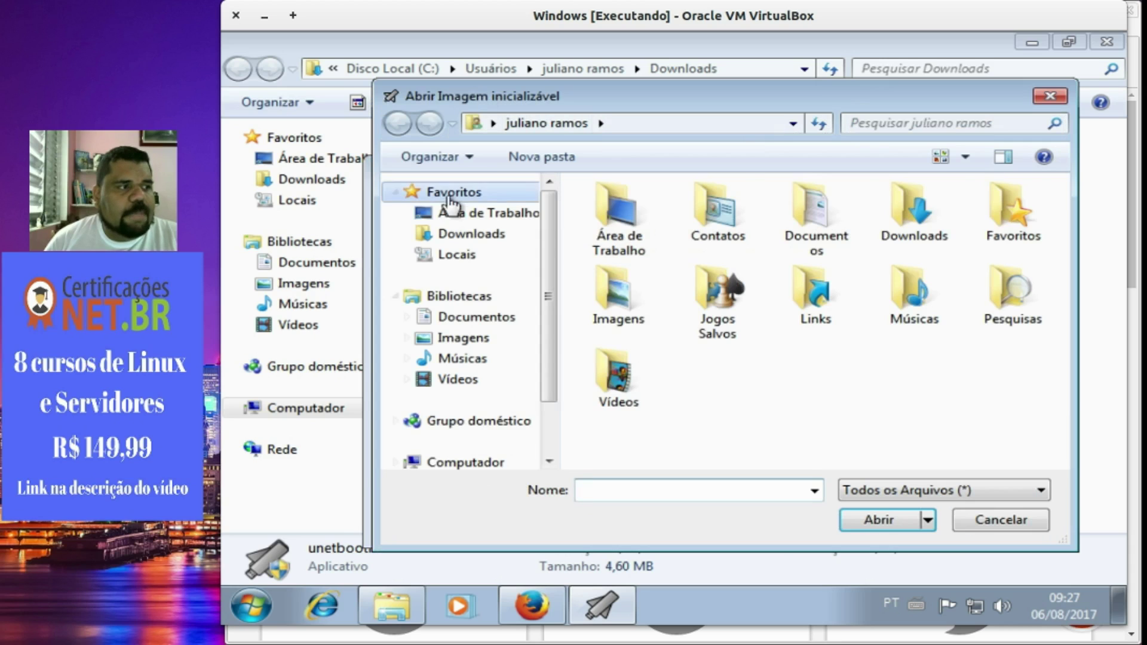
click(470, 235)
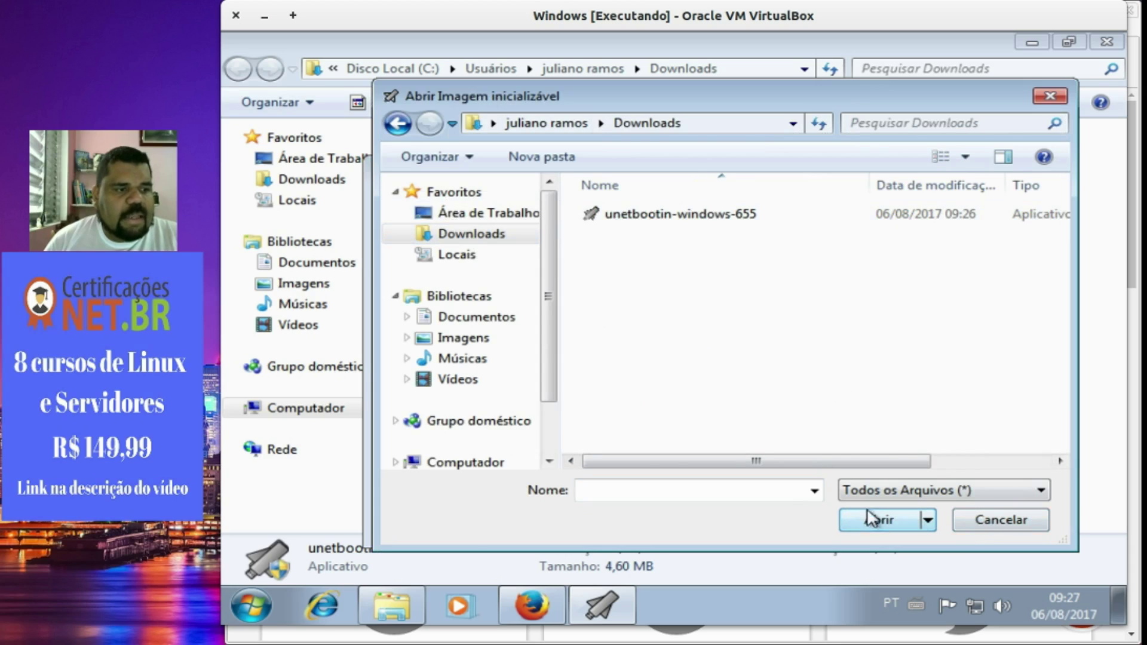
click(1005, 525)
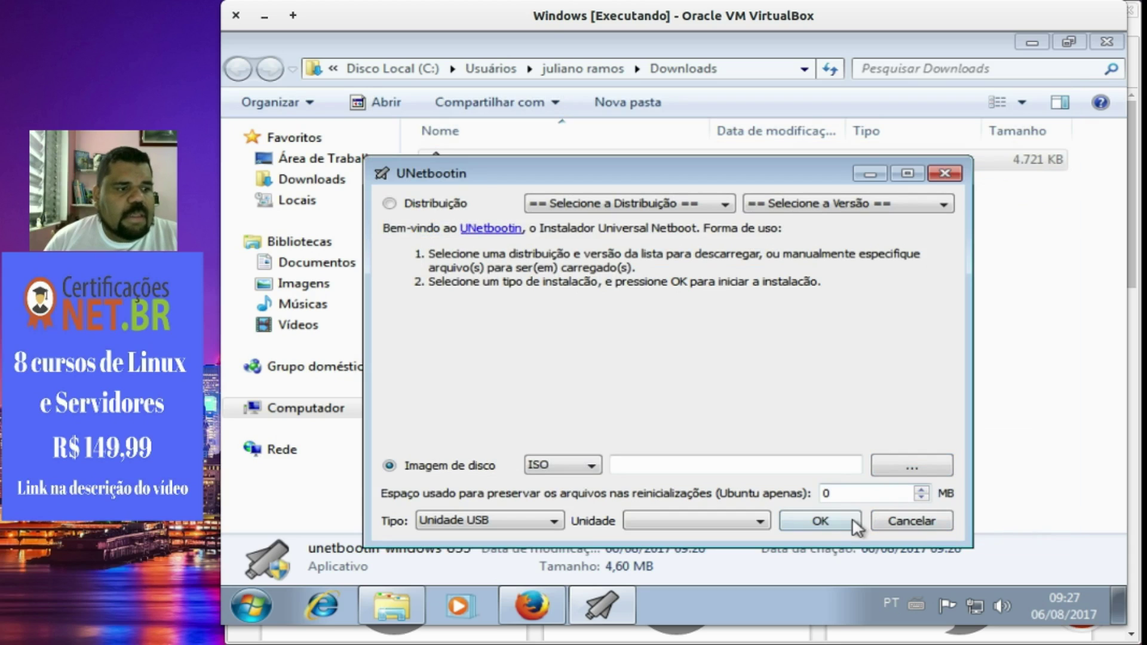
click(912, 521)
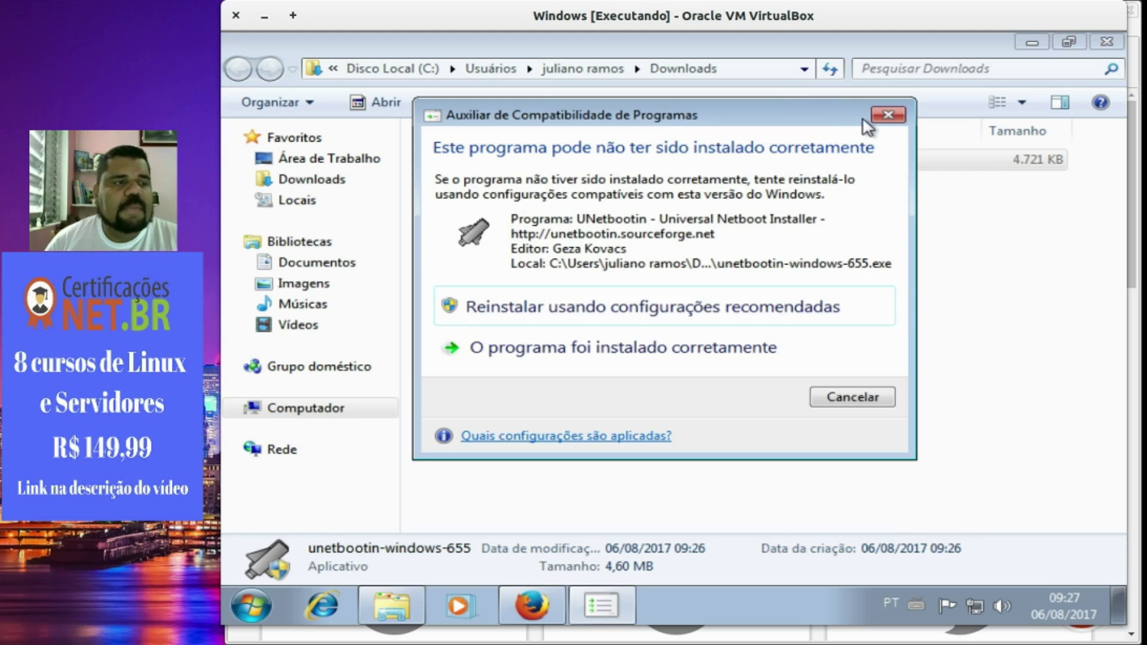
click(886, 115)
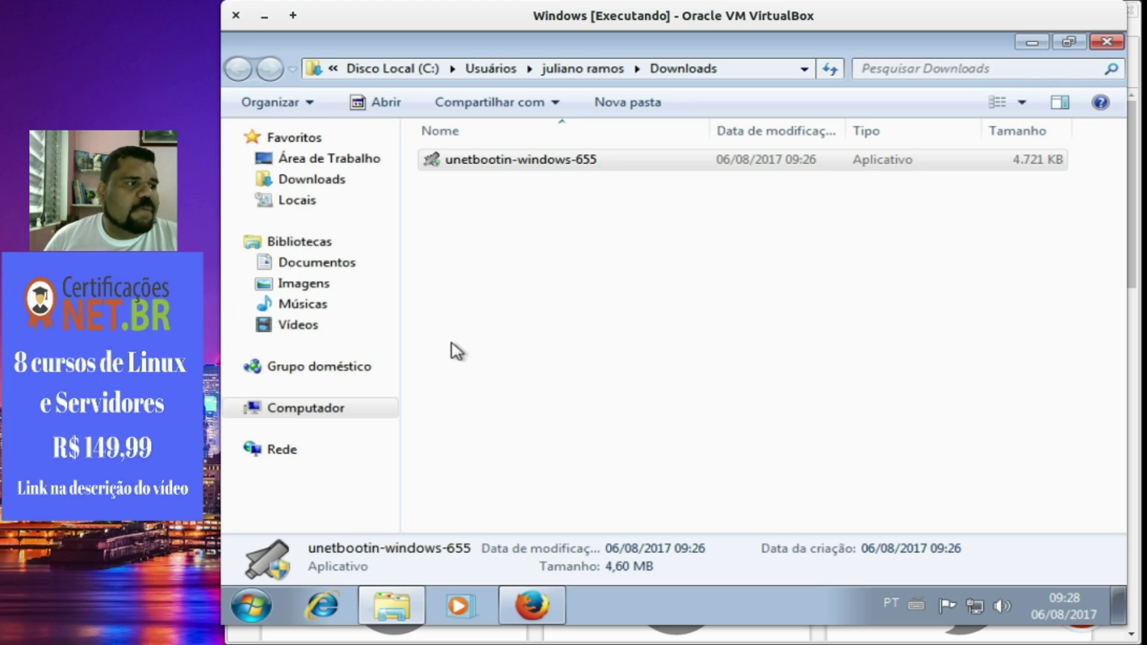
Expand Computador to show Disco Local (C:), then dismiss its context menu without formatting.
click(236, 407)
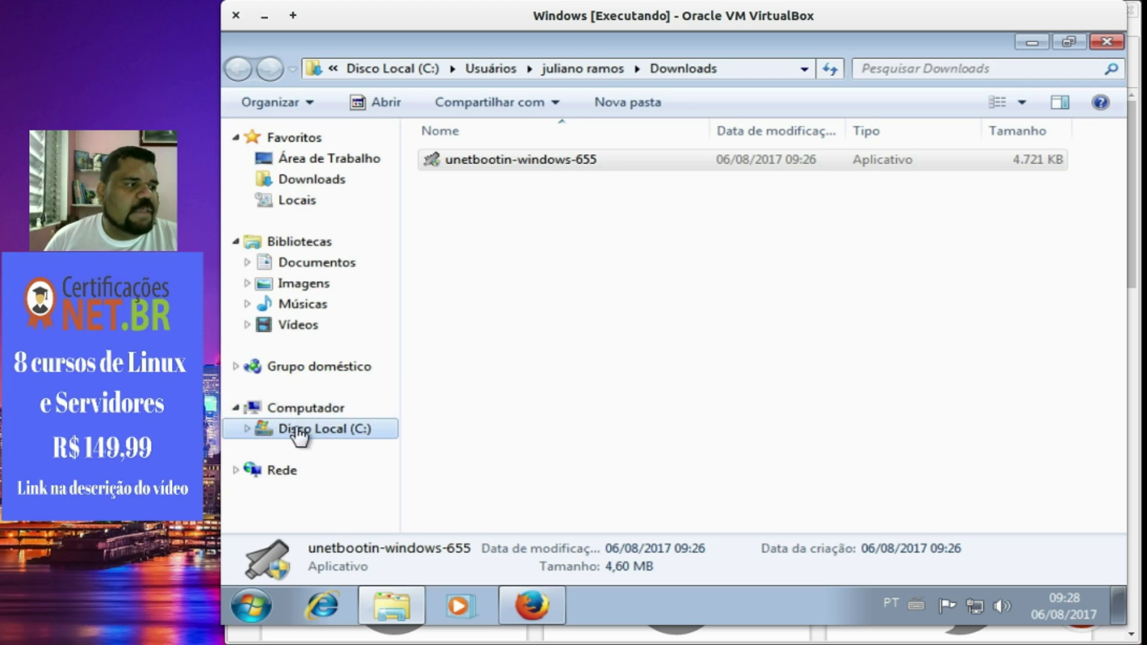
click(333, 425)
right_click(332, 426)
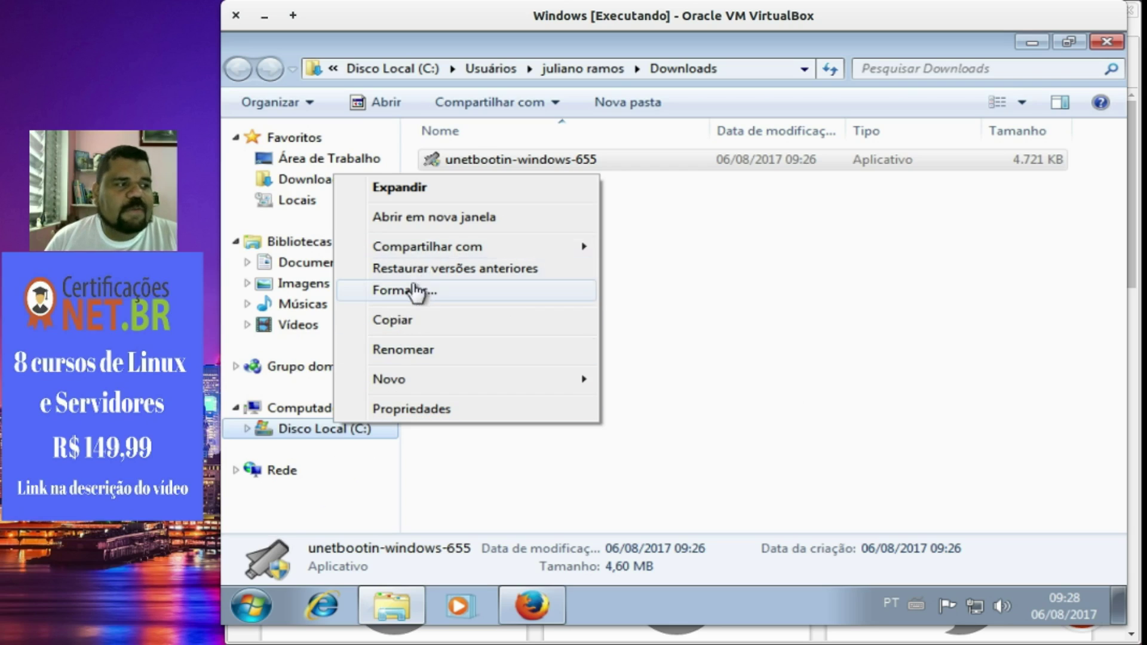
click(691, 292)
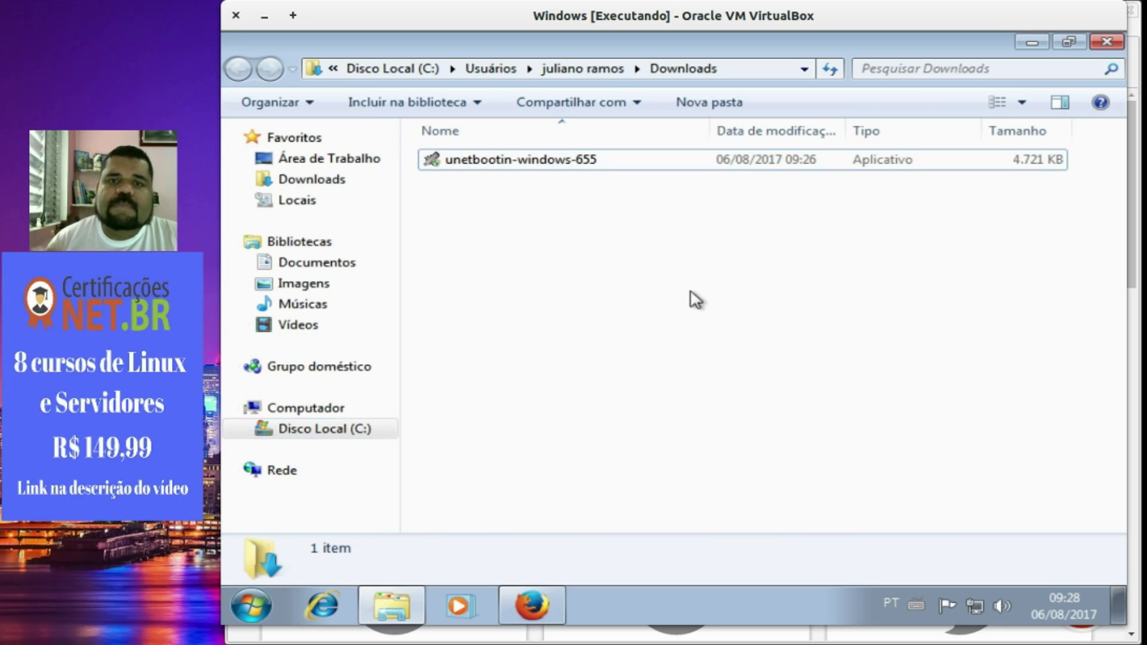
Launch unetbootin-windows-655 with UAC approval and cancel the disk image file browser.
double_click(583, 166)
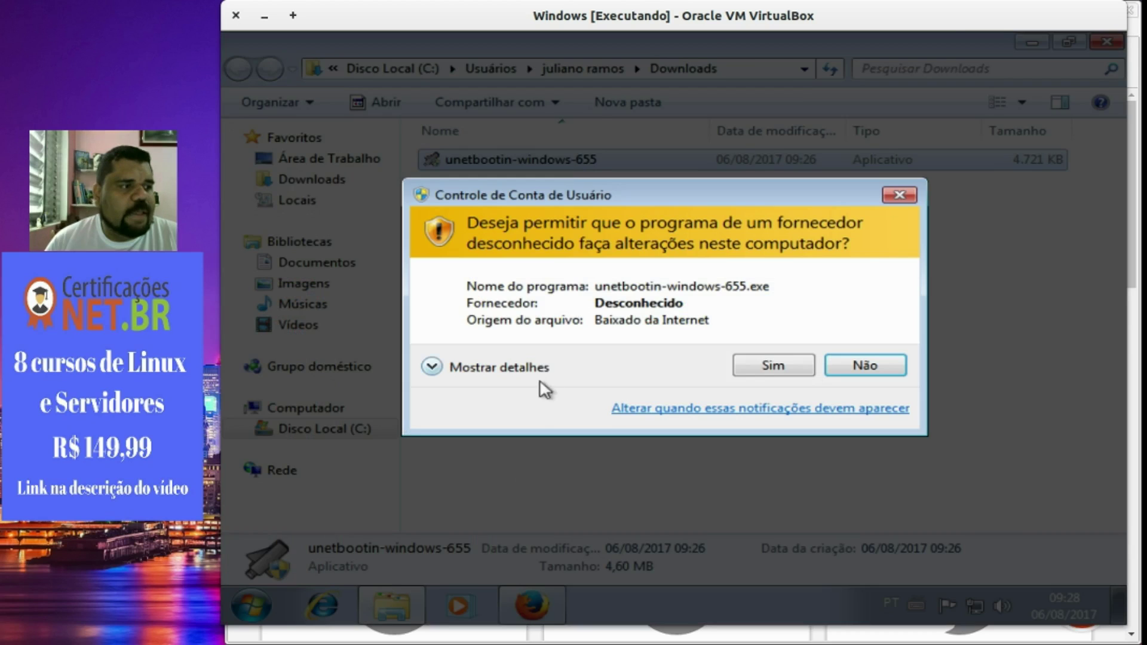
click(791, 368)
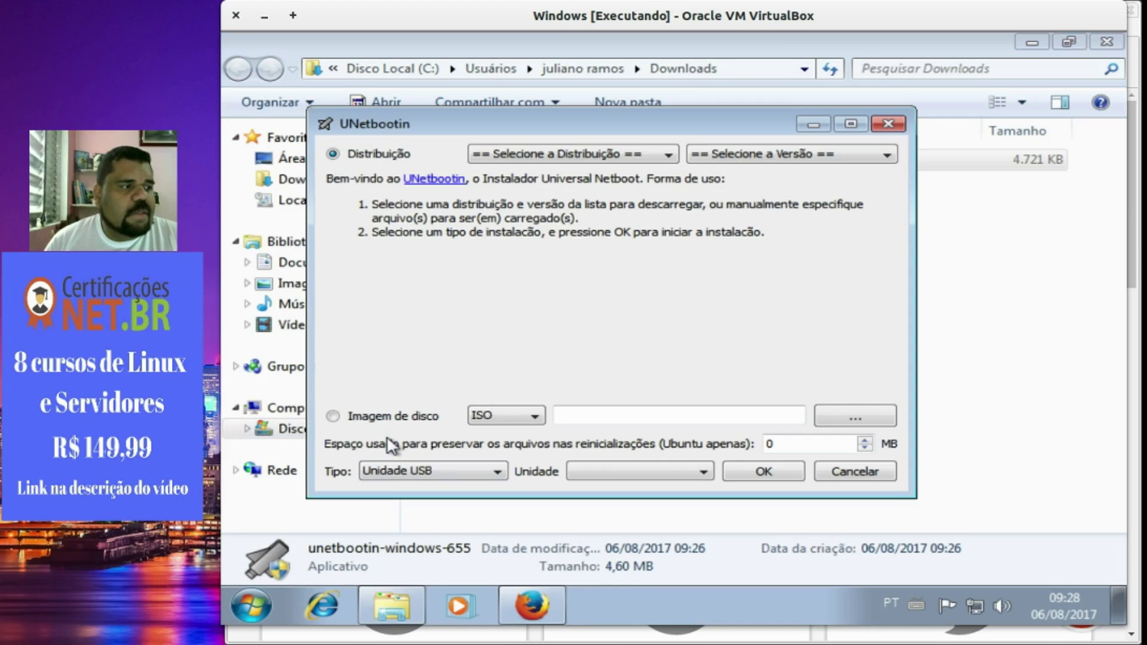
click(823, 416)
click(944, 520)
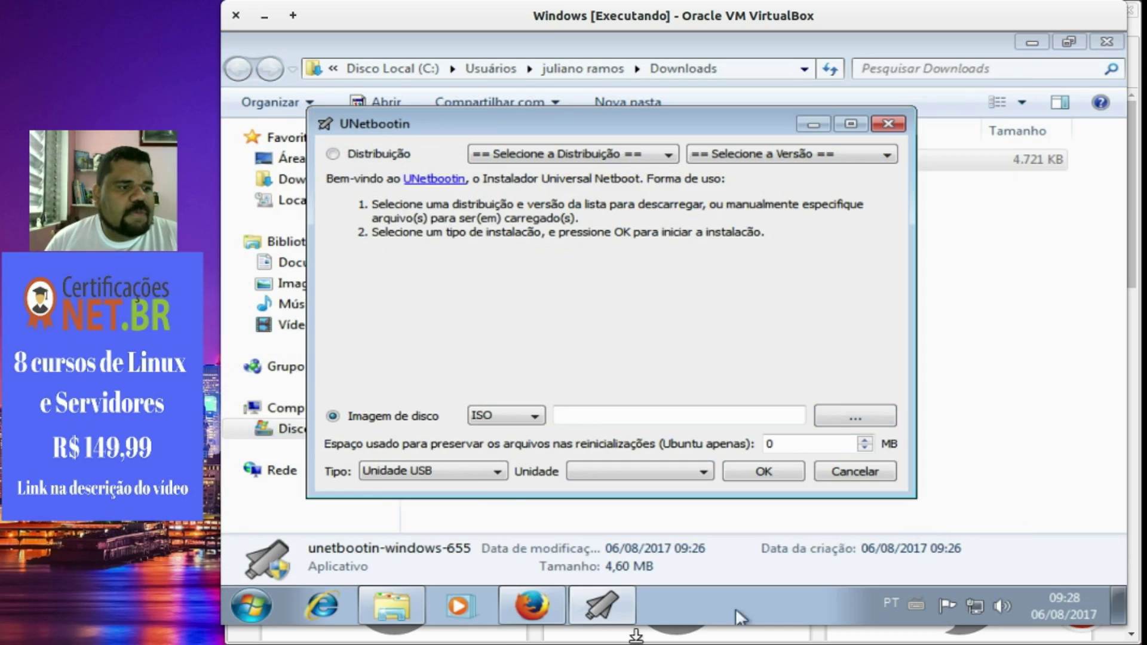
Keep Unidade USB as target, quit UNetbootin and its compatibility warning, then close Explorer and Firefox.
click(466, 473)
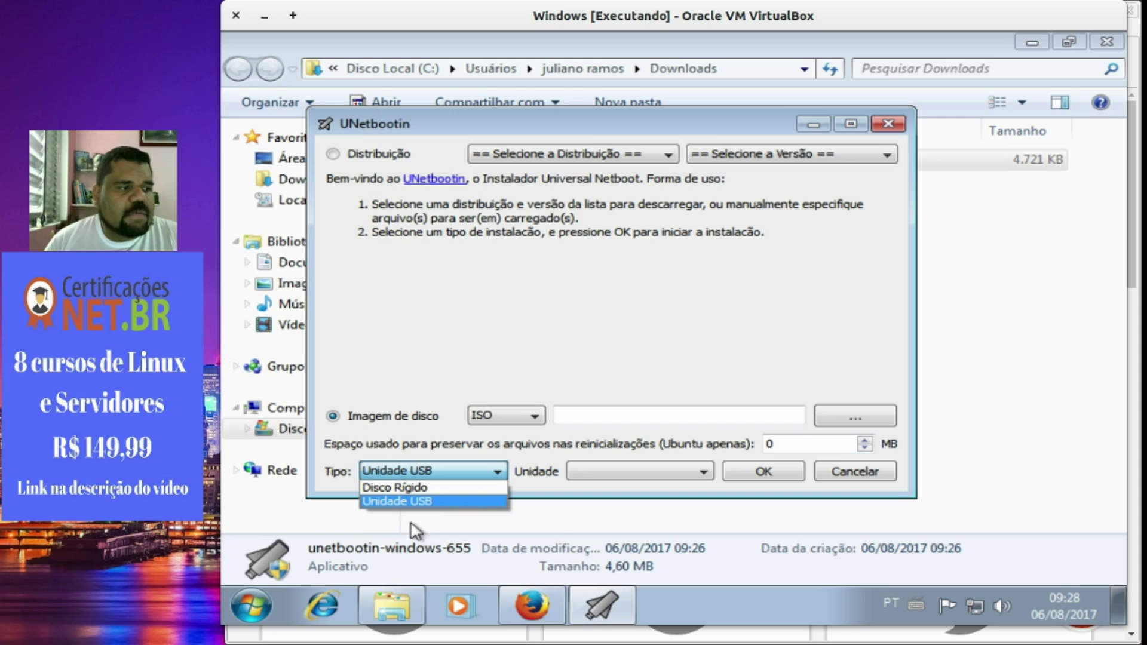
click(858, 472)
click(855, 471)
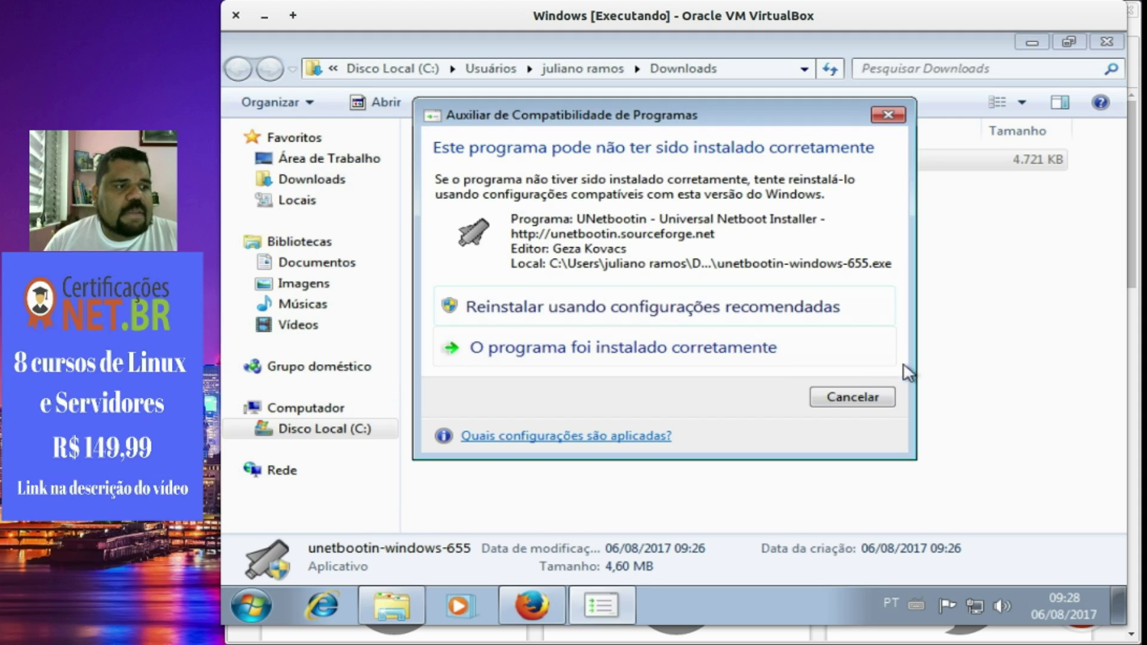
click(857, 403)
click(1106, 41)
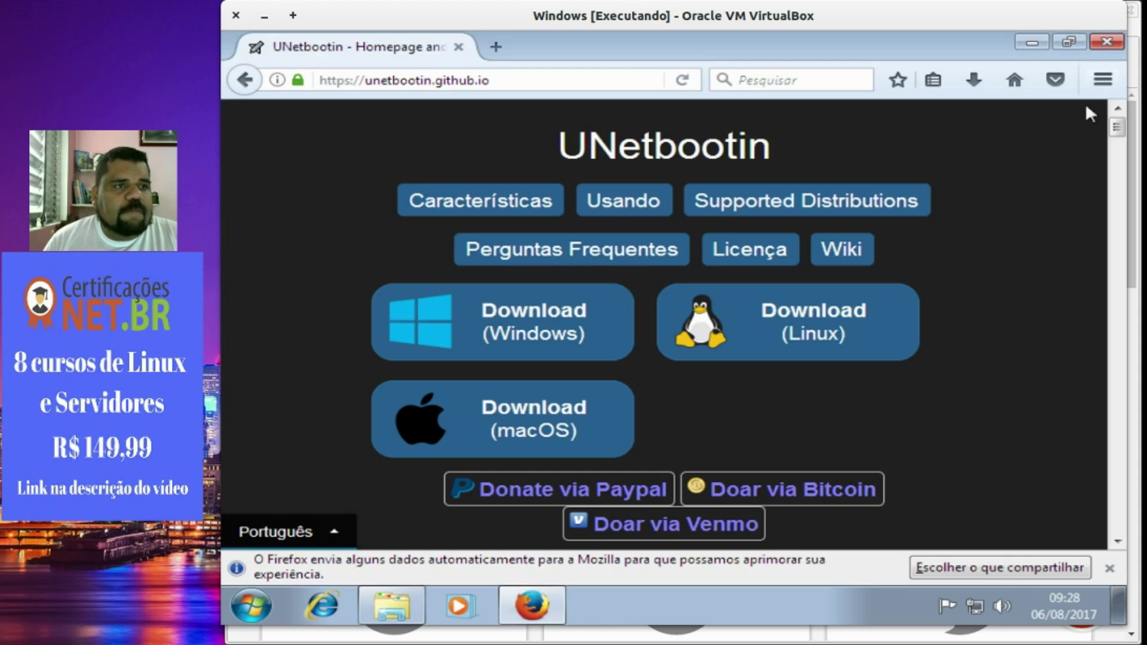
click(1106, 41)
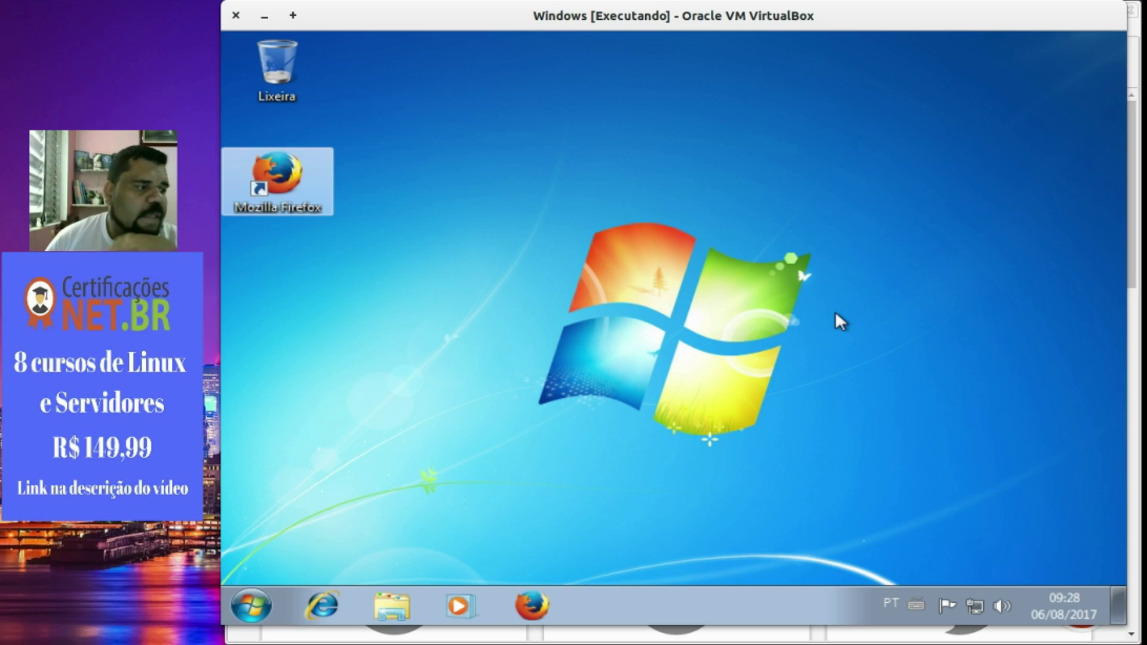
Shut down the Windows 7 guest with Desligar in the Start menu.
click(251, 605)
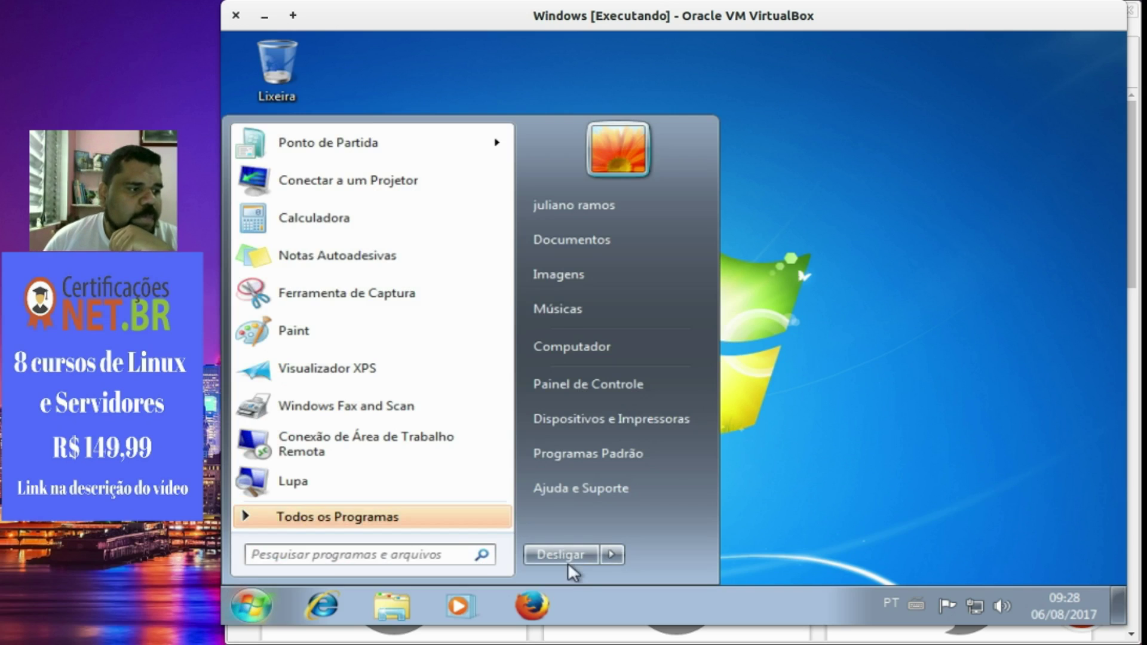
click(567, 559)
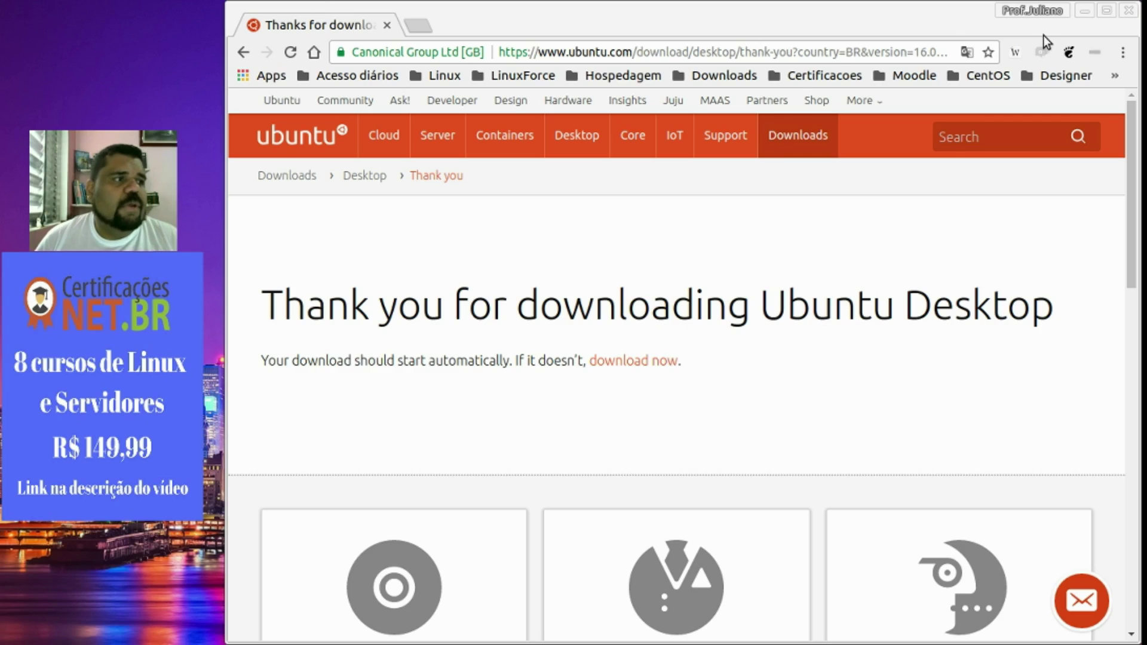
Go to youtube.com.br in the browser.
click(869, 54)
text(yu)
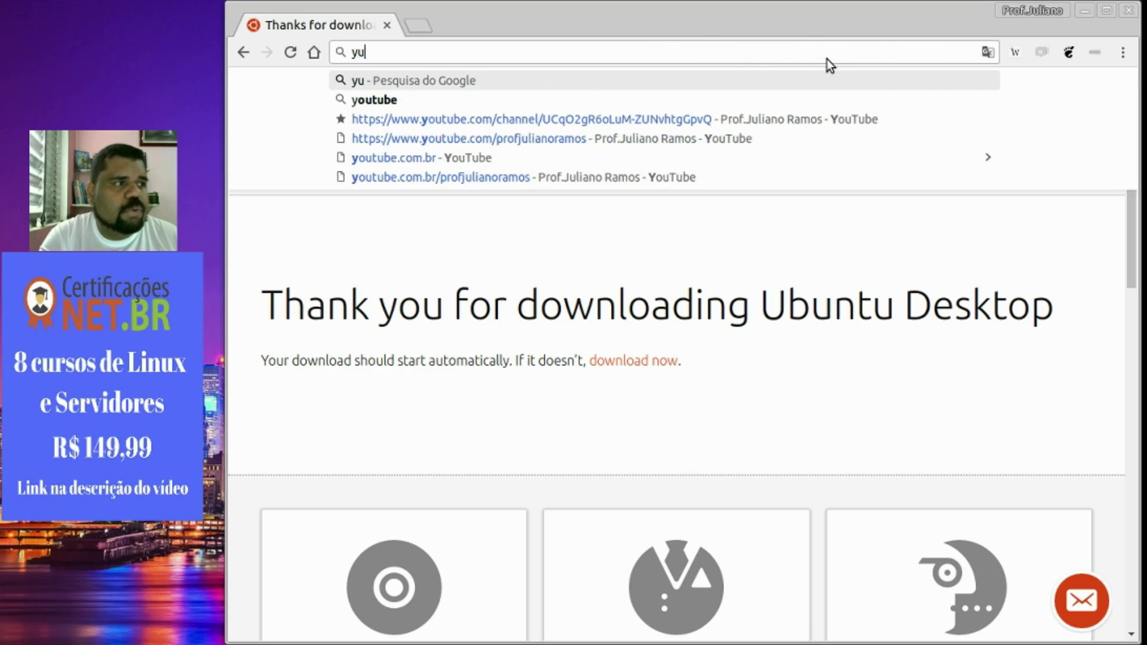
key(BackSpace)
text(outube.com.br)
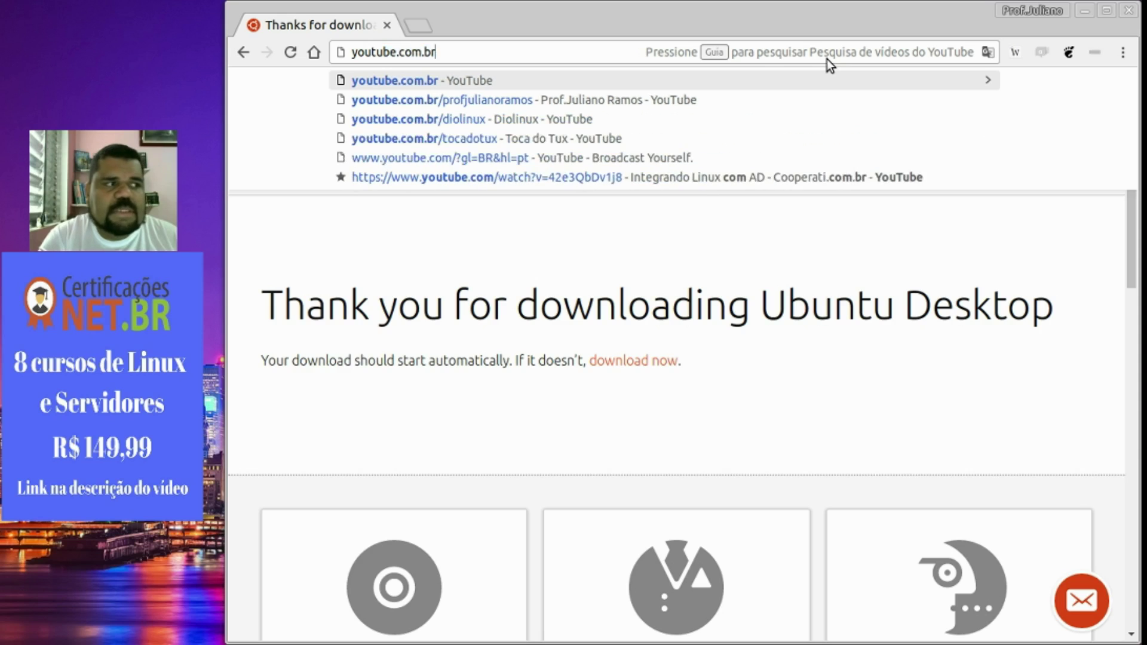
key(Return)
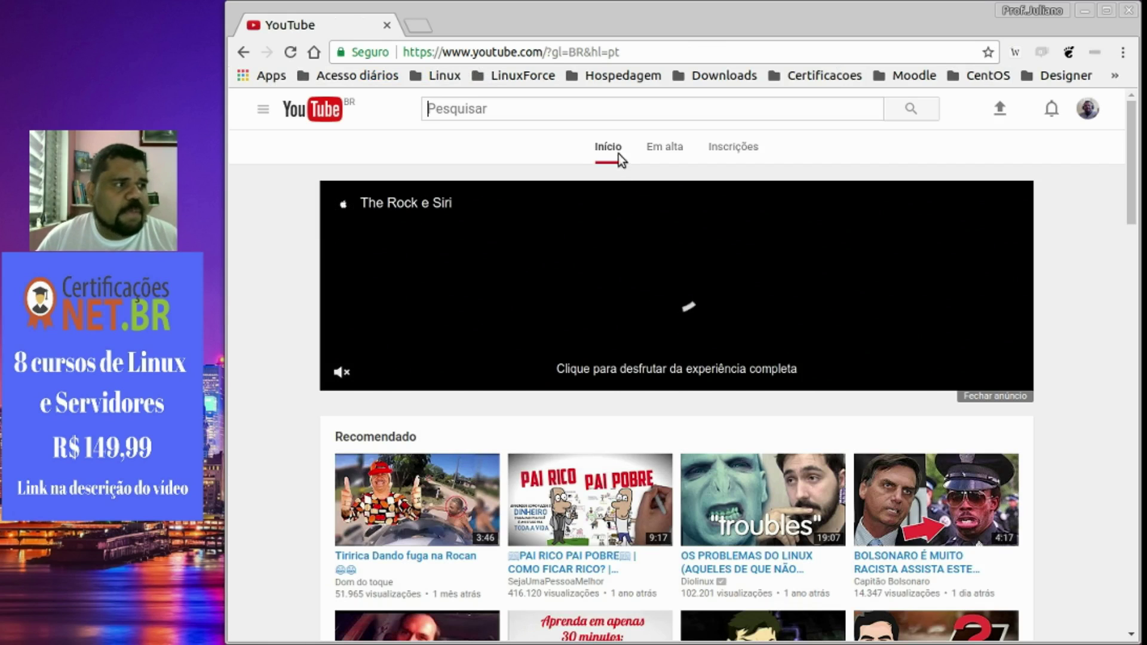
Search YouTube for 'dar boot pelo pen drive'.
text(da)
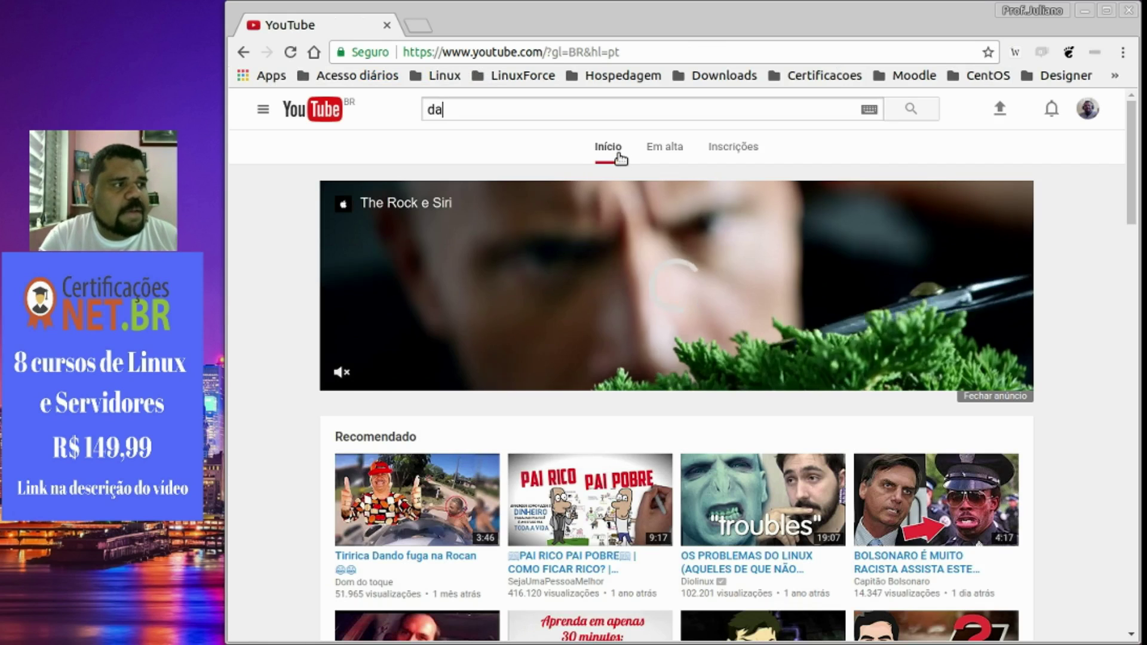
text(r boot)
text(na)
key(BackSpace)
key(BackSpace)
key(BackSpace)
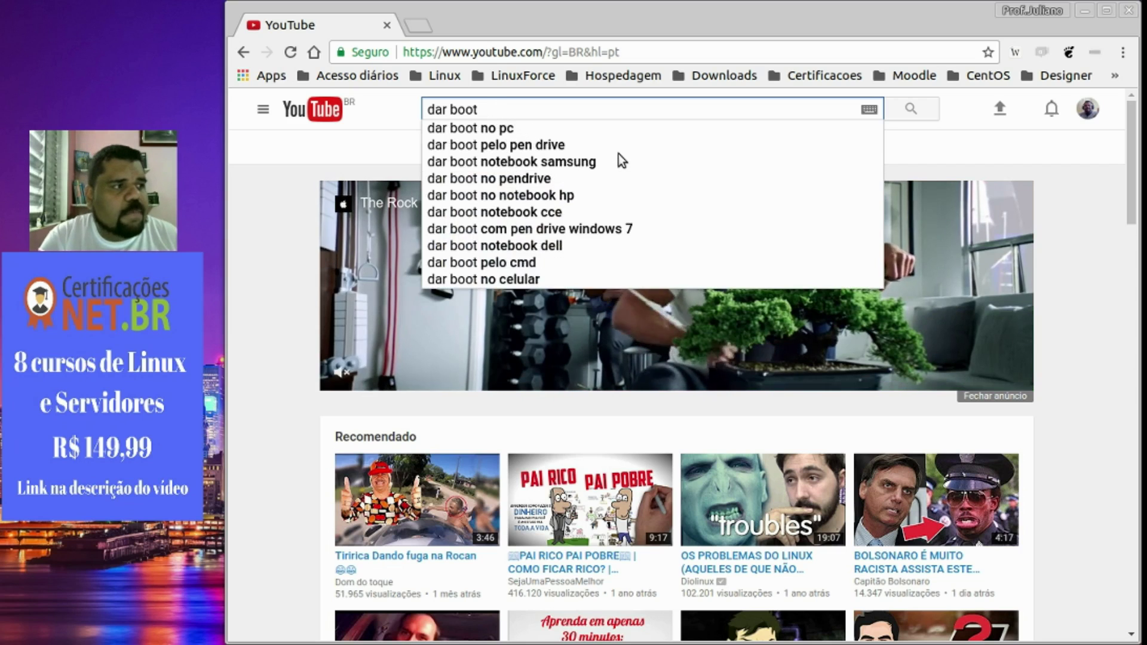
text(pelo pend)
key(BackSpace)
text(driv3)
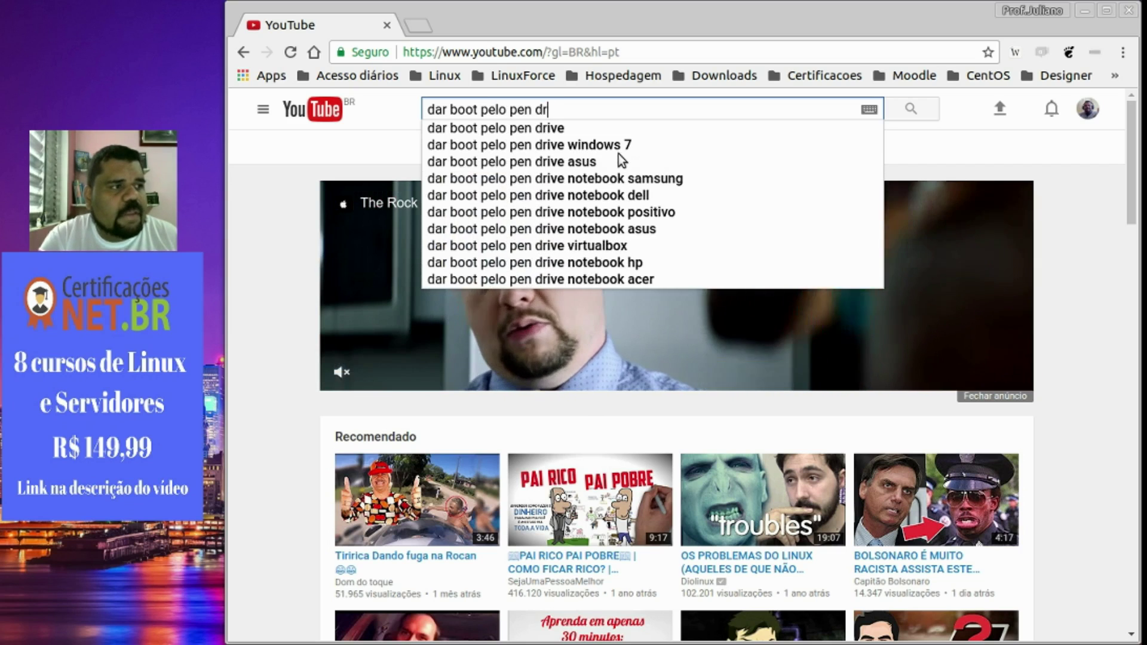
key(Return)
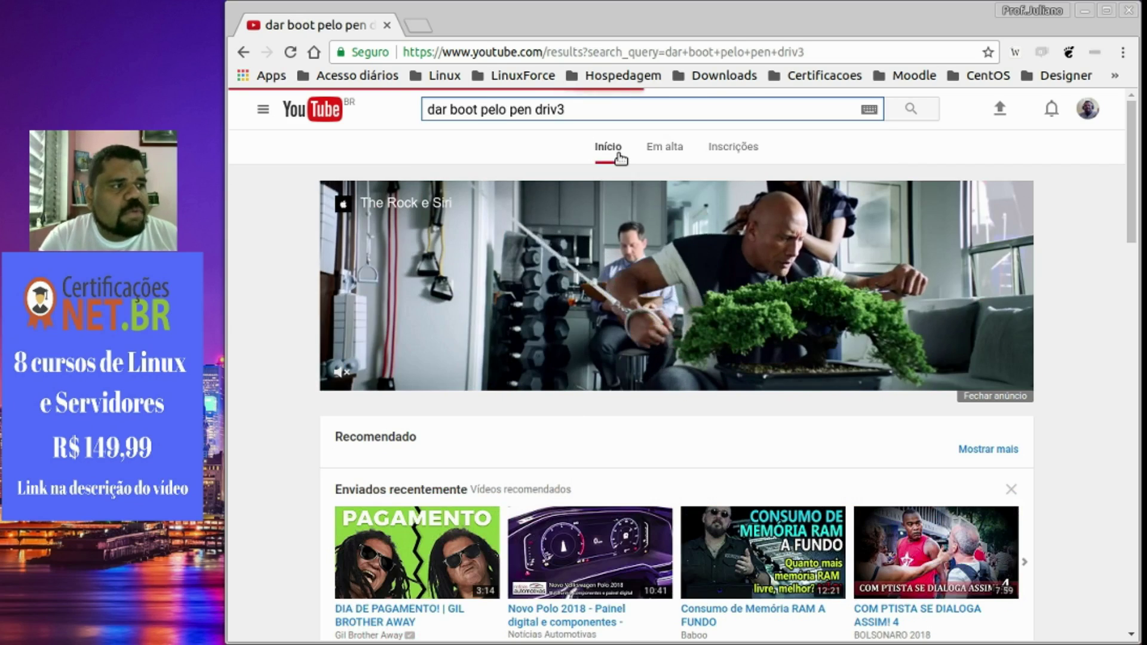
key(BackSpace)
text(e)
key(Return)
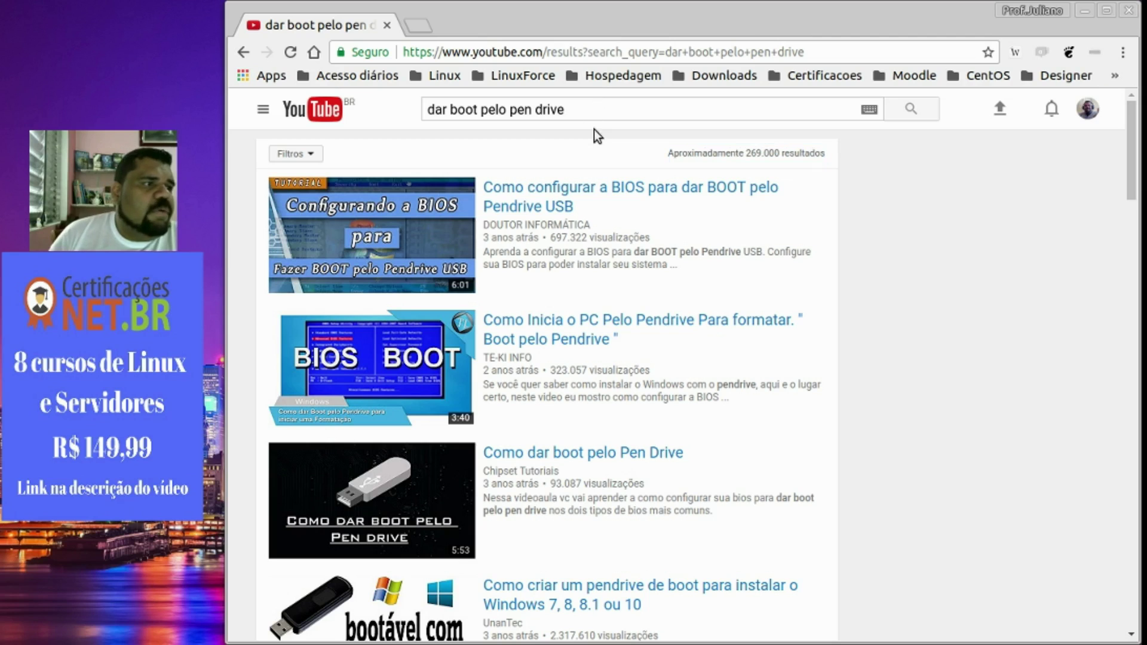
Look through the search results, then close the browser.
scroll(413, 452, down, 3)
scroll(413, 452, up, 4)
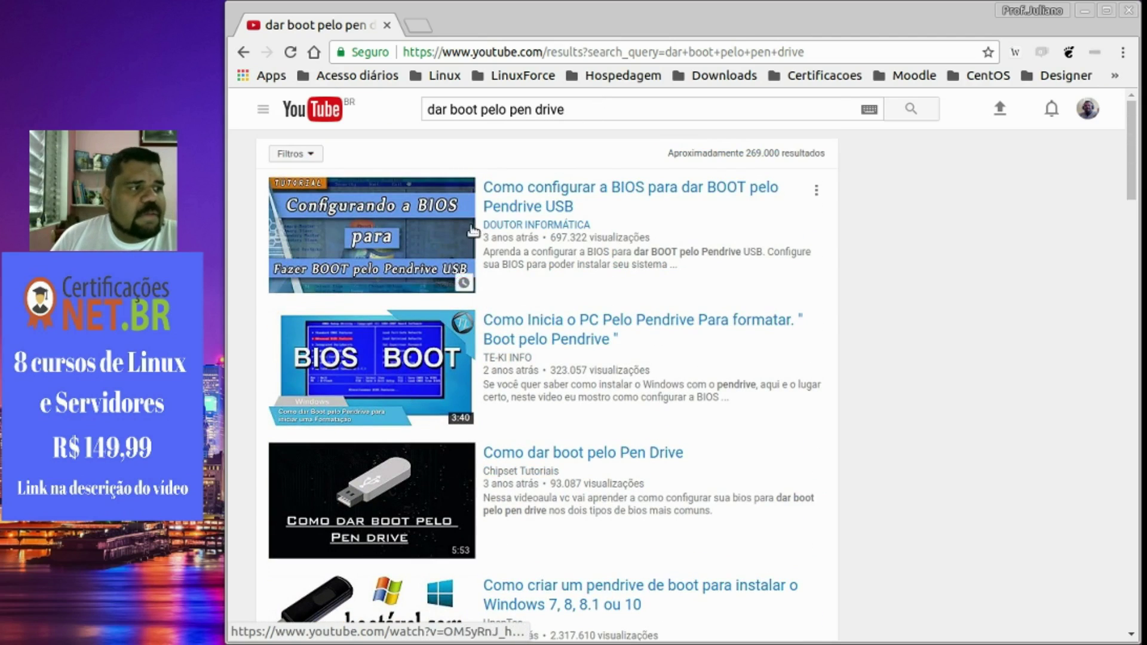
scroll(507, 364, down, 12)
scroll(506, 365, up, 15)
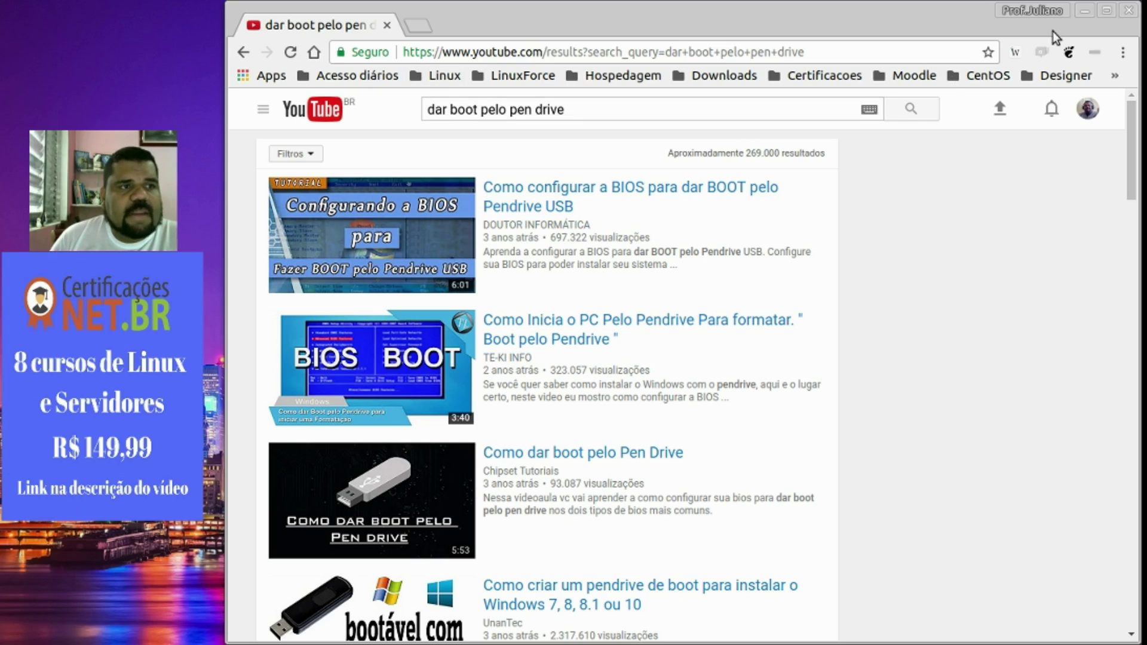
click(1127, 12)
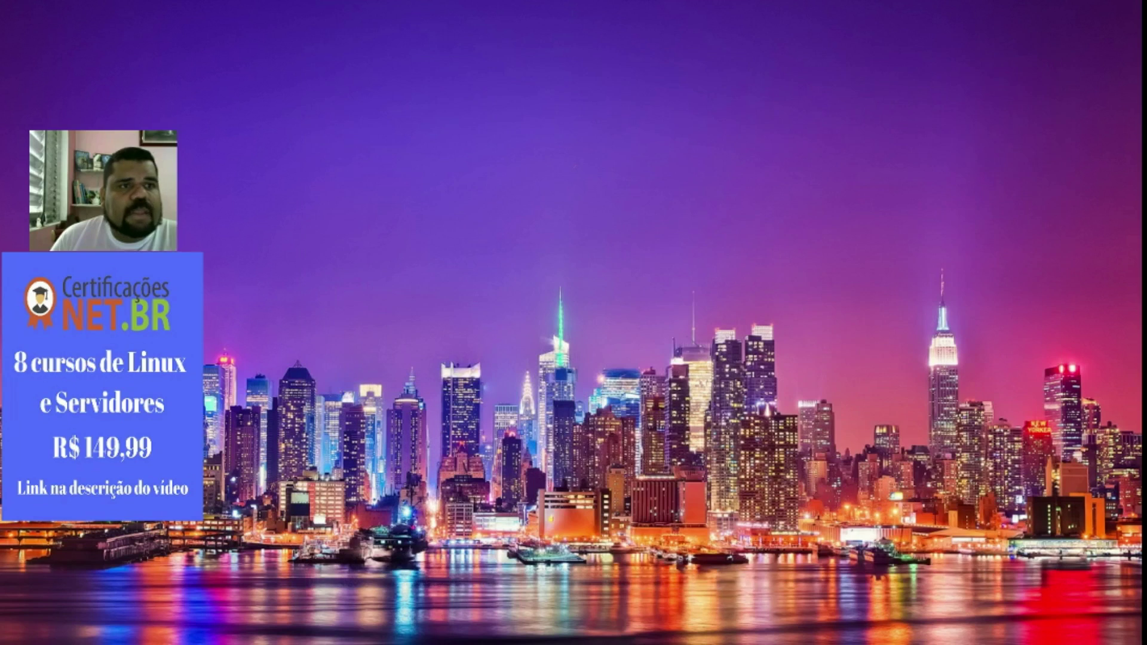
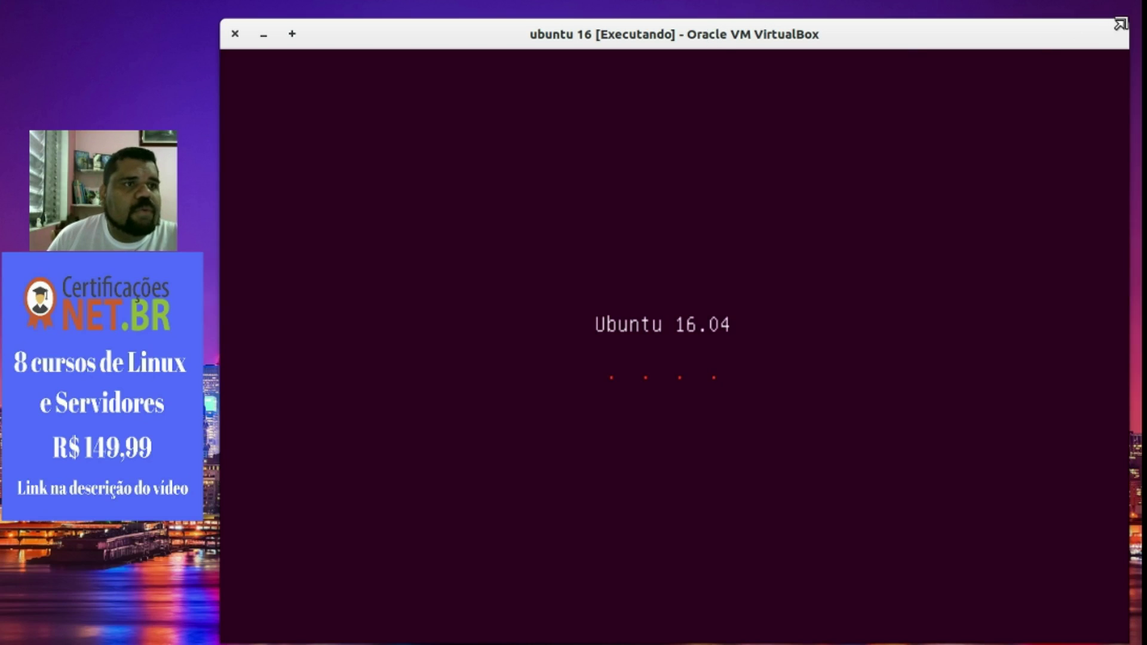
Make the ubuntu 16 VM window taller while Ubuntu 16.04 boots.
drag(1120, 24, 1121, 8)
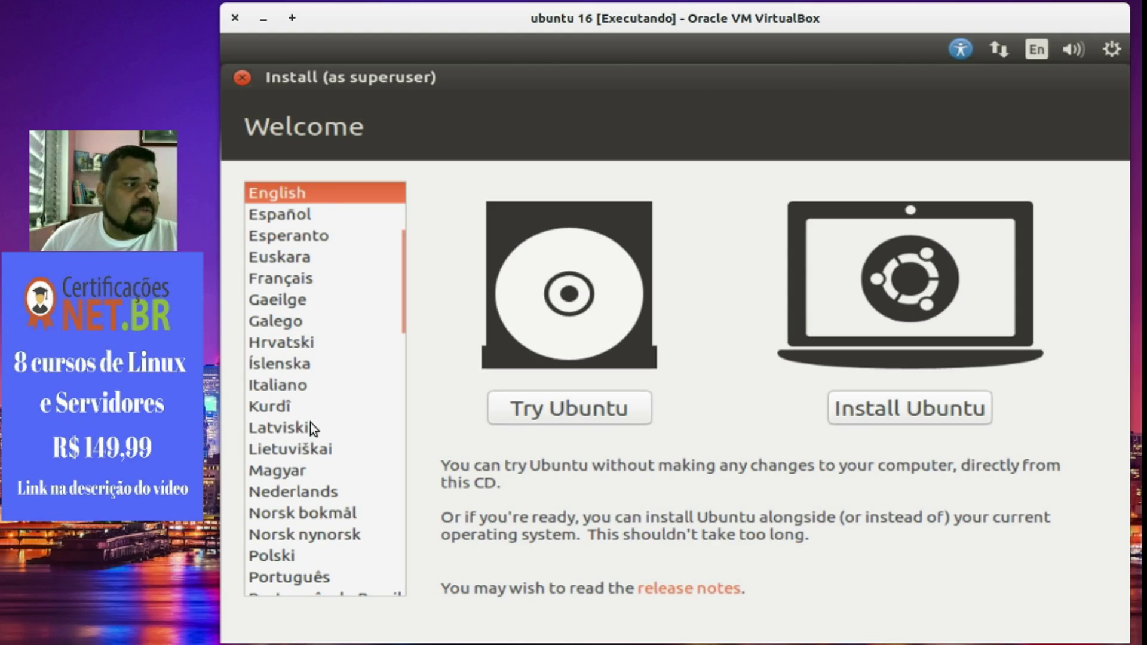
Choose Português do Brasil as the installer language and start Experimentar o Ubuntu.
scroll(321, 533, down, 5)
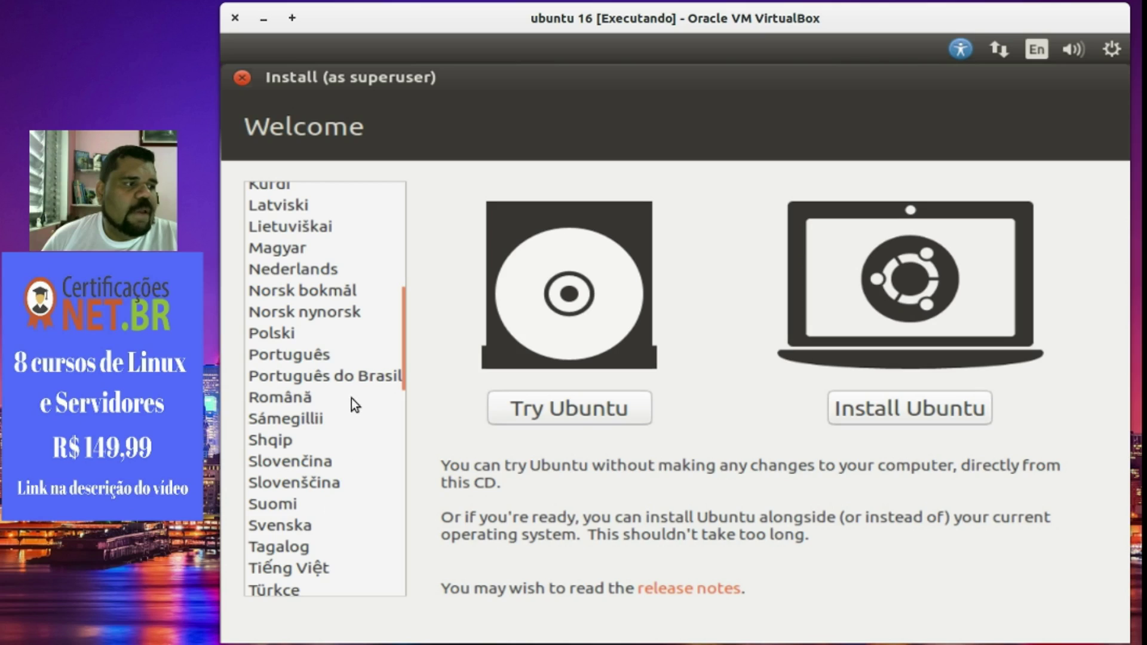
click(352, 380)
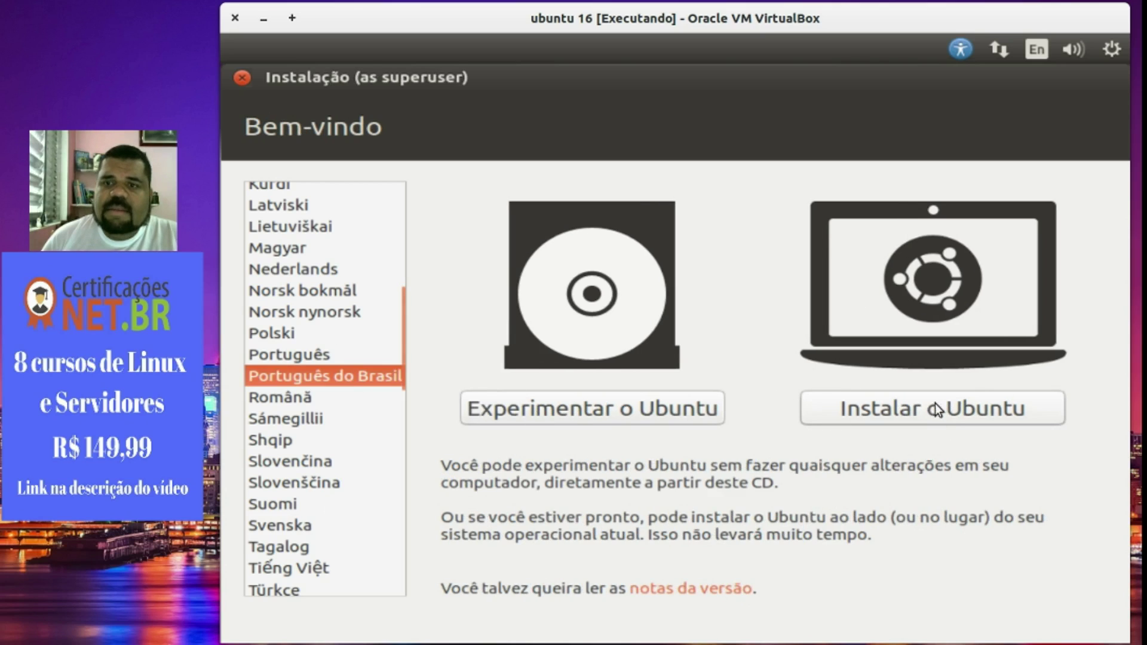
click(619, 409)
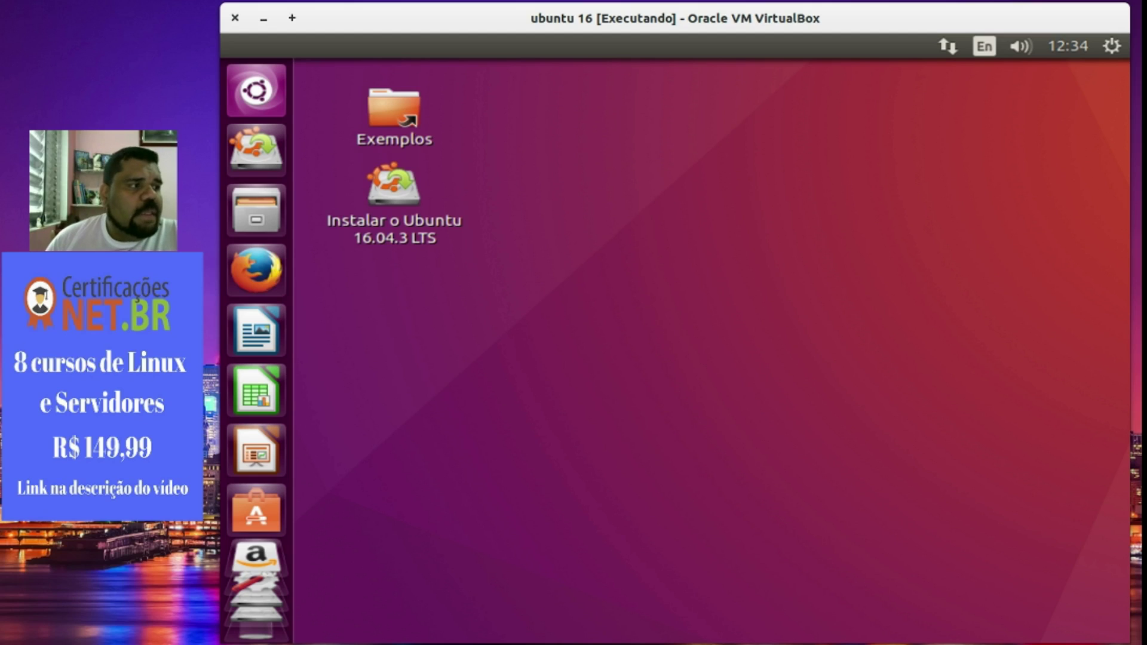
Open the Dash, search for 'firefox', then clear the search text.
click(258, 93)
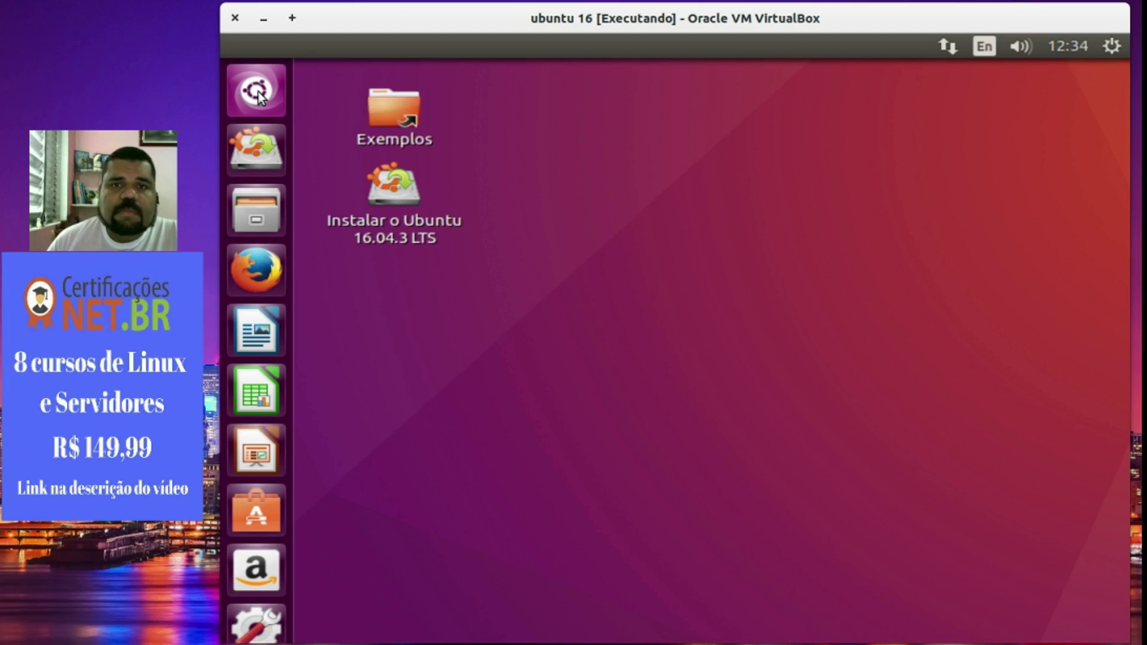
click(256, 95)
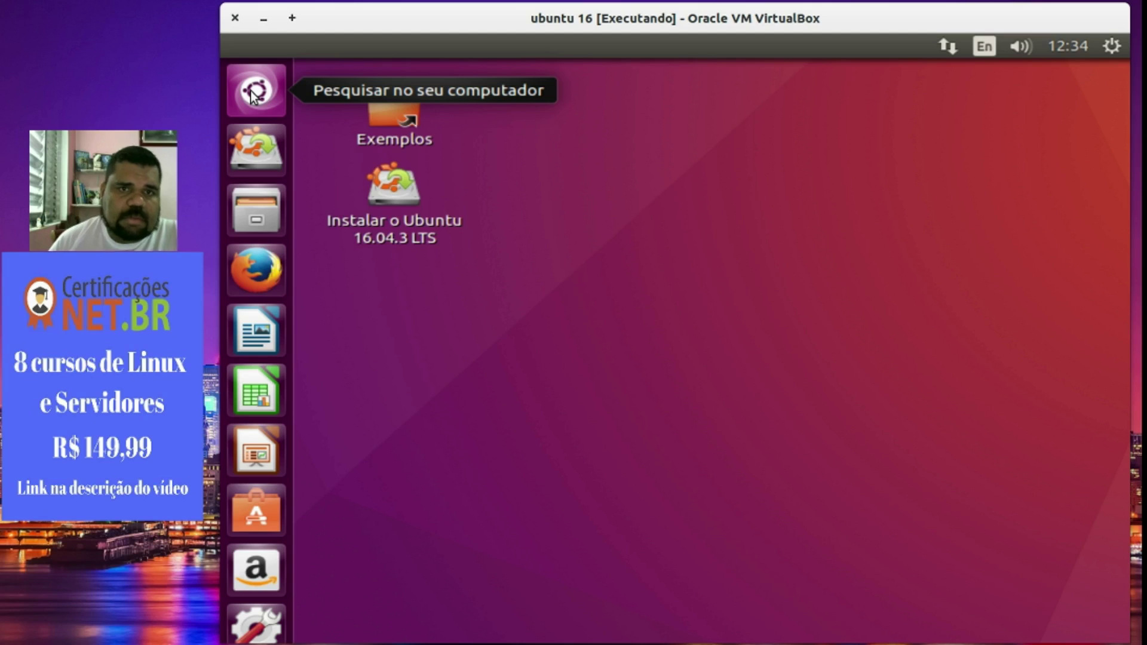
click(256, 93)
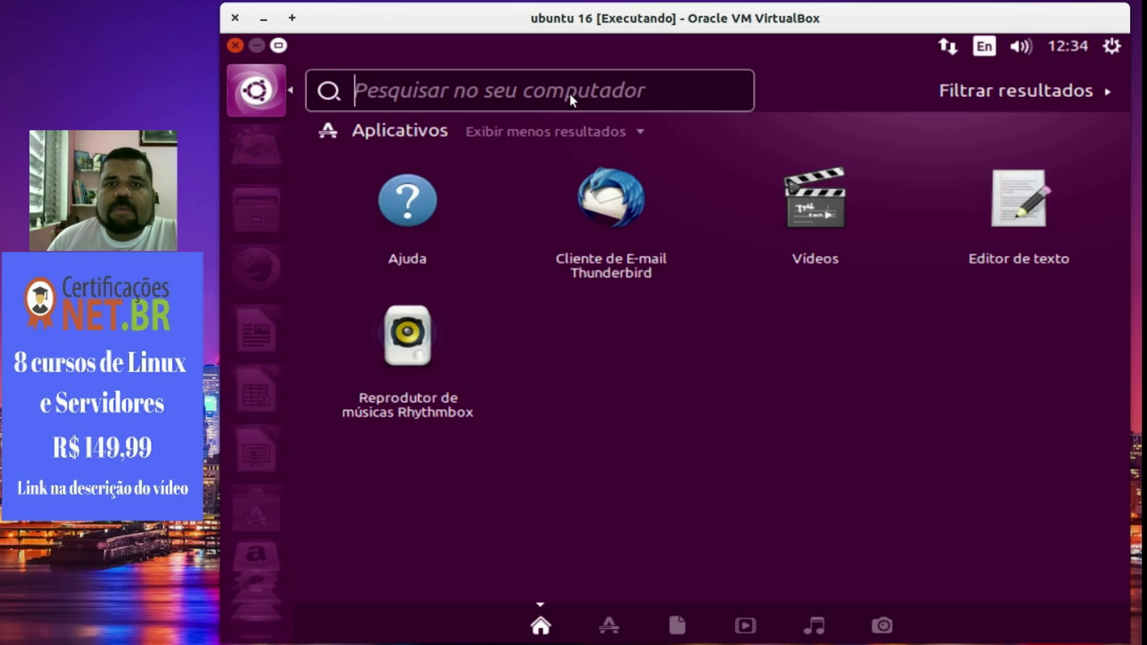
mouse_move(0, 0)
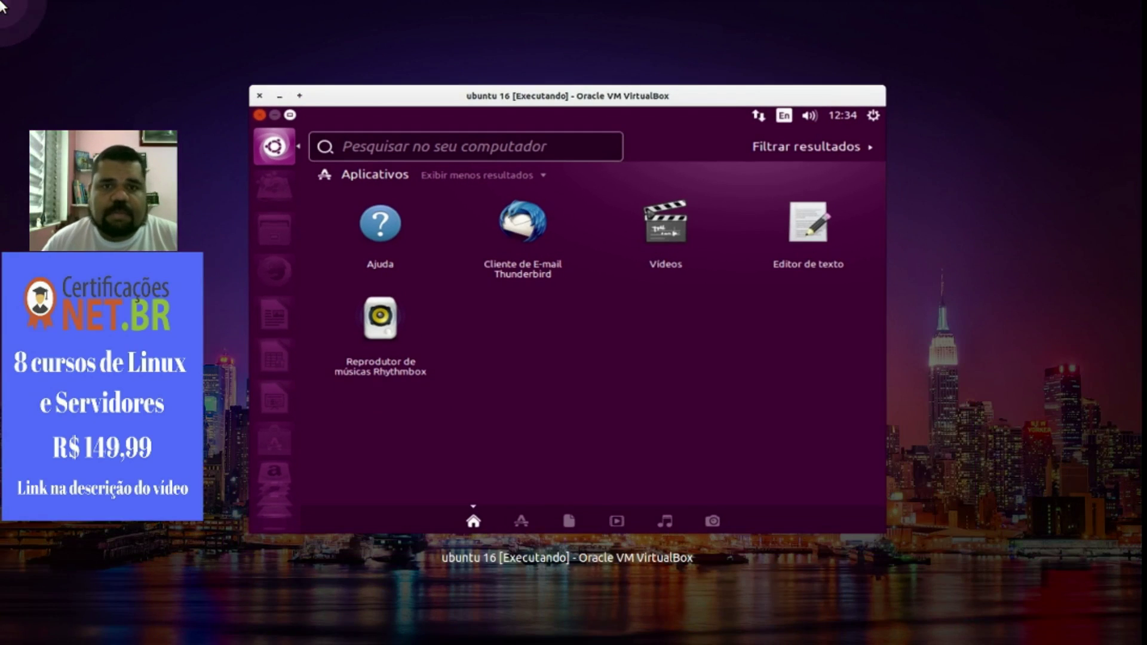
click(643, 194)
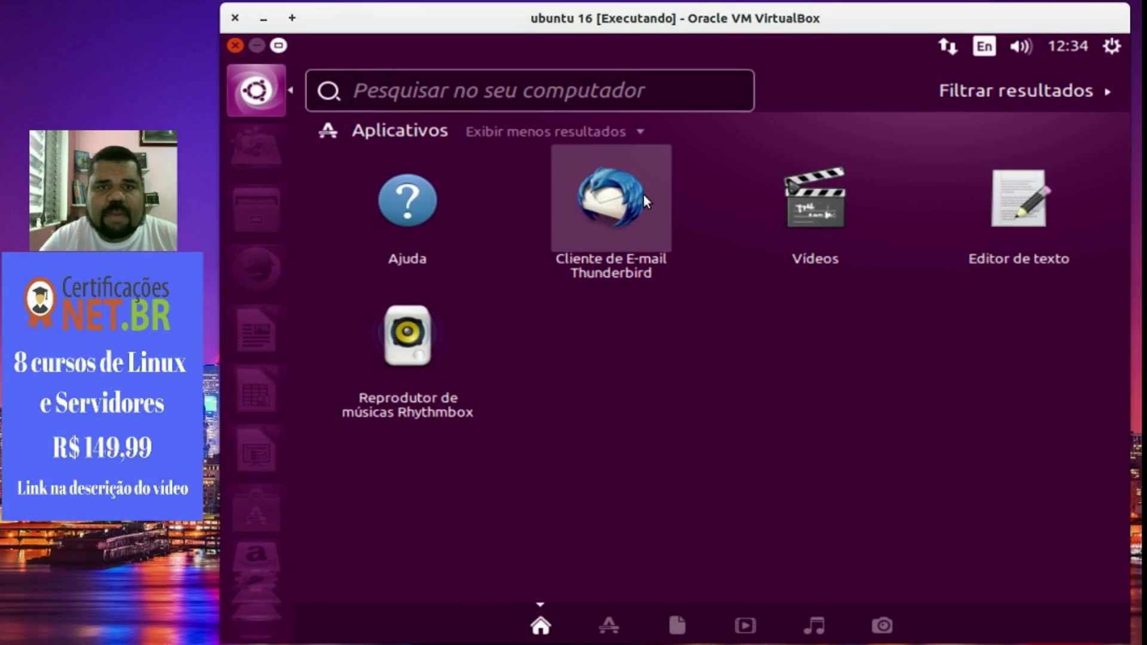
text(firefox)
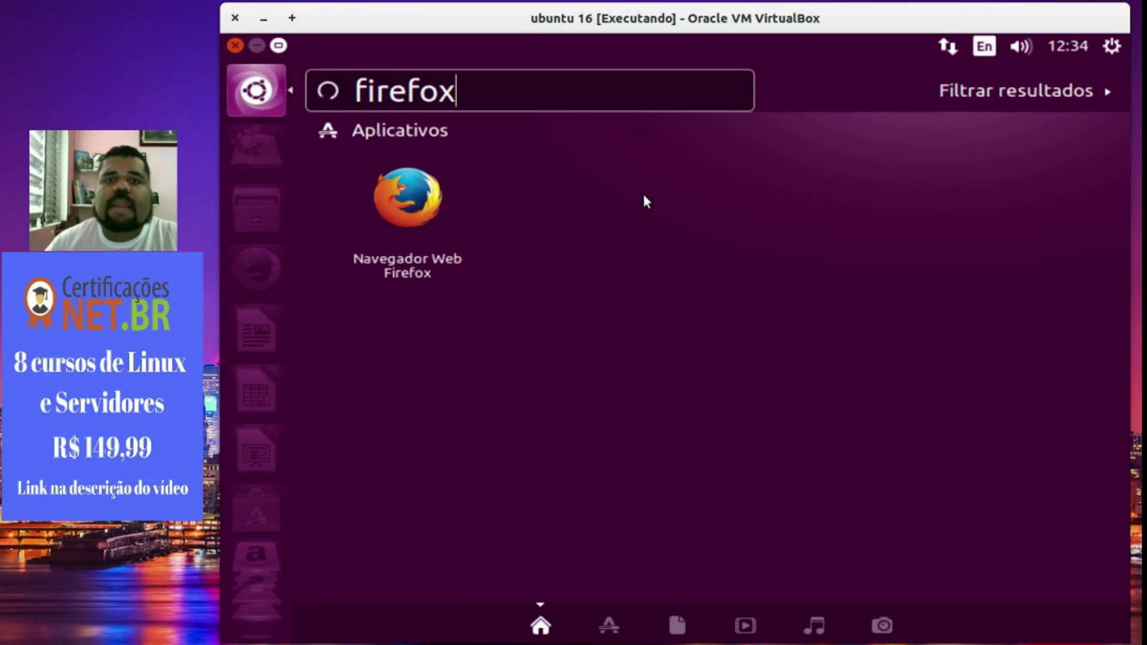
key(BackSpace)
key(BackSpace)
key(BackSpace)
key(BackSpace)
key(BackSpace)
key(BackSpace)
key(BackSpace)
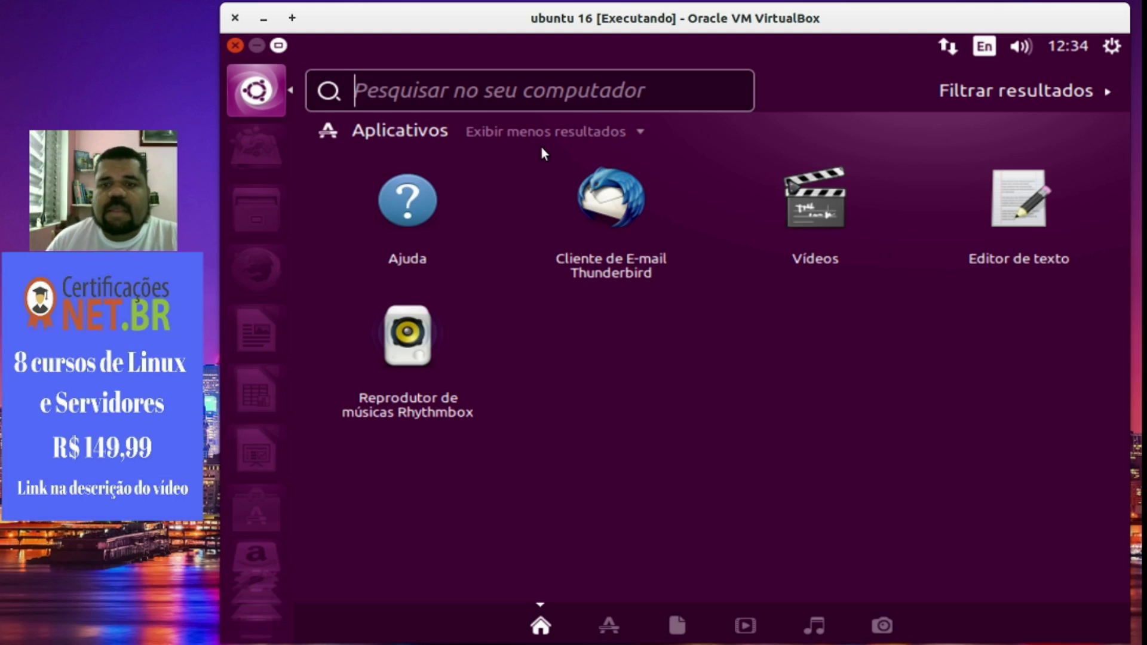
Browse all 83 installed applications in the Dash's Applications lens and launch Arquivos.
click(602, 621)
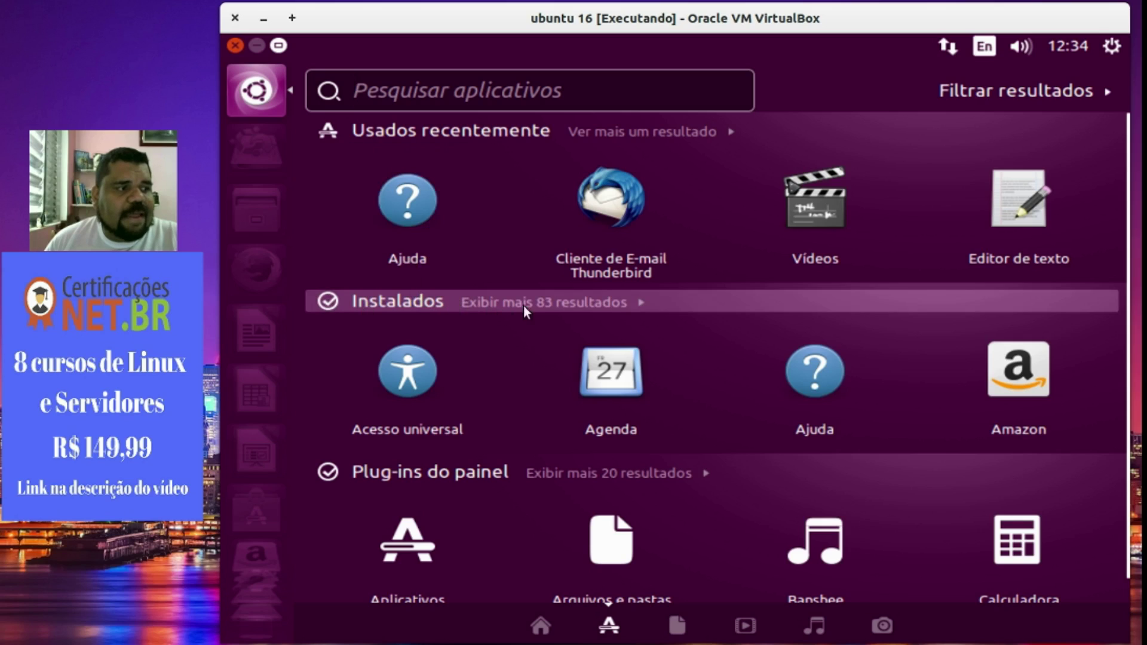
click(540, 305)
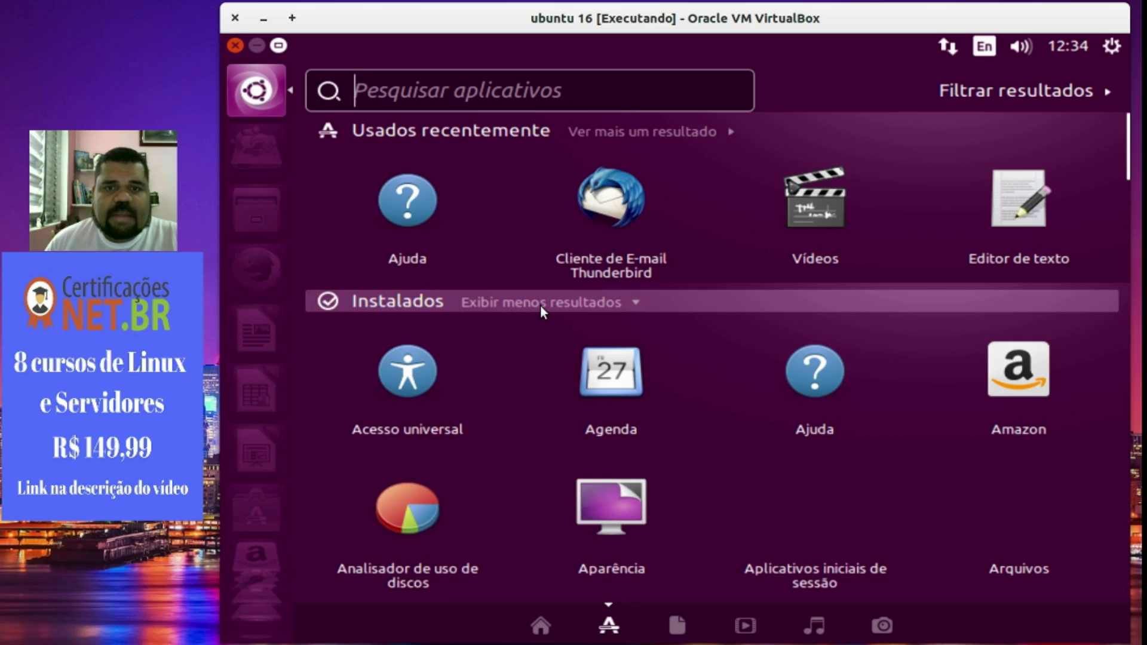
scroll(437, 382, down, 10)
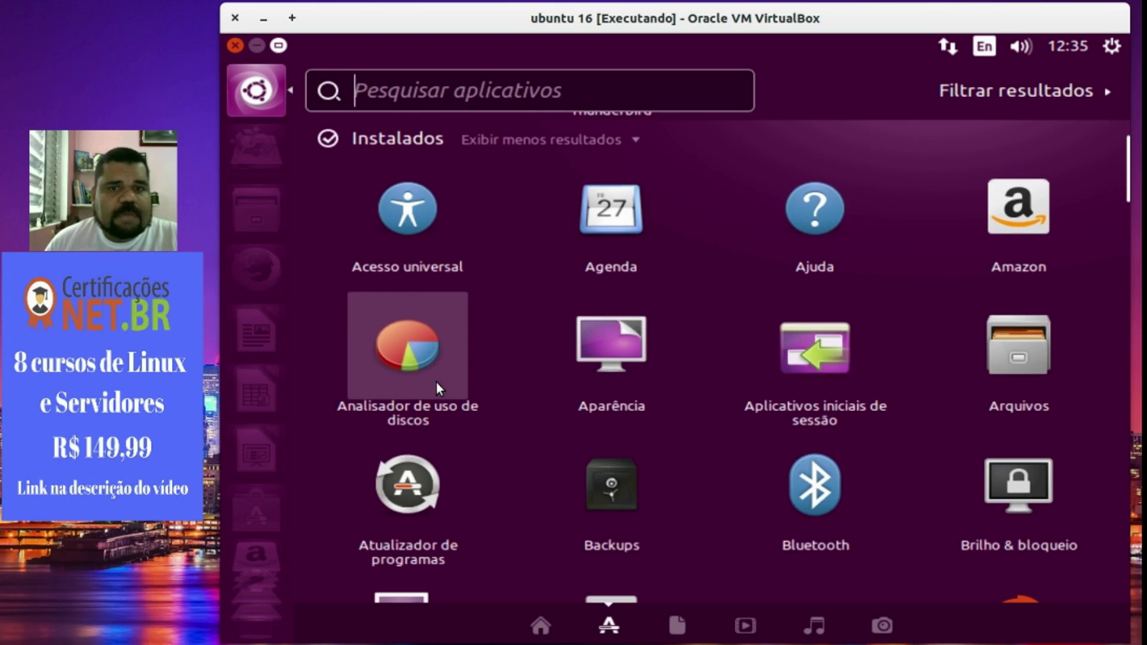
scroll(436, 383, down, 12)
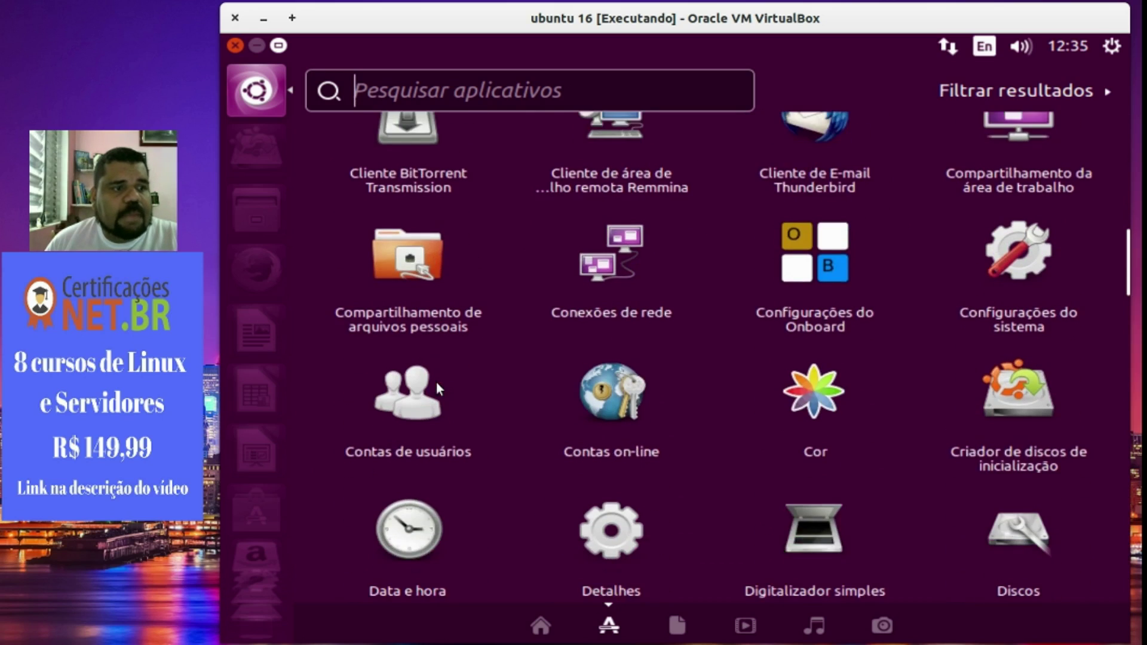
scroll(428, 380, down, 8)
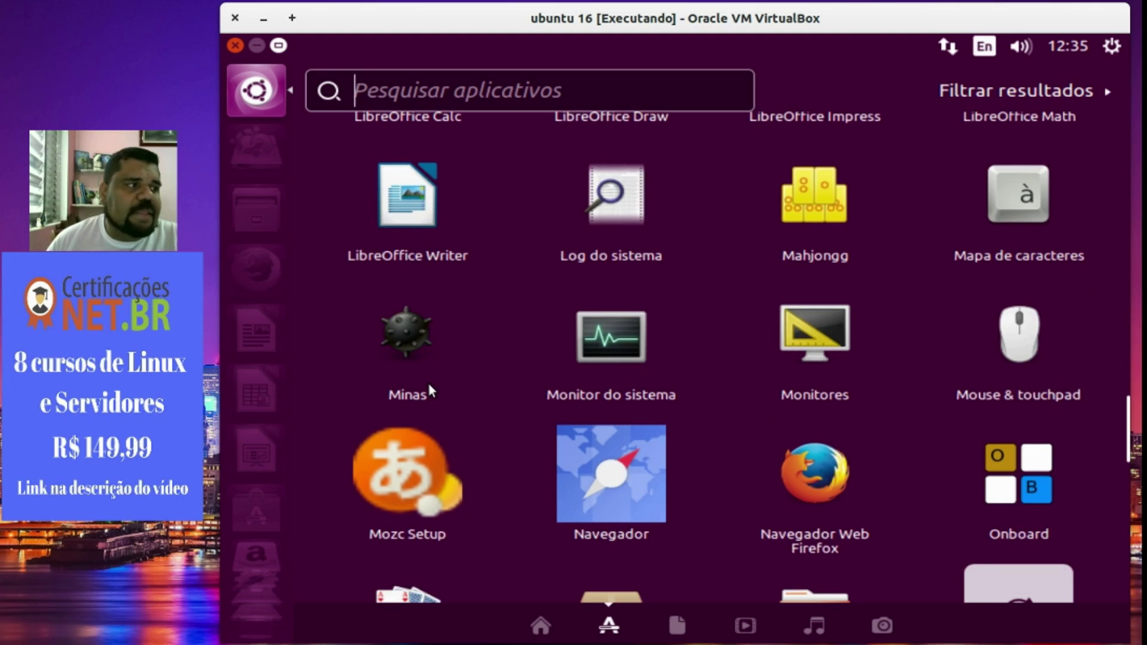
scroll(432, 529, up, 4)
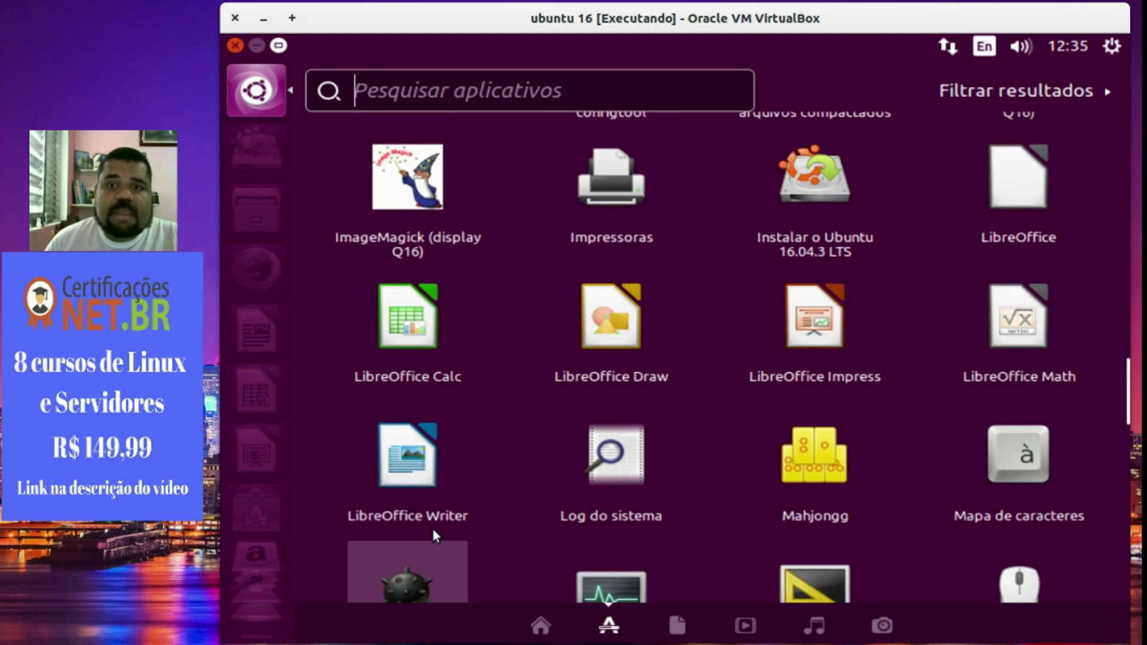
scroll(432, 532, up, 6)
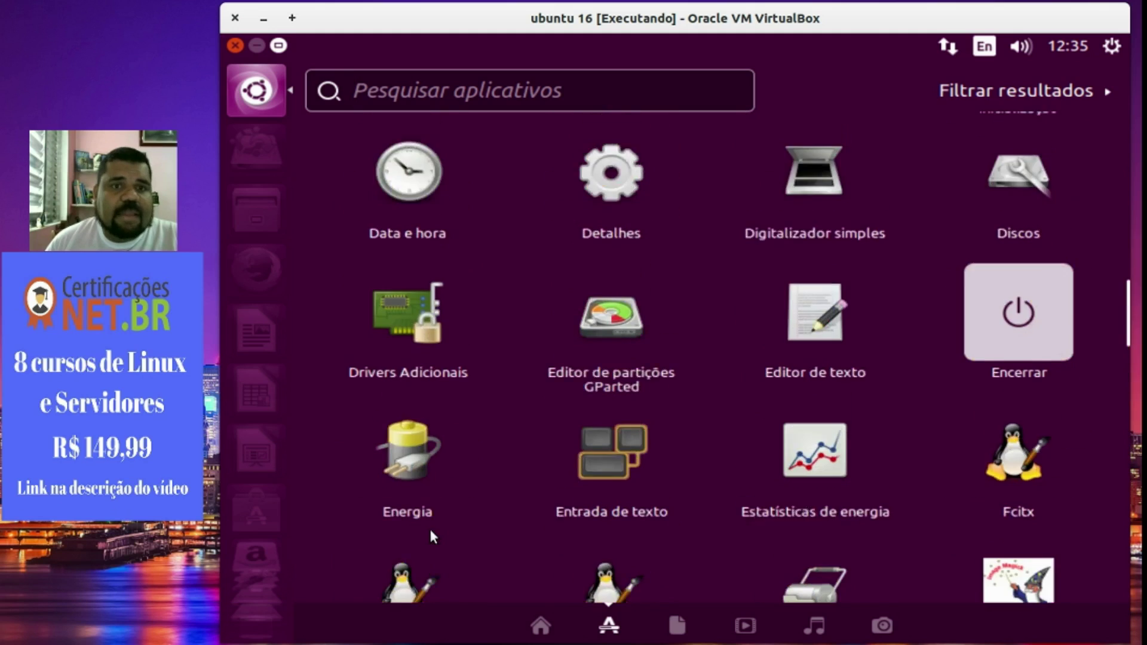
scroll(429, 531, up, 2)
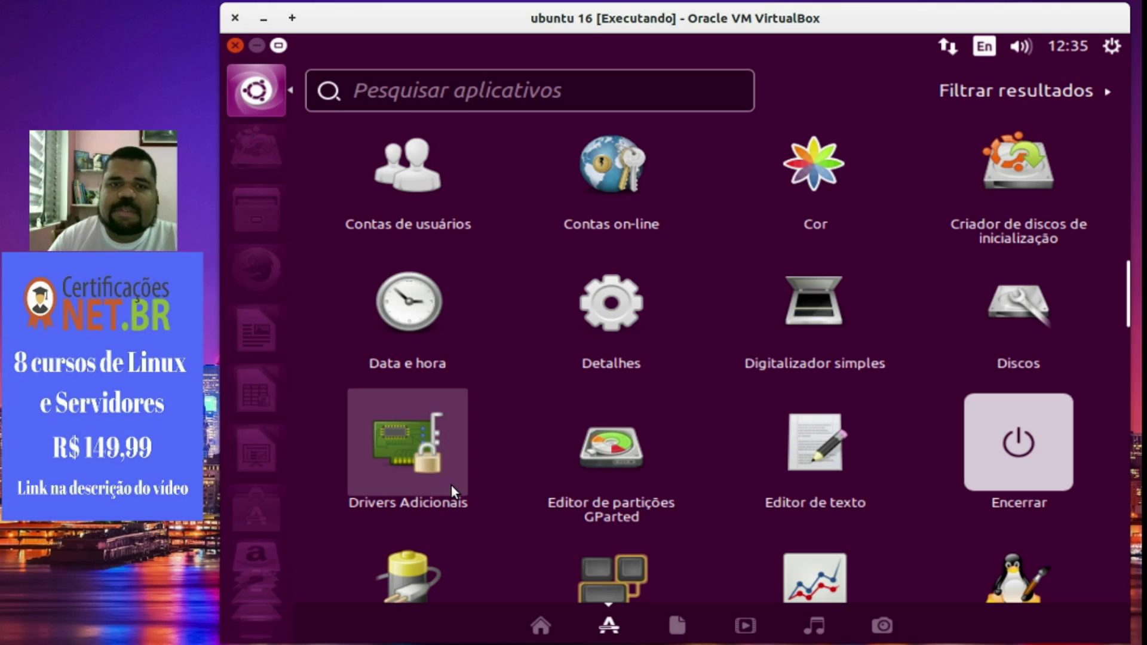
scroll(543, 431, up, 5)
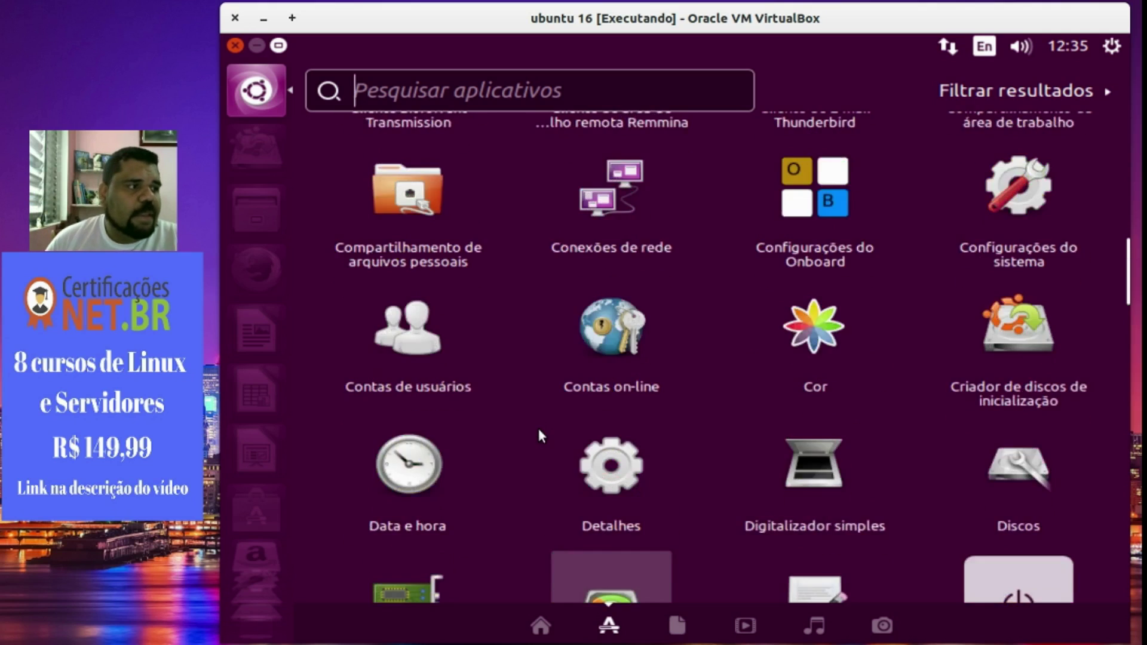
scroll(536, 426, up, 5)
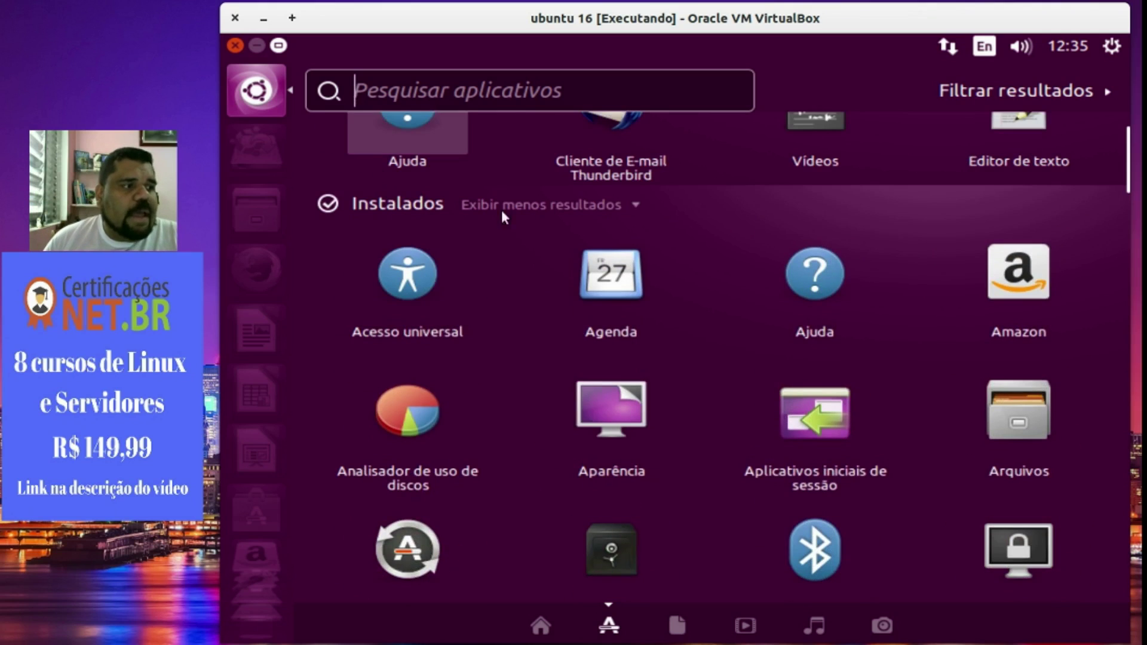
scroll(628, 362, down, 2)
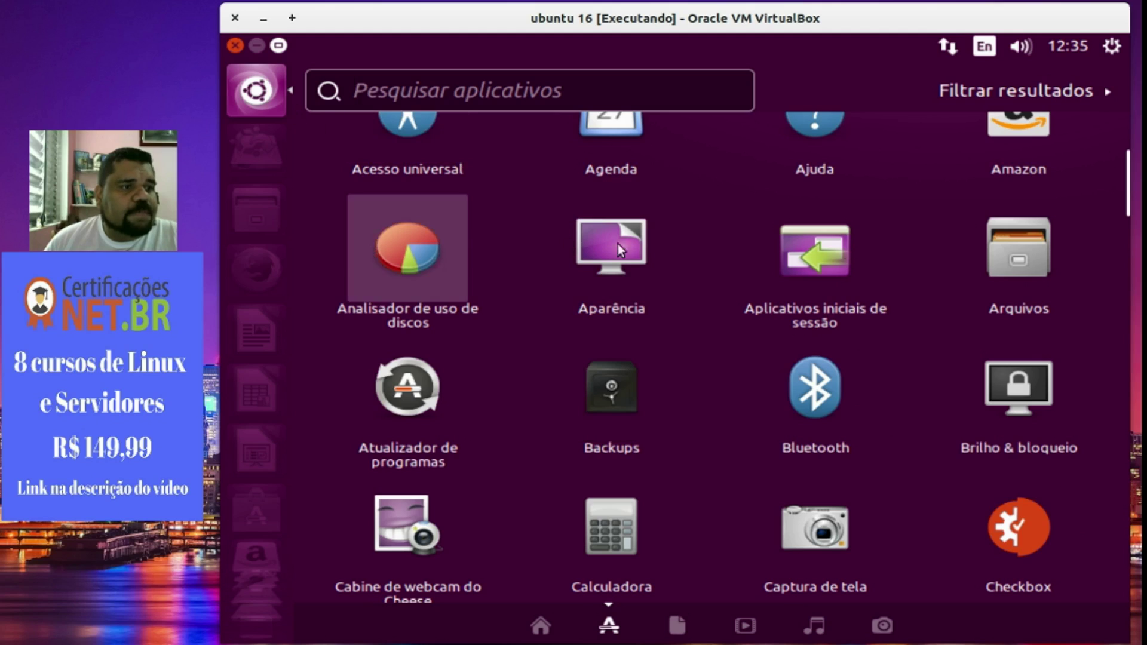
click(1038, 258)
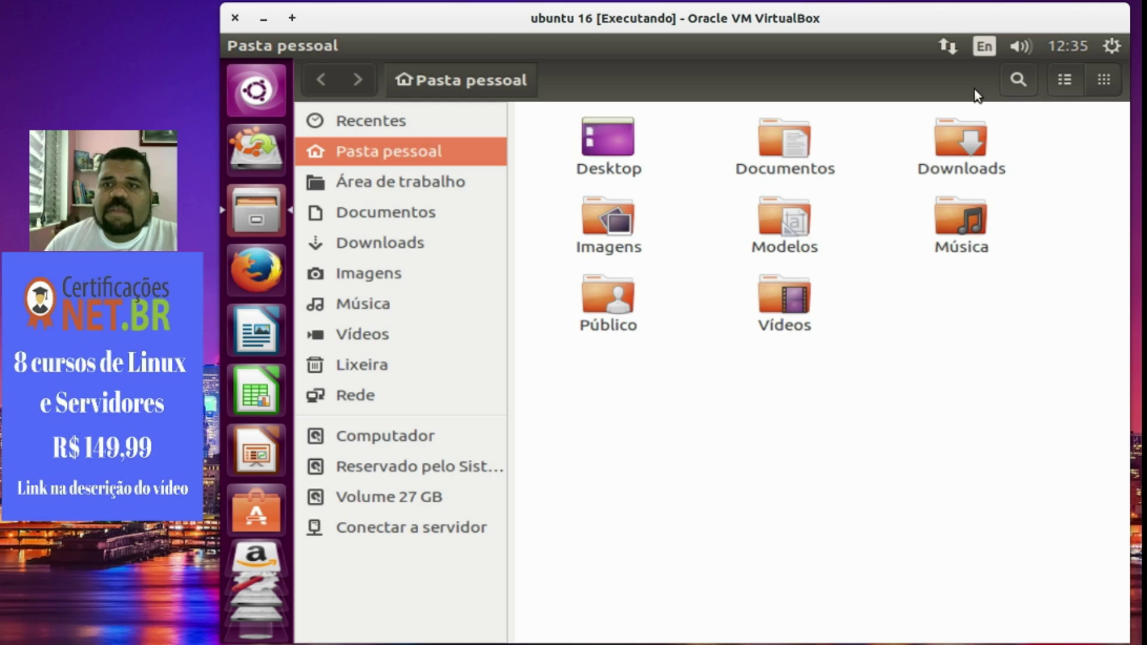
Glance at the Files window's Arquivo menu, then close the file manager.
mouse_move(281, 50)
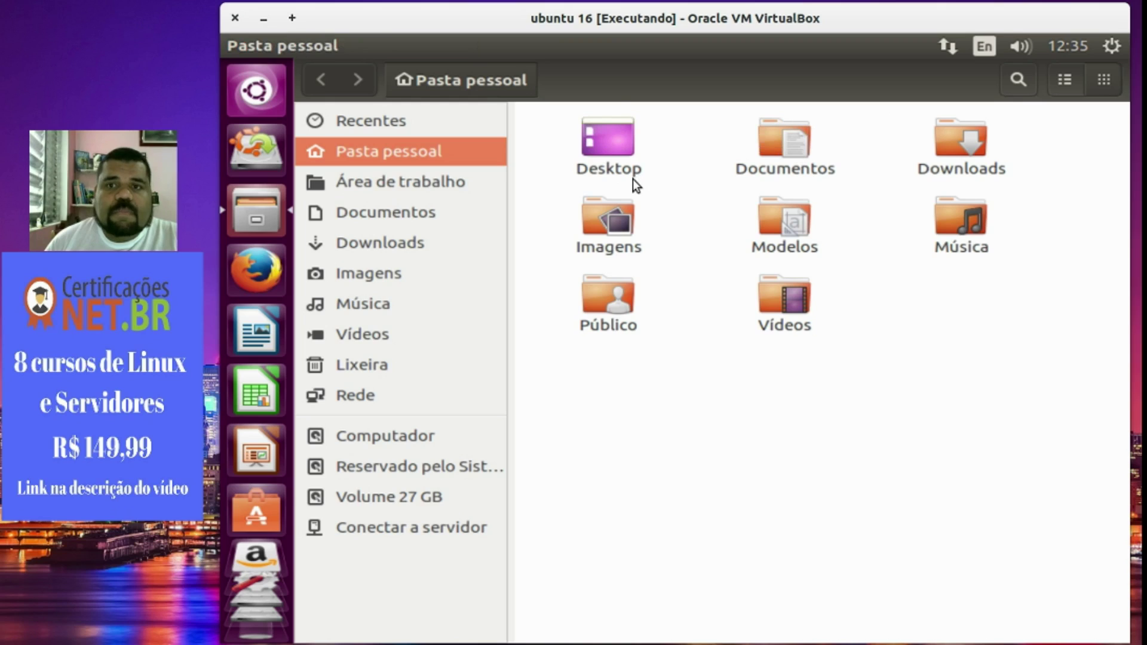
mouse_move(590, 56)
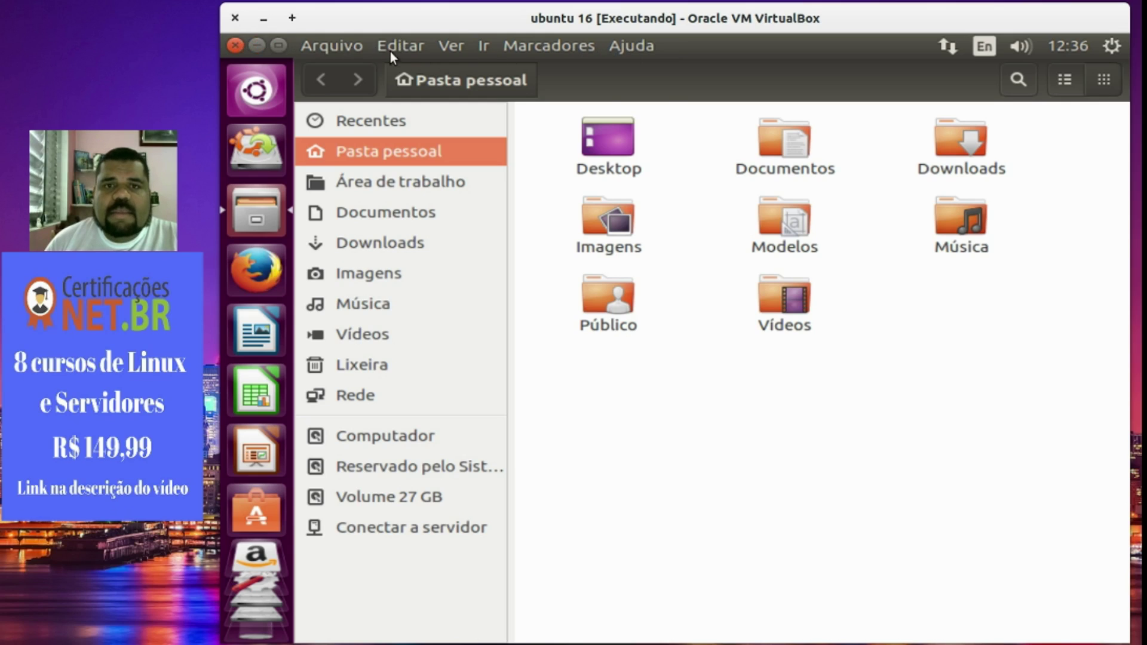
click(332, 47)
click(229, 49)
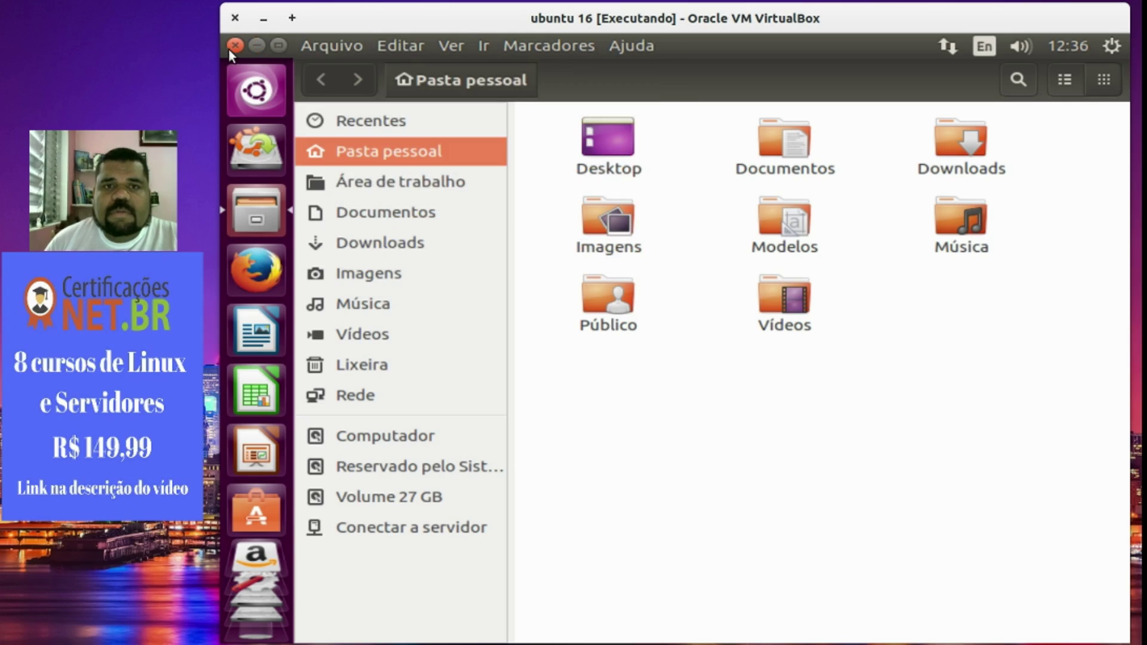
click(234, 49)
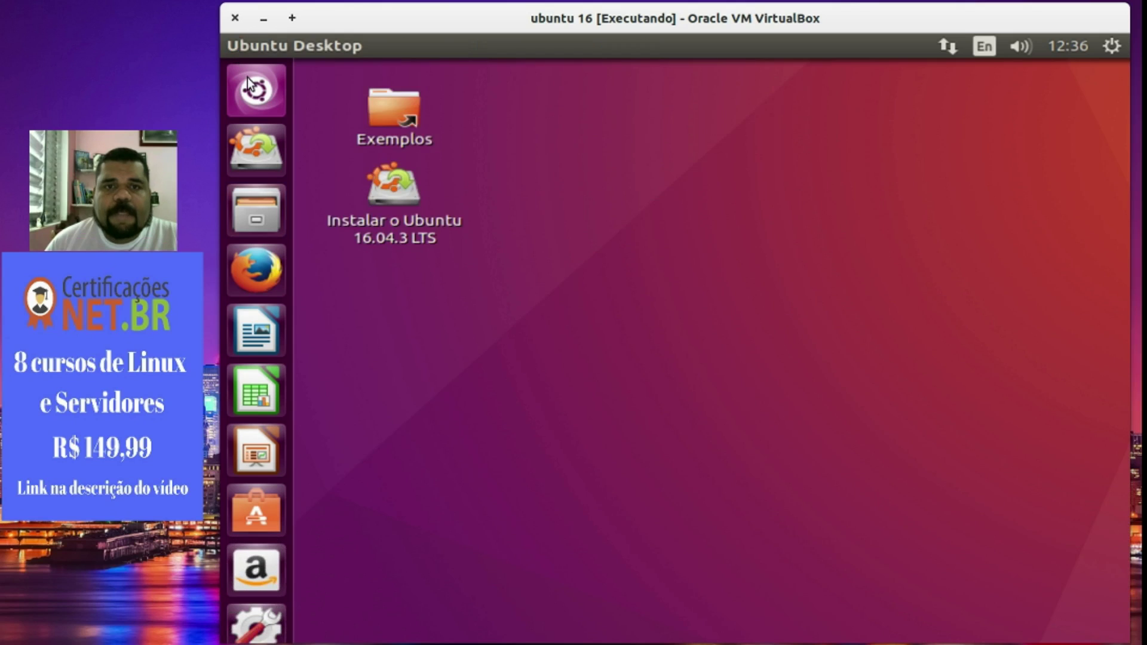
Open the Dash's Applications lens briefly and return to the desktop.
click(248, 83)
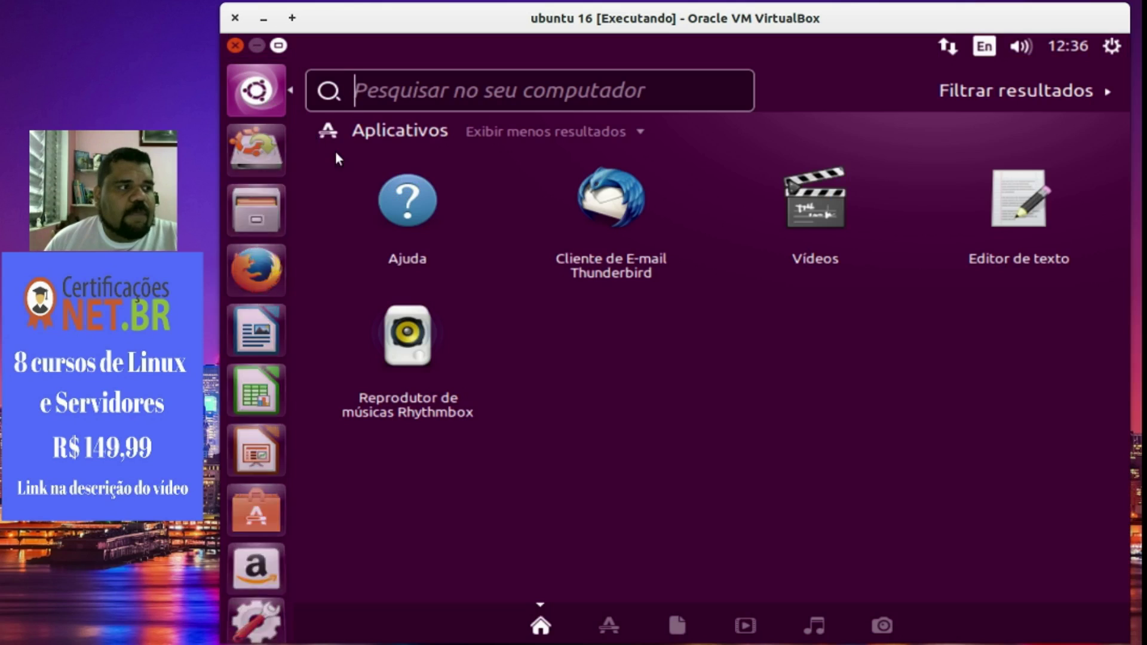
click(597, 617)
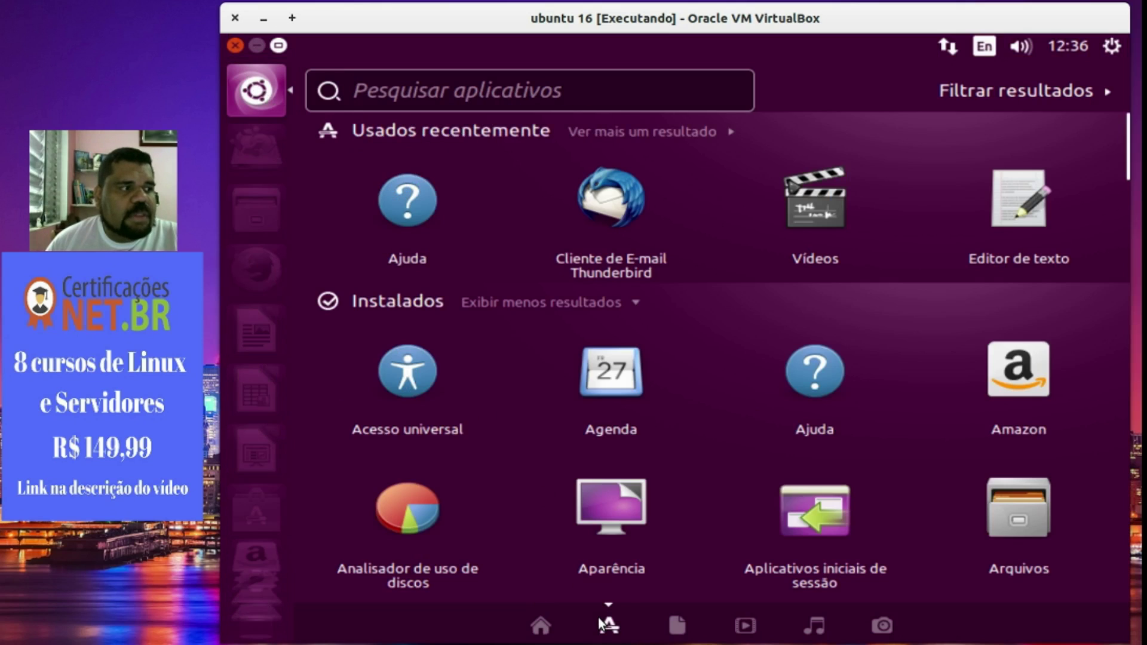
click(281, 86)
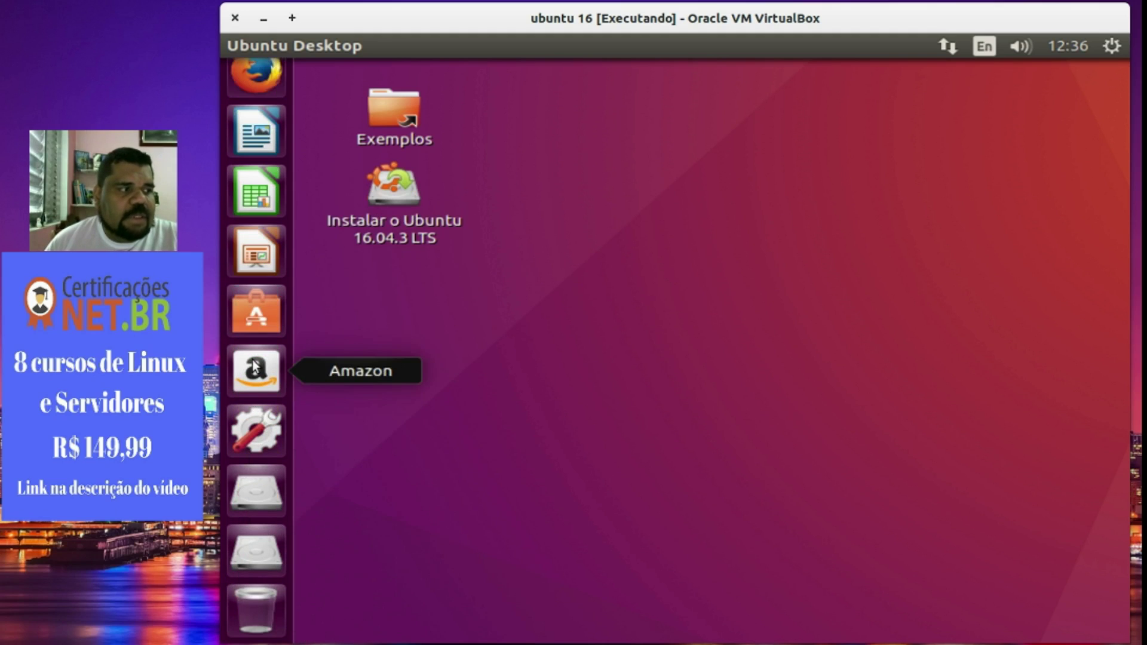
Unpin the Amazon and LibreOffice Writer shortcuts from the launcher.
right_click(255, 366)
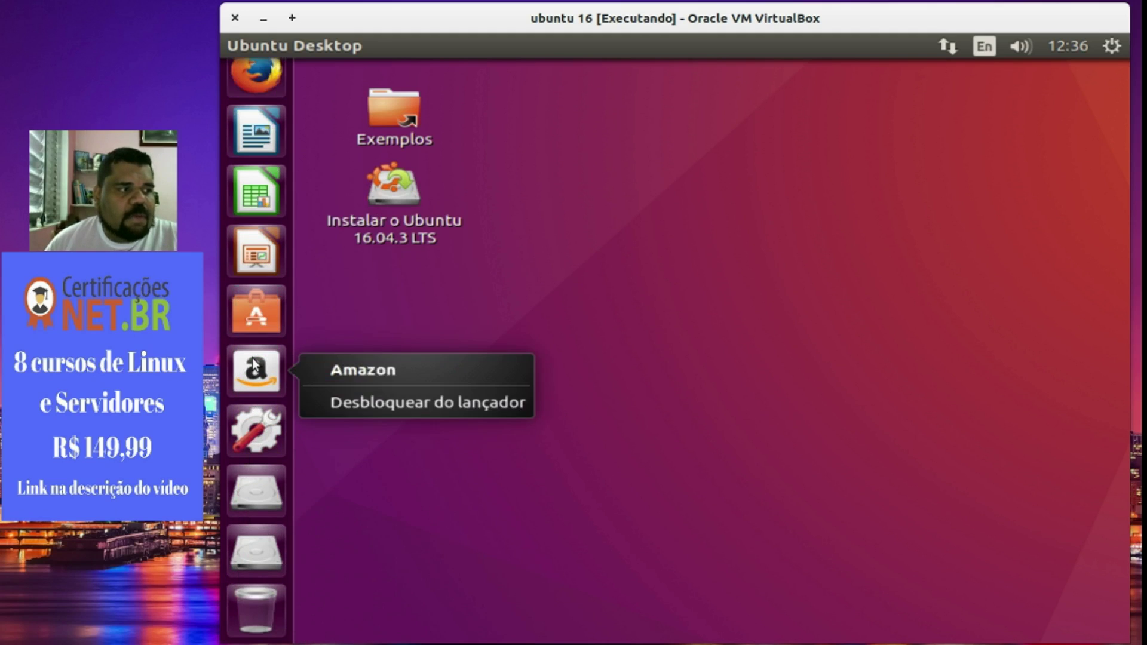
click(332, 404)
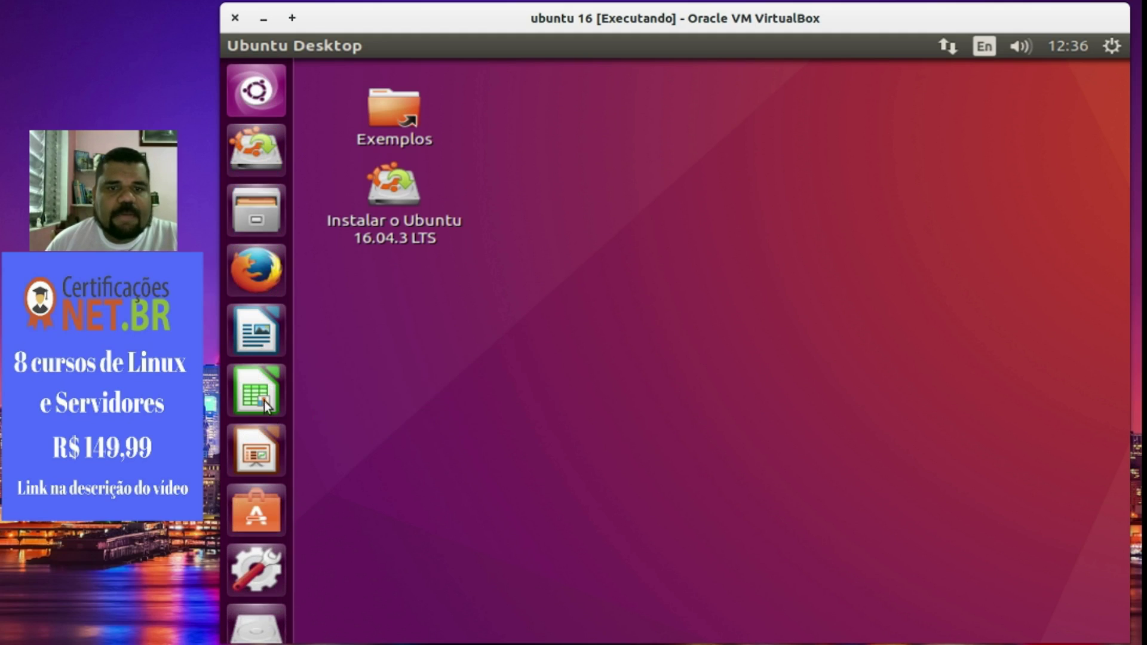
right_click(260, 348)
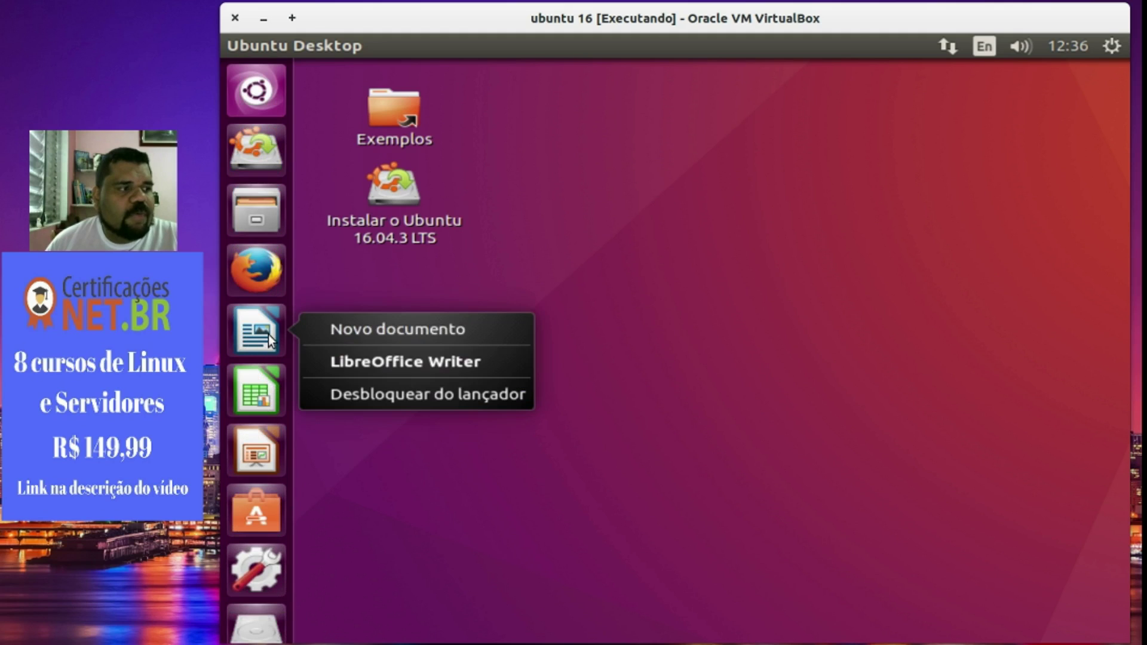
click(345, 395)
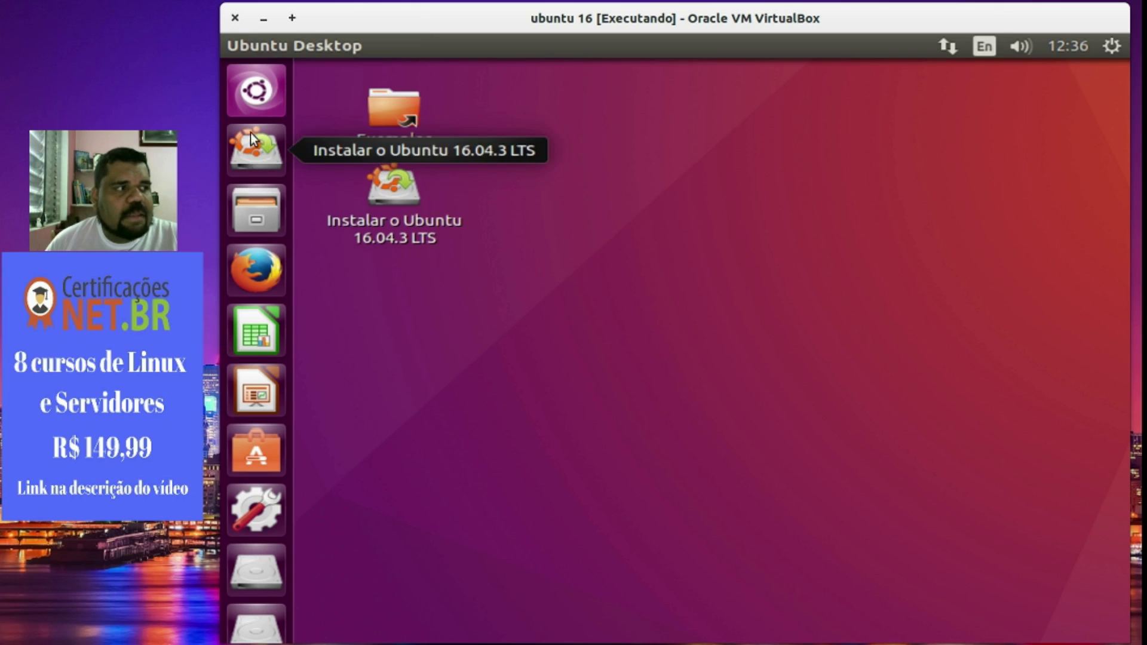
Find LibreOffice Writer among the Dash's installed applications, preview its details, and launch it.
click(257, 91)
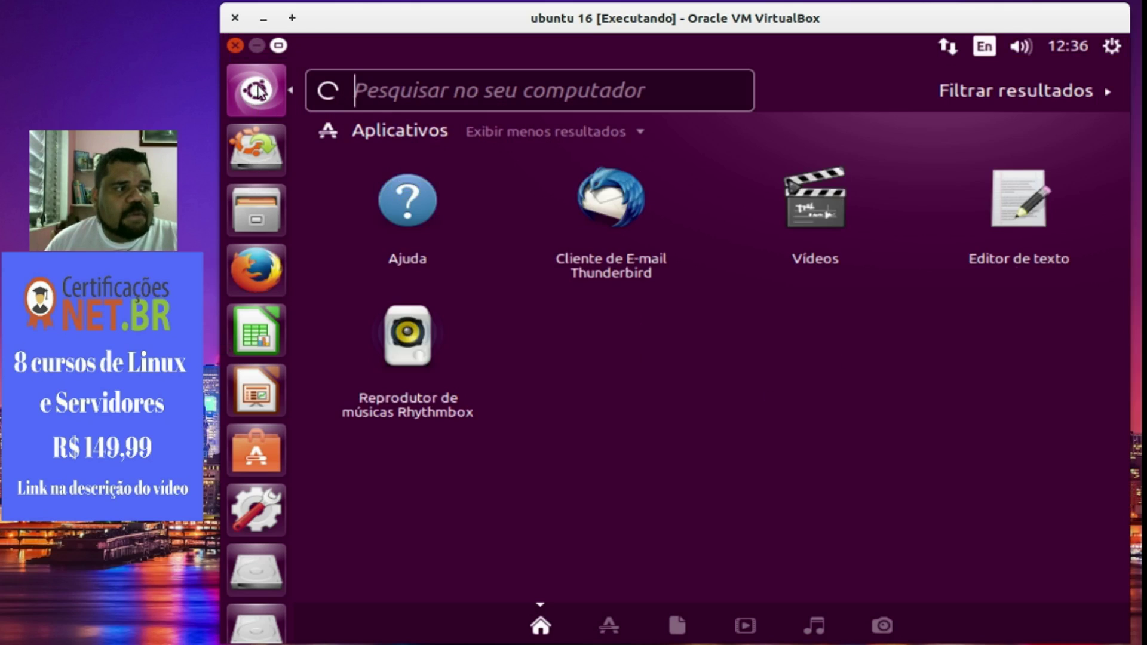
click(610, 626)
scroll(643, 358, down, 5)
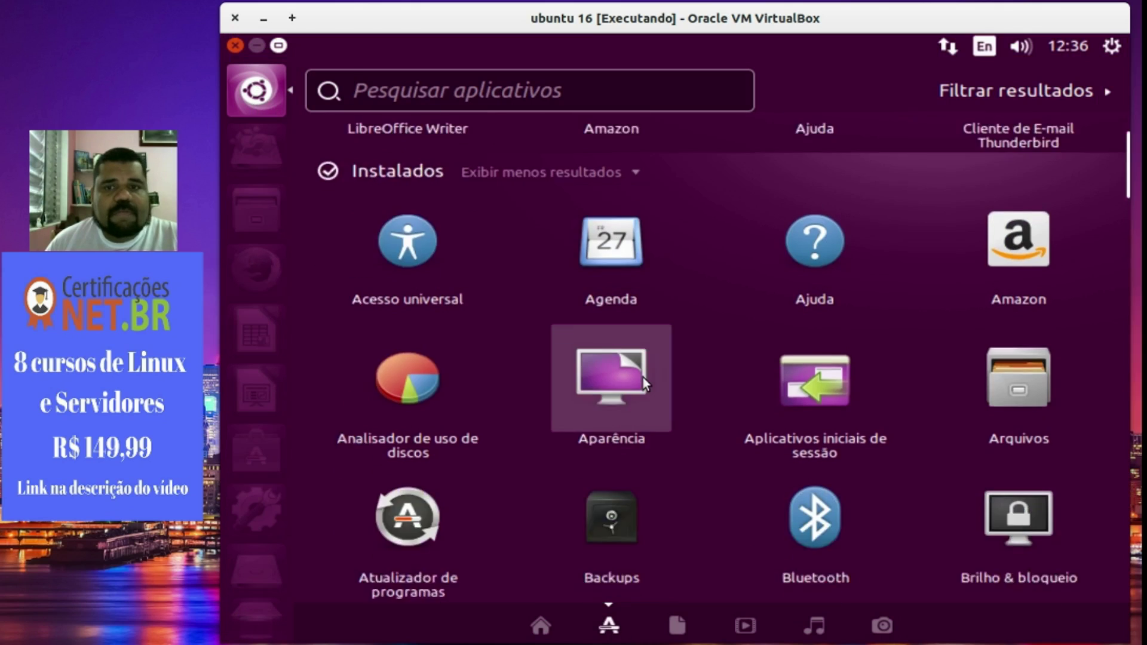
scroll(640, 374, down, 10)
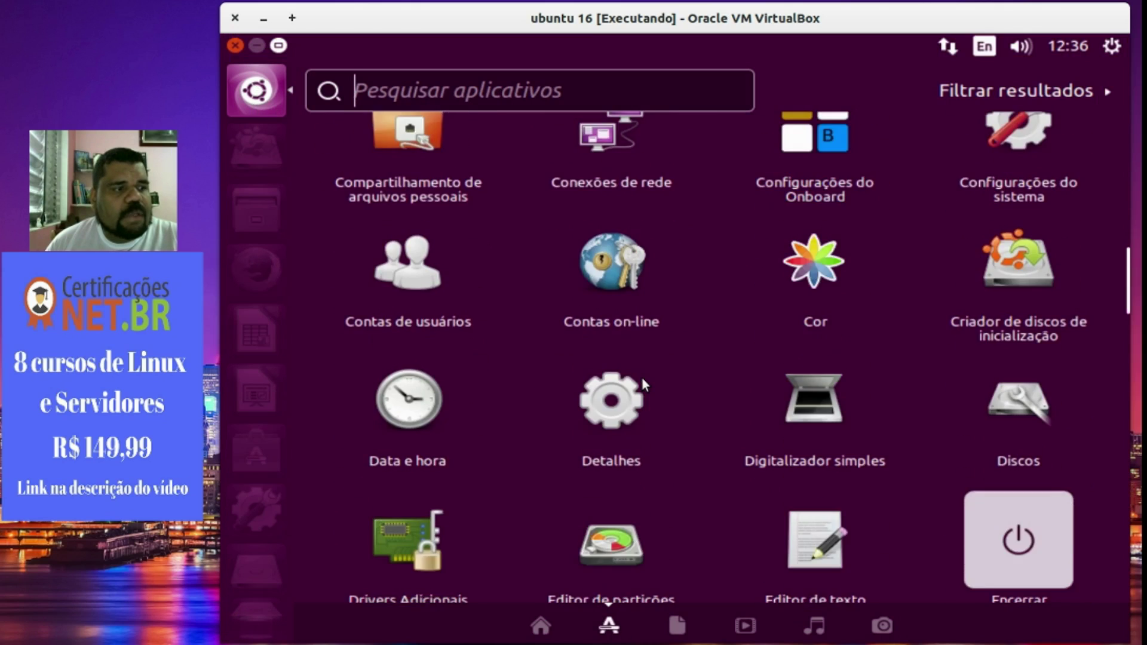
scroll(640, 374, down, 10)
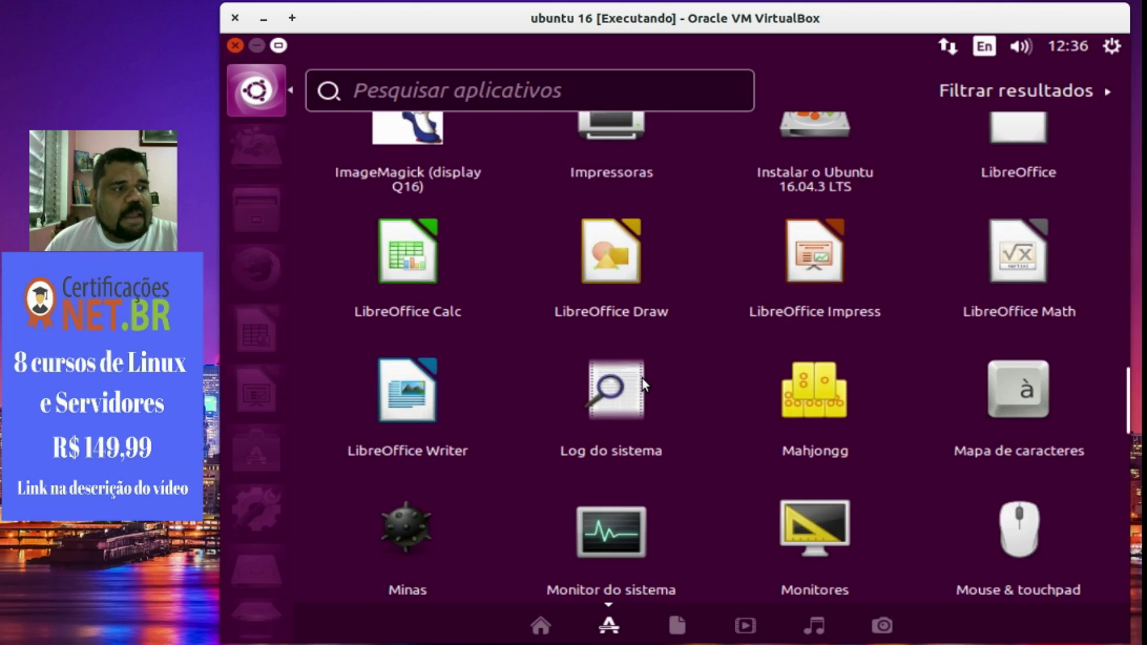
right_click(421, 392)
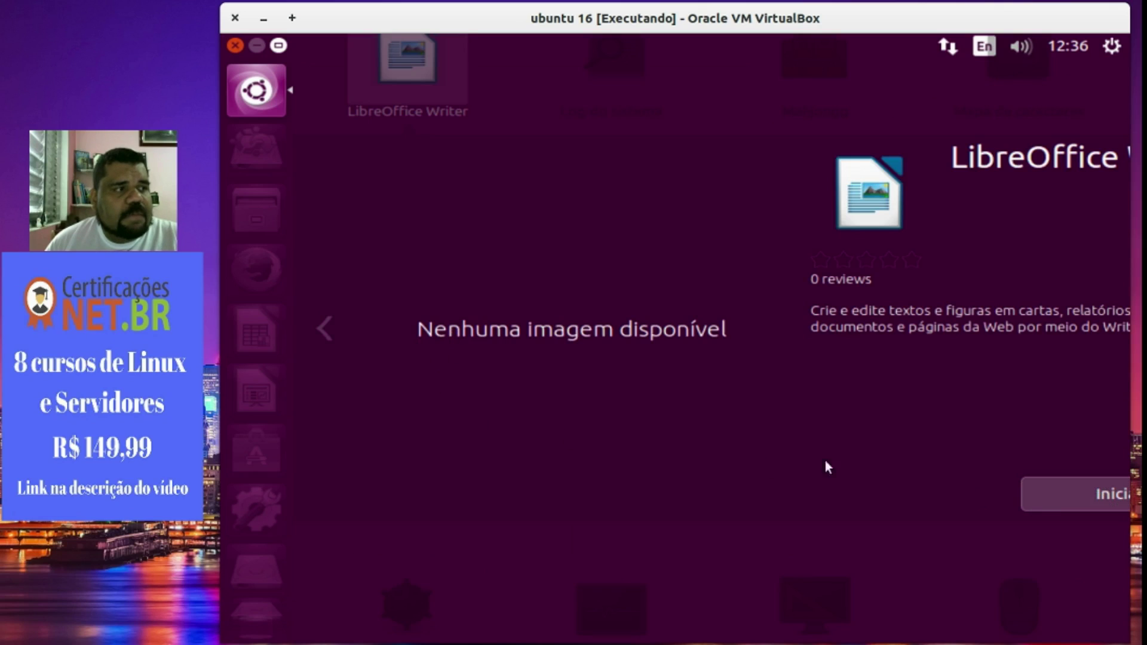
click(321, 328)
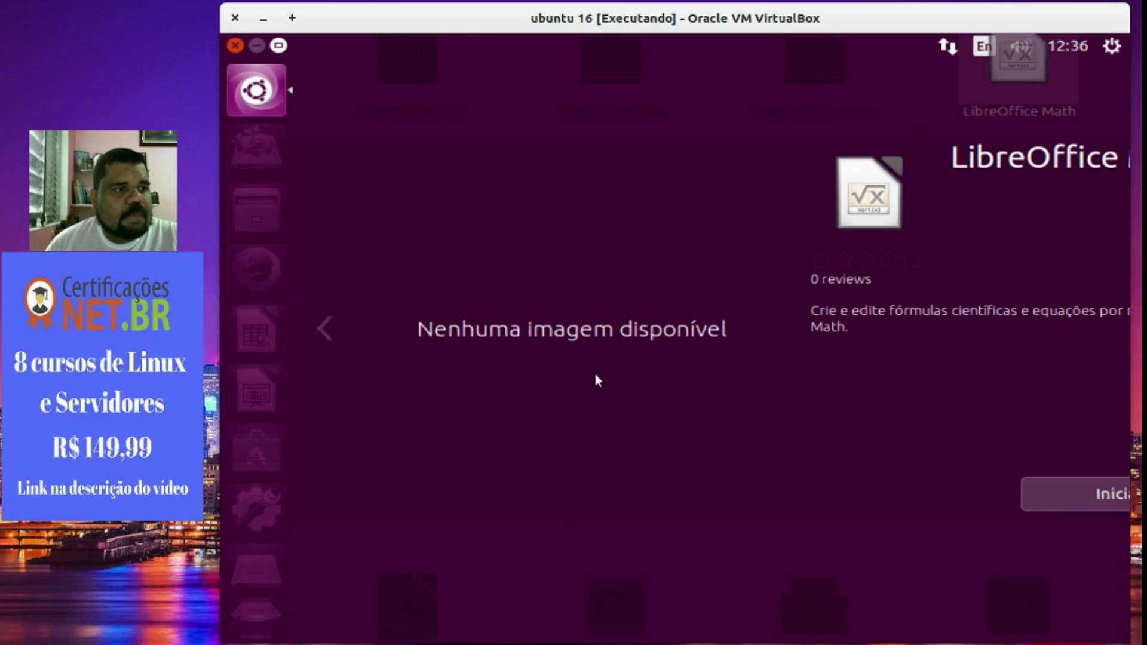
click(601, 561)
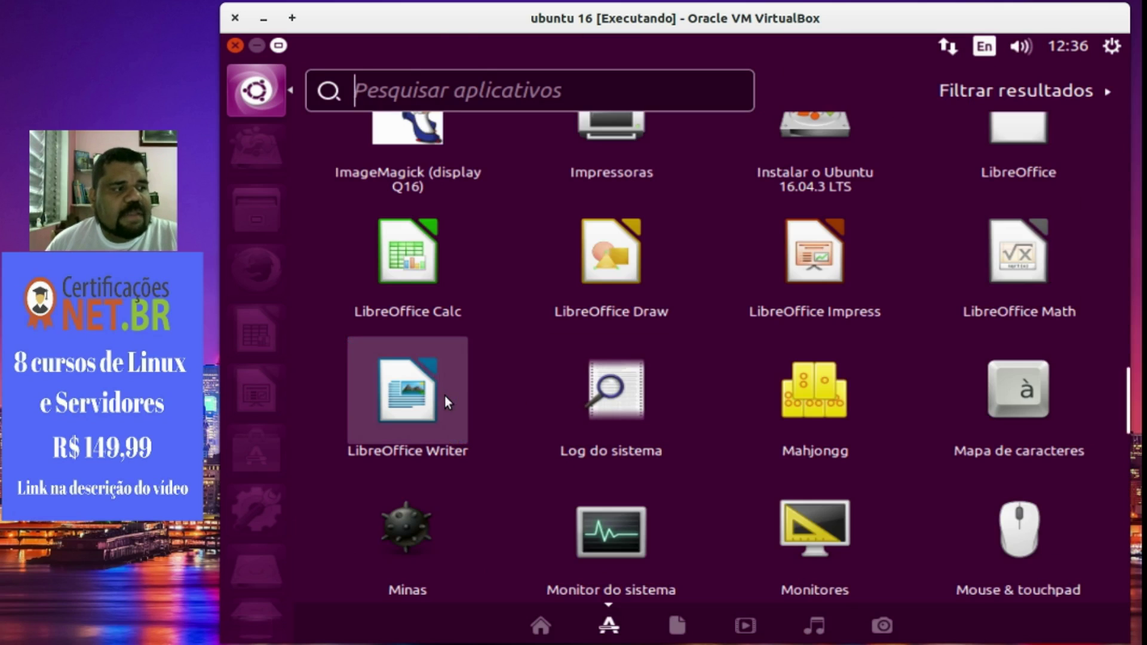
click(444, 395)
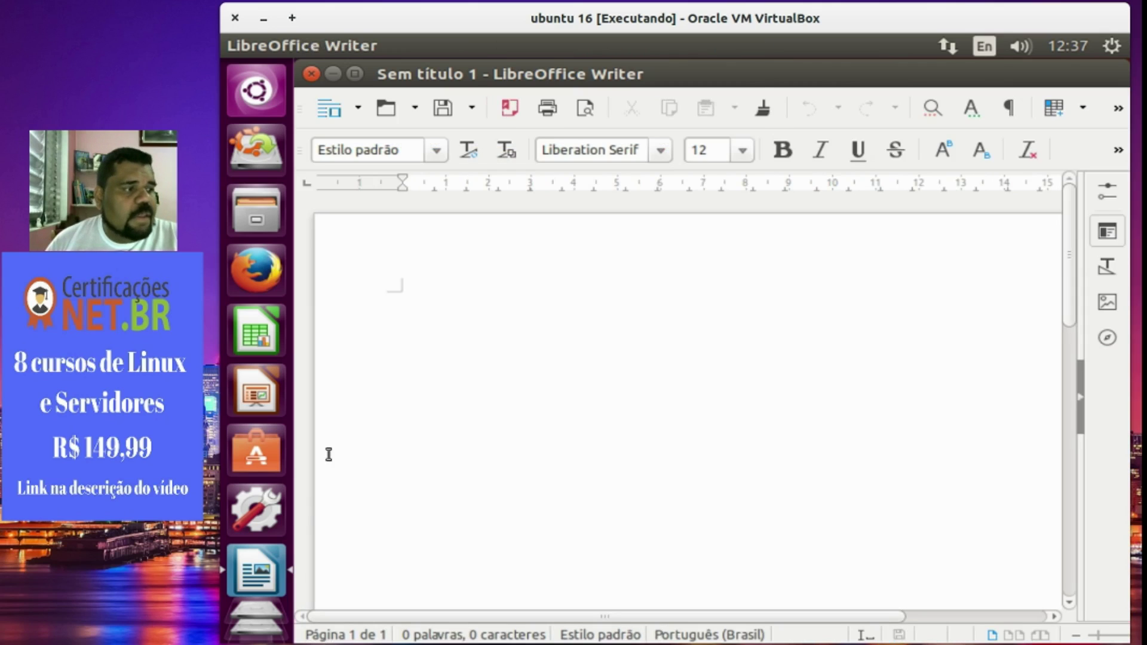
Lock Writer in the launcher, move it to the top, and place Software Center above Calc.
right_click(271, 558)
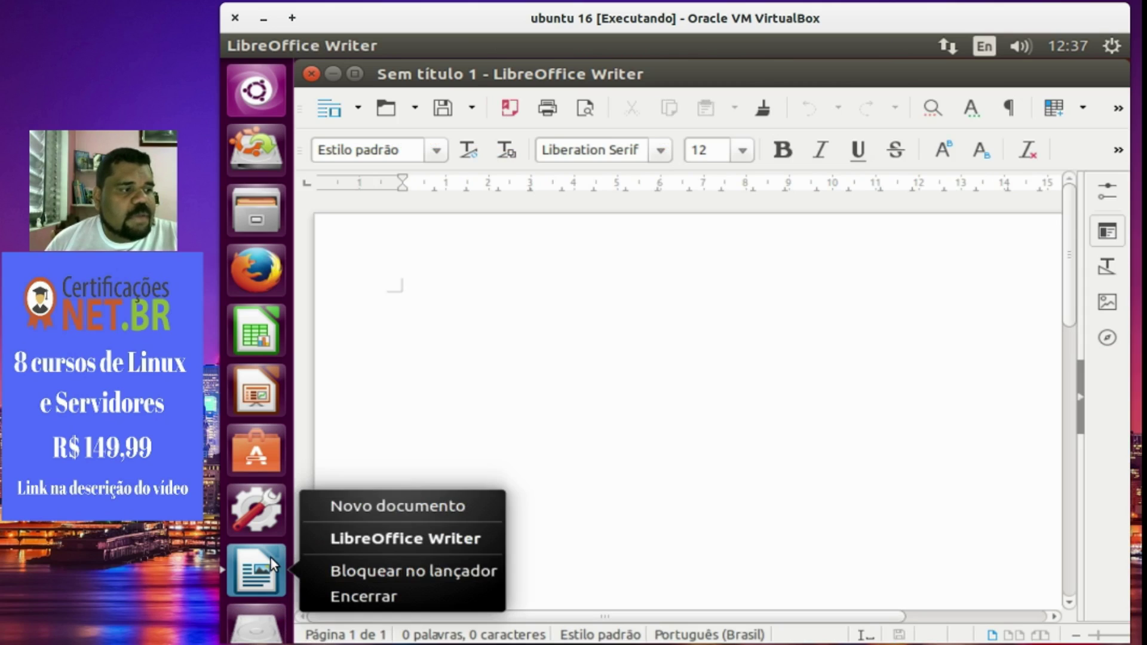
click(368, 572)
drag(251, 565, 257, 147)
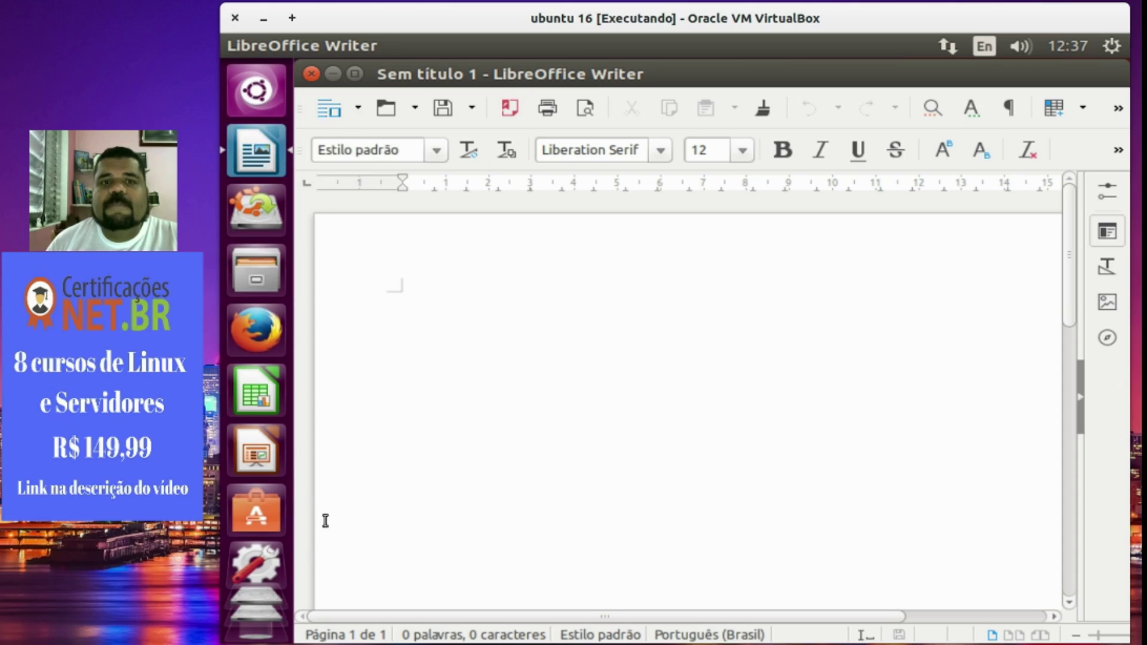
drag(257, 394, 251, 466)
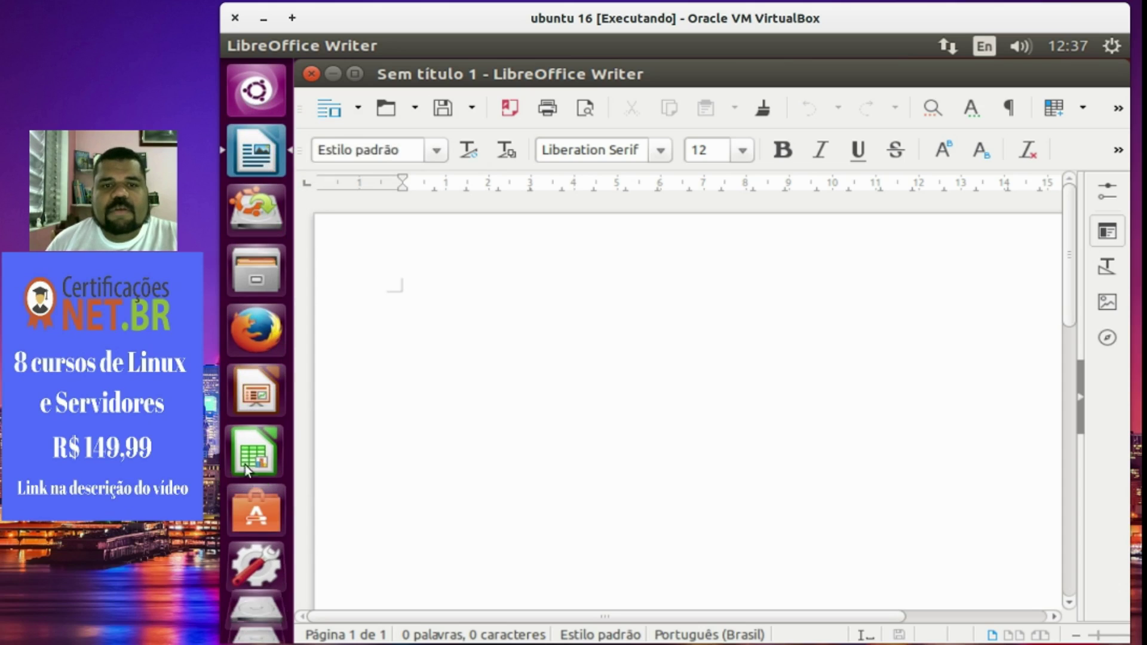
drag(274, 514, 253, 432)
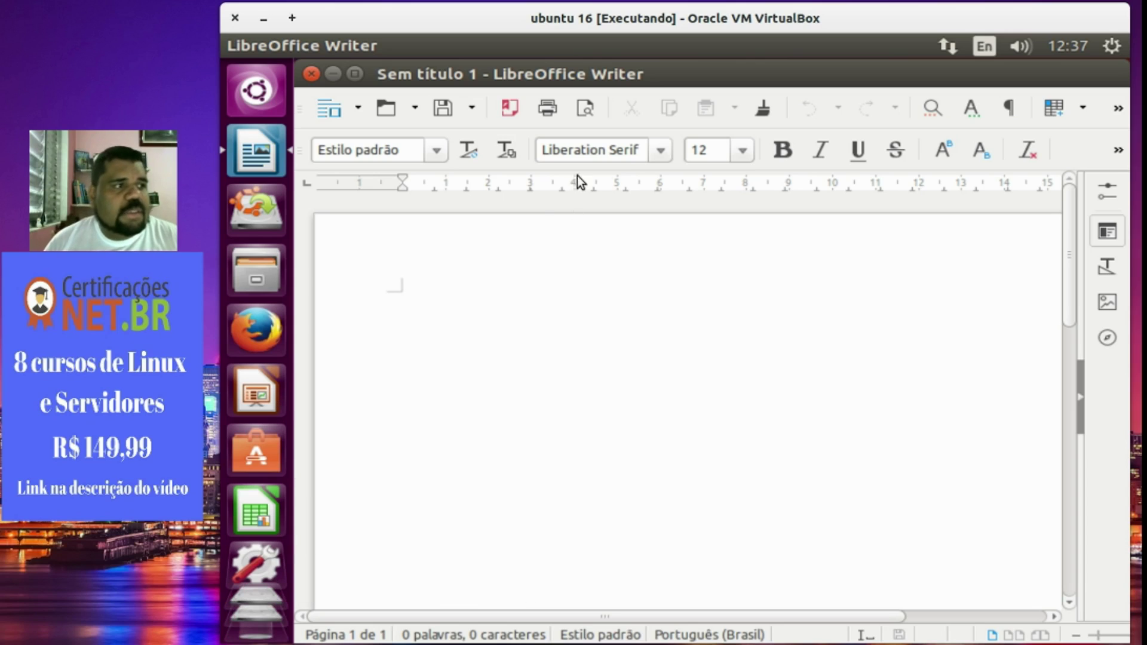
Set the font size to 18 and type 'Libreoffice Writer'.
click(734, 154)
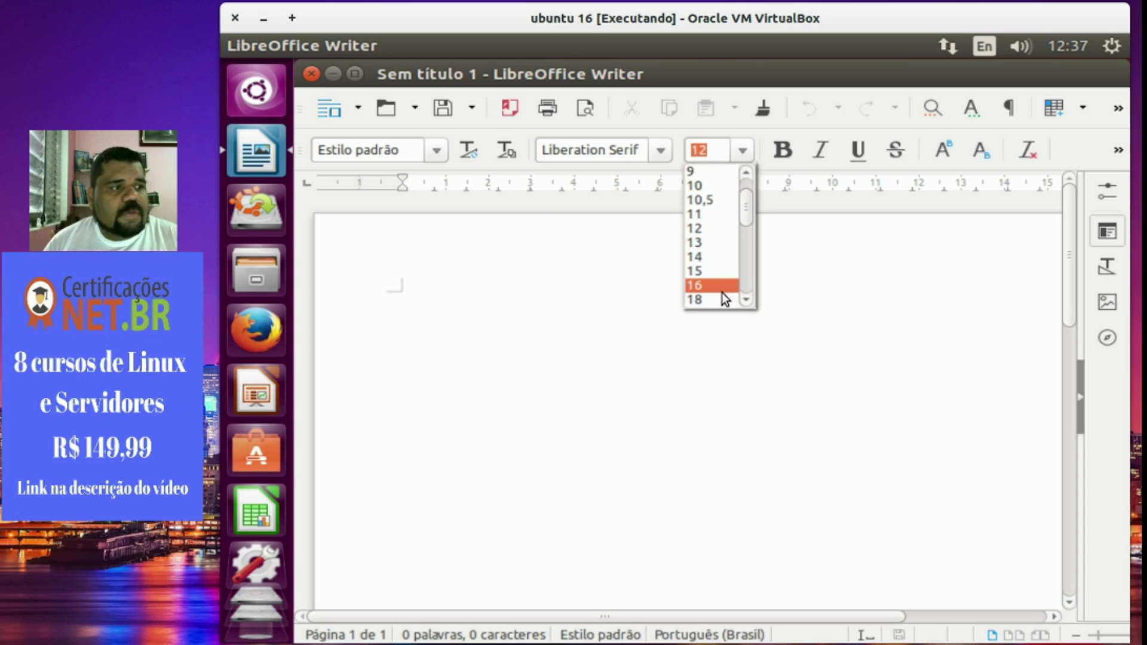
key(Escape)
text(18)
key(Return)
text(E)
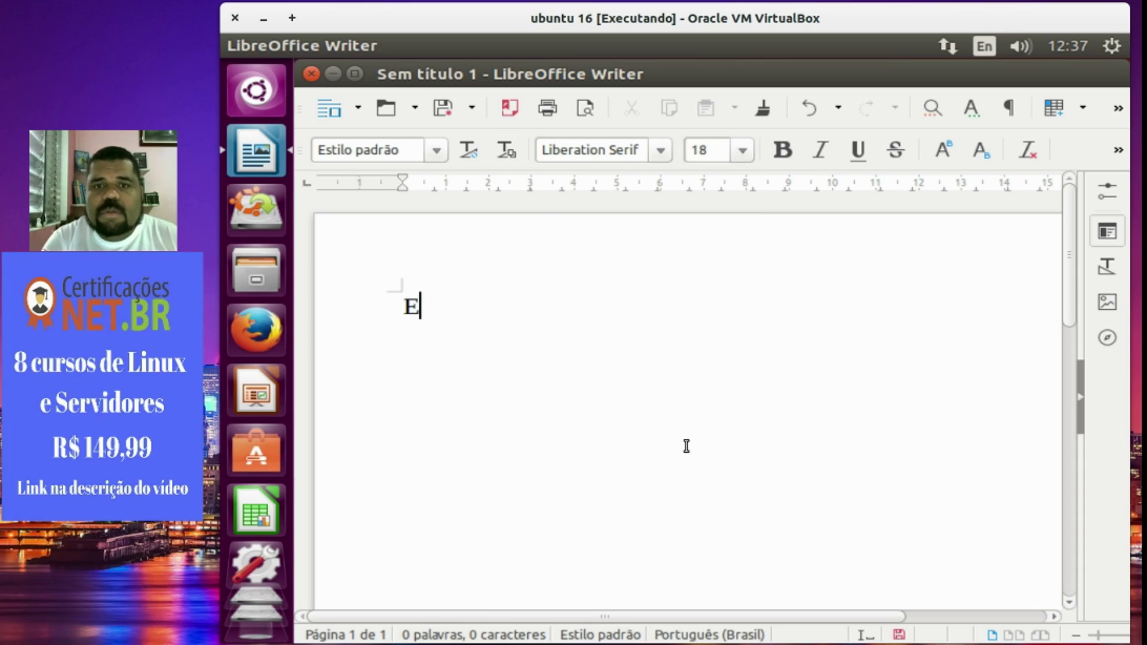
key(BackSpace)
text(Libre)
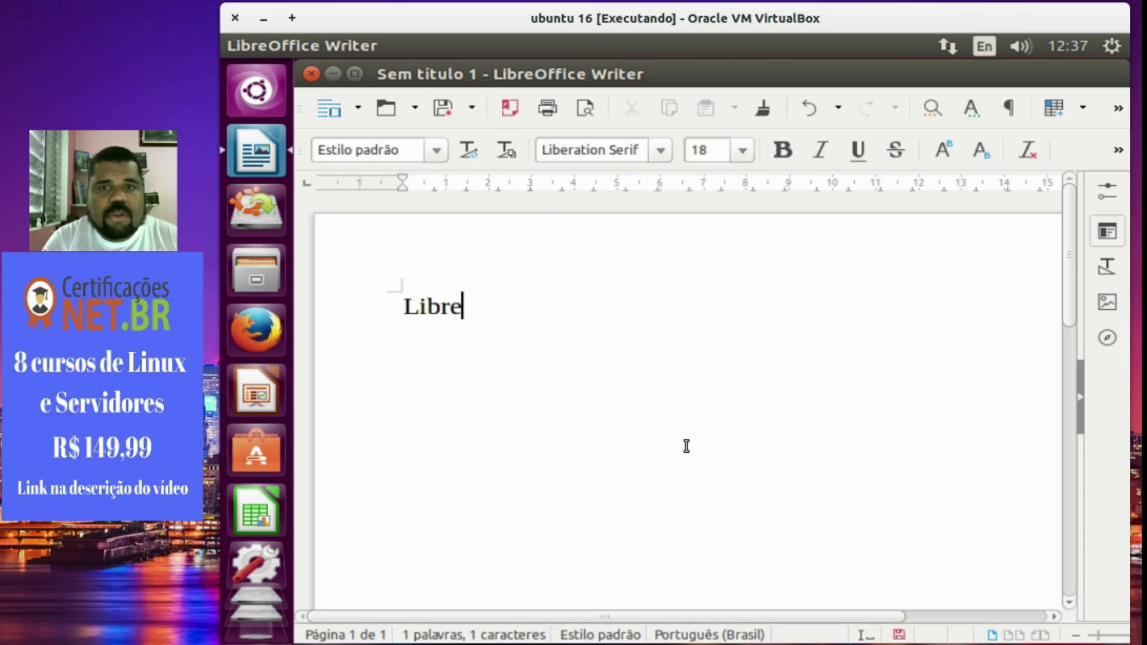
text(office Writer)
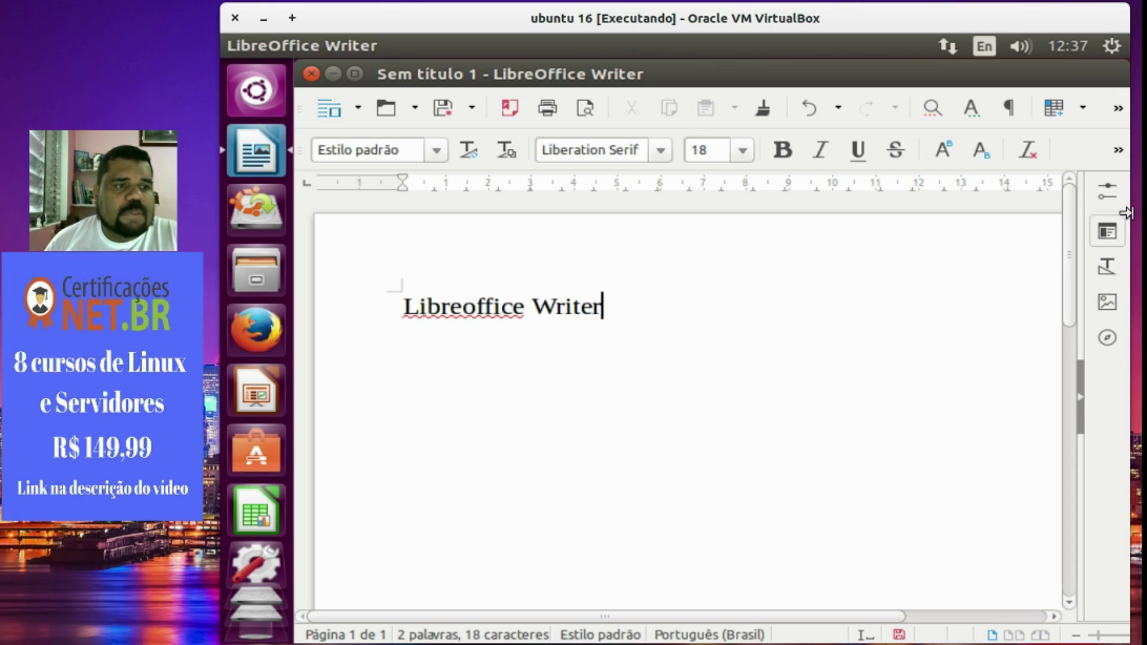
Make the Libreoffice Writer text bold and italic.
click(1080, 397)
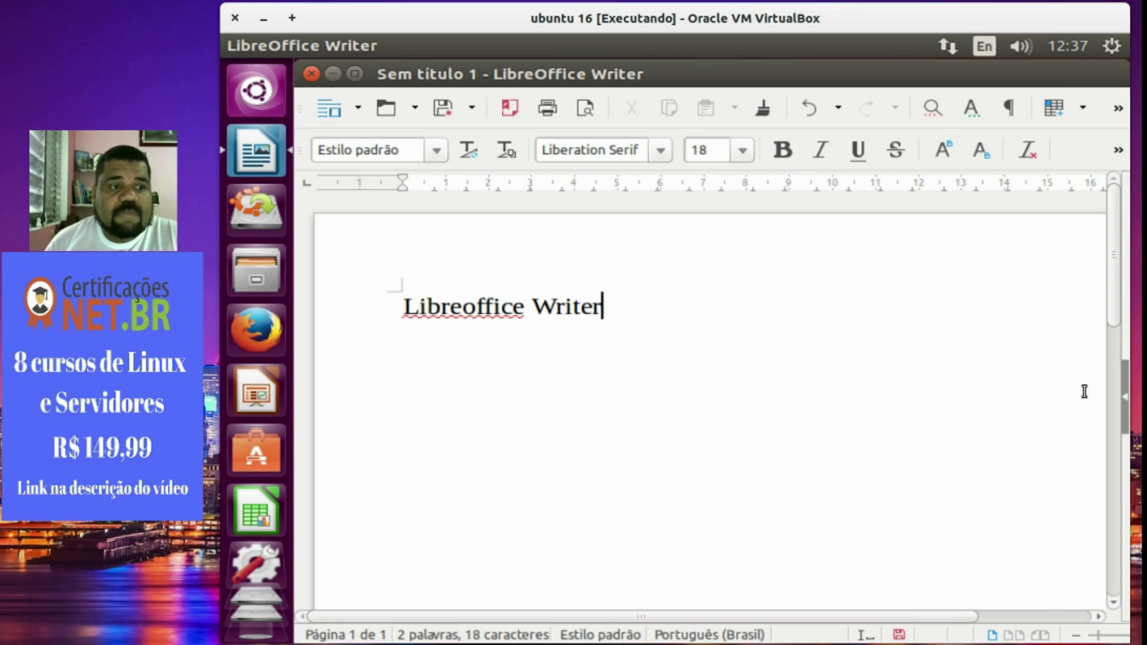
click(1124, 397)
drag(629, 314, 284, 311)
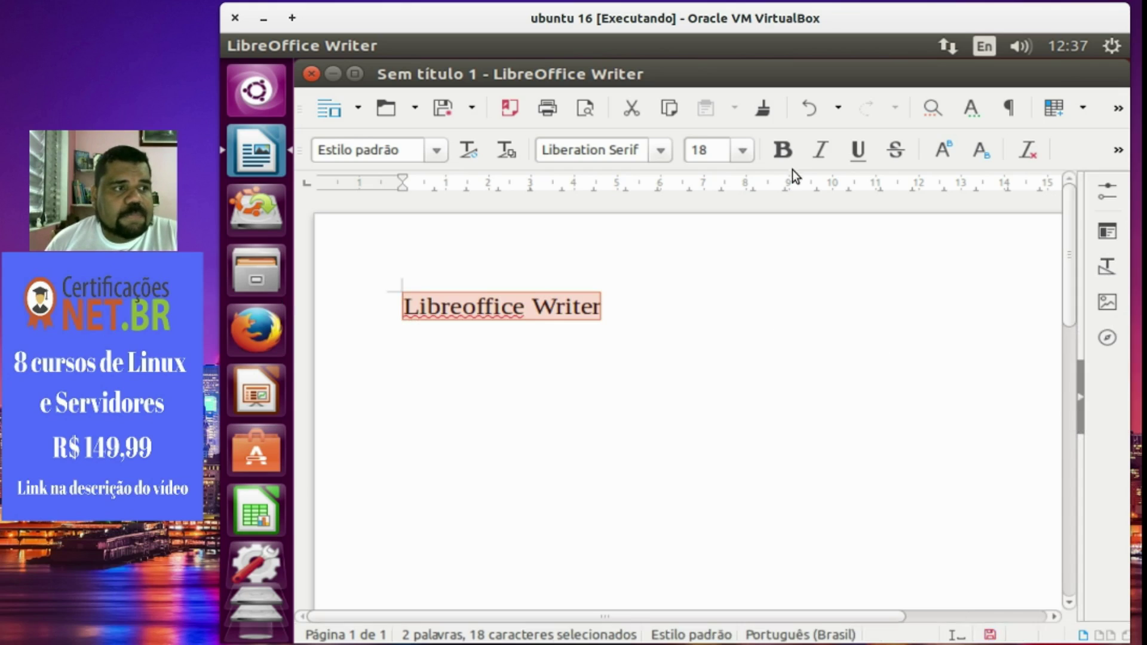
click(782, 149)
click(820, 151)
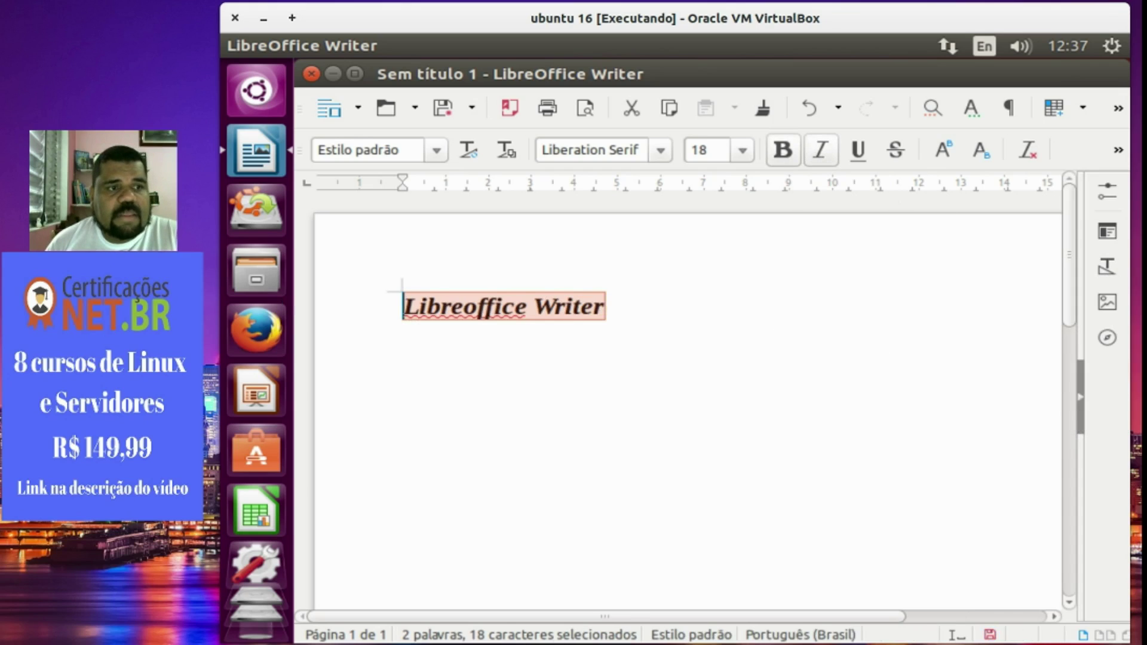
Apply the Cabeçalho paragraph style from the Styles panel, then view character styles.
click(1104, 270)
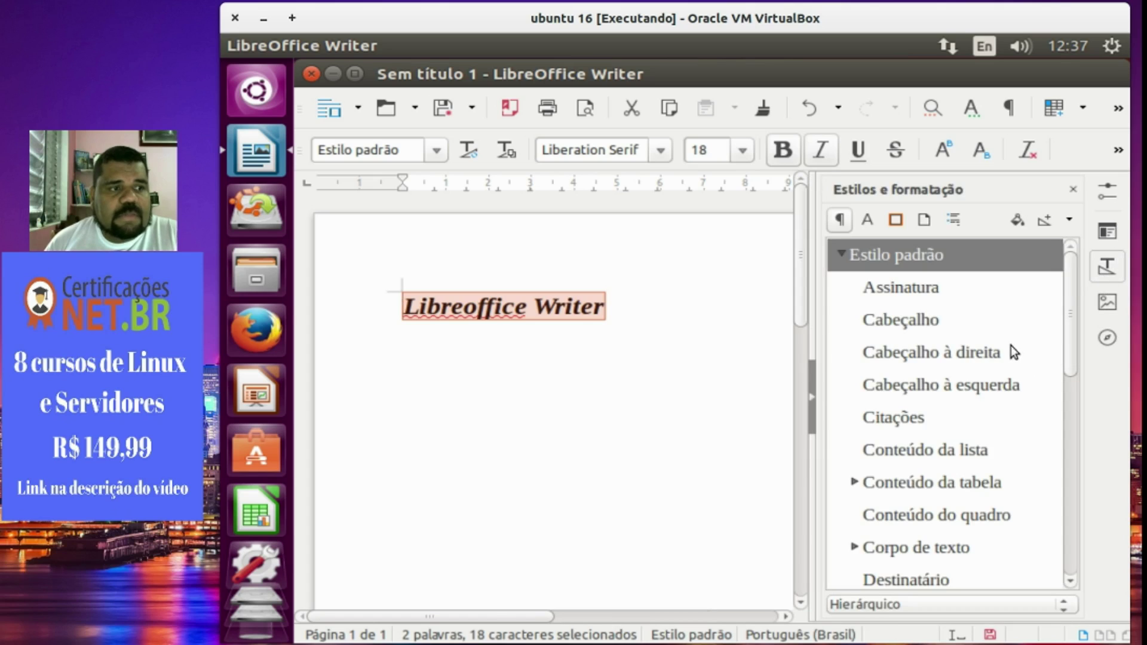
scroll(990, 481, down, 5)
scroll(992, 483, up, 5)
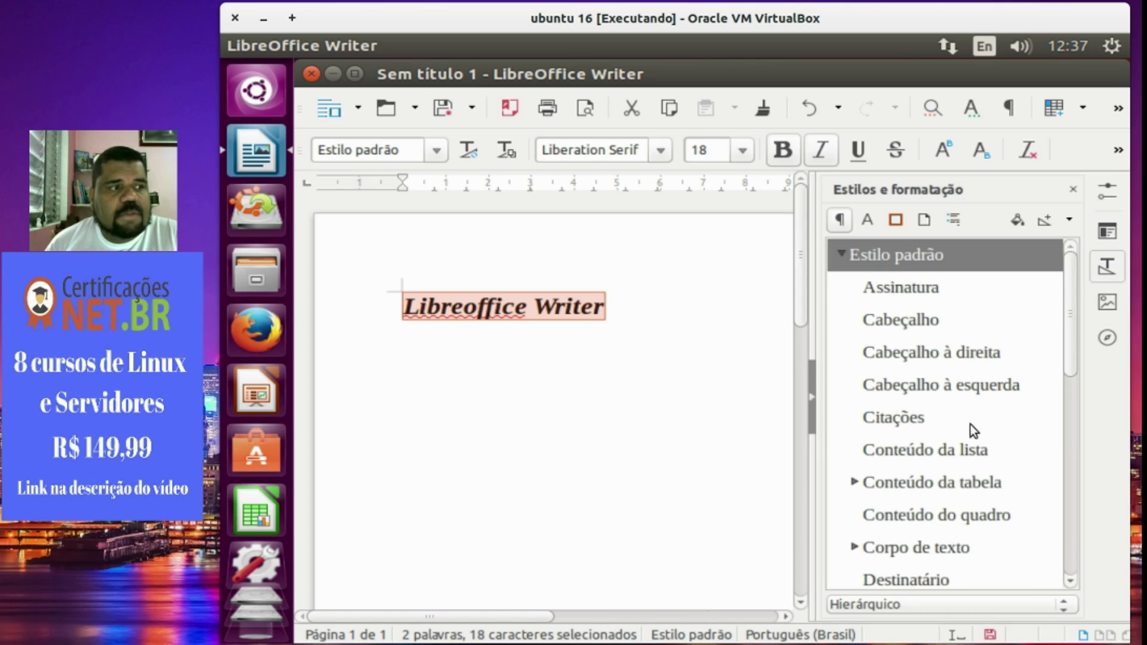
click(936, 334)
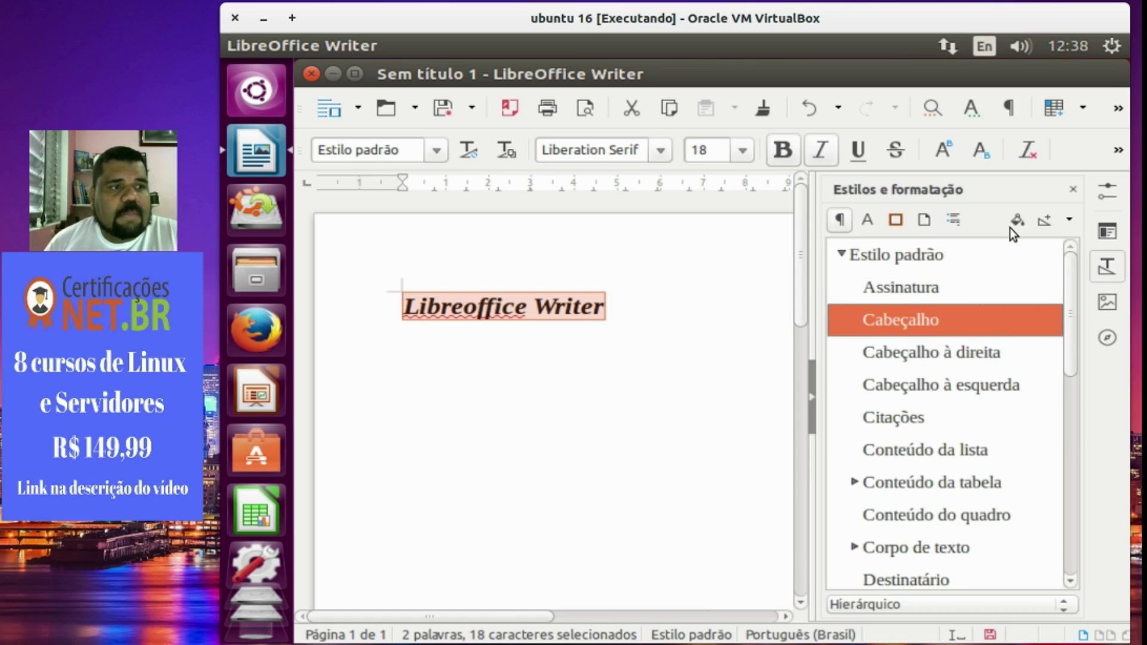
click(866, 220)
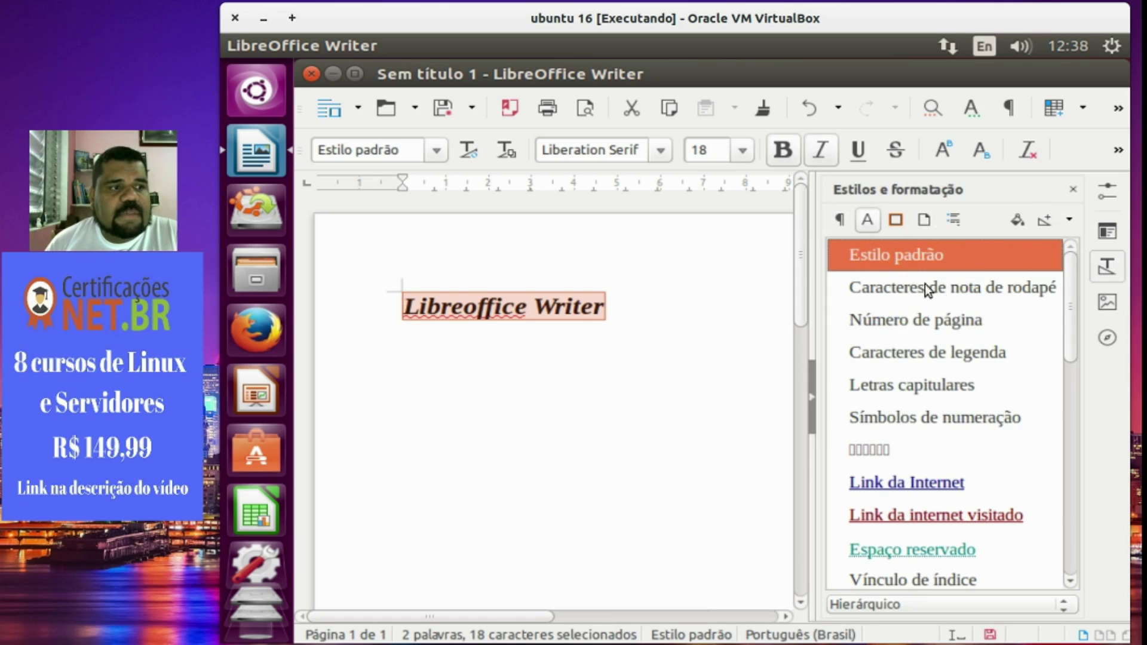
Change the Libreoffice Writer line to NanumGothic at size 26.
click(1106, 231)
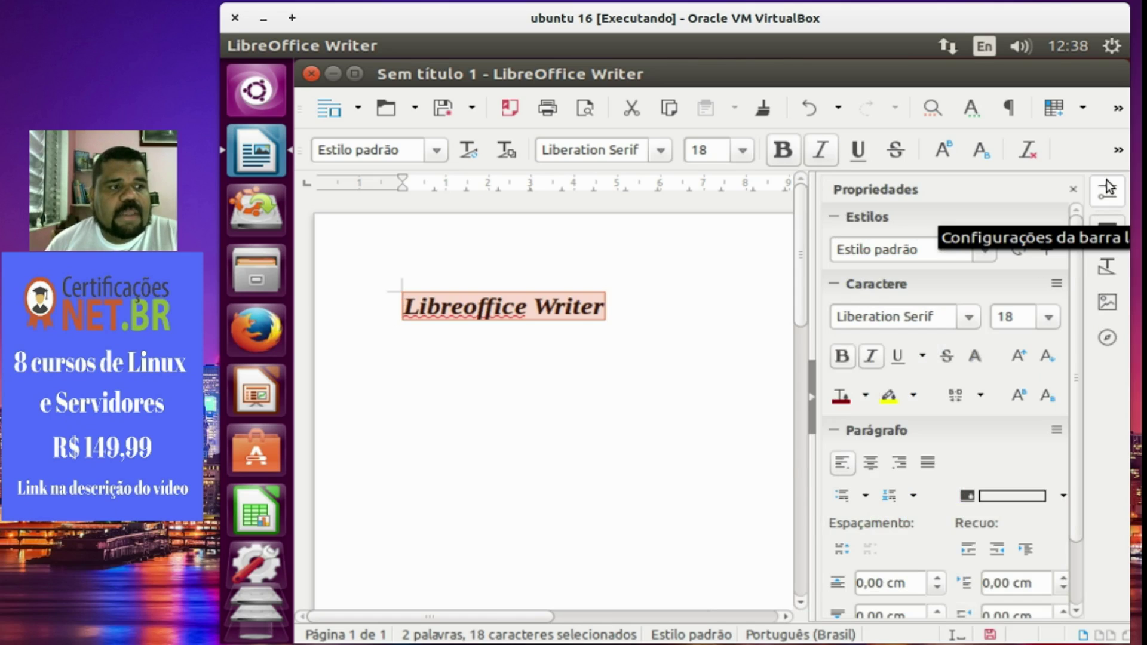
click(968, 317)
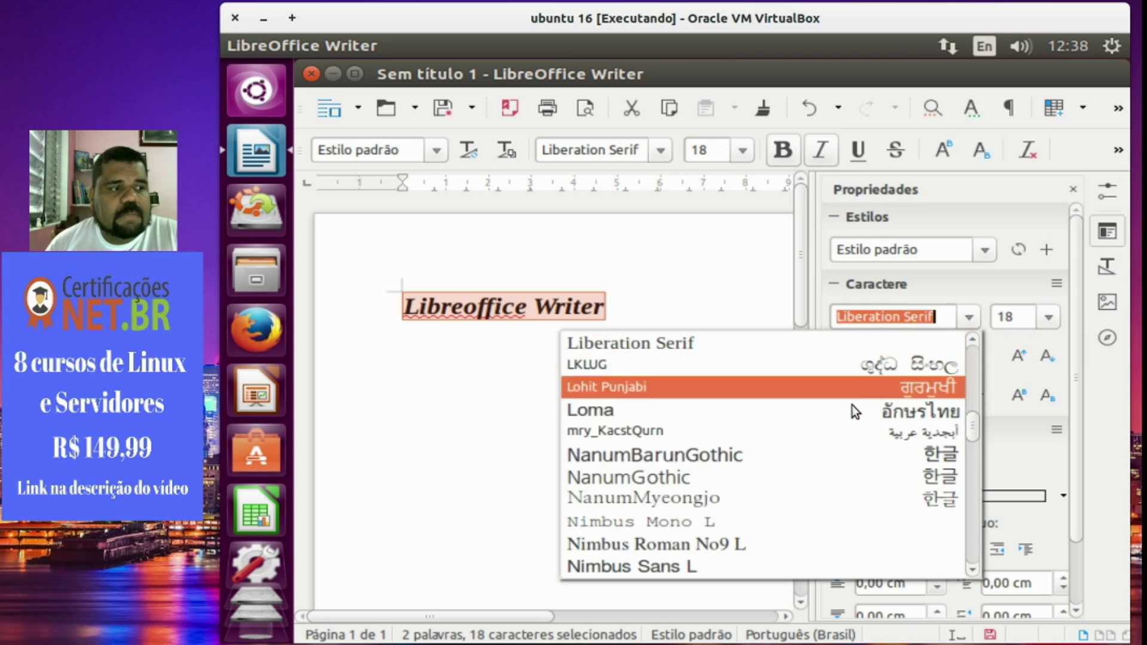
click(800, 472)
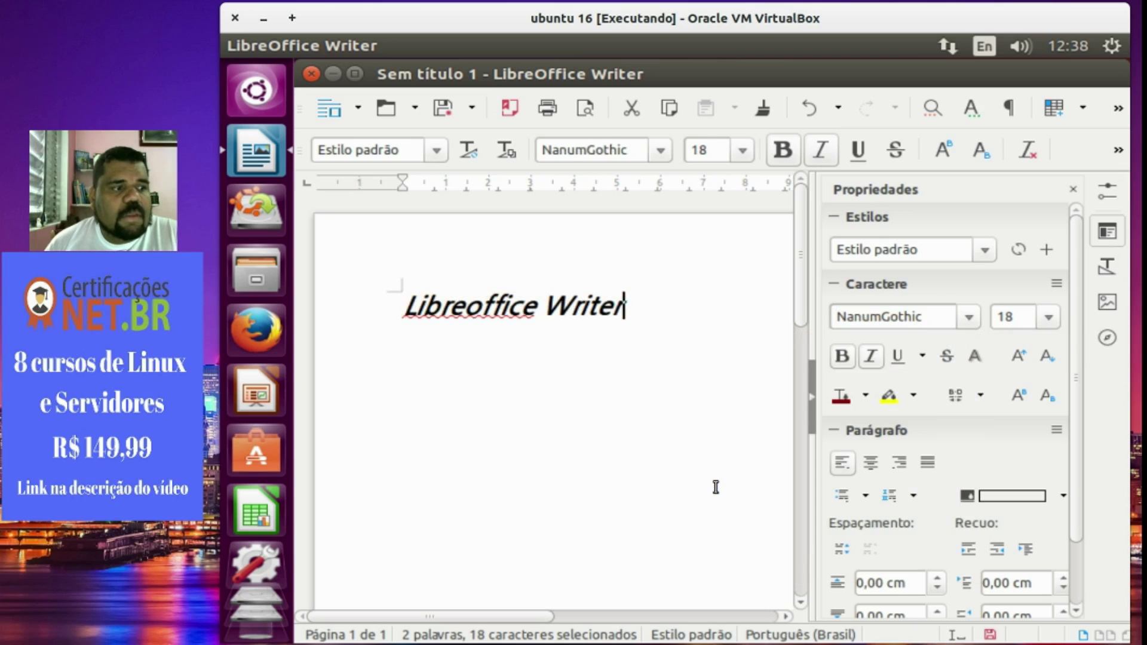
triple_click(466, 304)
click(1053, 320)
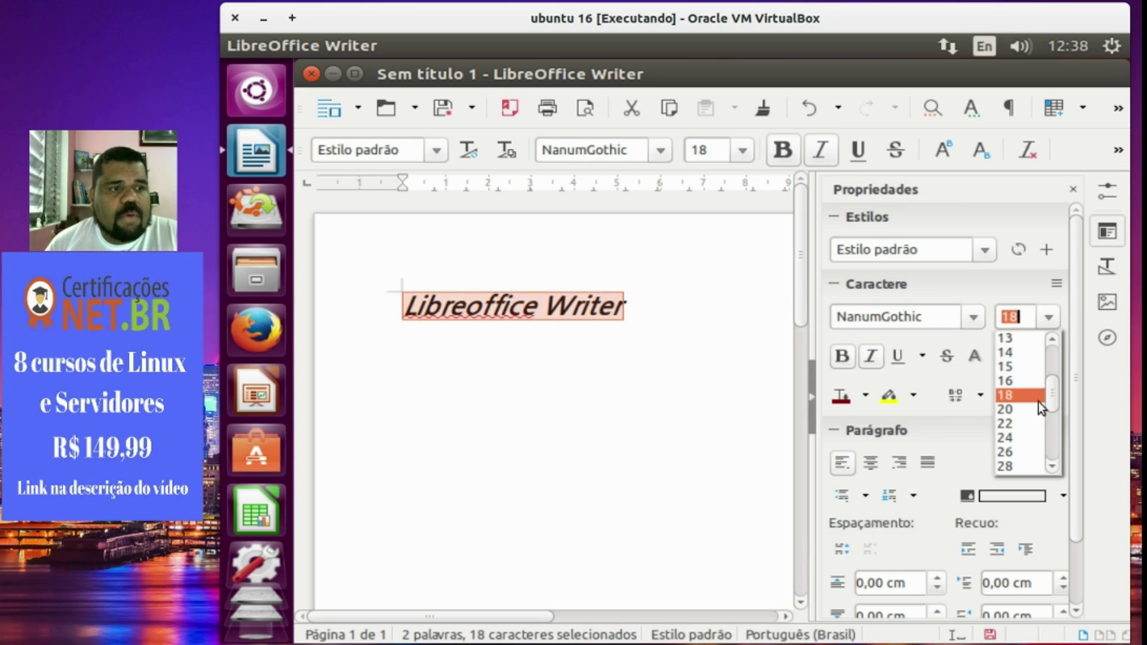
click(1019, 450)
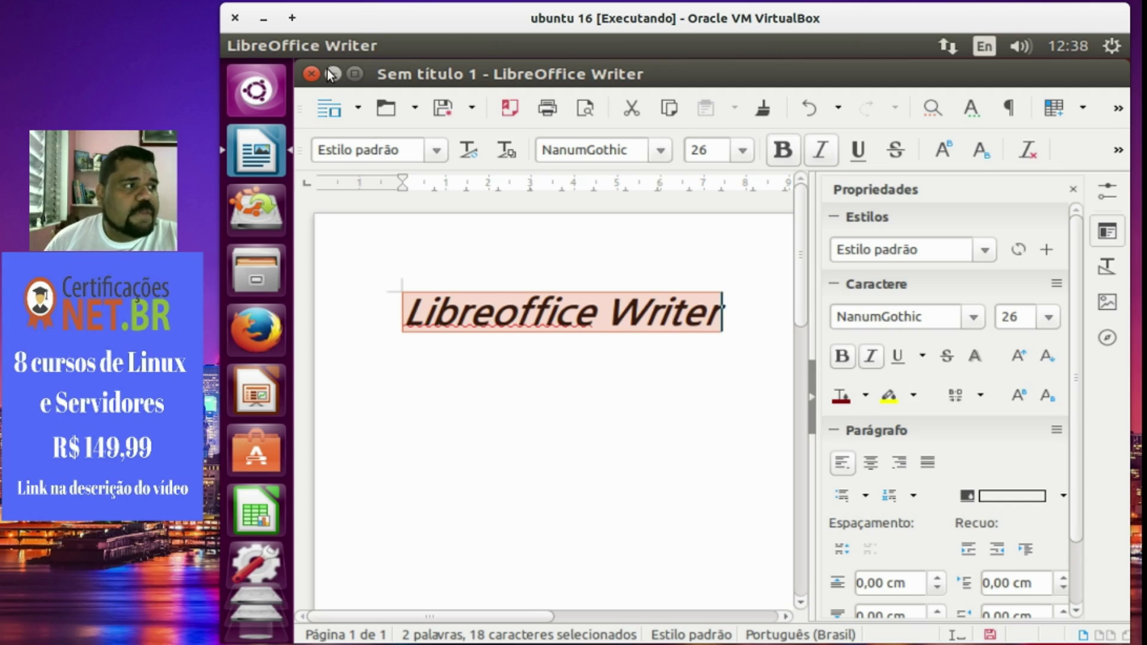
Close the untitled Writer document 'Sem título 1' without saving it (Não salvar).
click(310, 74)
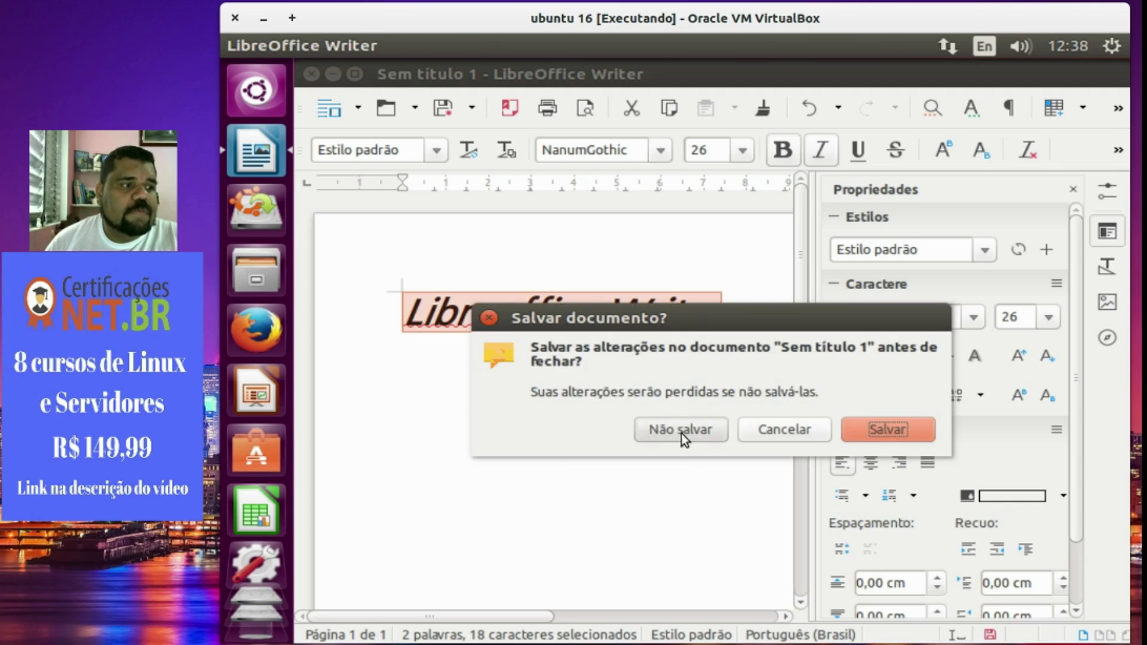
click(681, 430)
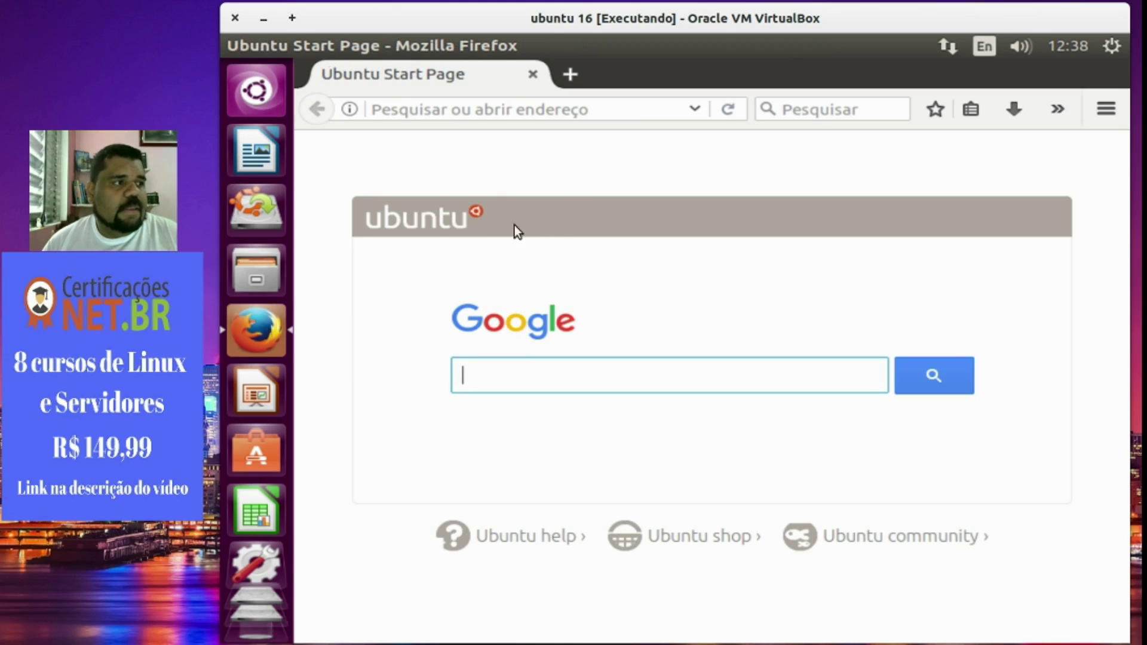
Search Google for 'office 360'.
click(514, 373)
text(office 360)
key(Return)
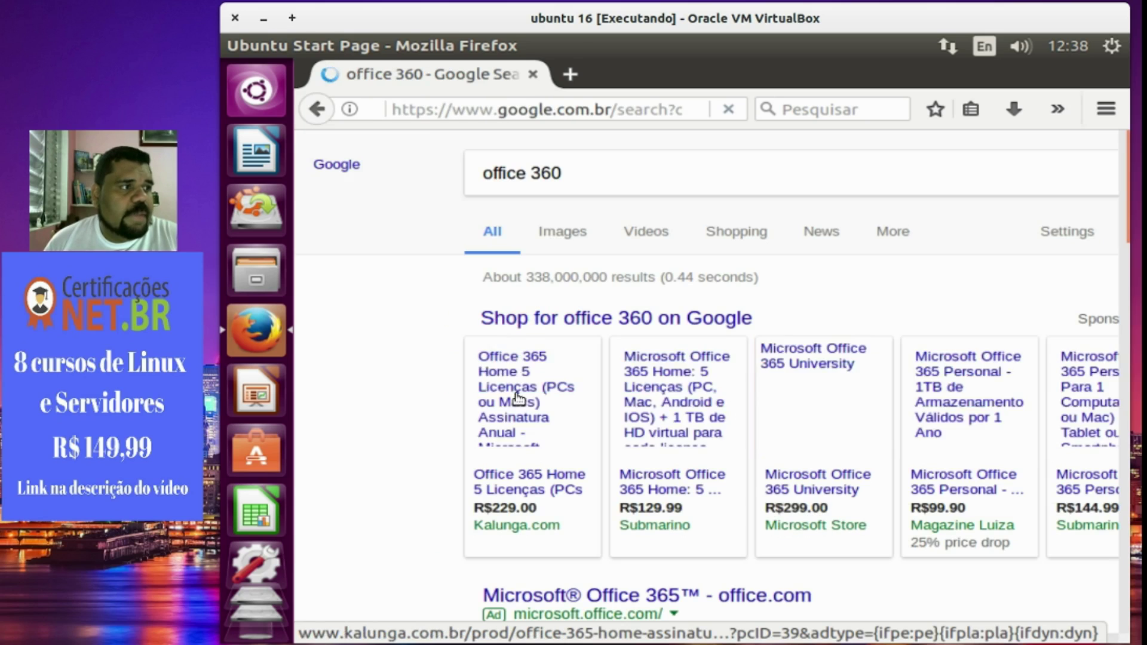
scroll(691, 555, down, 5)
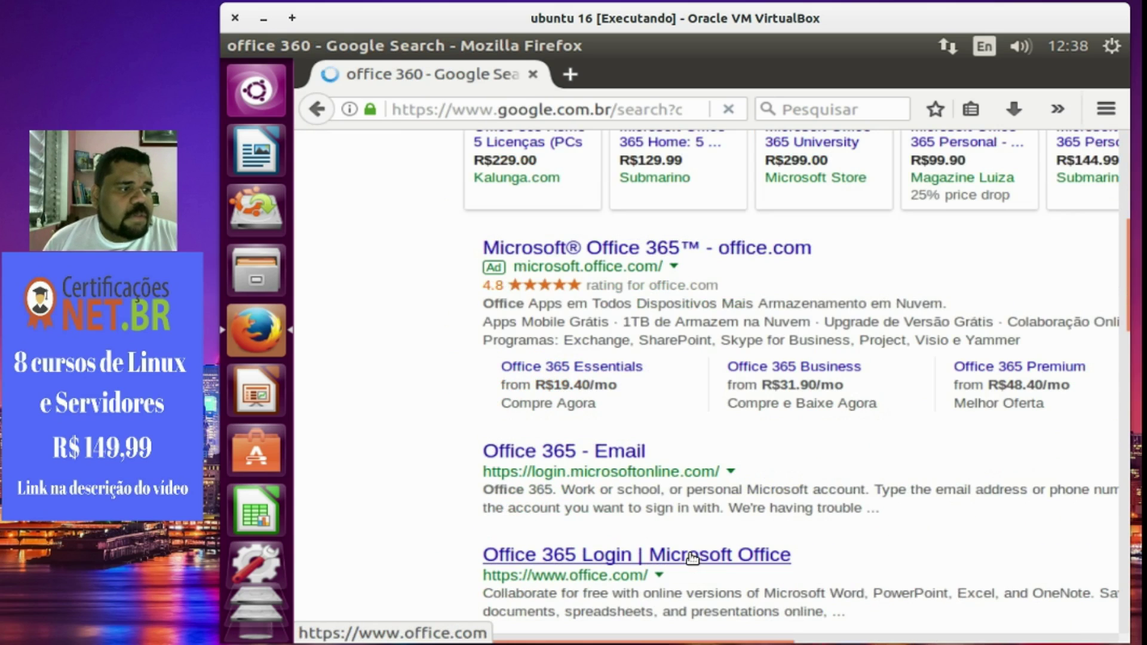
click(691, 555)
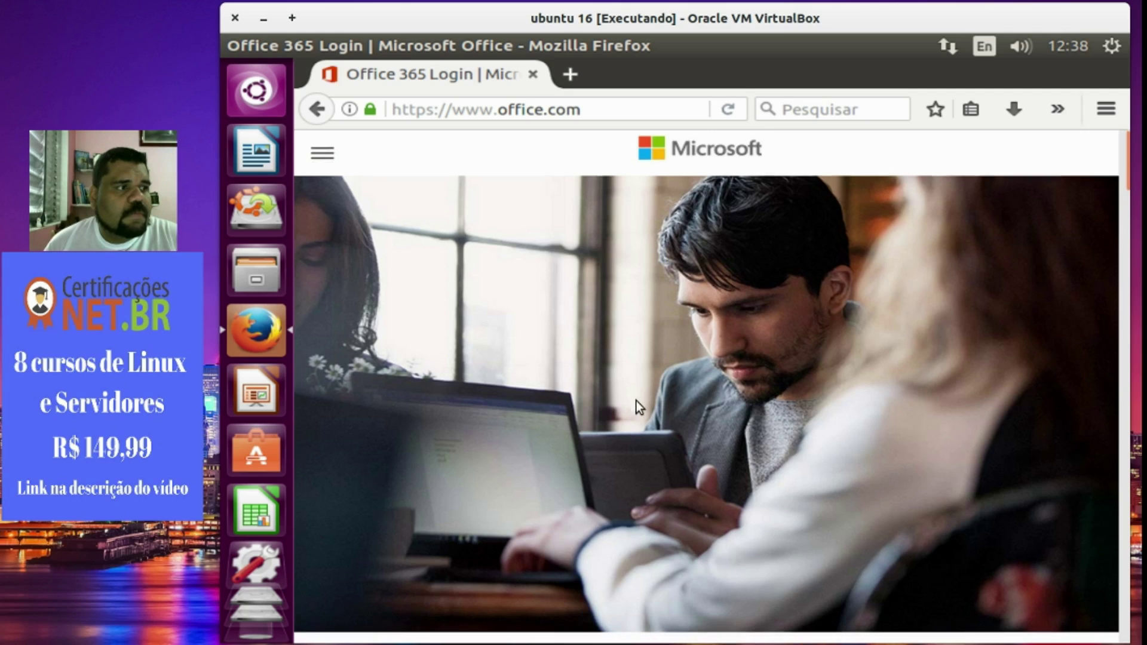
scroll(635, 400, down, 5)
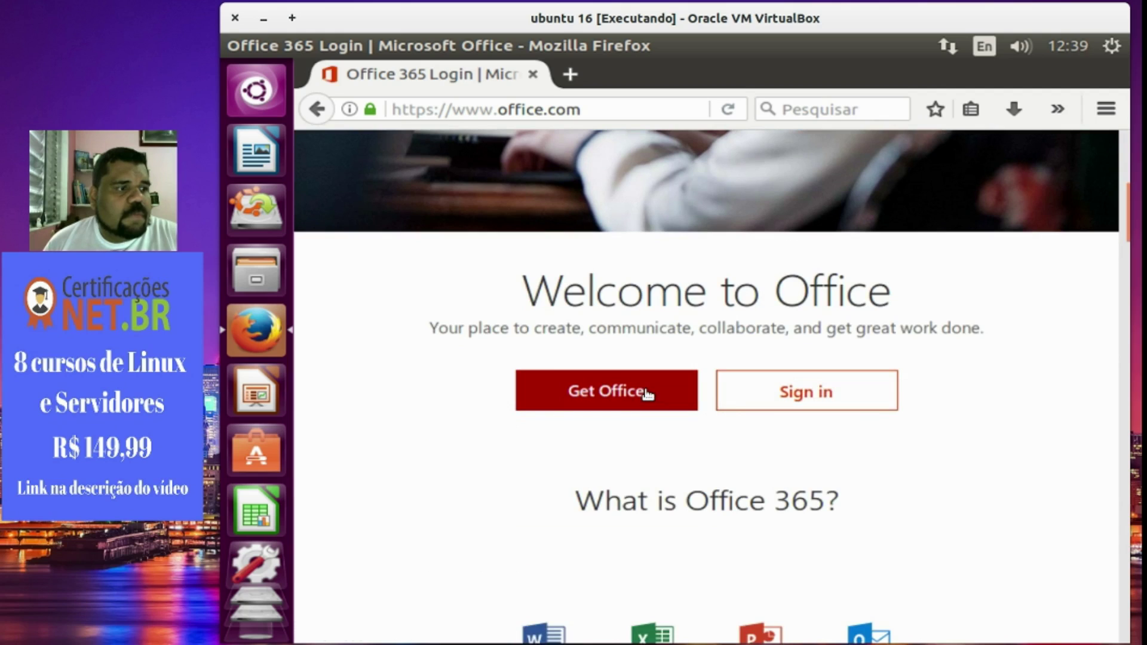
click(647, 394)
scroll(615, 396, down, 5)
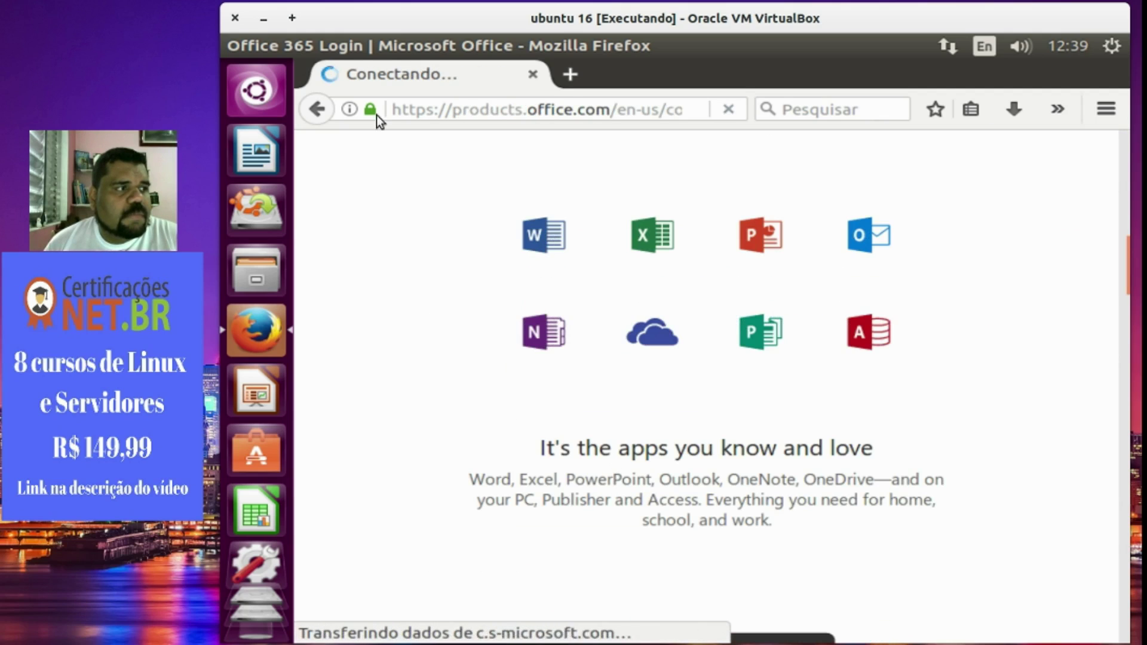
click(319, 108)
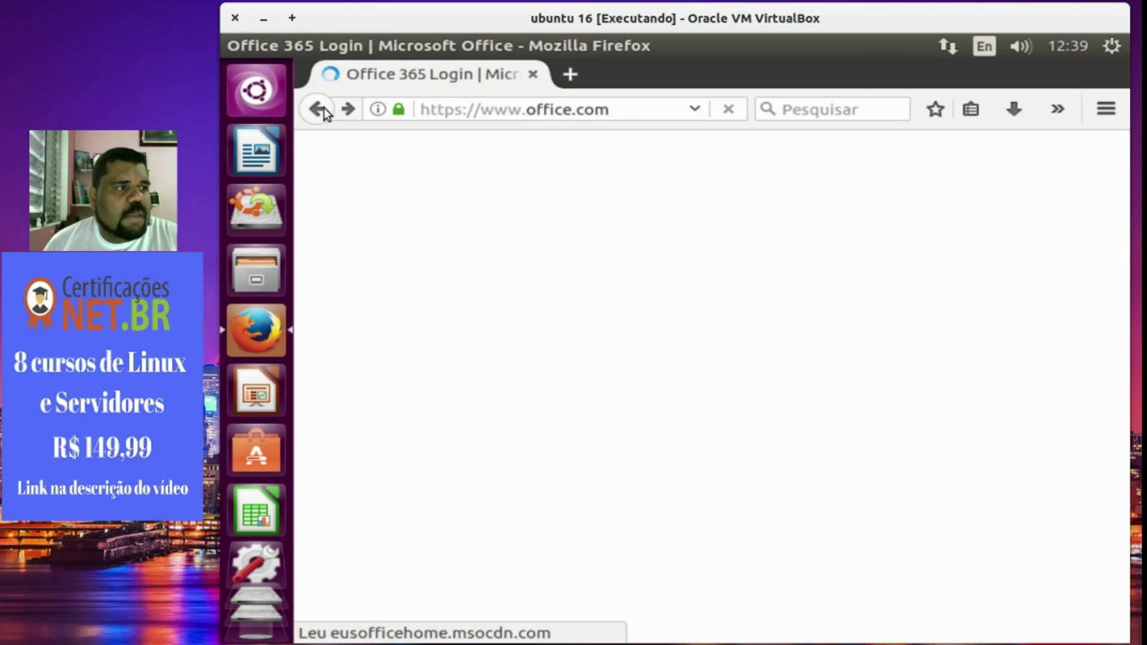
Search for 'ofice online' from the Firefox address bar.
click(486, 110)
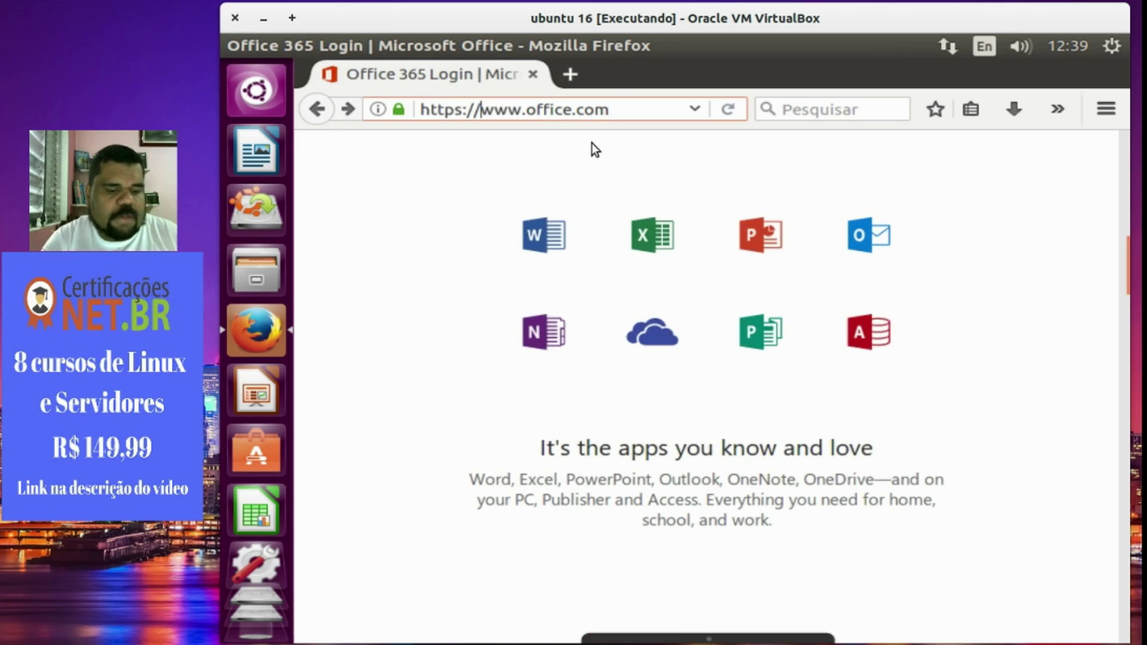
text(www)
key(BackSpace)
key(BackSpace)
key(BackSpace)
text(oggle)
key(BackSpace)
key(BackSpace)
key(BackSpace)
key(BackSpace)
key(BackSpace)
text(fif)
key(BackSpace)
key(BackSpace)
key(BackSpace)
text(ofice online)
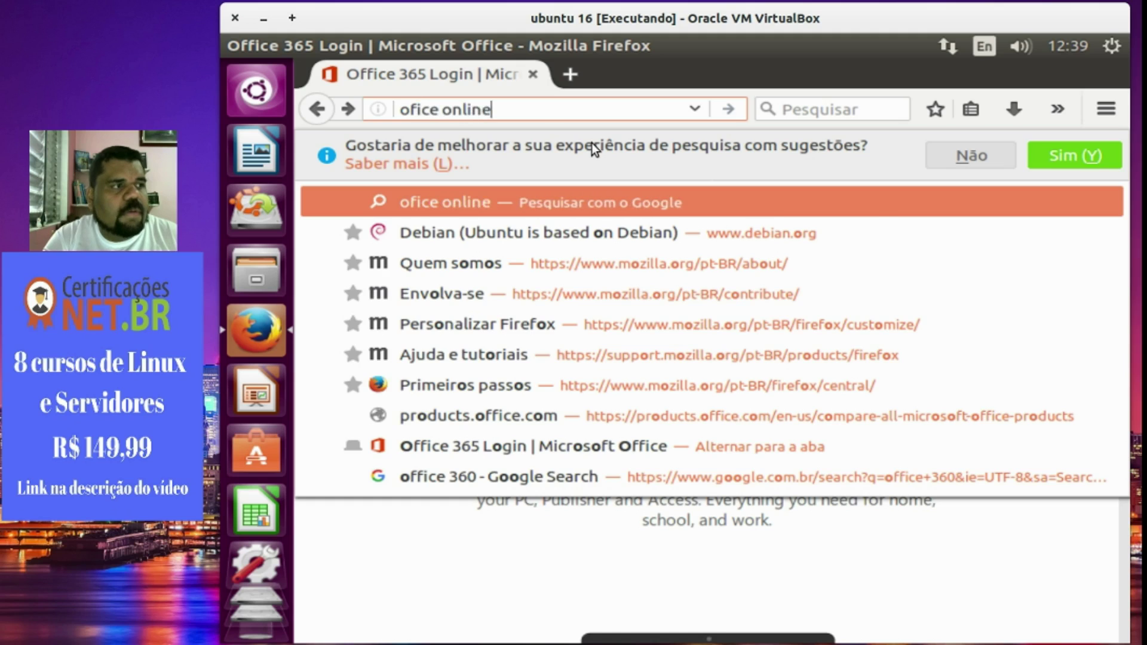
key(Return)
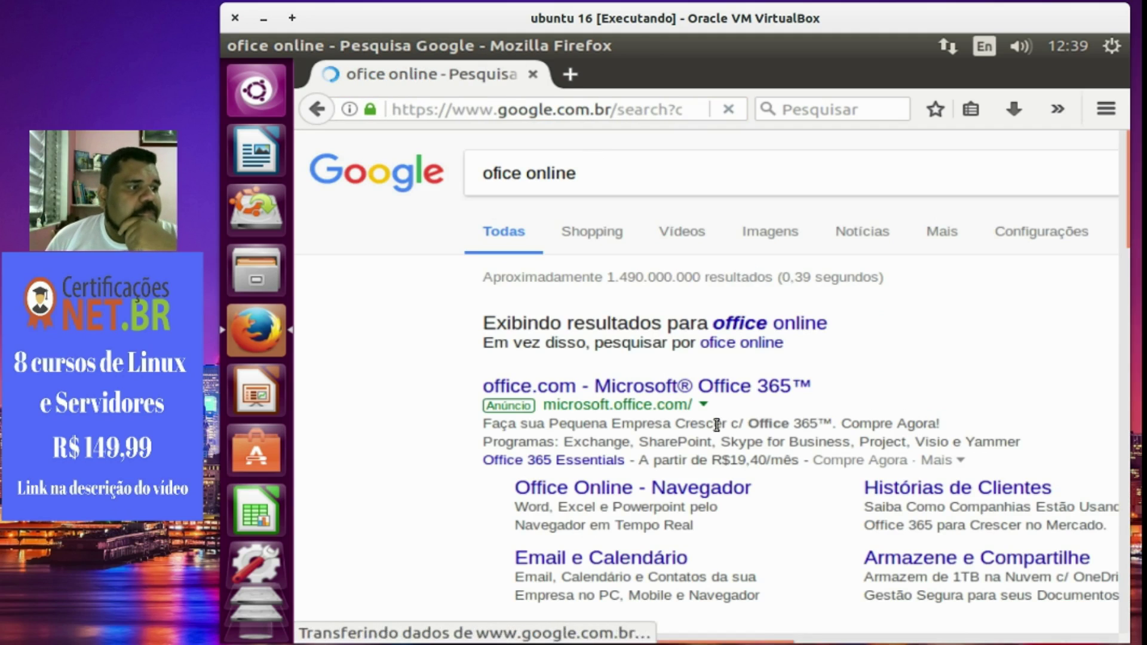
Look through the Office Online - Navegador result, then go back to the search results.
scroll(730, 460, down, 2)
scroll(729, 460, down, 1)
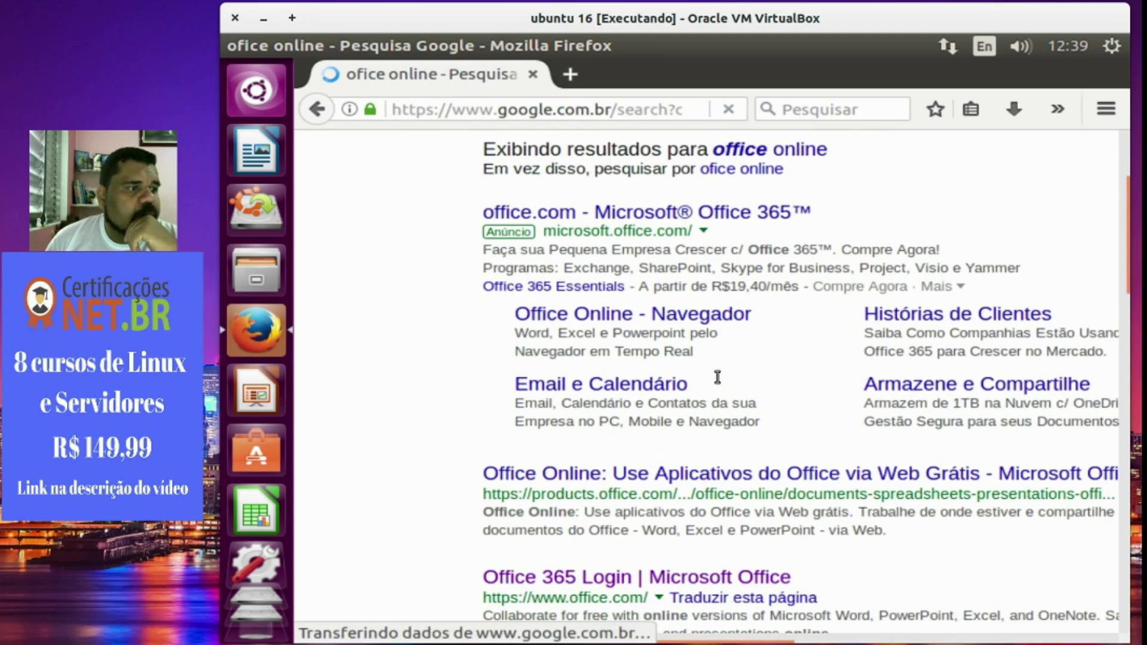
click(708, 323)
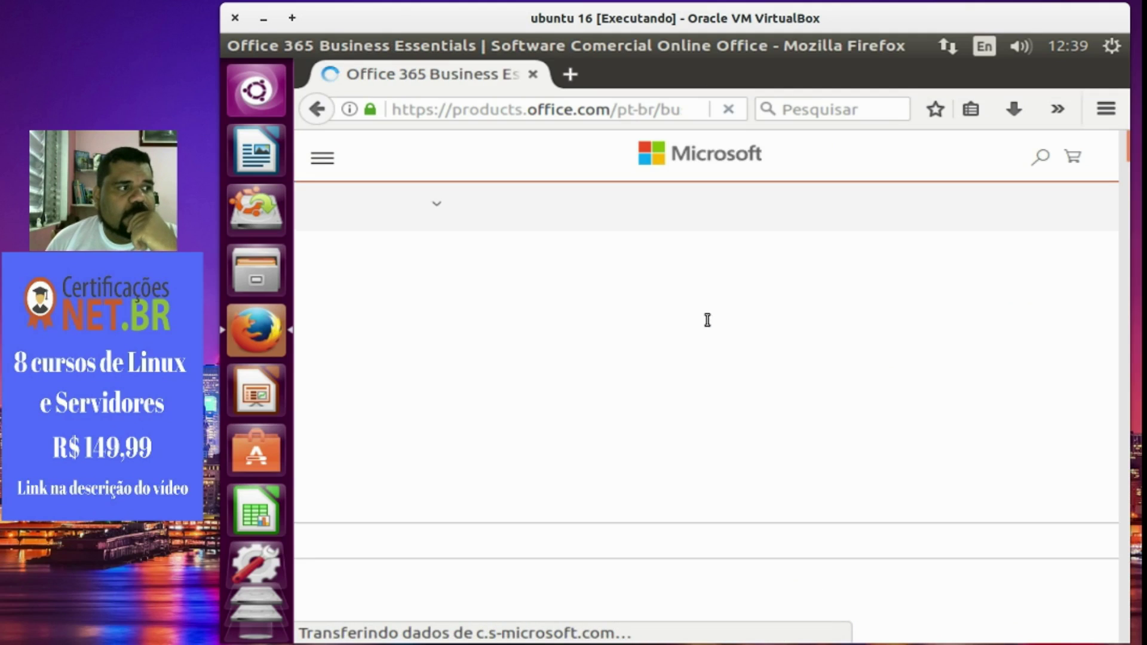
scroll(701, 328, down, 4)
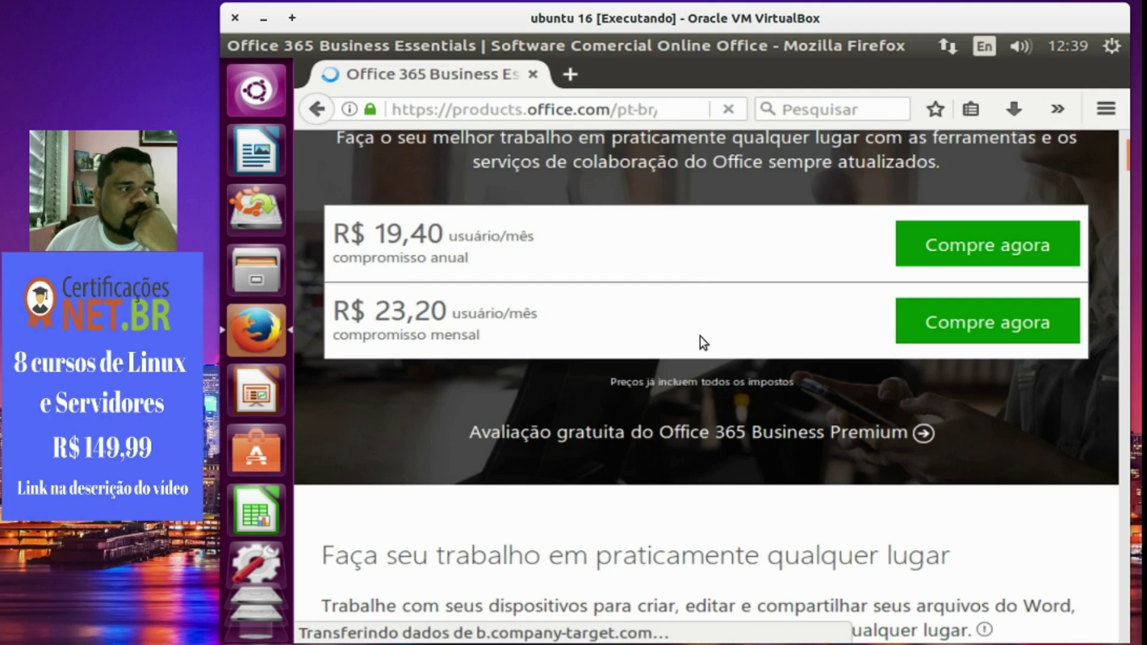
scroll(700, 336, down, 4)
scroll(700, 336, up, 4)
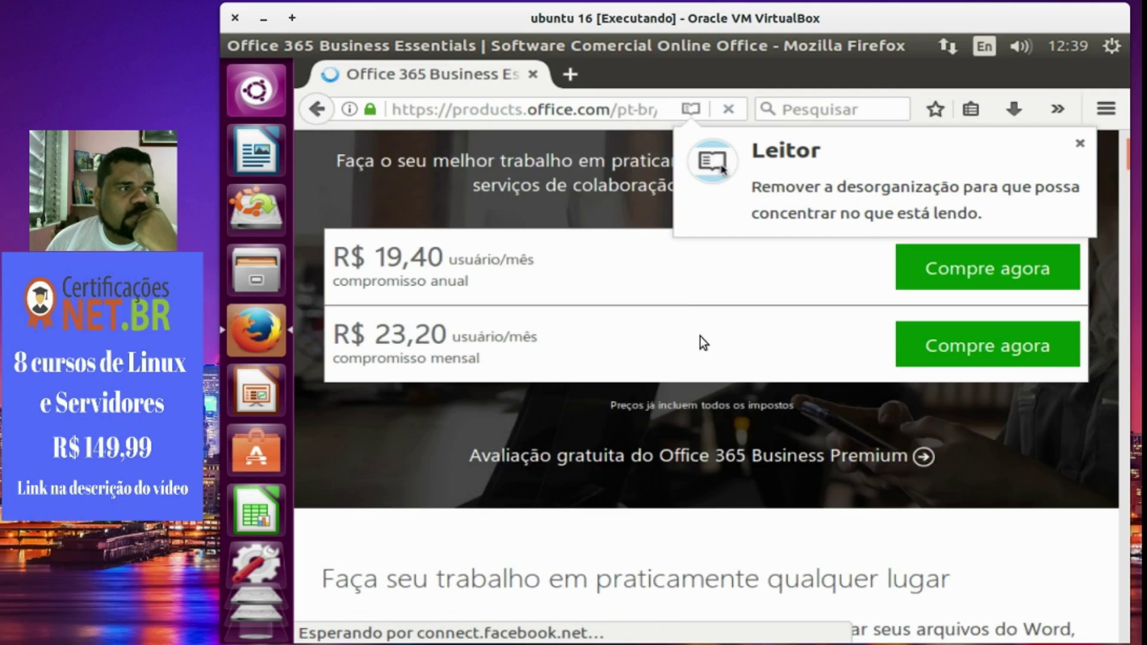
scroll(700, 336, up, 3)
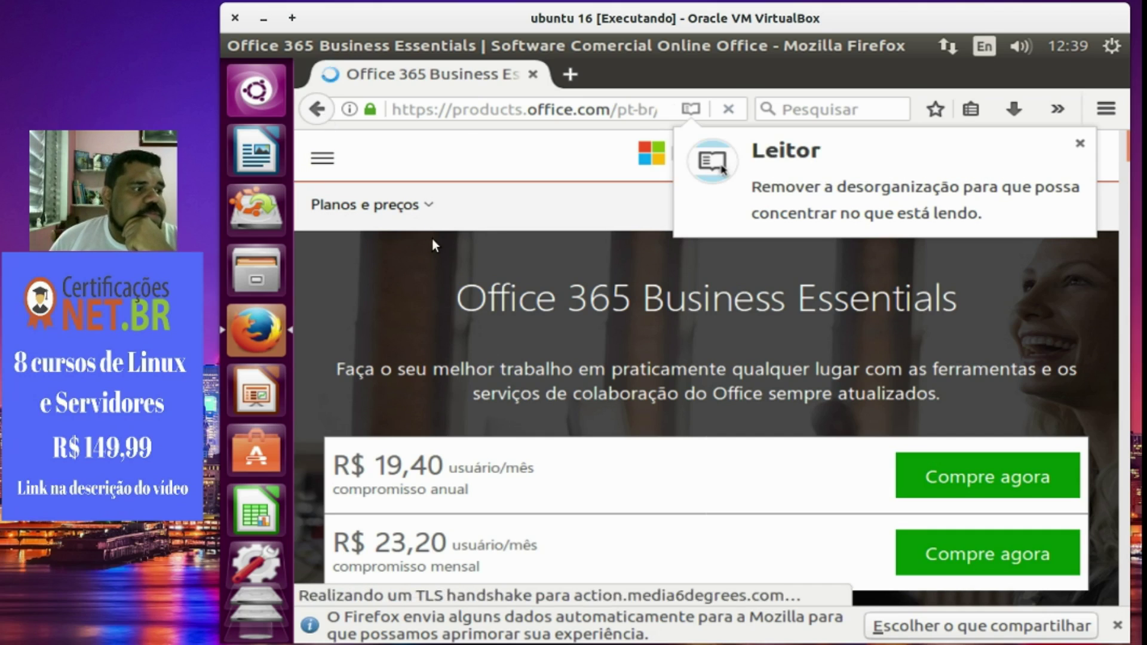
click(310, 118)
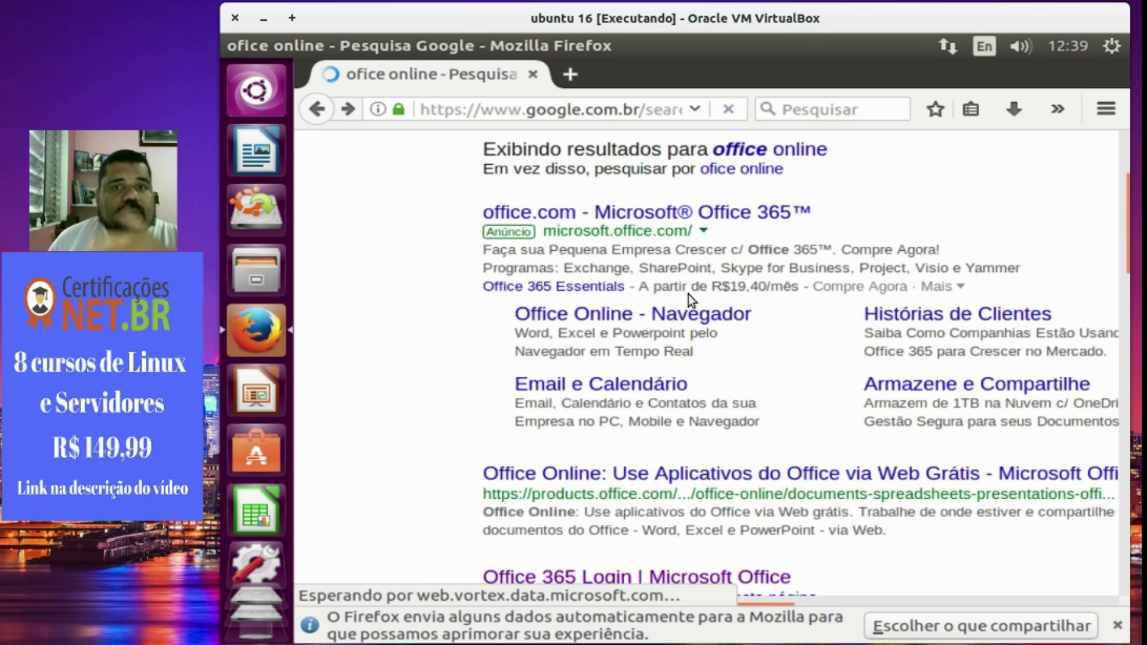
Open the Office 365 Login result and scroll down to its Sign in option.
scroll(661, 428, down, 2)
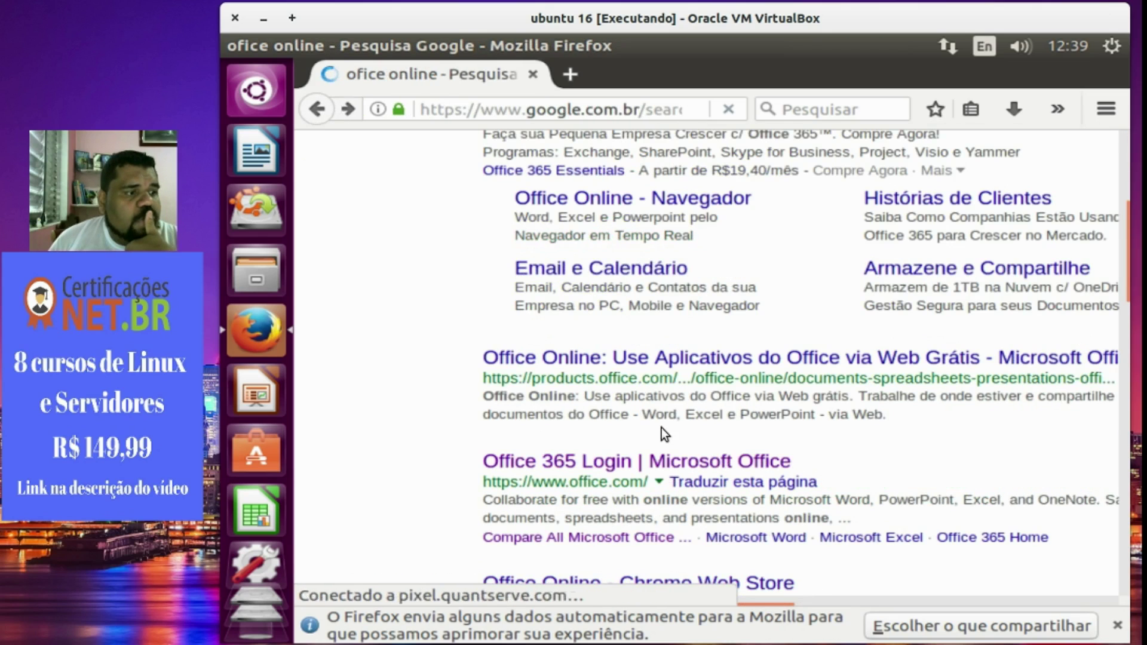
scroll(661, 428, down, 5)
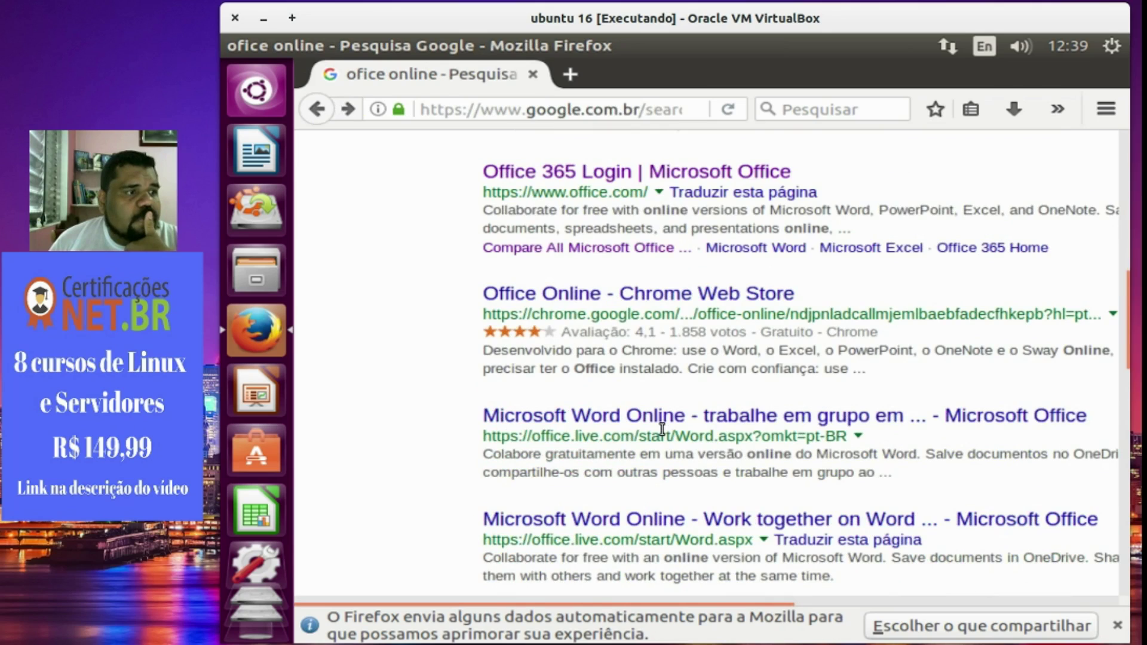
scroll(661, 428, up, 2)
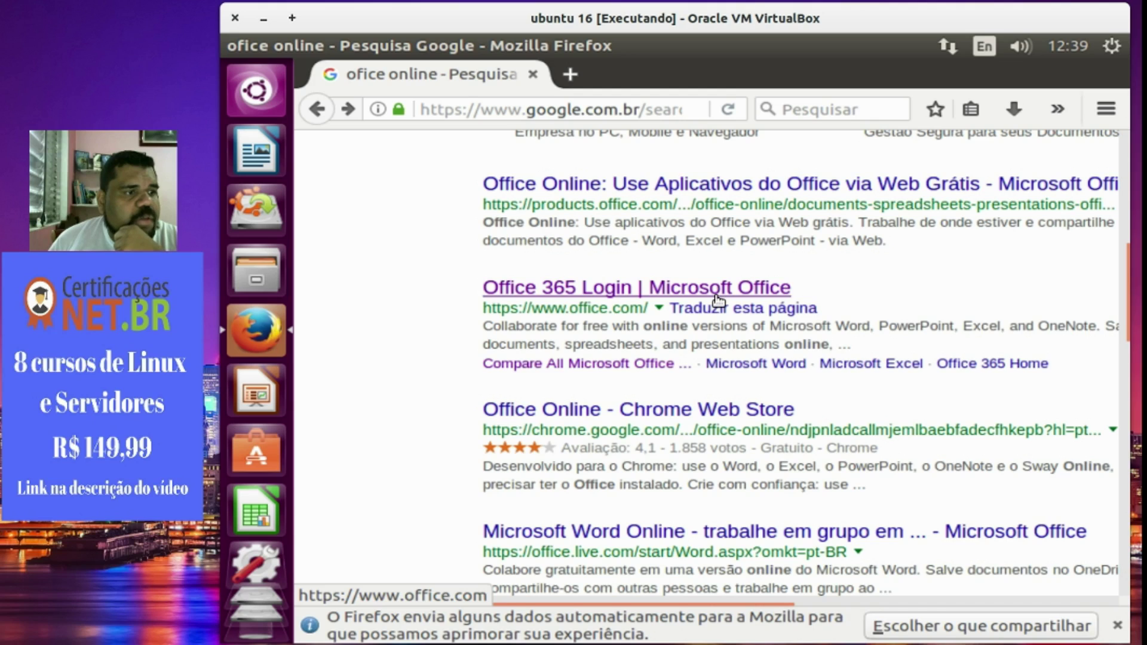
click(719, 300)
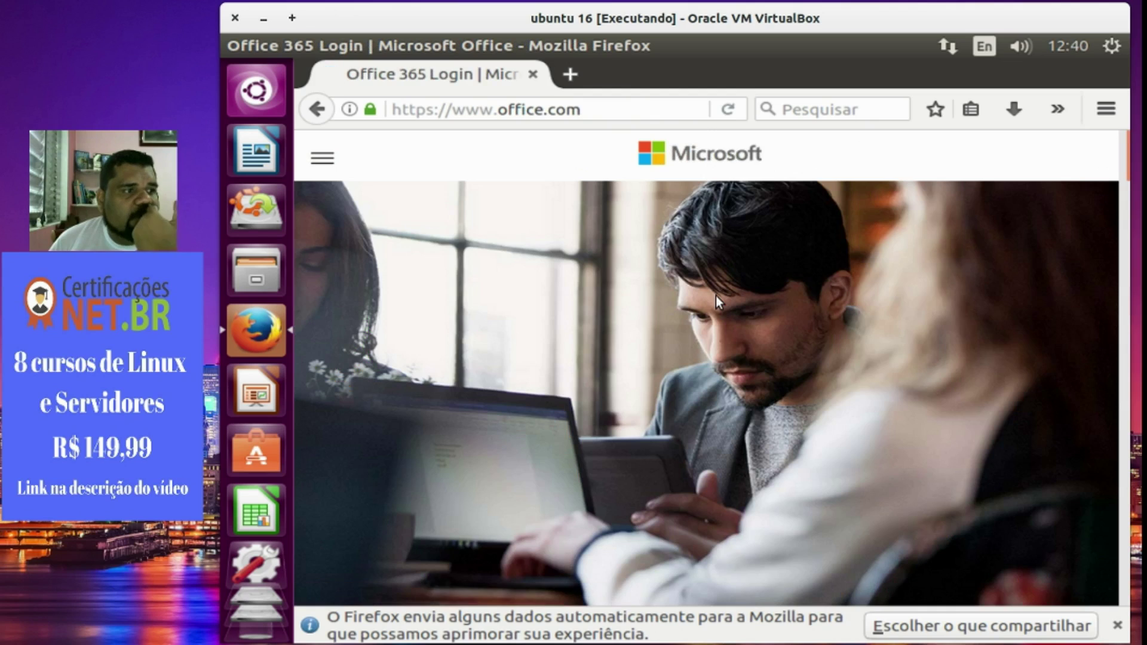
scroll(710, 316, down, 5)
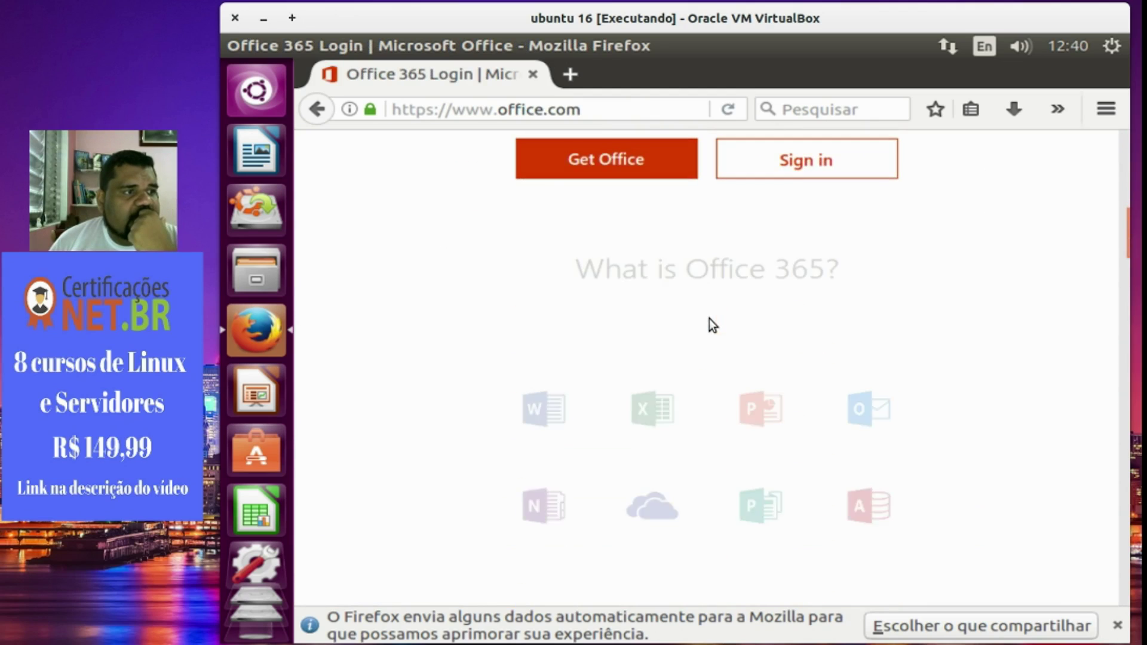
Go to the Office 365 sign-in page, enter the account e-mail and password, and submit.
click(802, 155)
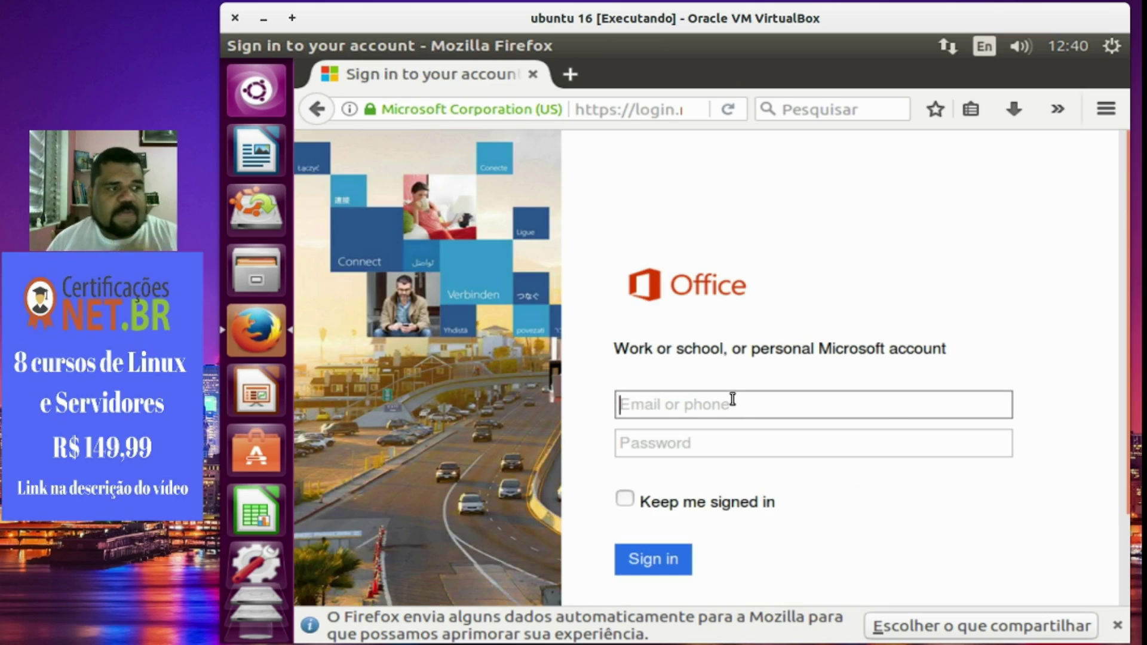
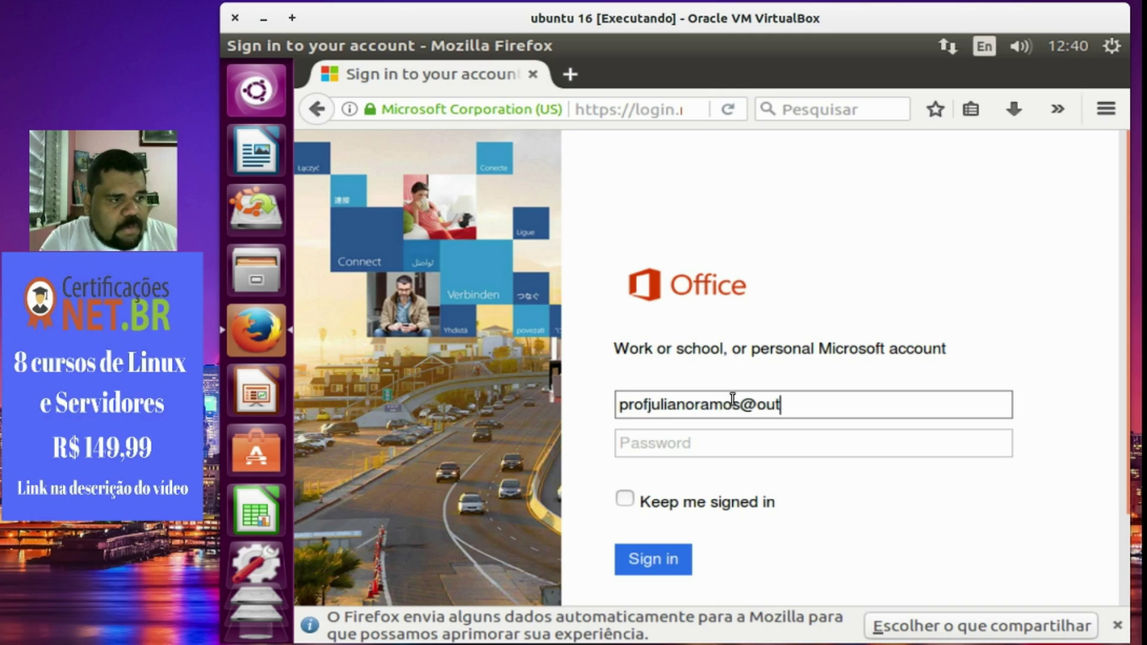
key(Tab)
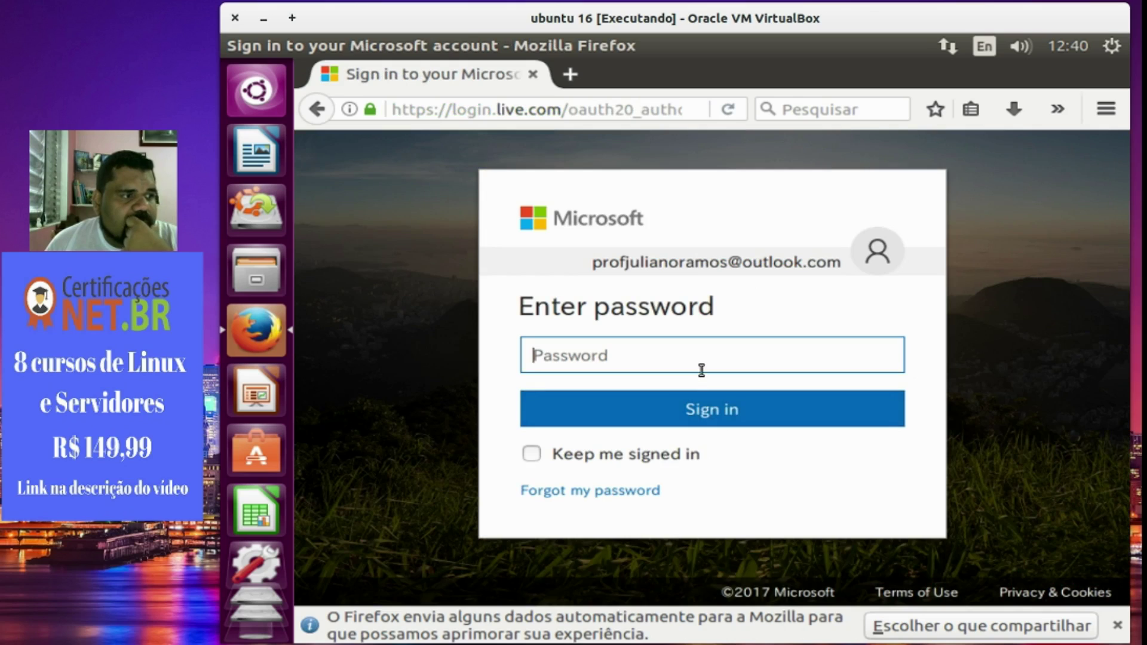
text(a)
key(BackSpace)
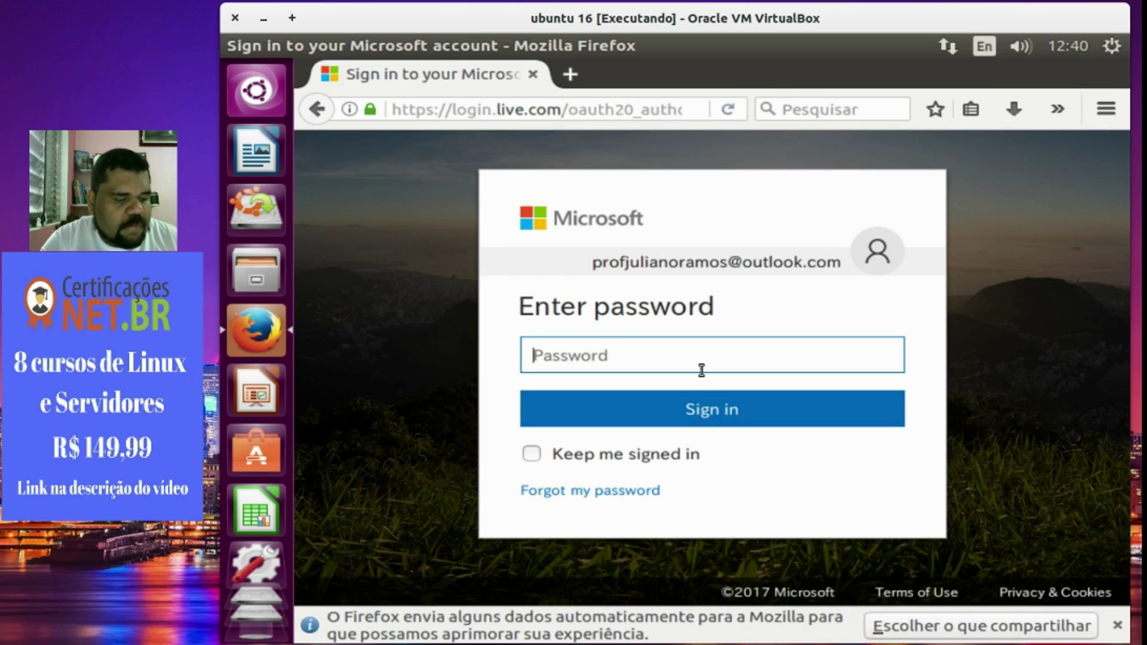
text(a)
key(BackSpace)
text(aaa)
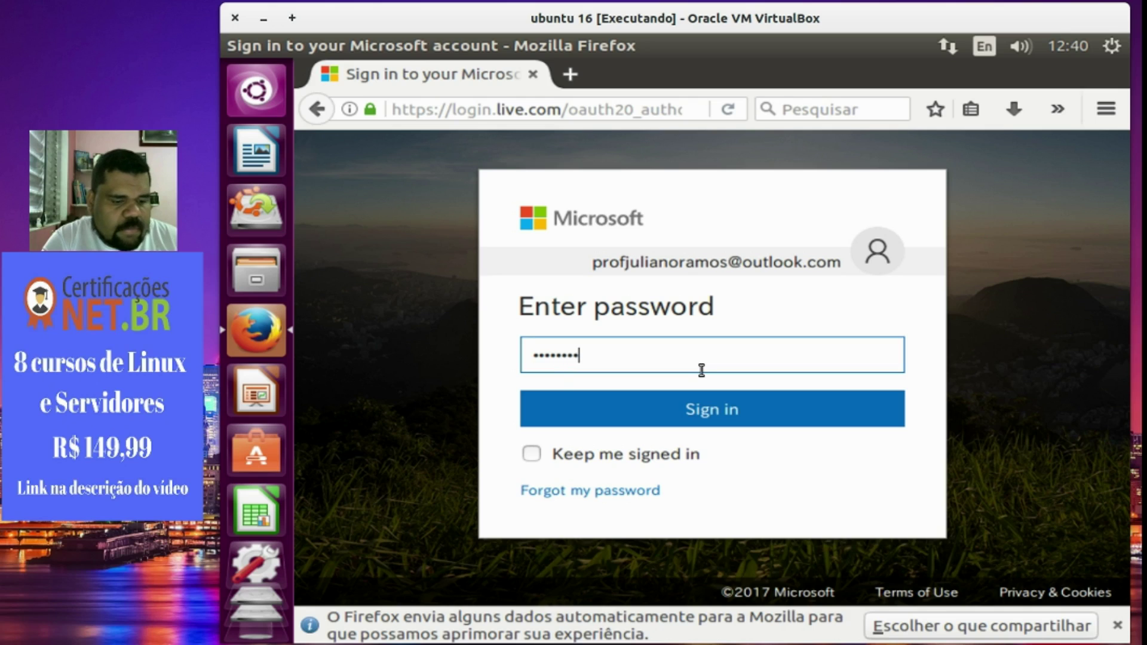
click(675, 415)
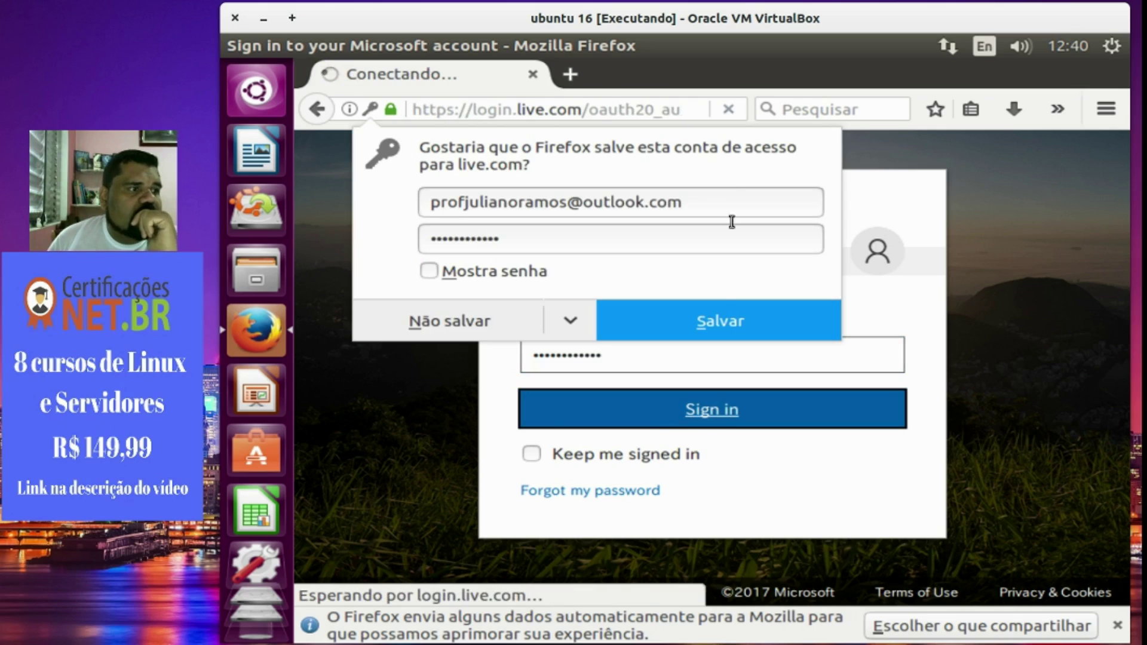
Decline Firefox's save-login prompt, re-enter the account password to sign in, and decline again.
click(478, 326)
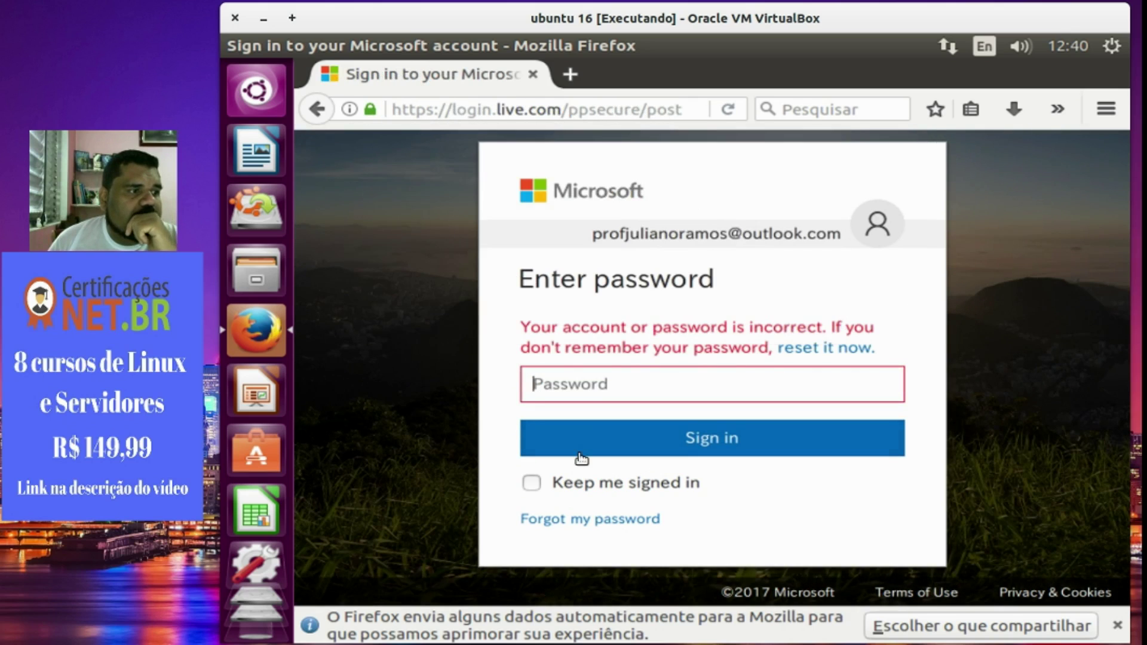
text(••••••••)
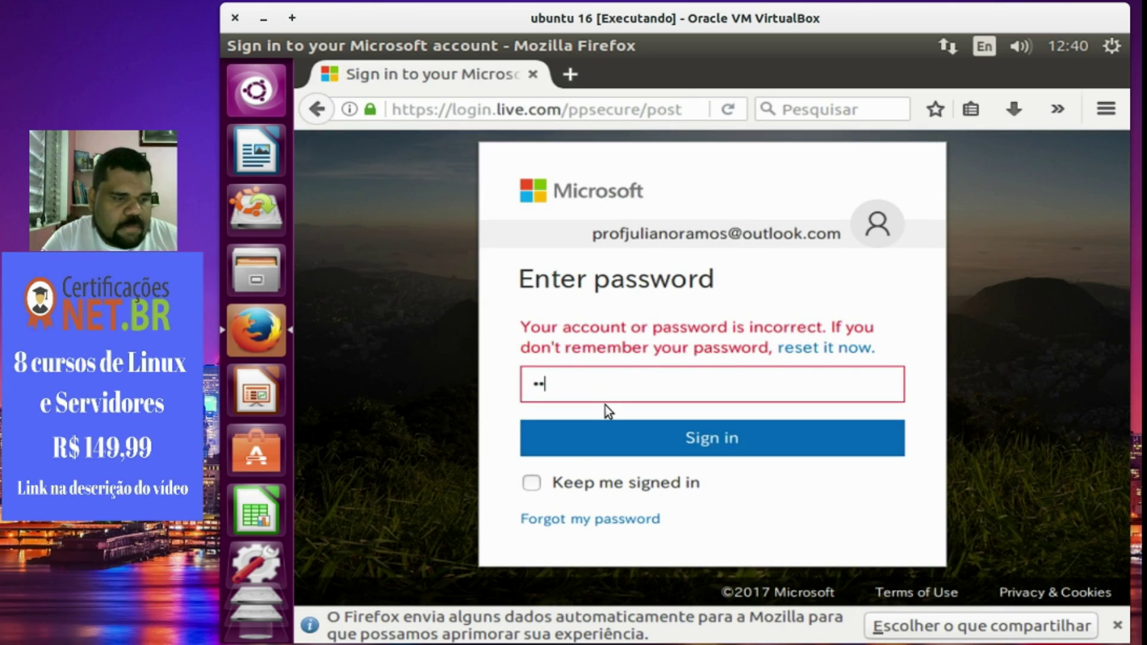
key(Return)
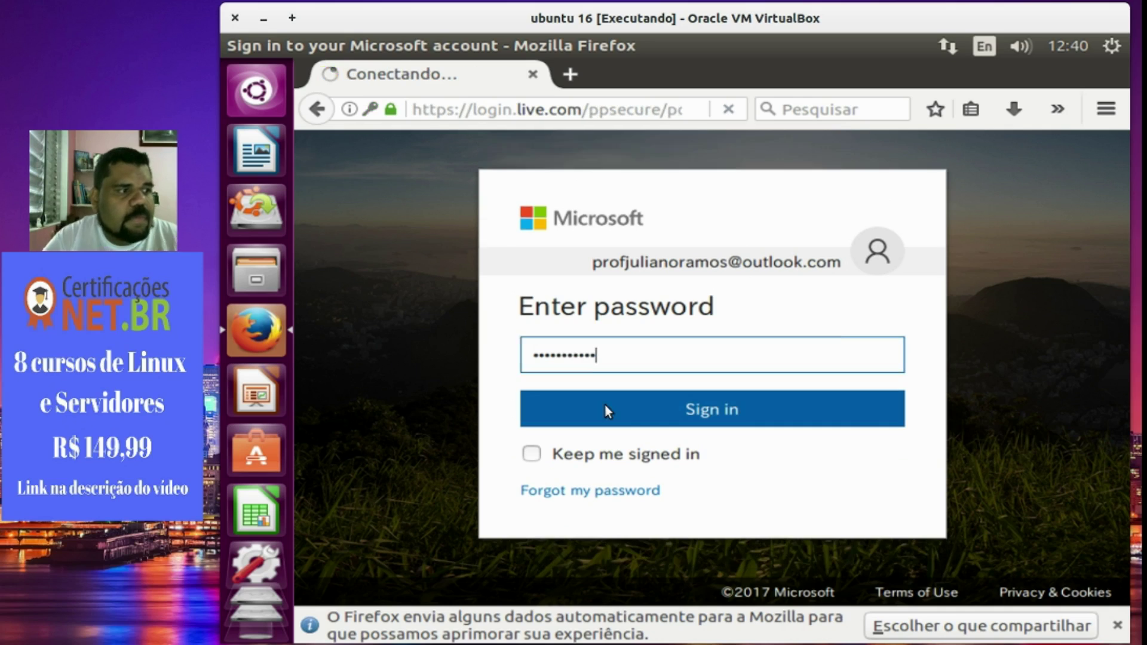
click(475, 304)
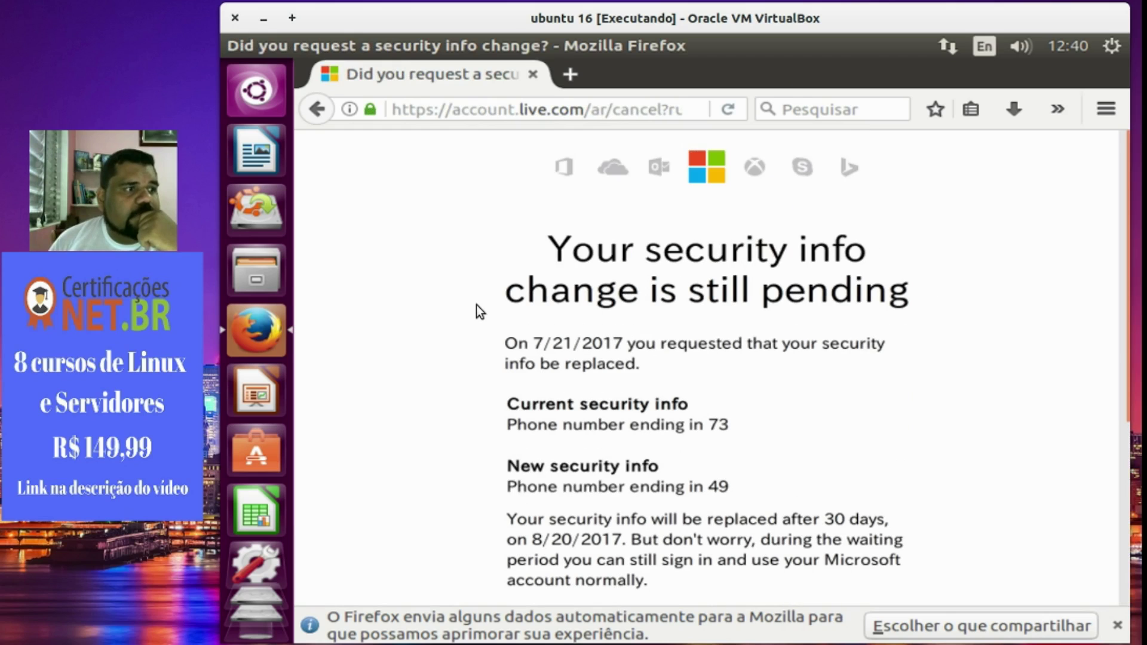
Continue past the pending security info notice with Next.
scroll(622, 446, down, 5)
scroll(623, 523, down, 1)
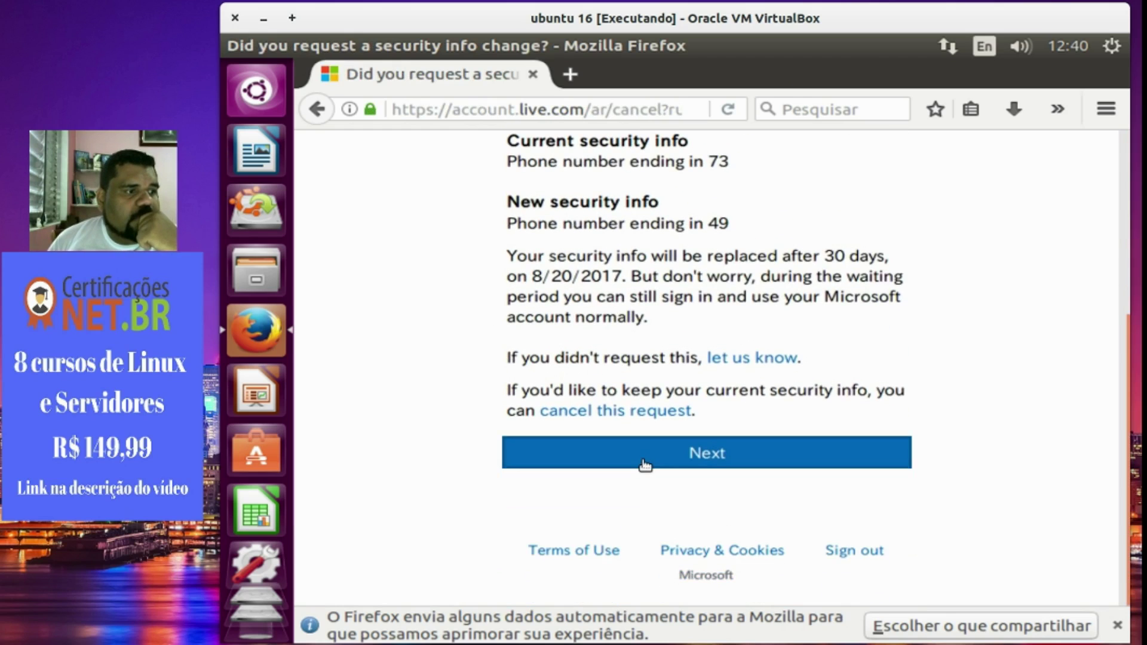
click(643, 460)
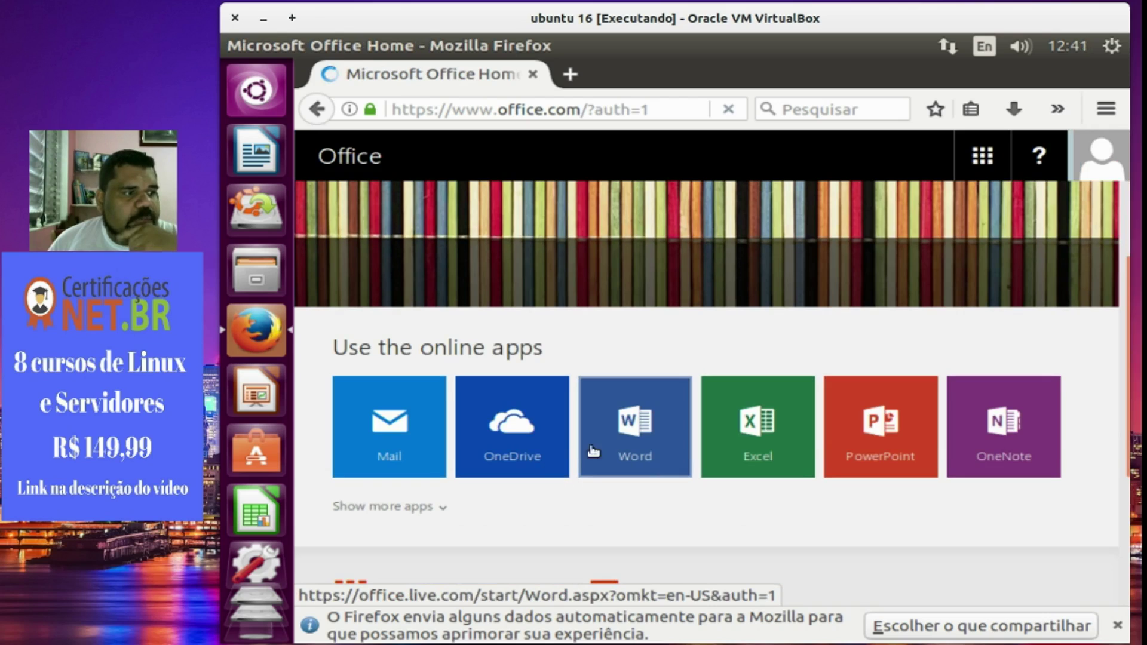
Open Word Online and create a new blank document.
click(619, 447)
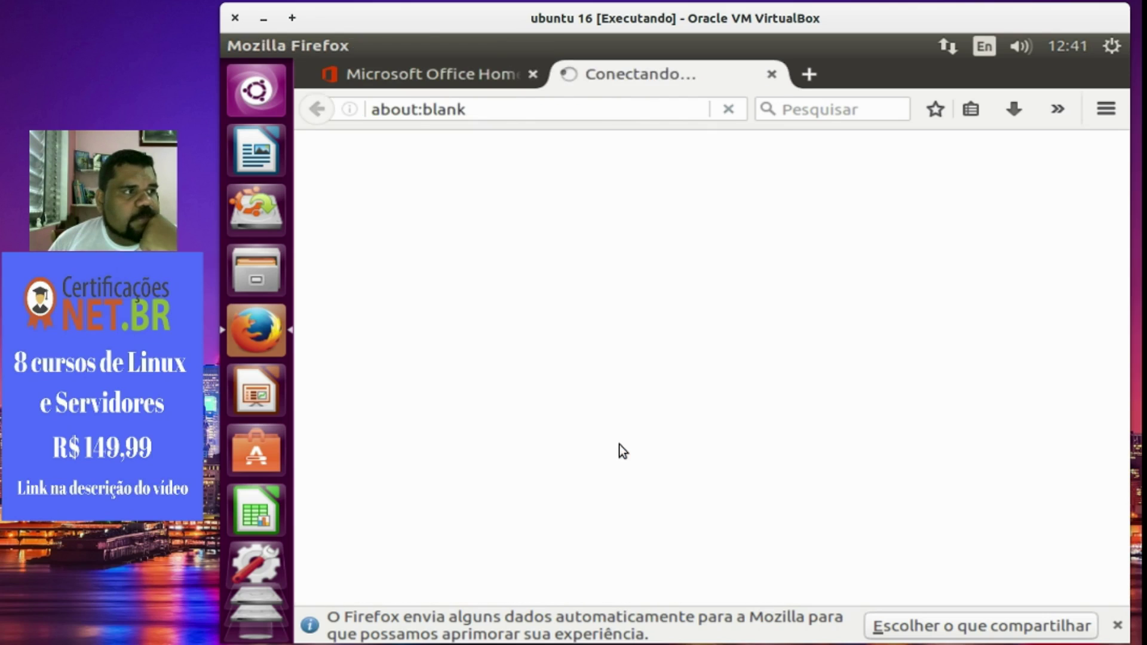
click(453, 73)
click(573, 71)
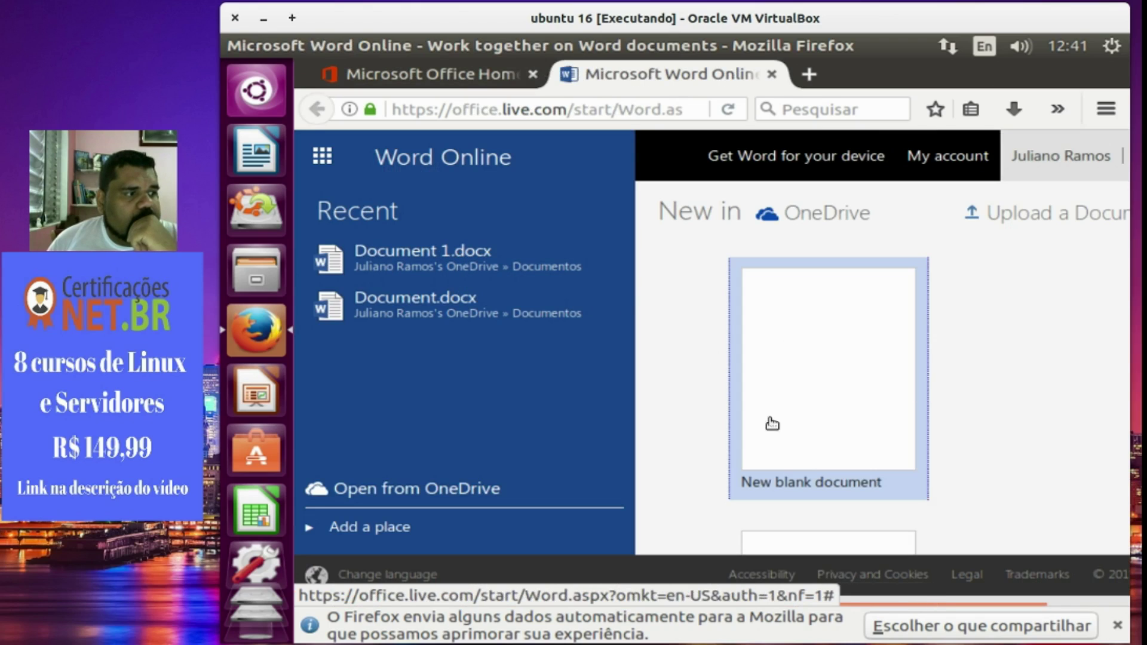
click(817, 384)
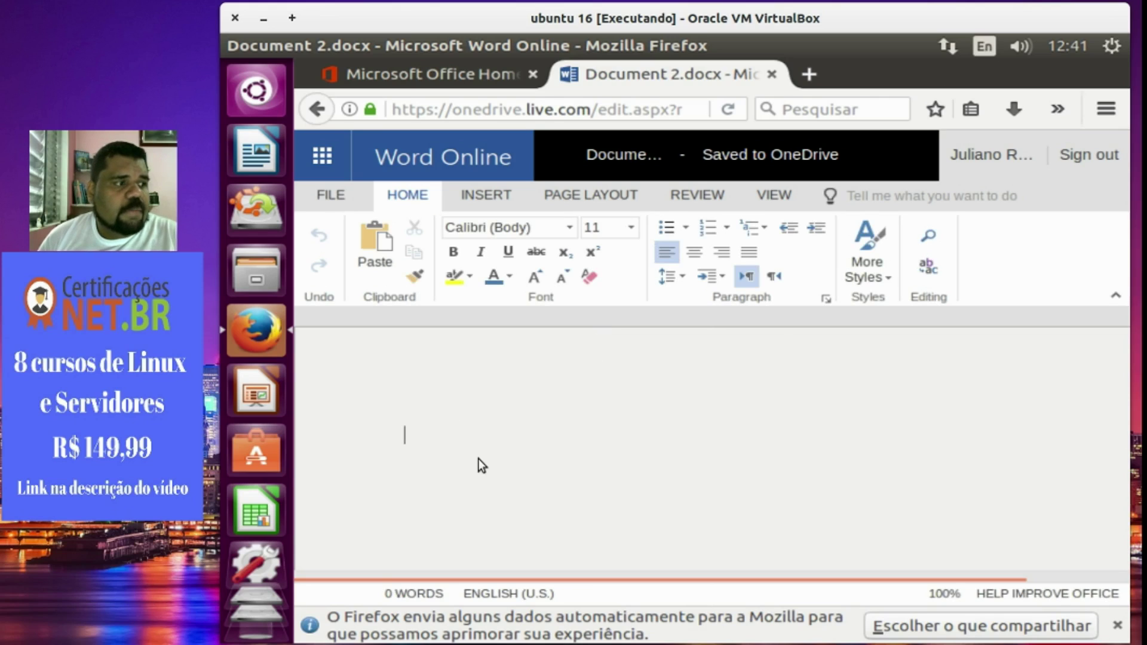
Type 'Realizei isto no word.' as the first line, fixing typos, and start a new line.
text(E)
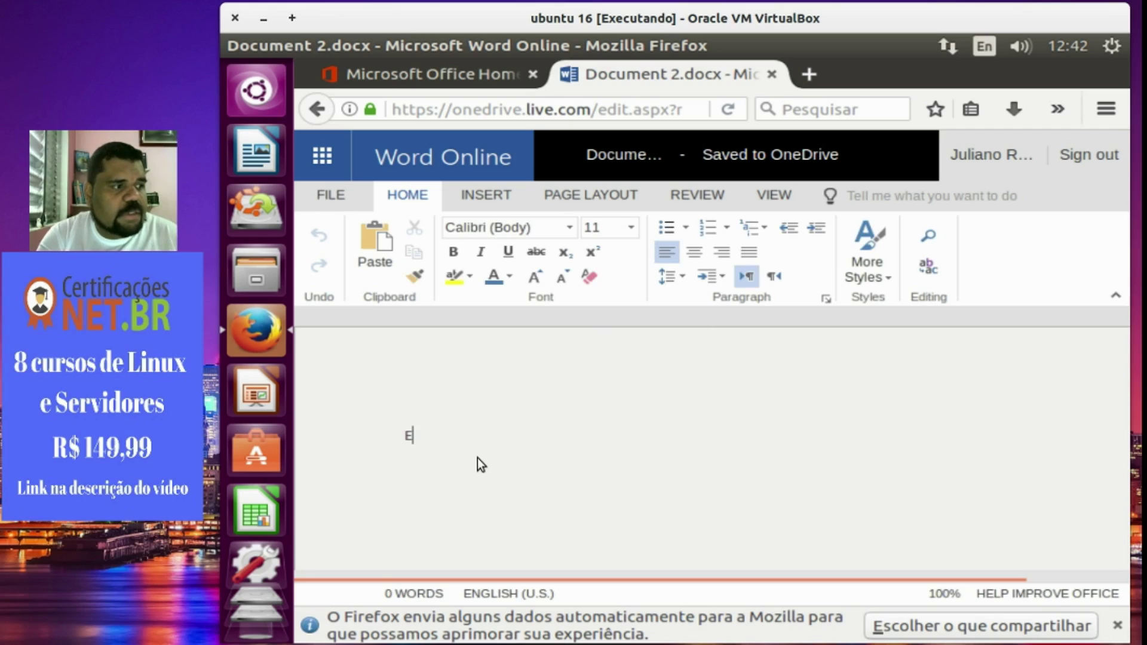
text(ste [e um)
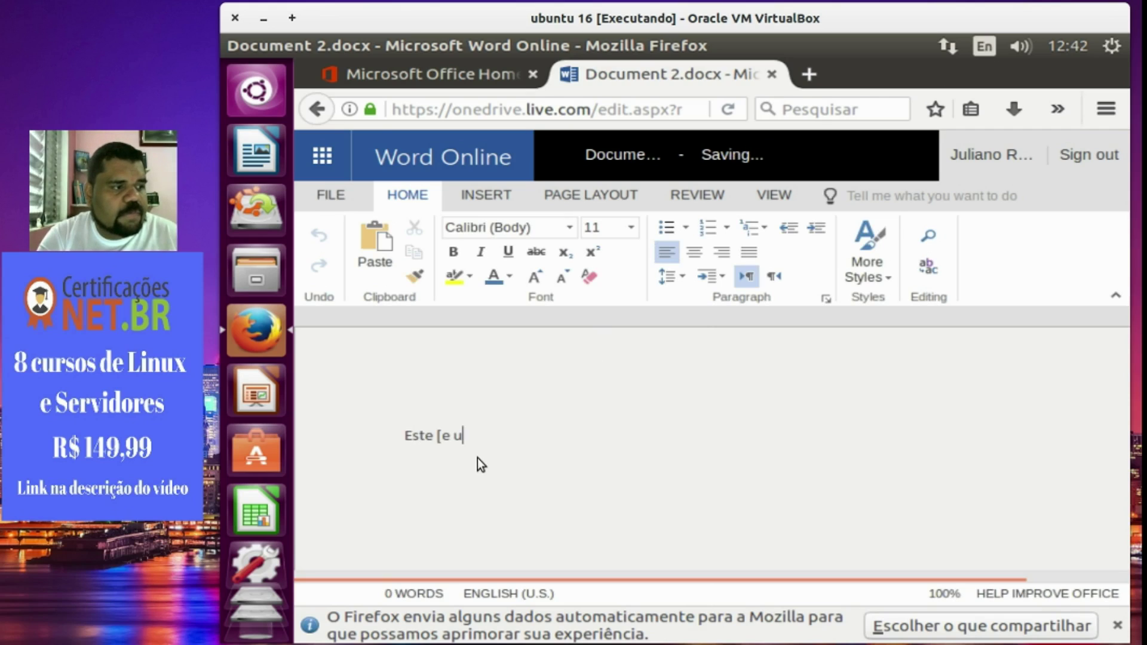
key(BackSpace)
key(BackSpace)
key(BackSpace)
key(BackSpace)
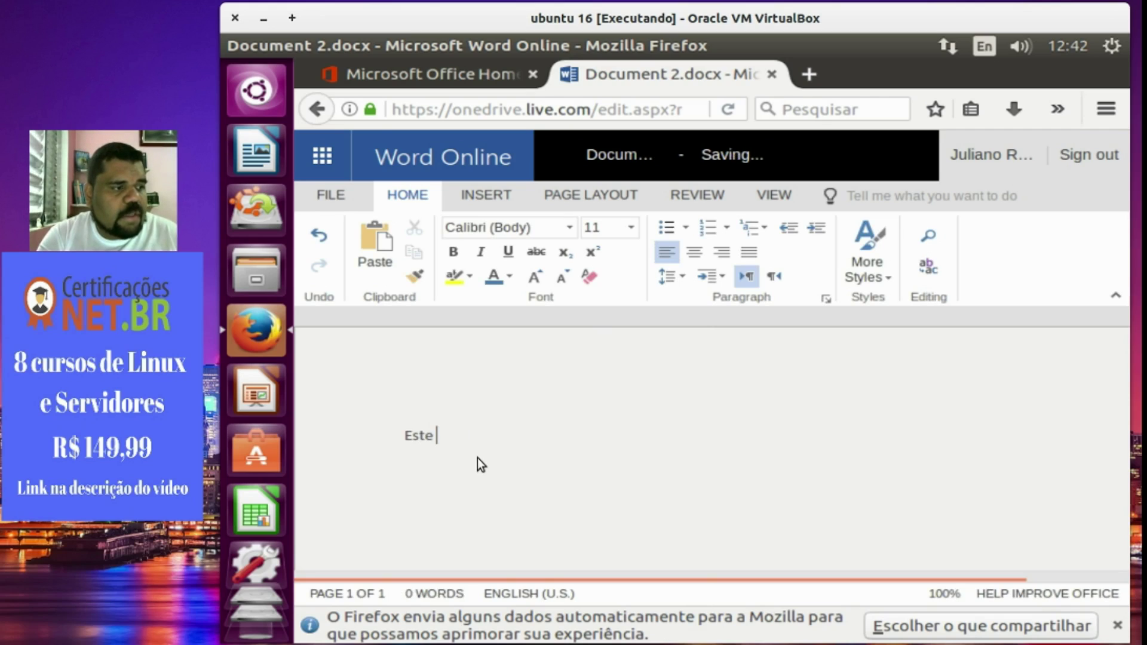
key(BackSpace)
key(BackSpace)
text(Realiza)
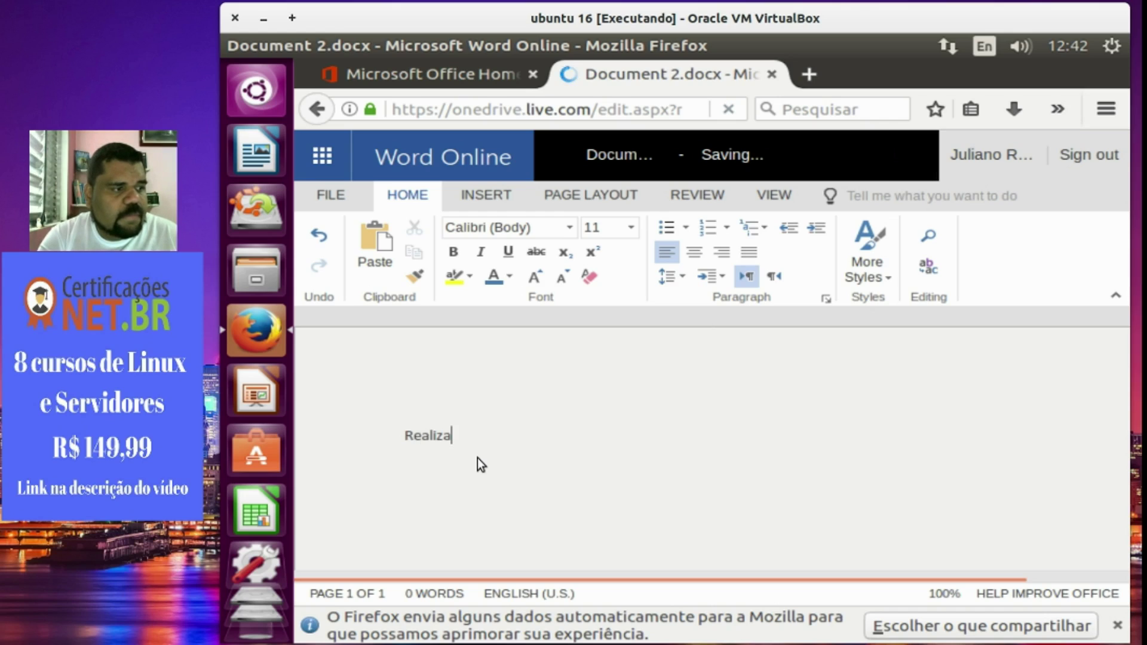
key(BackSpace)
text(ei isto no wo)
key(BackSpace)
key(BackSpace)
key(BackSpace)
key(BackSpace)
key(BackSpace)
key(BackSpace)
key(BackSpace)
key(BackSpace)
text(to no wro)
key(BackSpace)
key(BackSpace)
text(ord.)
key(Return)
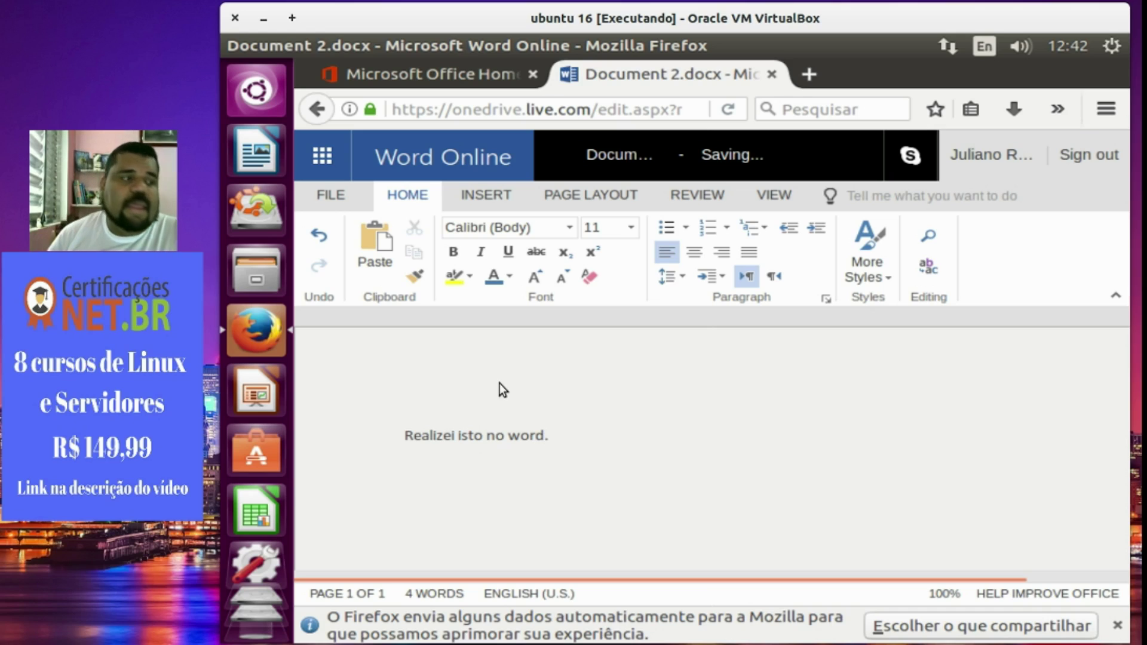
Insert a 3-column table filled with Teste 1–3 and Teste 4–6, then return to the sentence.
click(491, 197)
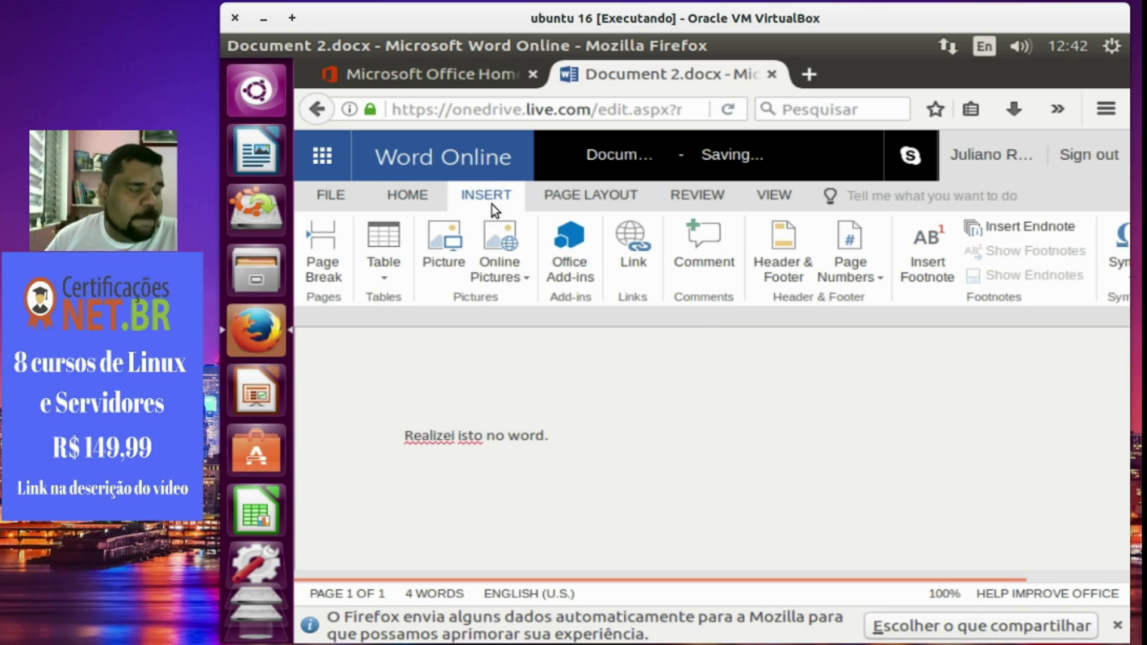
click(392, 266)
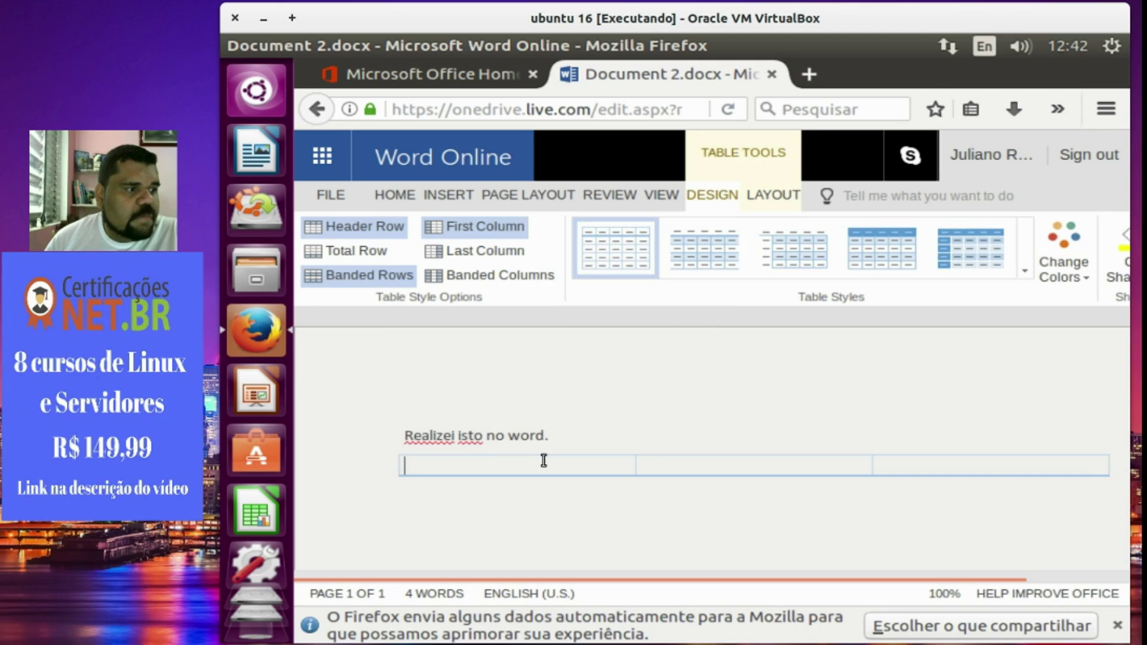
text(Teste 1)
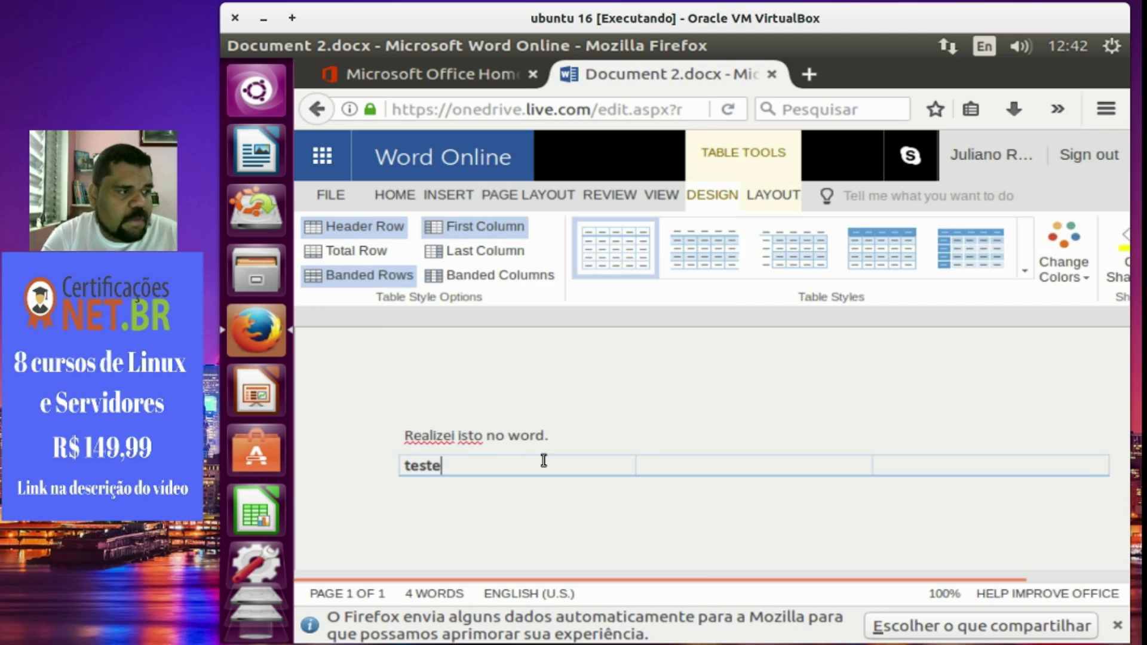
text(teste 2teste 3)
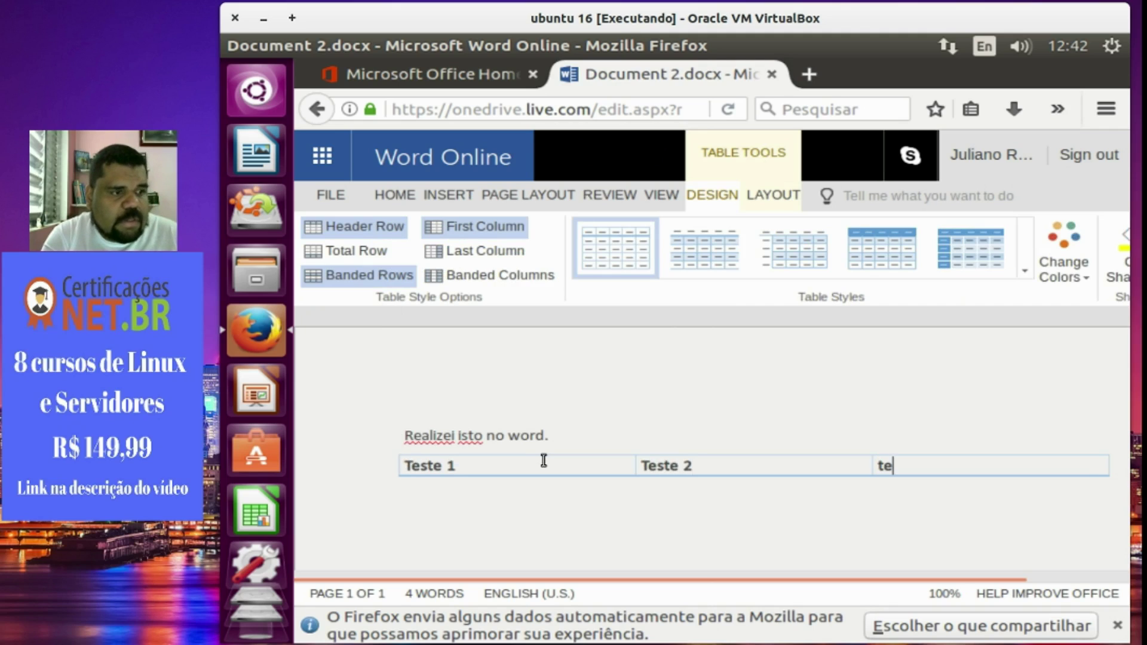
key(Tab)
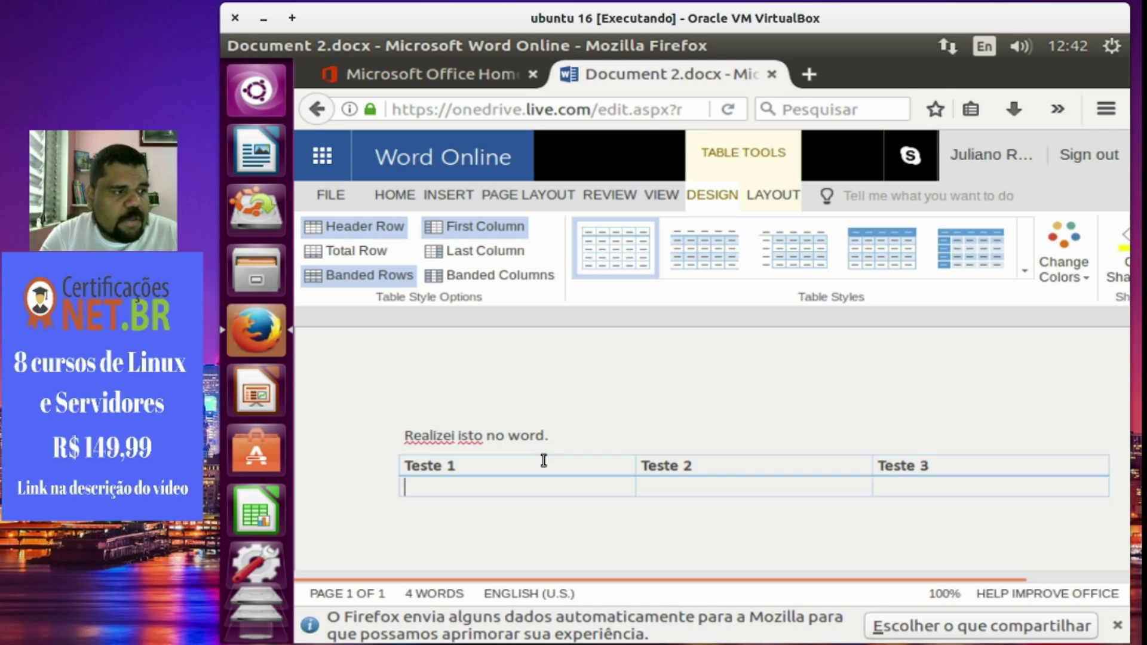
text(test)
text(e 4)
text(teste 5 )
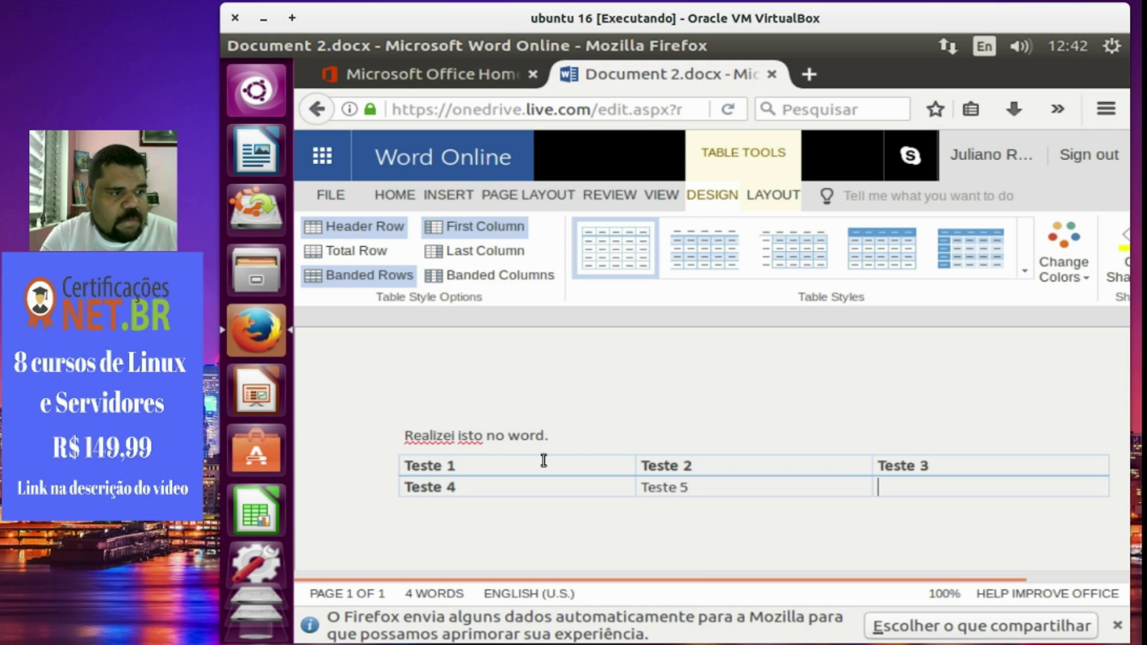
text(teste 6)
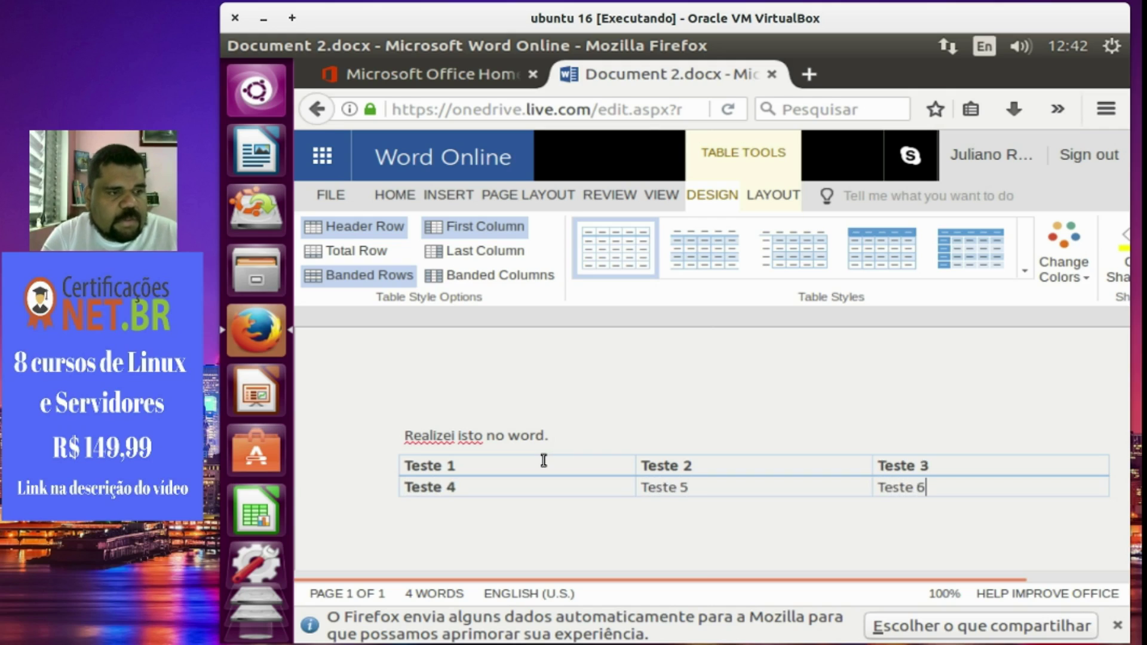
click(546, 406)
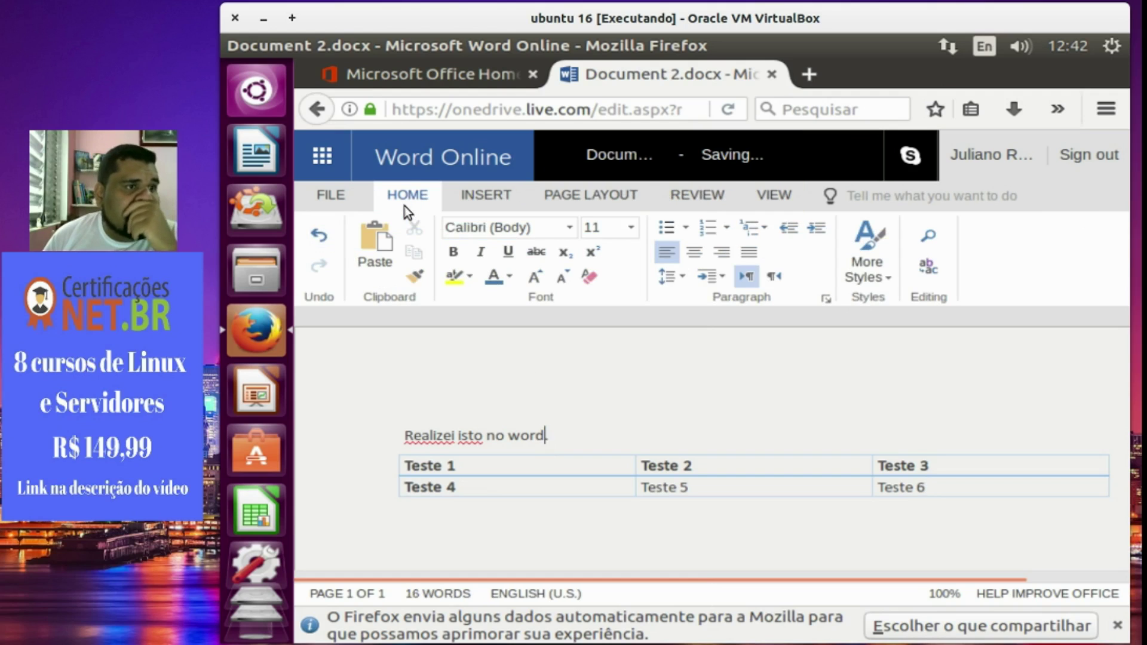
Download a copy of Document 2.docx from Word Online and save the file.
click(324, 157)
click(324, 157)
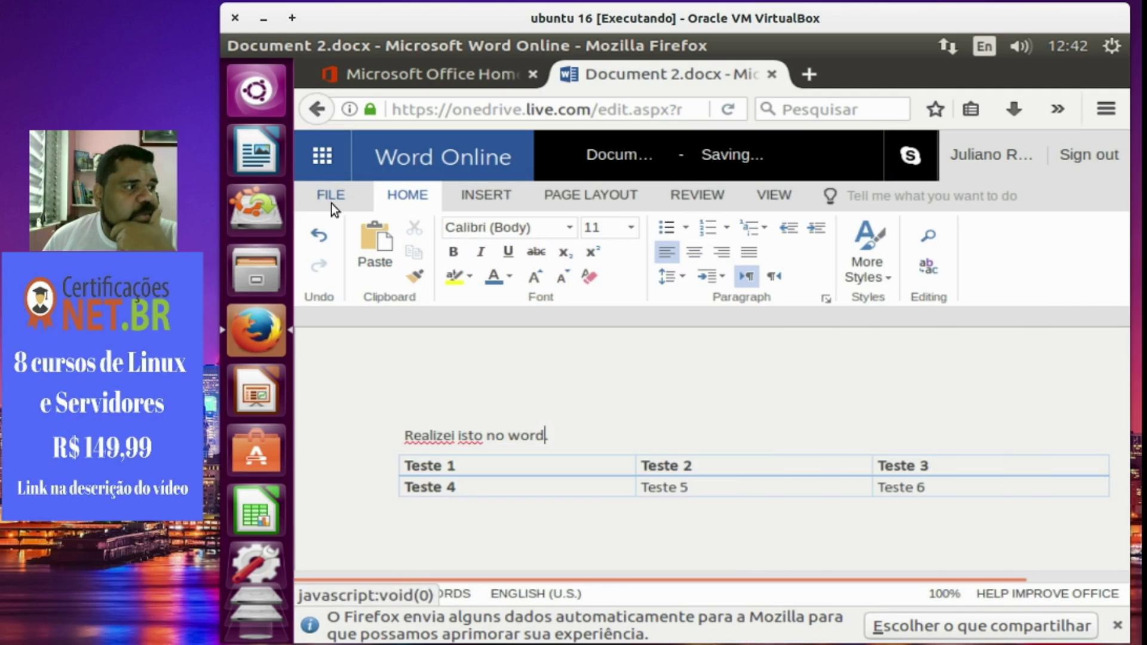
click(331, 203)
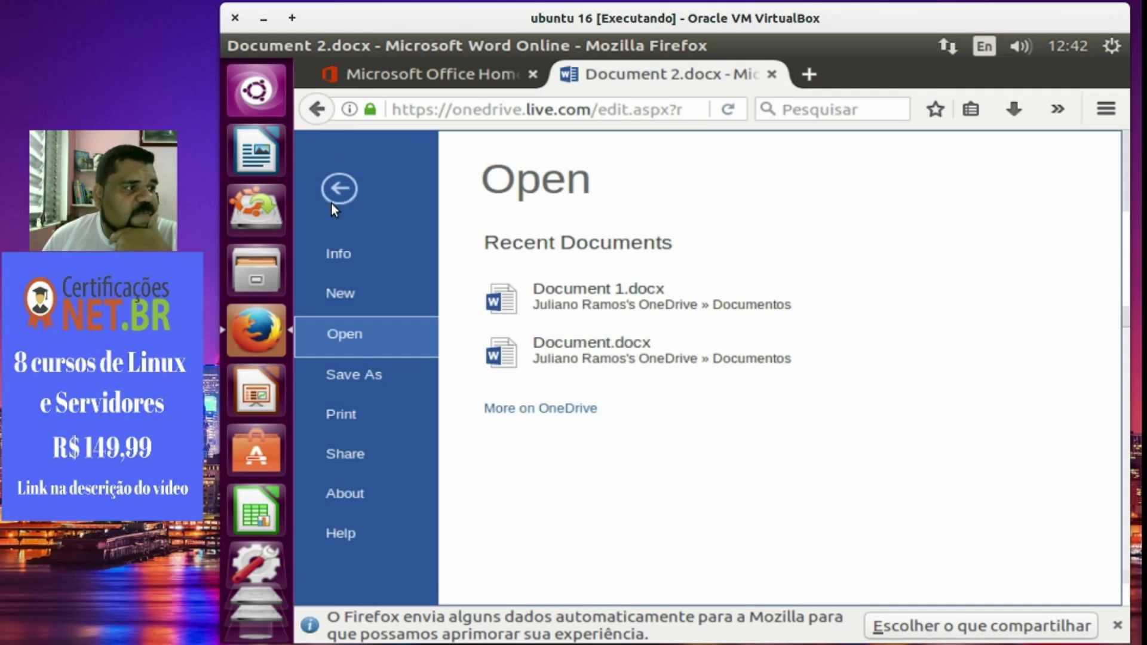
click(339, 375)
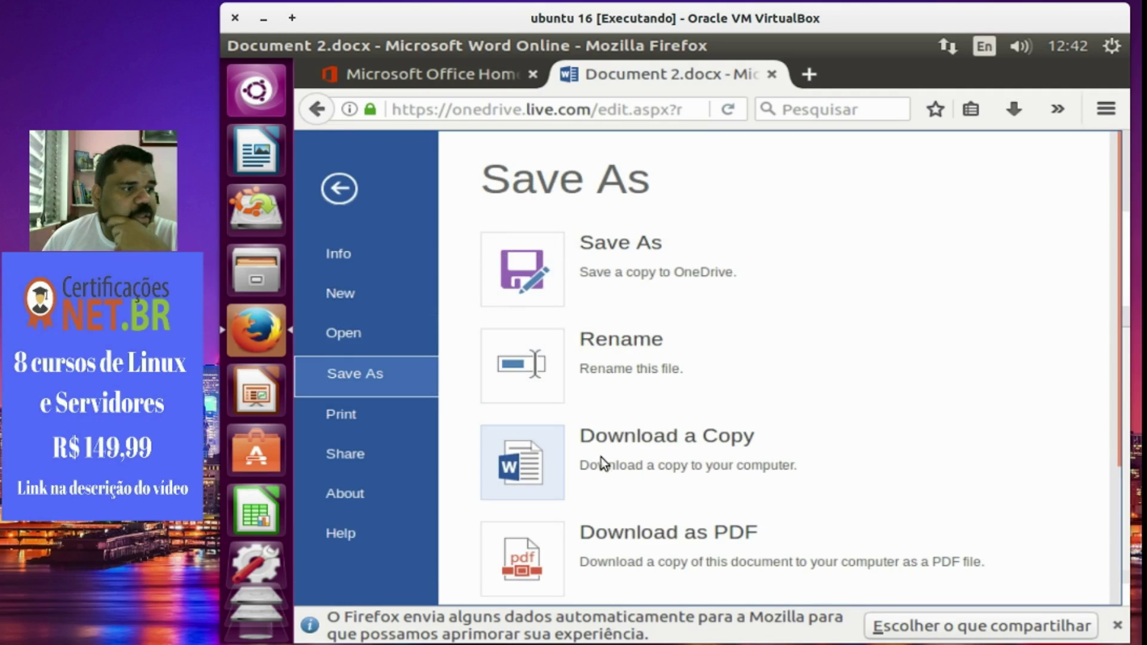
click(549, 461)
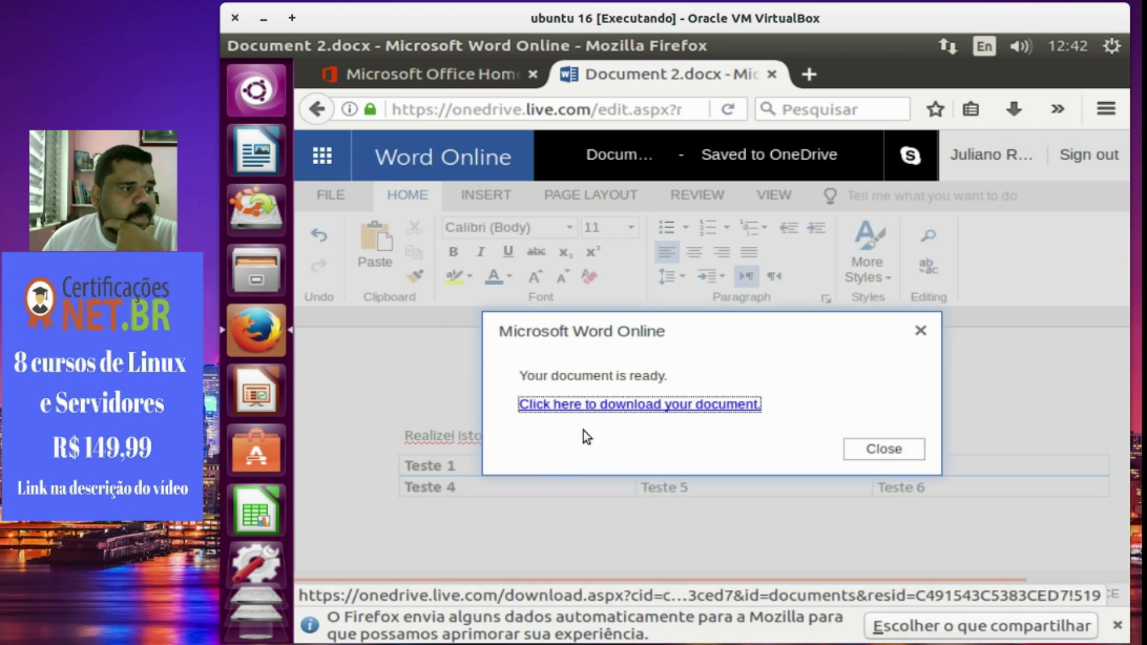
click(604, 405)
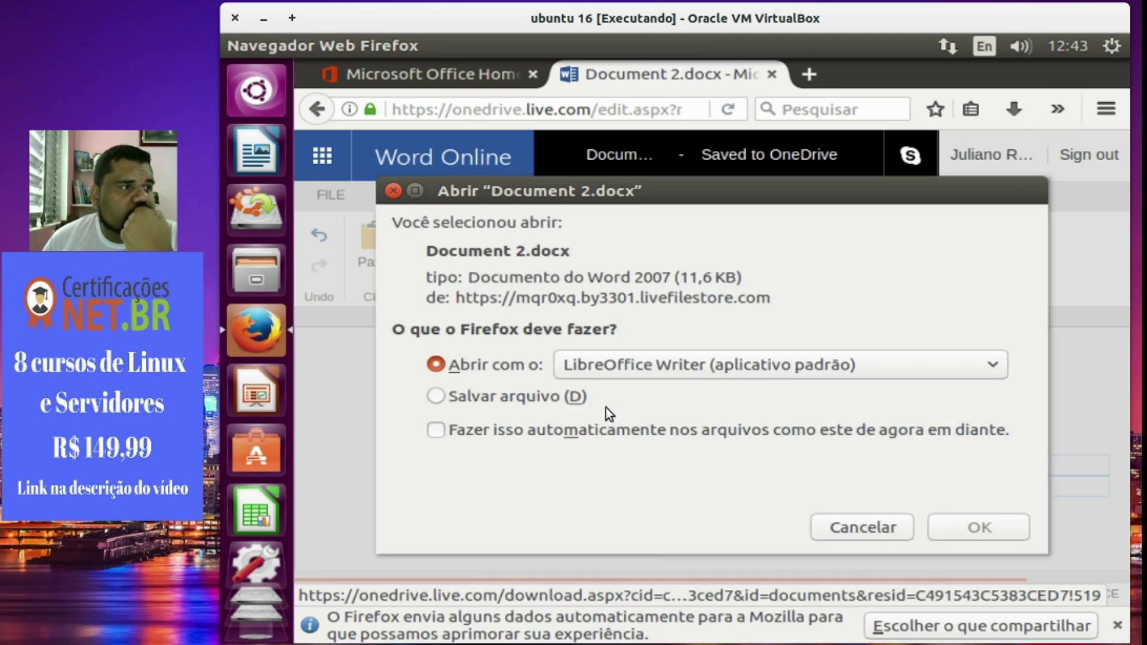
click(535, 396)
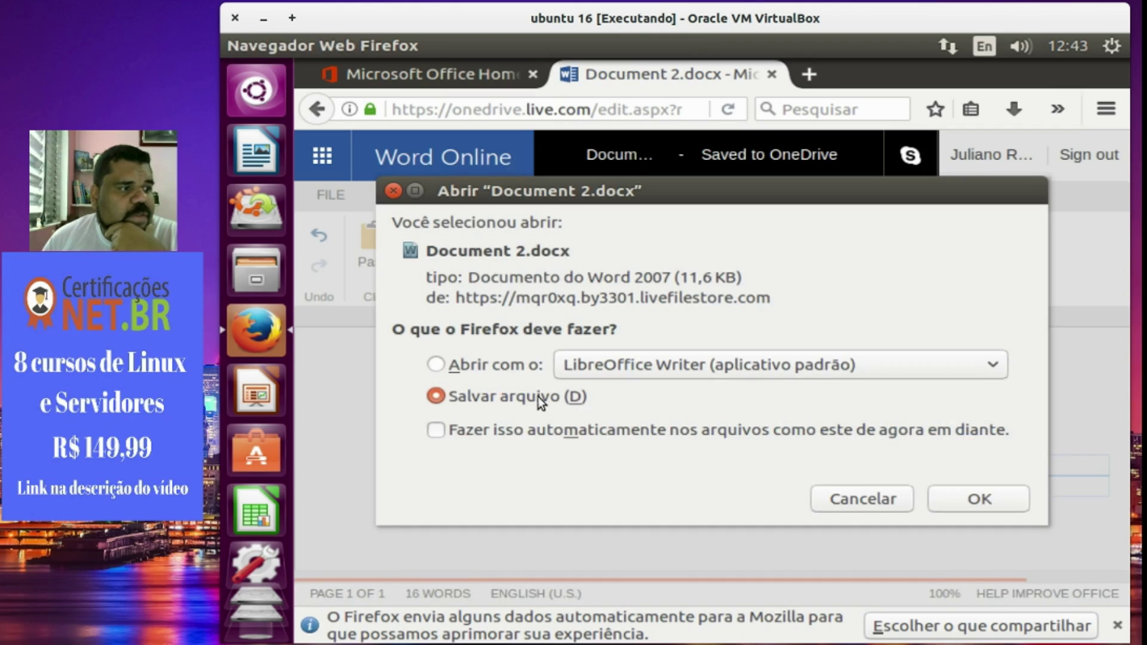
click(952, 497)
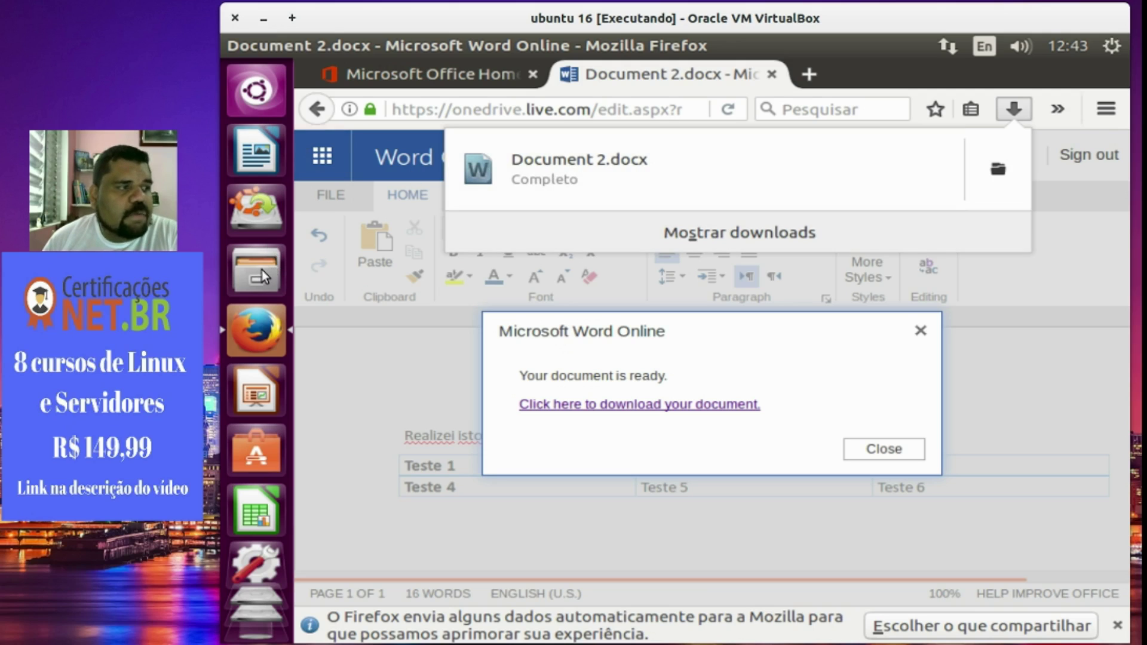
Open the Downloads folder in the Files manager.
key(Escape)
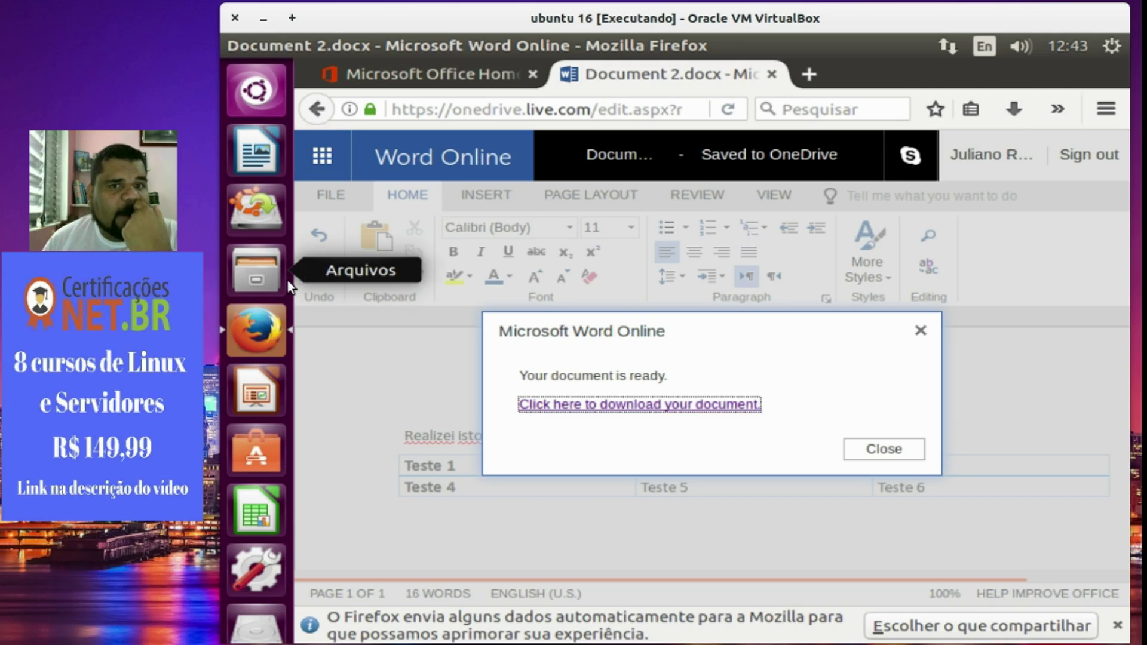
click(279, 278)
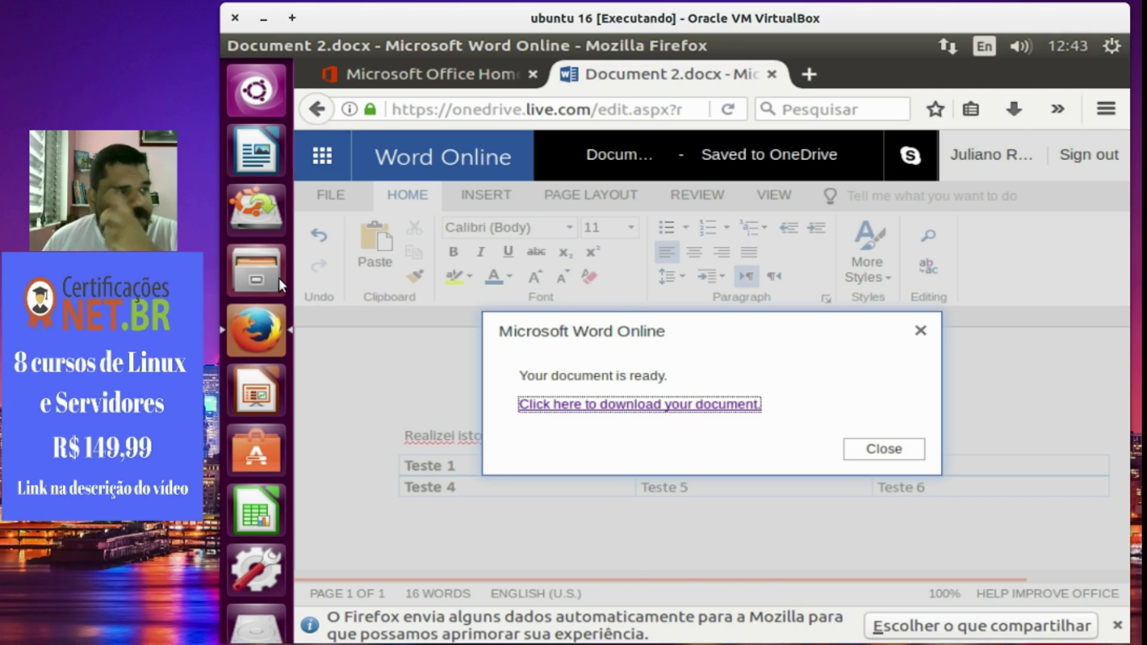
double_click(986, 166)
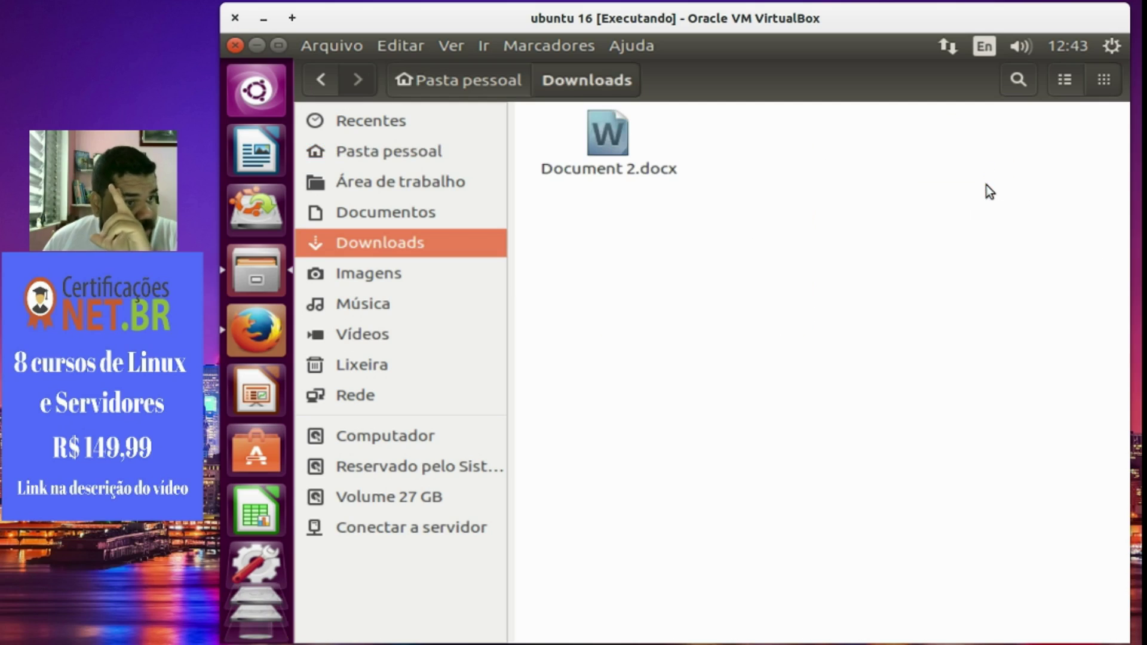
Open Document 2.docx with LibreOffice Writer and hide the Propriedades sidebar to show the table.
right_click(653, 178)
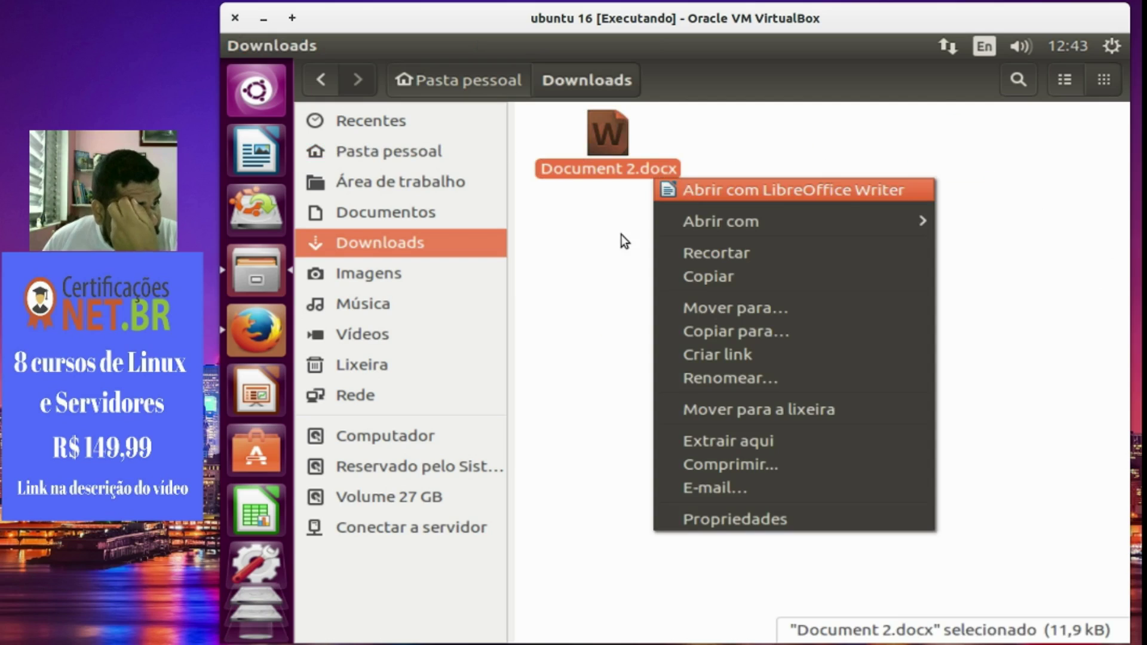
double_click(619, 148)
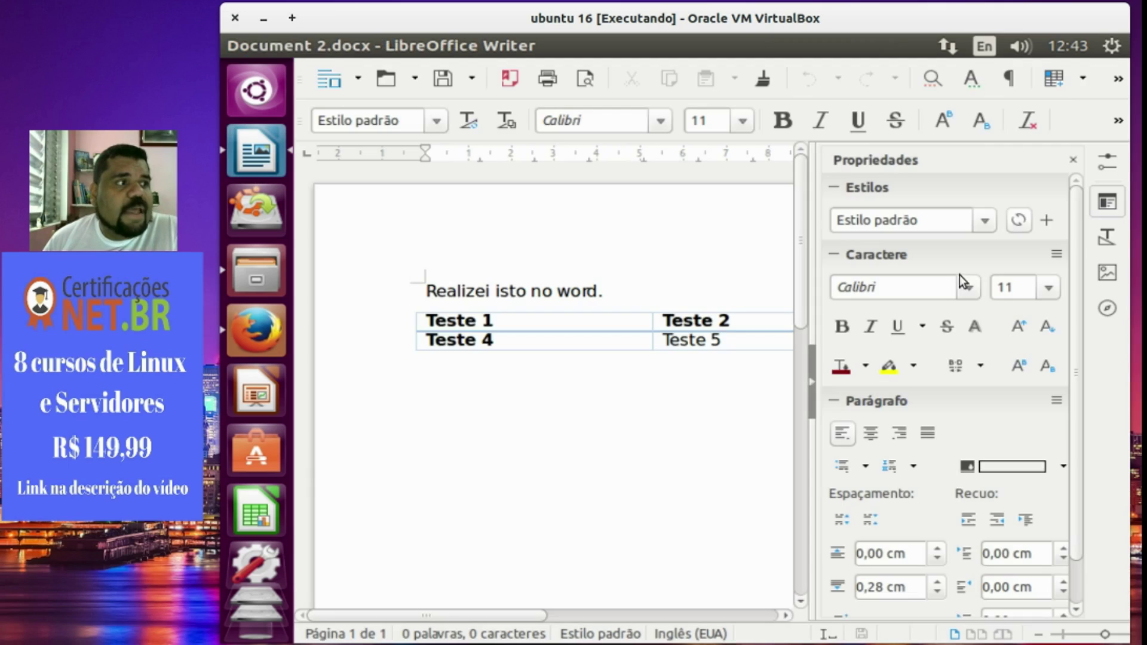
click(813, 401)
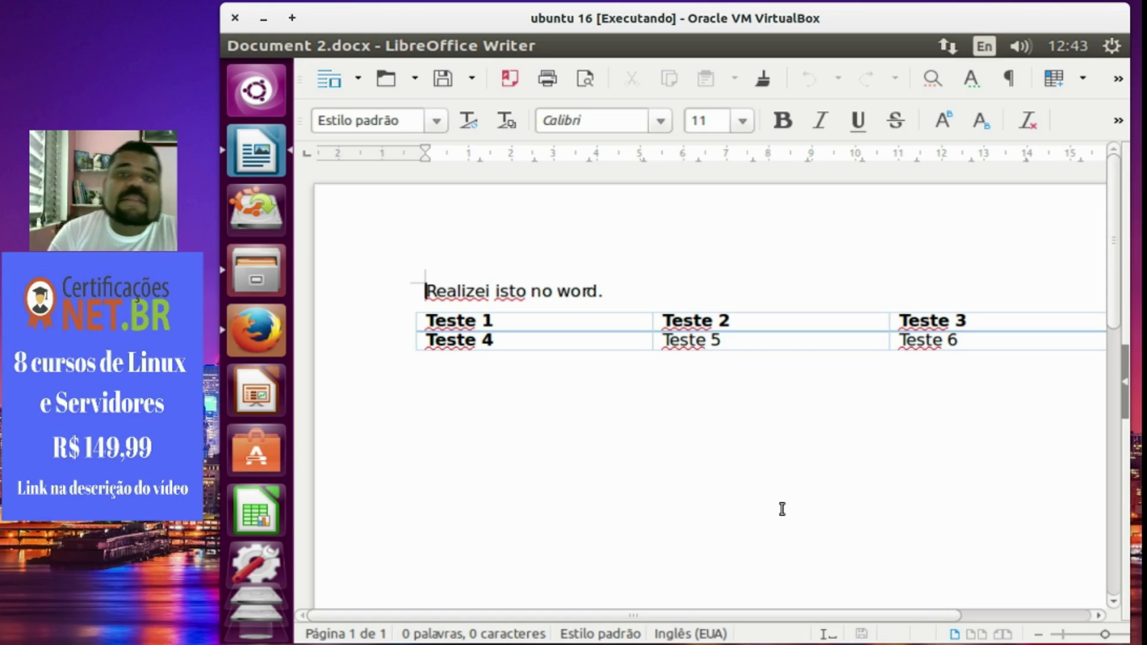
mouse_move(262, 46)
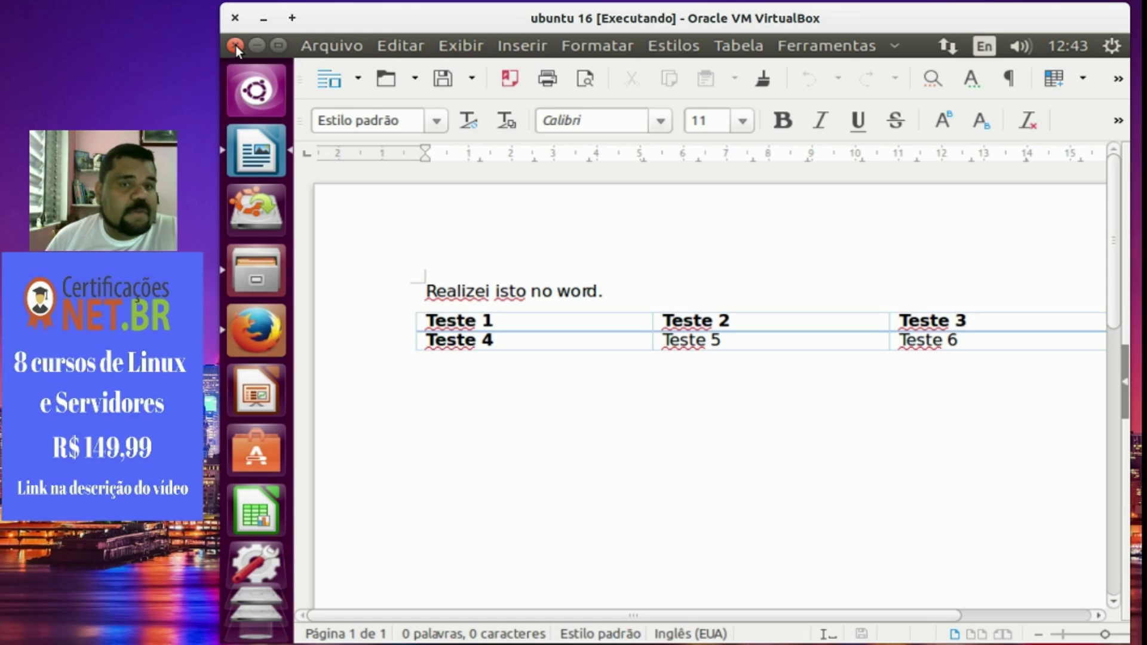
Close Writer, the Files window and Firefox, confirming Fechar abas for both tabs.
click(235, 45)
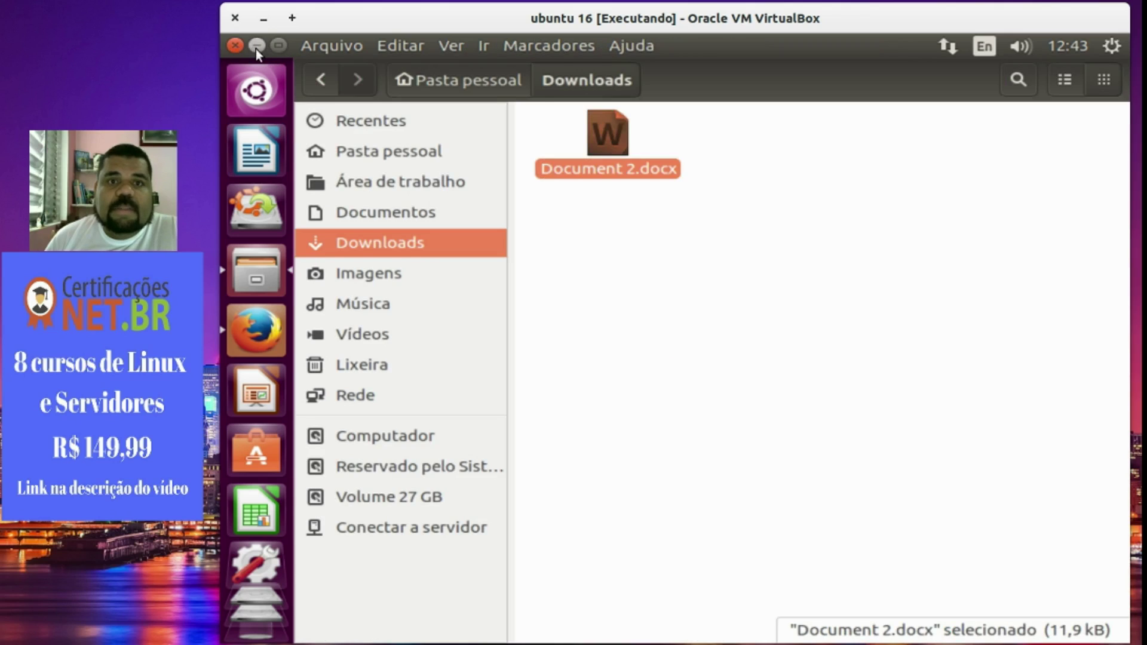
click(235, 46)
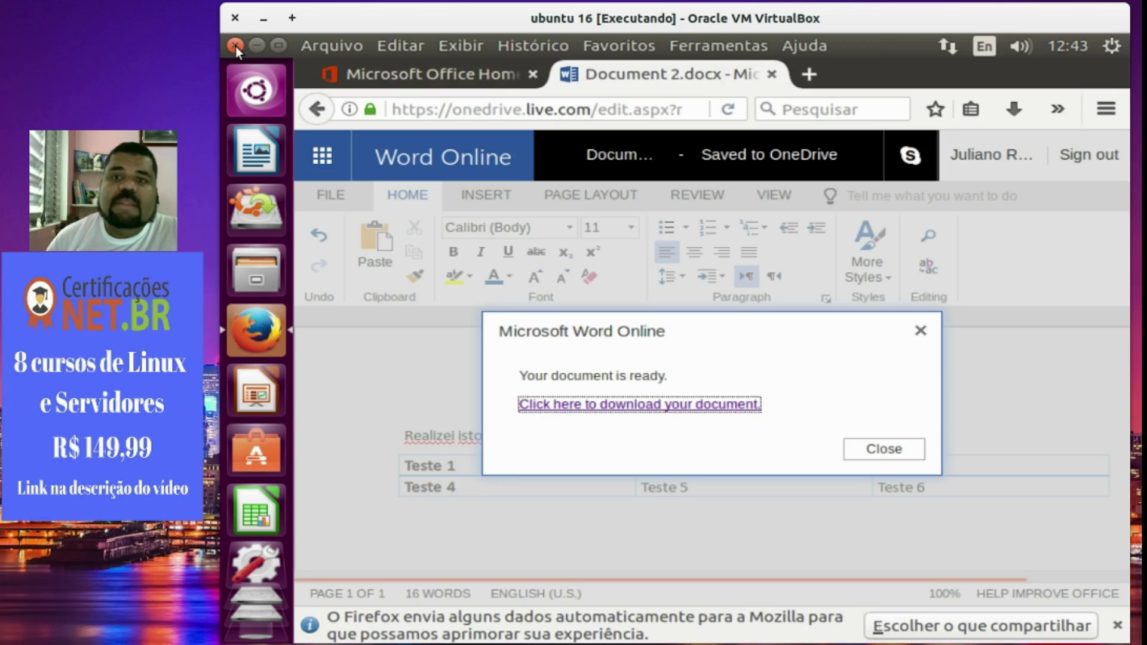
click(236, 47)
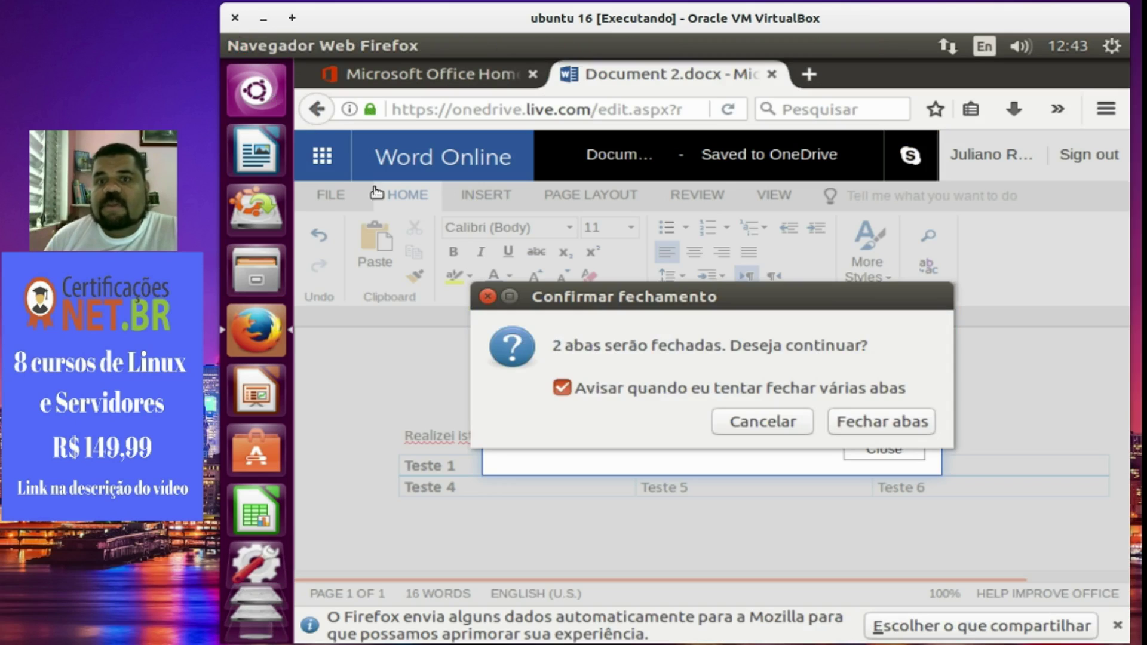
click(852, 425)
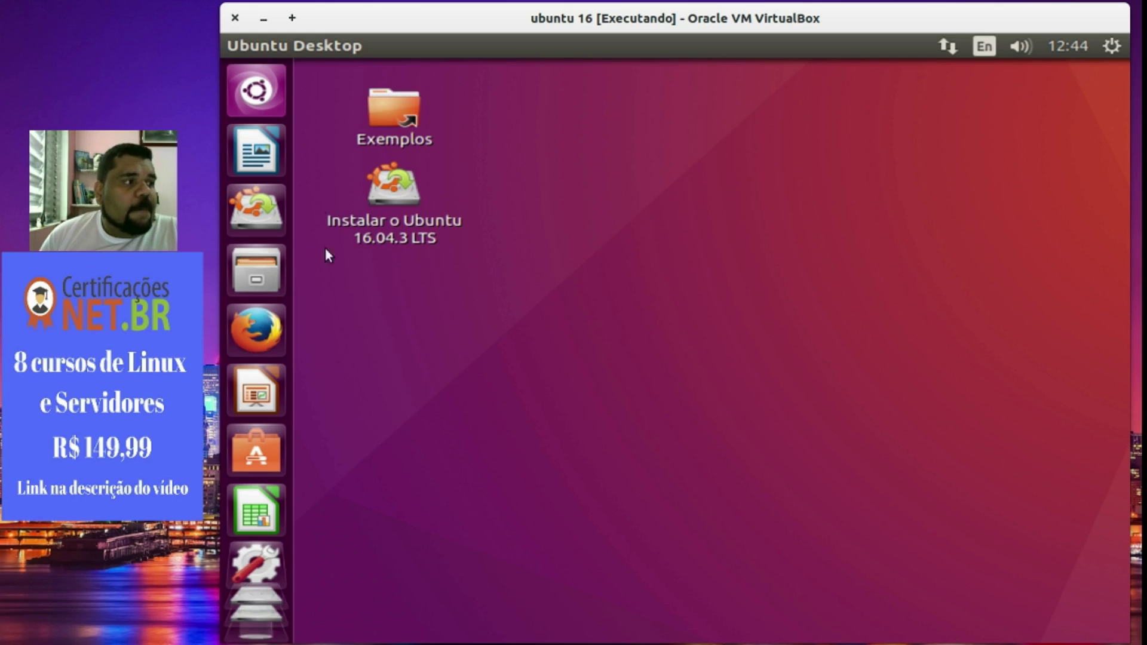
Show the Dash's installed applications and scroll down to LibreOffice Calc, Draw, Impress, Math and Writer.
click(257, 91)
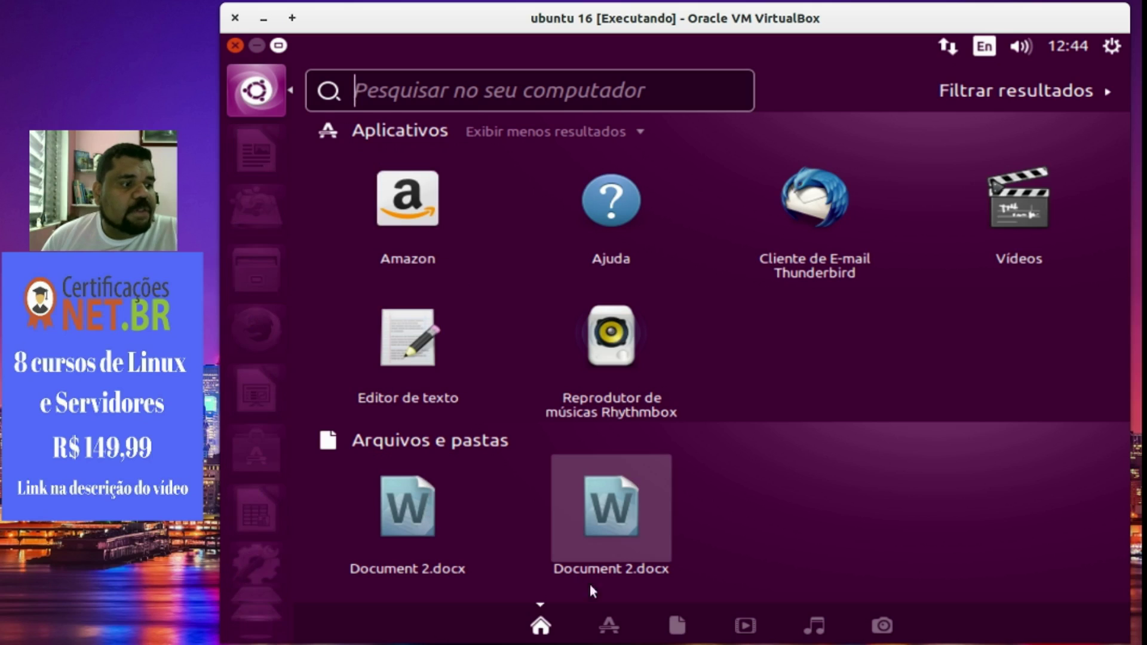
click(608, 624)
scroll(593, 445, down, 5)
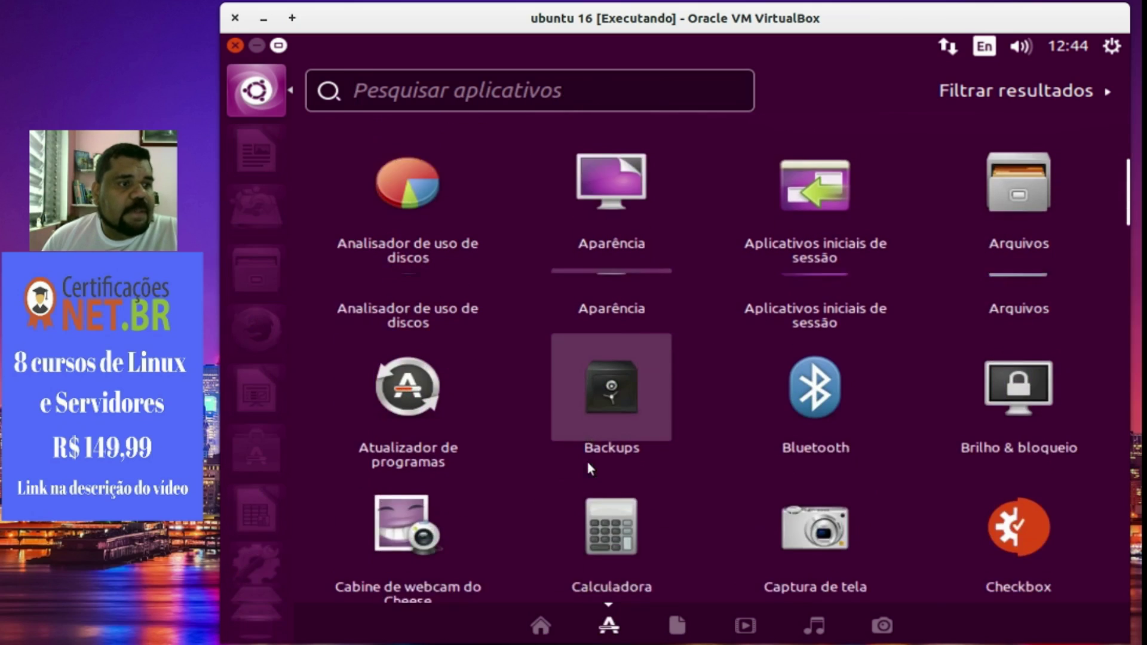
scroll(588, 465, down, 2)
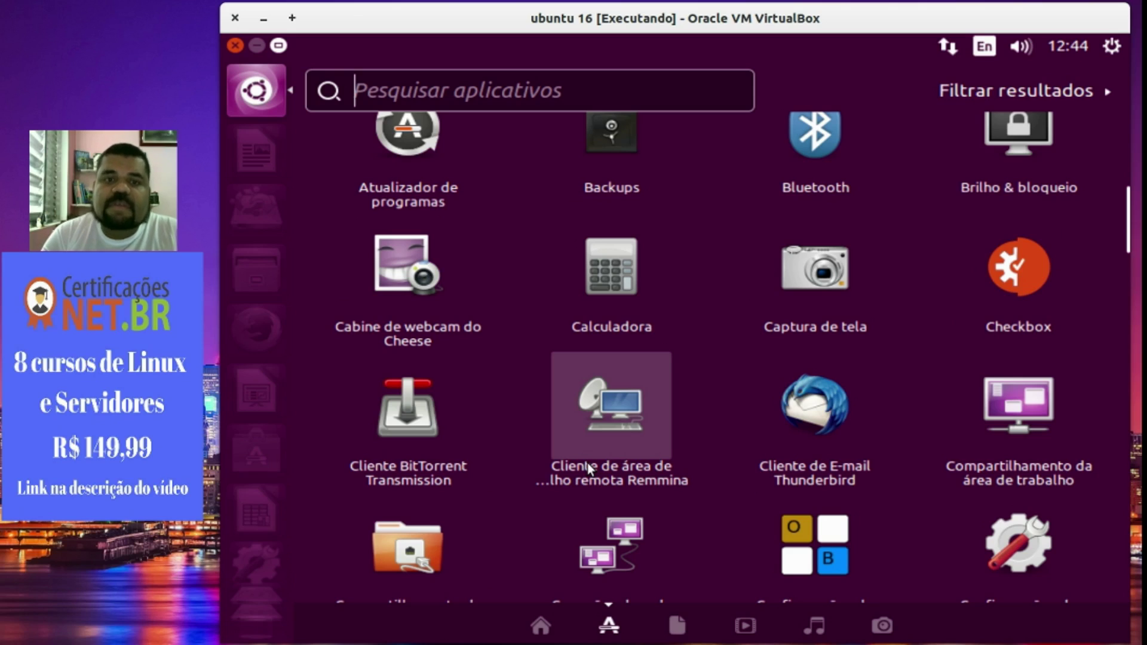
scroll(587, 419, down, 5)
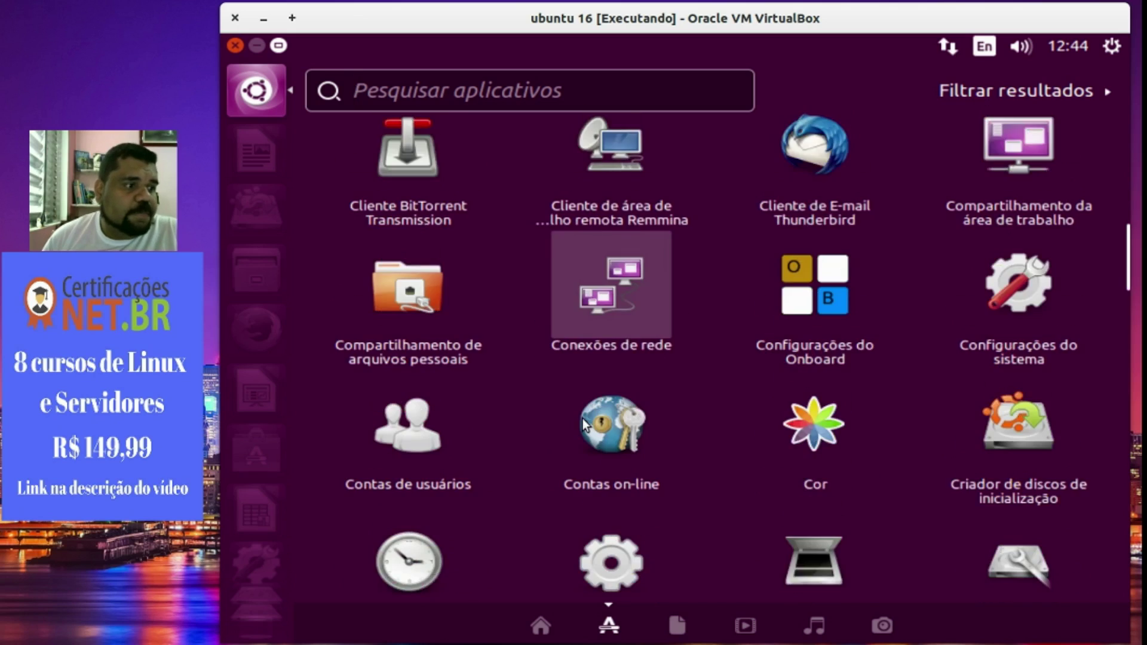
scroll(564, 443, down, 6)
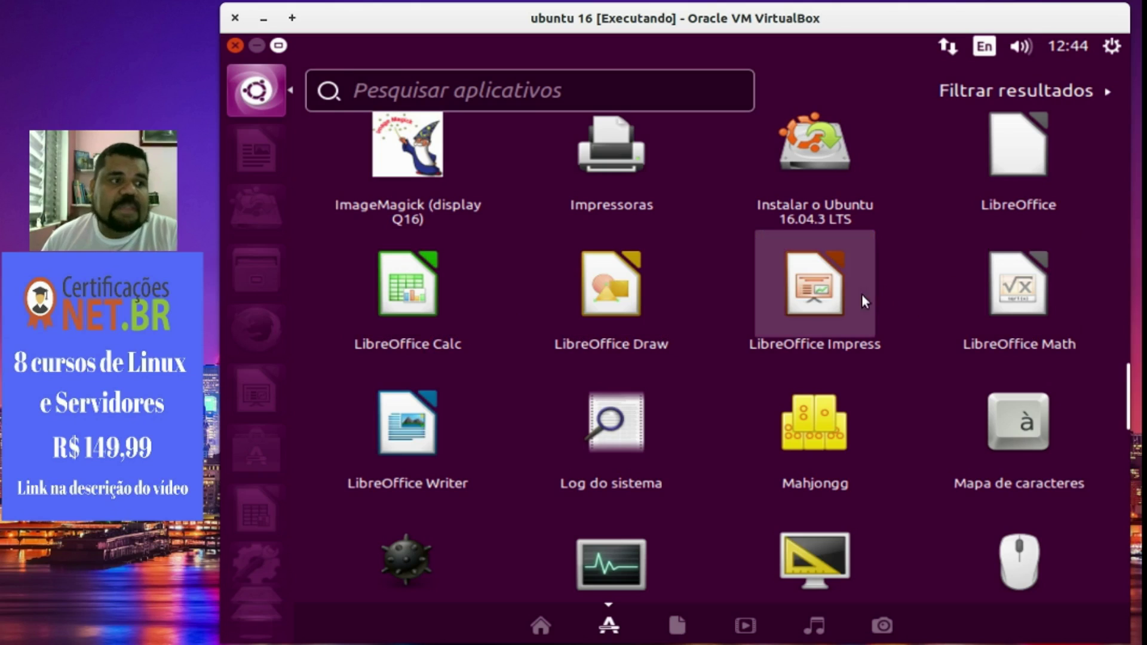
Launch LibreOffice Impress with a new presentation and bring up slide 1's design chooser.
click(819, 320)
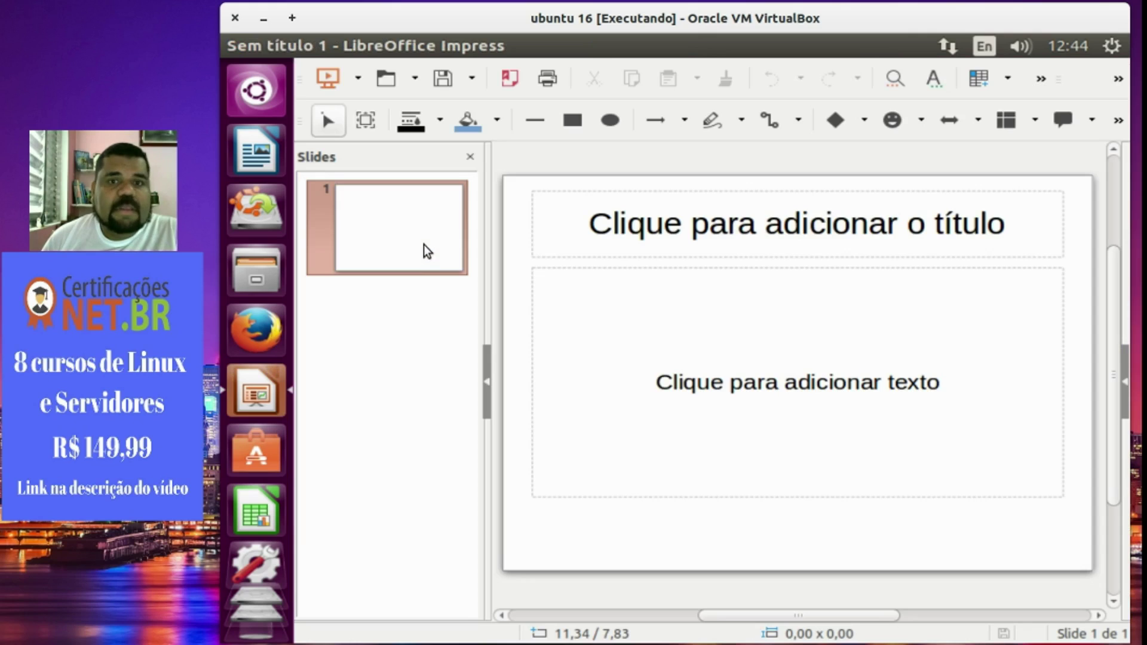
right_click(424, 245)
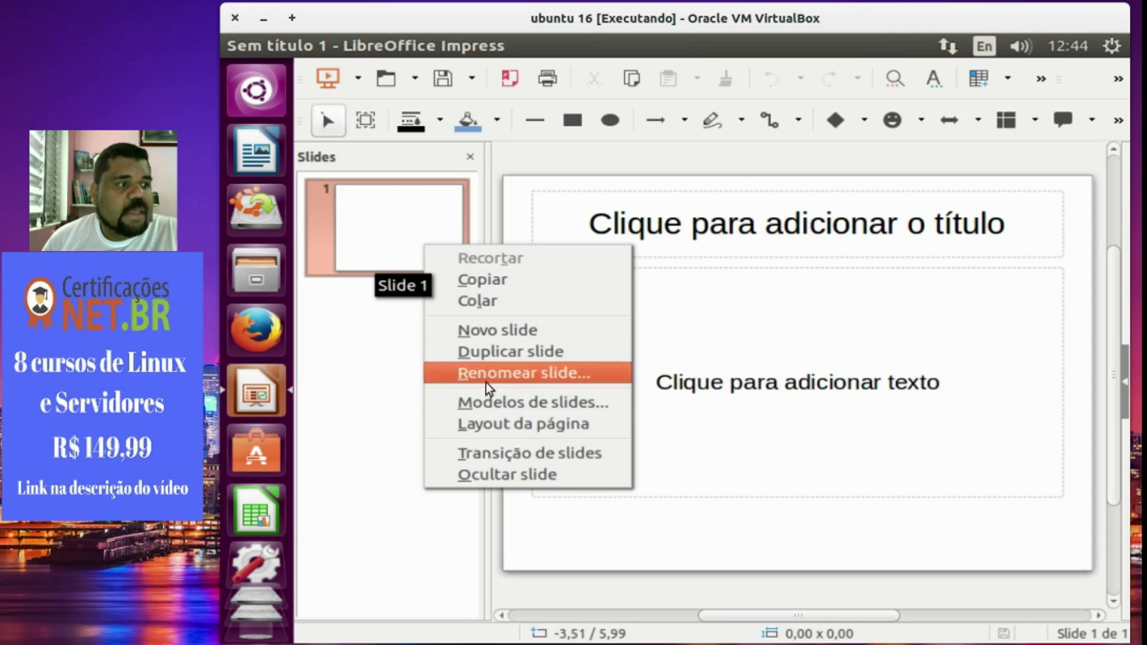
click(494, 402)
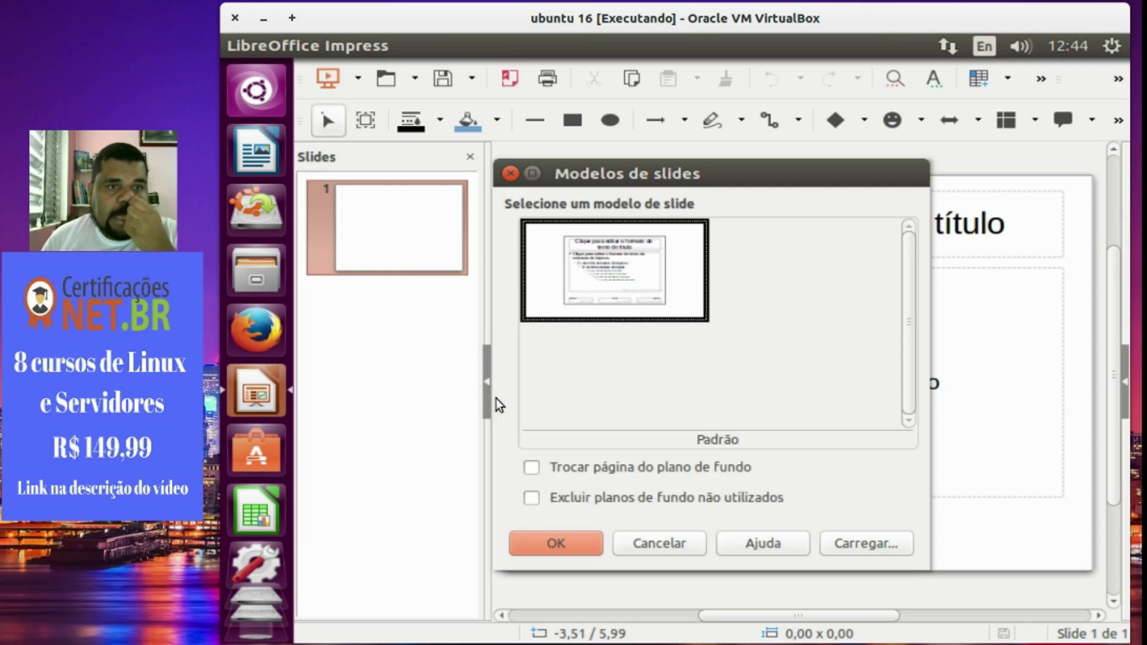
click(664, 472)
click(665, 474)
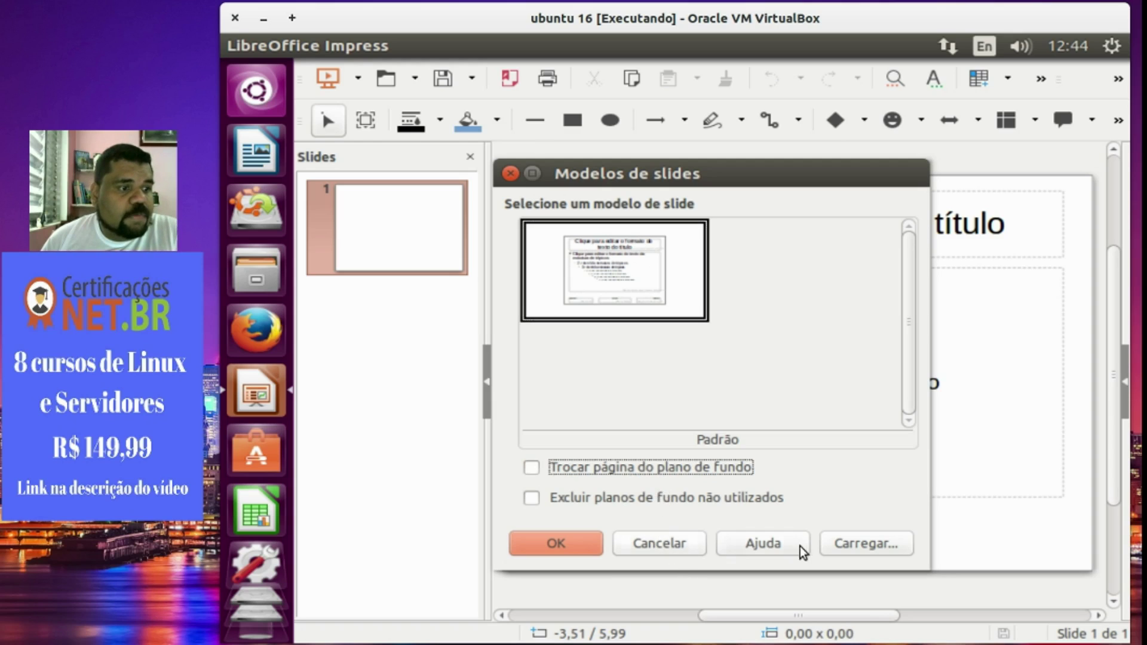
Load the Apresentações Midnightblue designs and apply midnightblue1 to the slide.
click(844, 542)
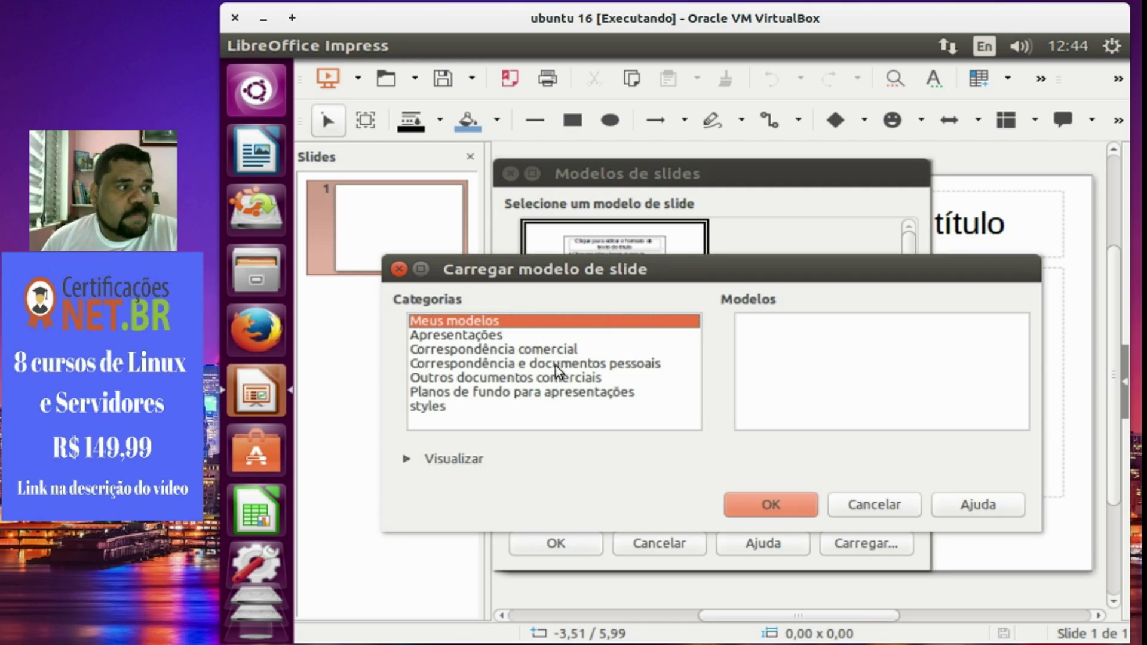
click(519, 340)
click(757, 364)
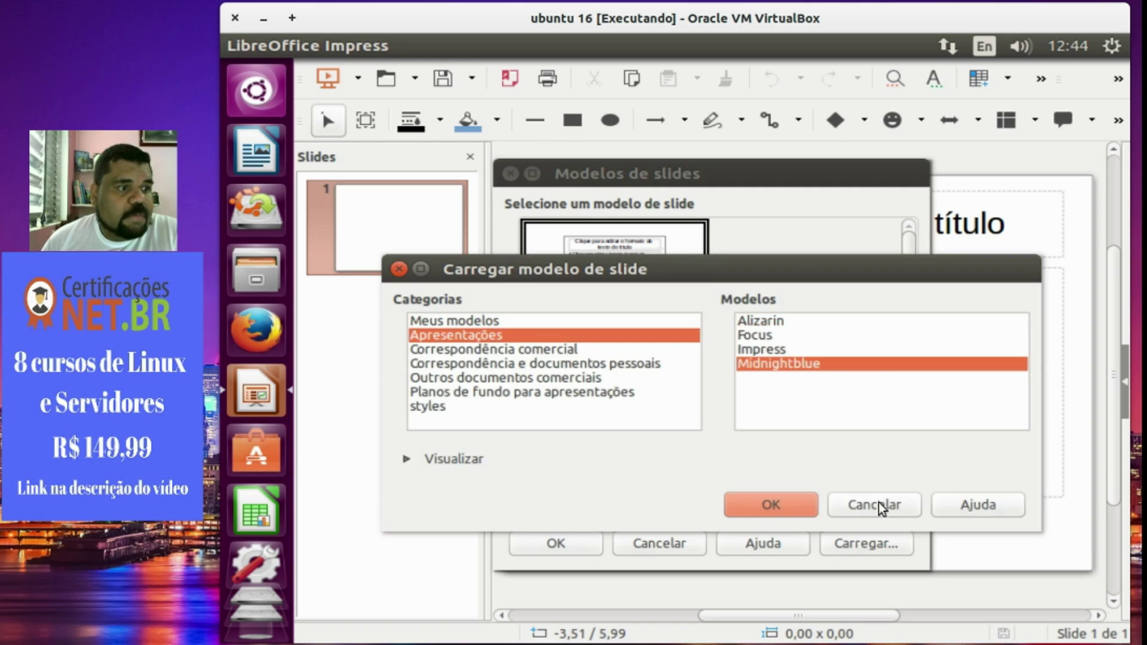
click(773, 518)
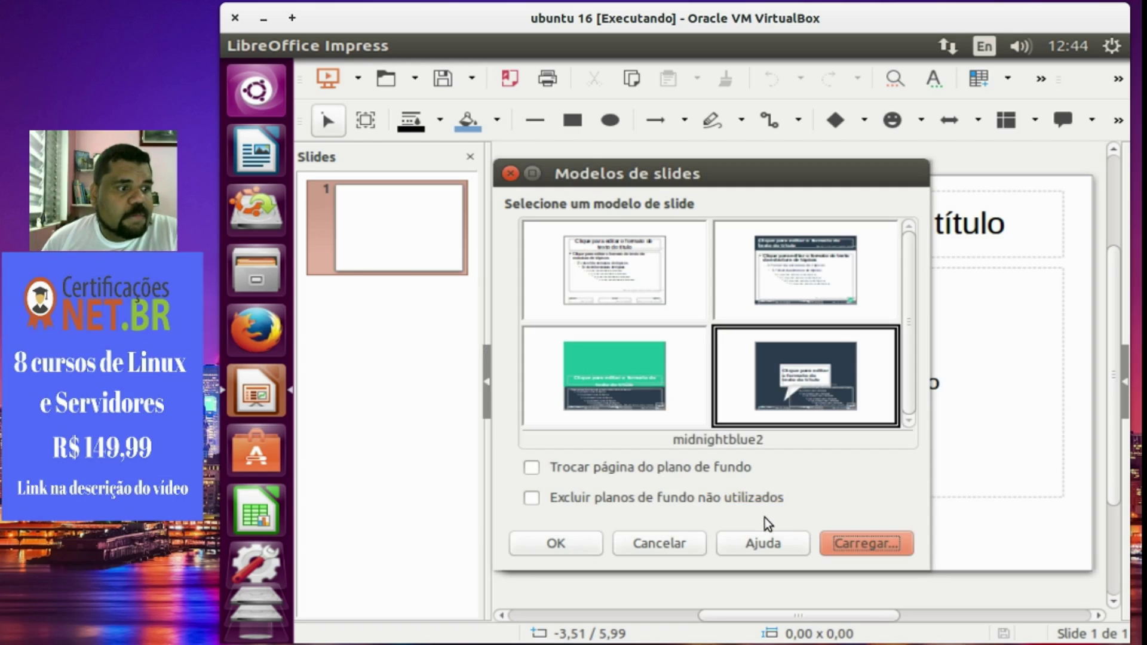
click(692, 398)
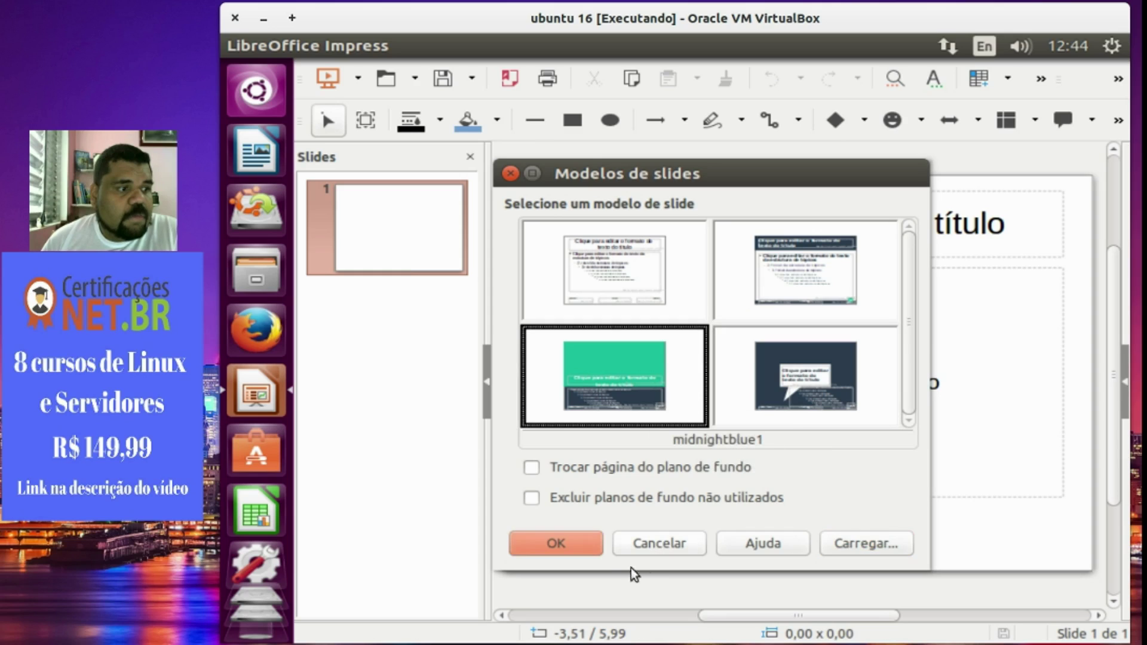
click(559, 543)
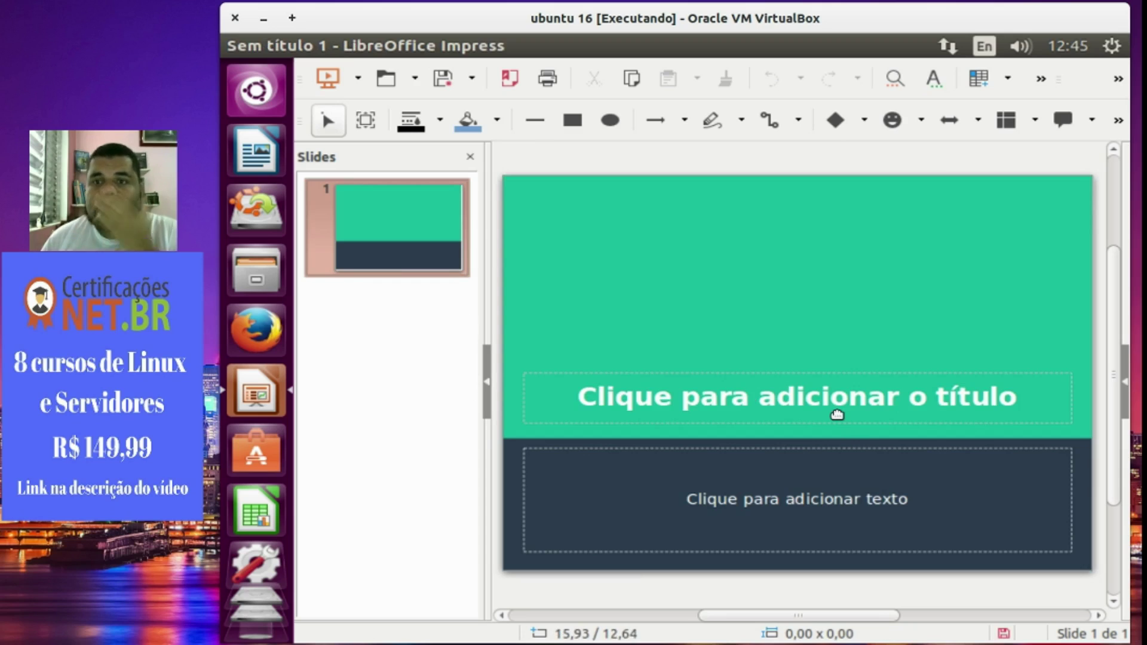
Type 'Apresentacao tcc' as the slide title, correcting typos, then bring up the keyboard input options.
click(841, 403)
text(Apresenta'a)
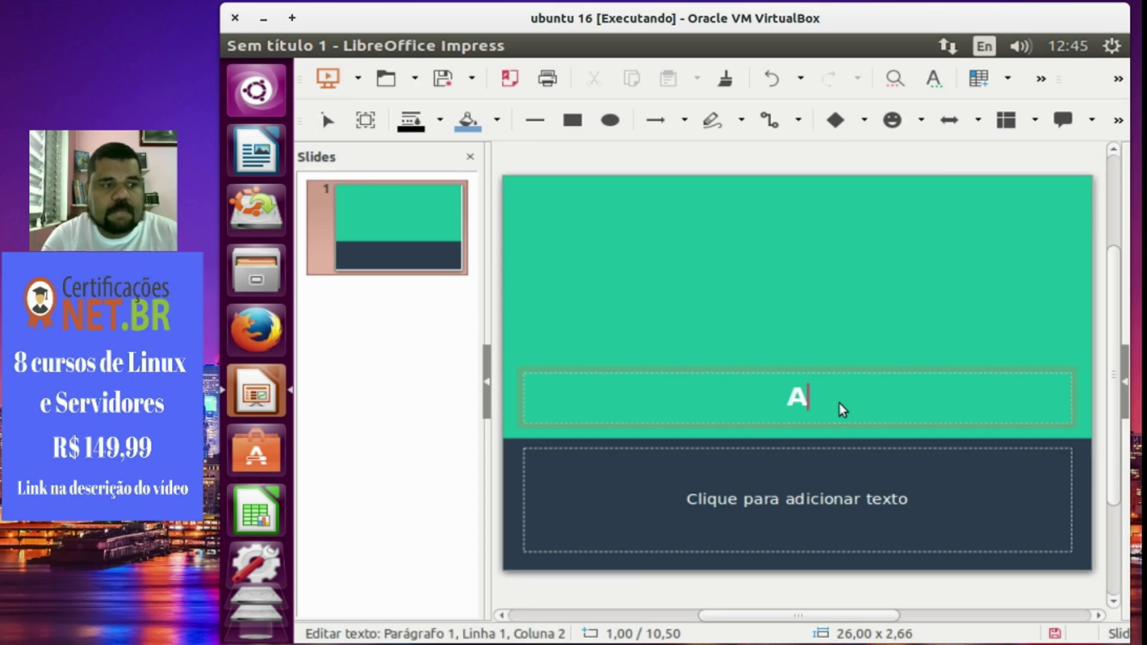
key(BackSpace)
key(BackSpace)
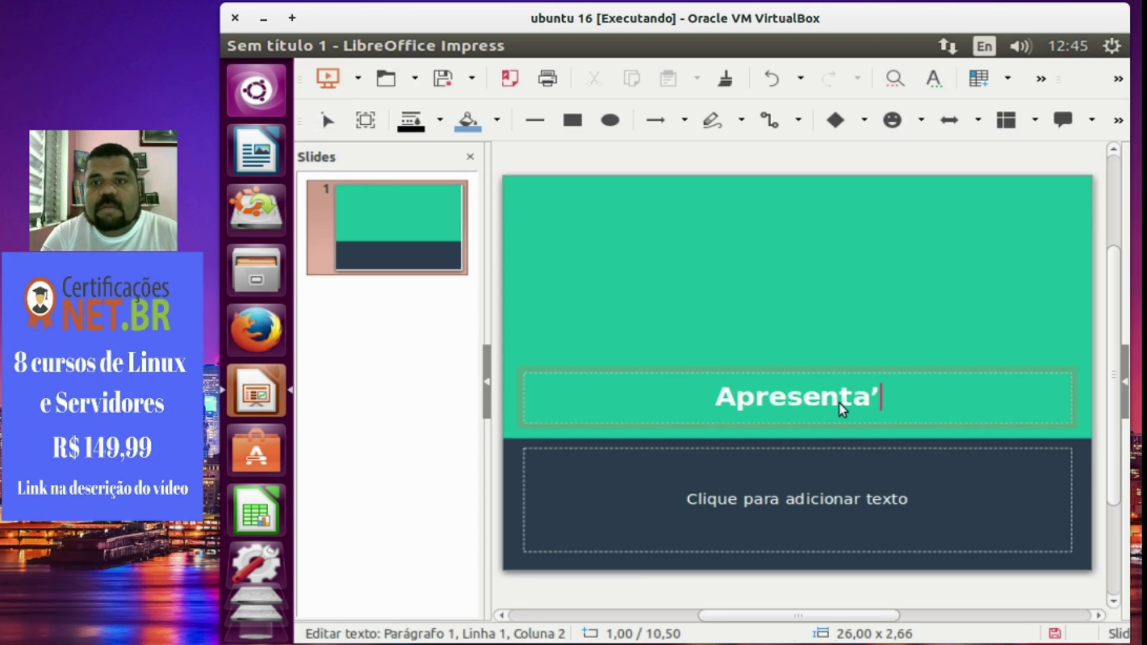
text(cao tcc)
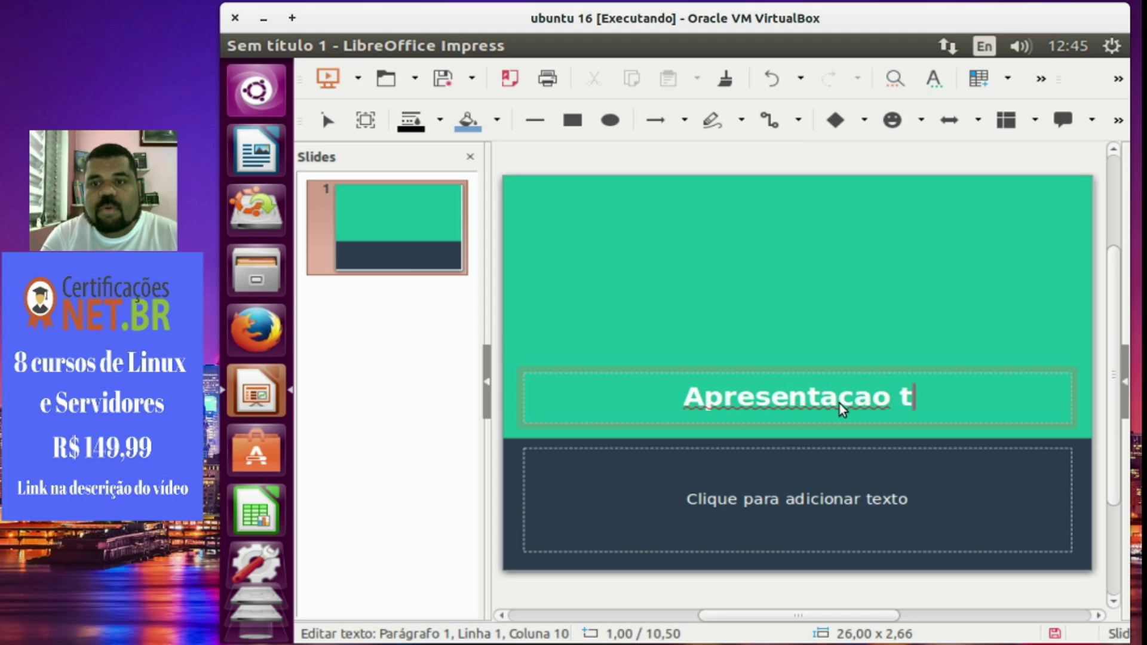
click(983, 47)
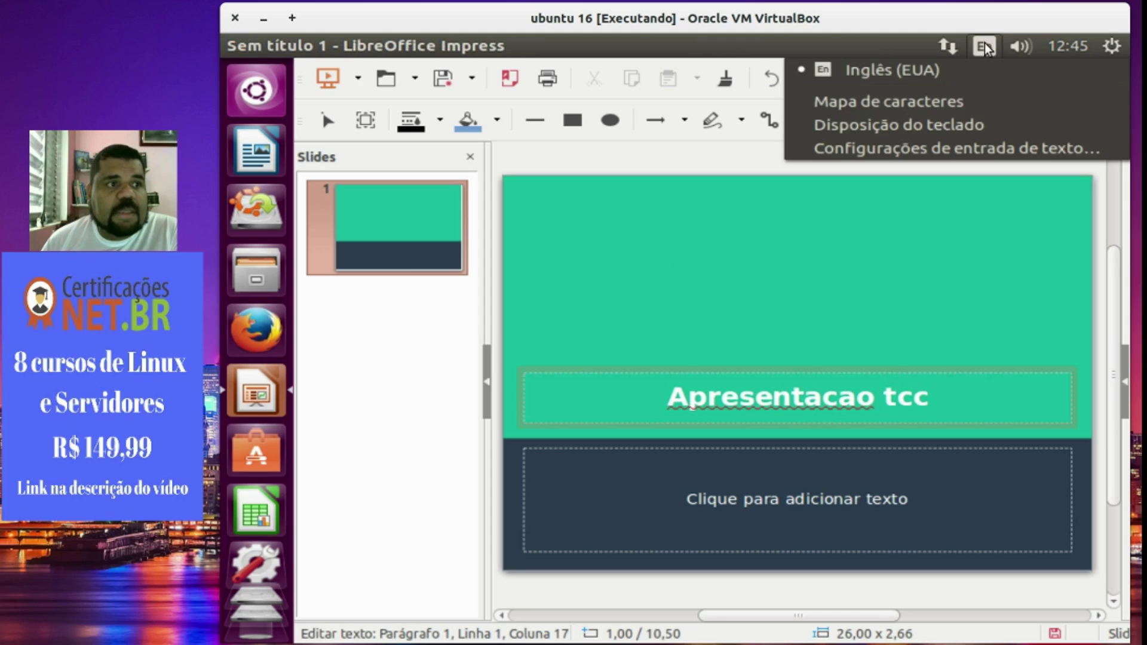
In Text Input settings, search 'portugu', add the Português (Nativo) layout, then close the window.
click(956, 149)
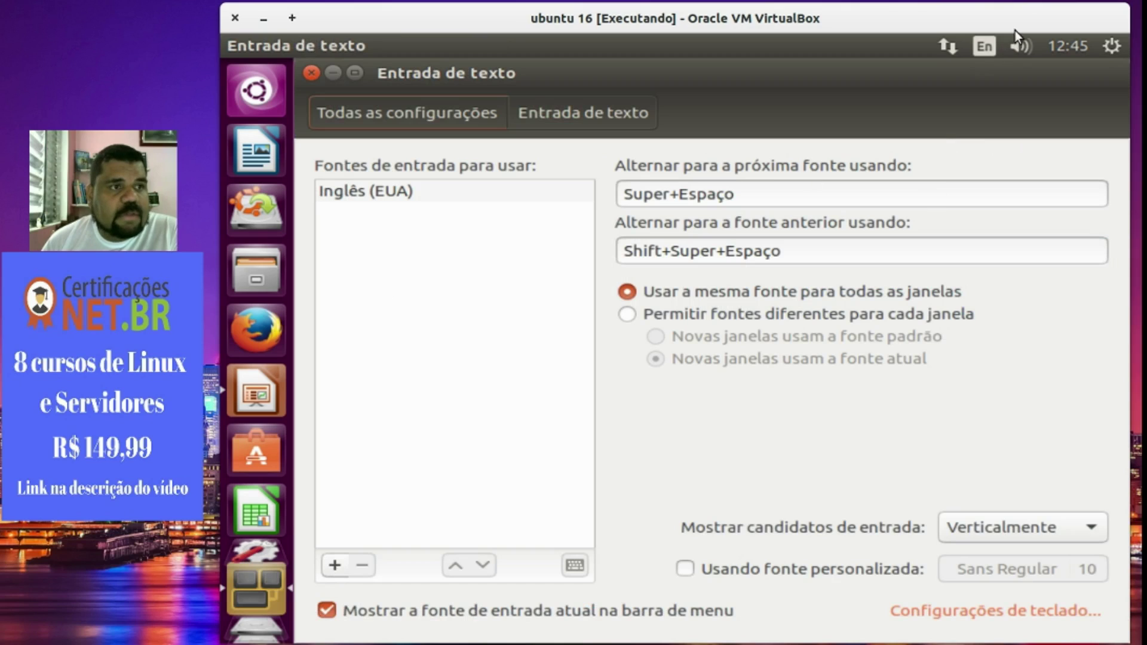
click(986, 49)
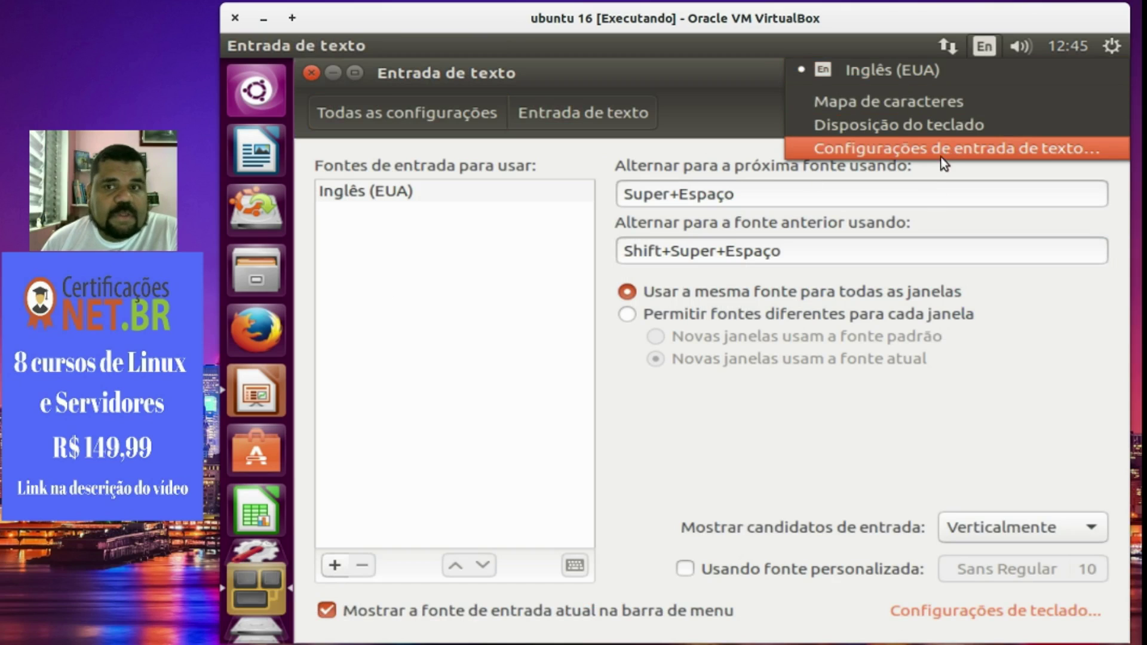
click(449, 382)
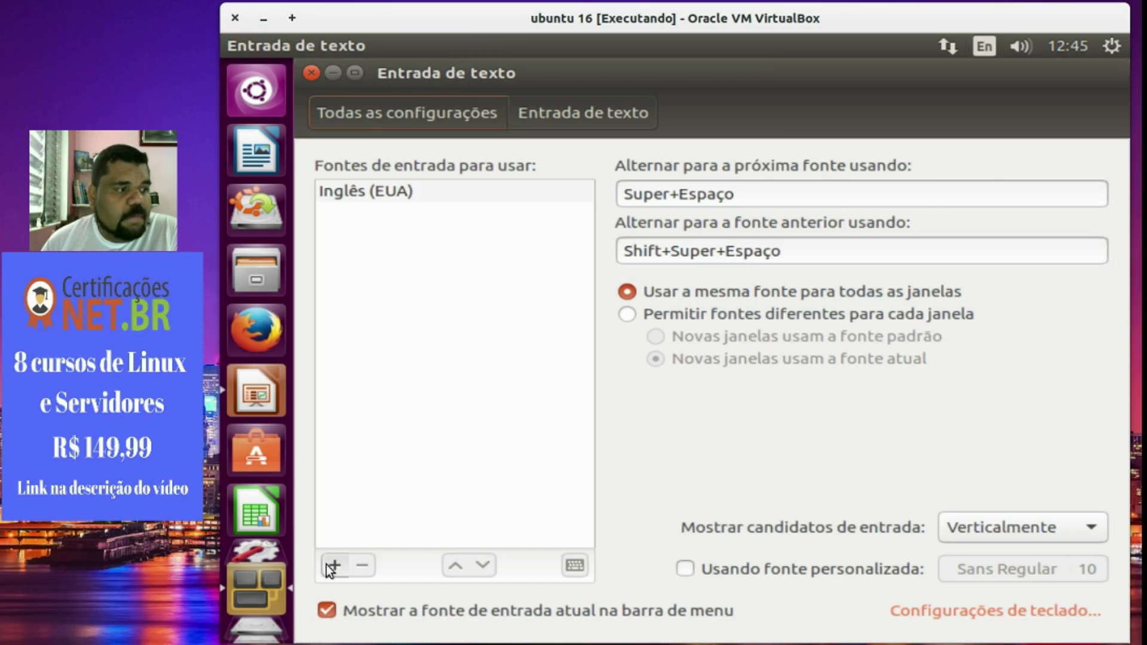
click(327, 567)
text(portugu)
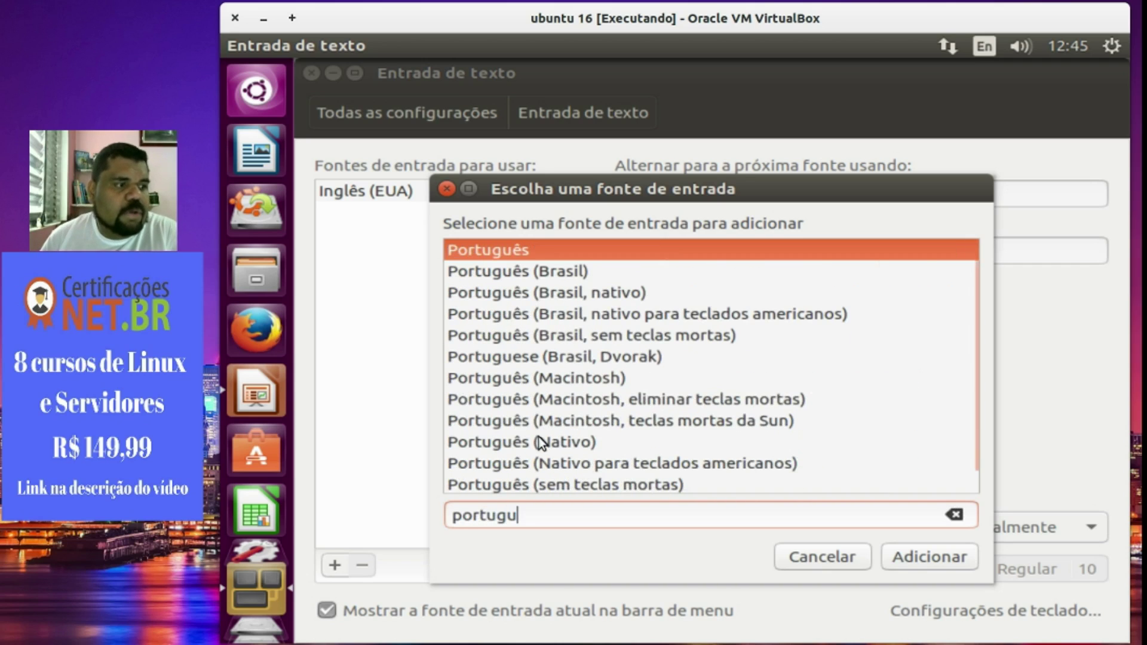
click(540, 442)
click(910, 551)
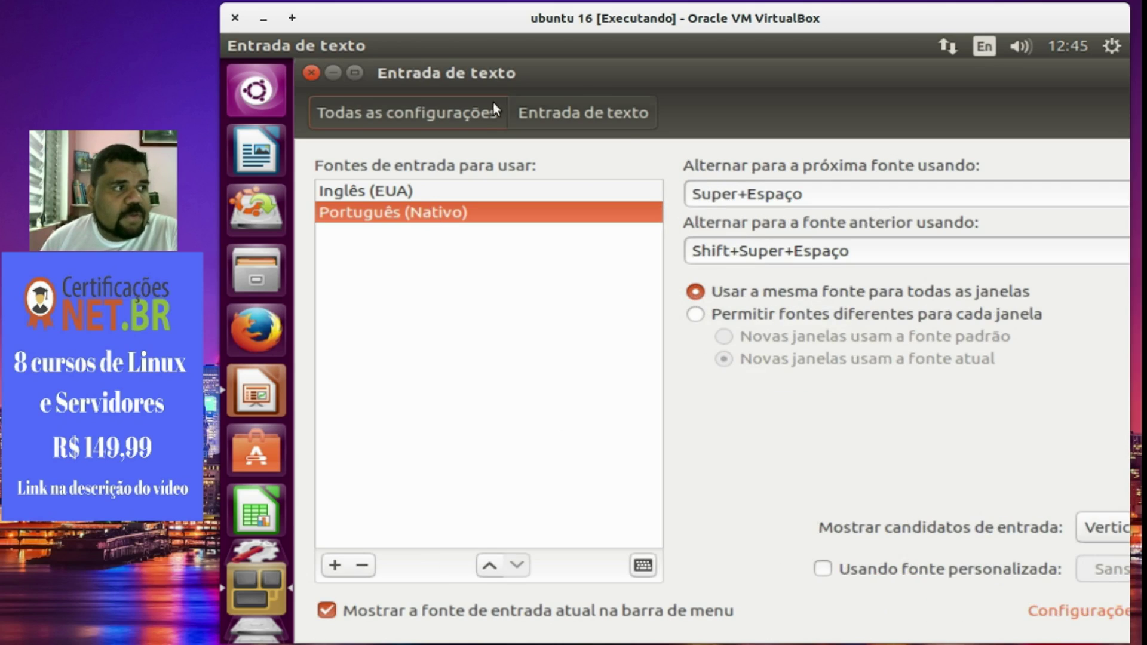
click(309, 73)
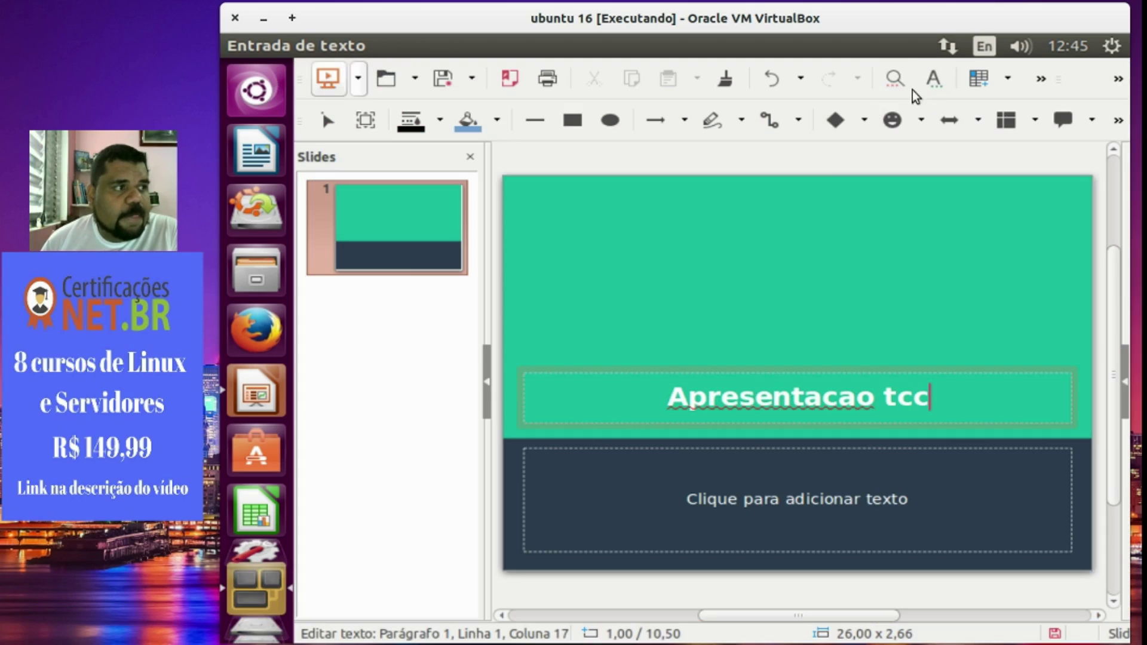
Switch typing to Português (Nativo), test-type the title down to 'Apresent\', and reopen Text Input settings.
click(984, 46)
click(962, 95)
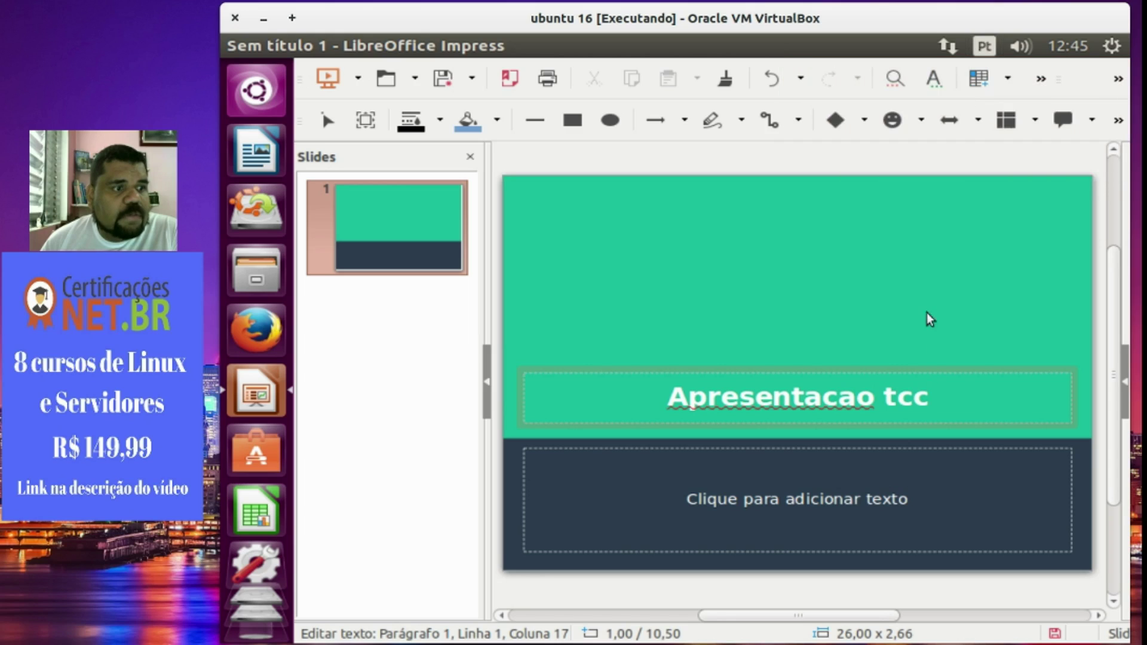
key(BackSpace)
key(BackSpace)
key(BackSpace)
key(BackSpace)
key(BackSpace)
key(BackSpace)
key(BackSpace)
key(BackSpace)
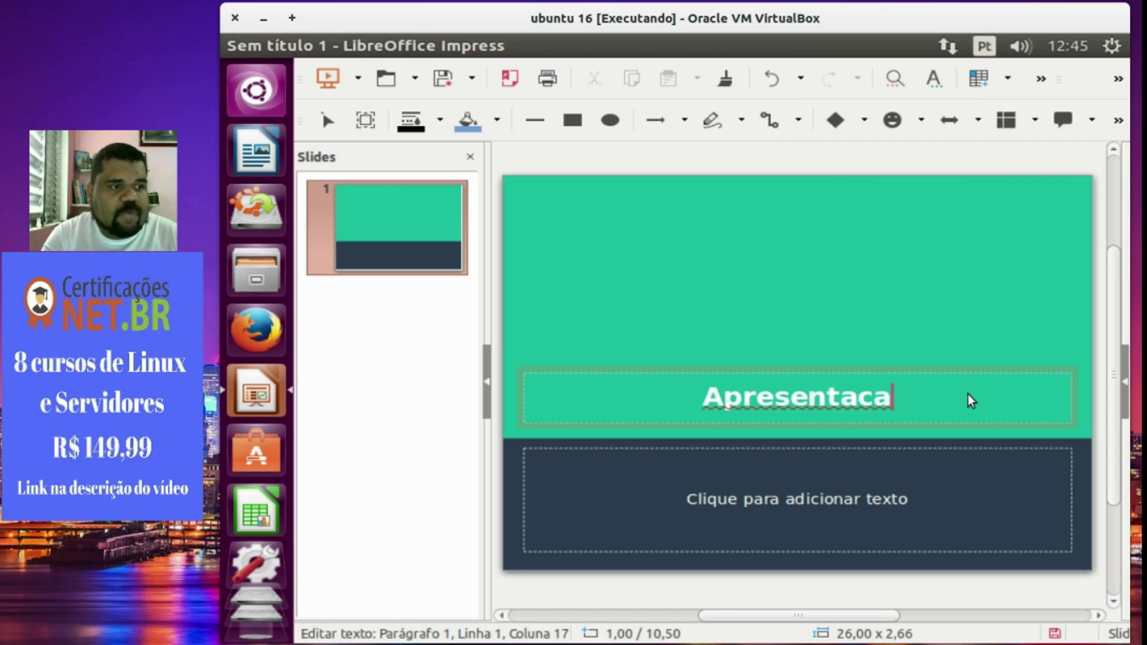
text(inç)
key(BackSpace)
key(BackSpace)
key(BackSpace)
text(\)
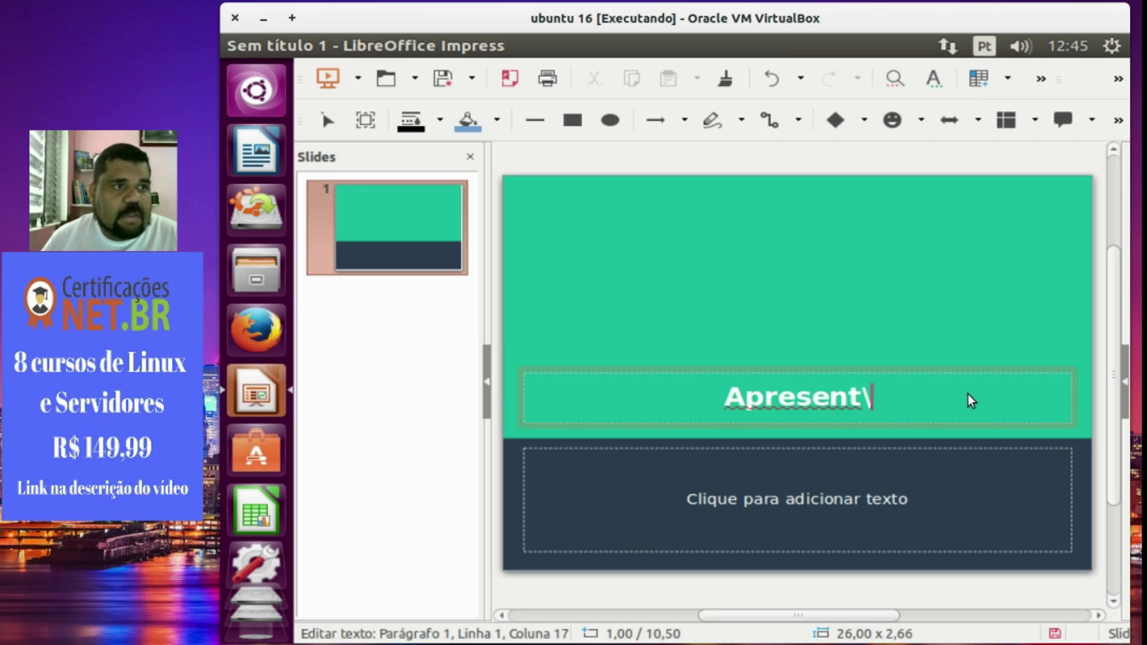
click(985, 45)
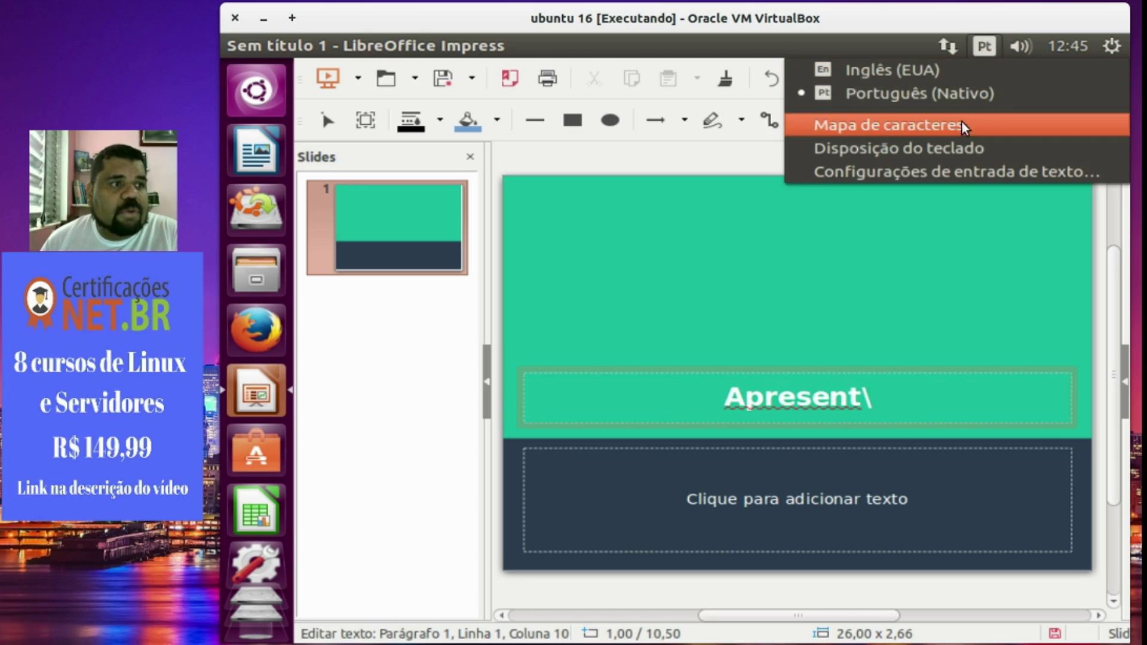
click(955, 175)
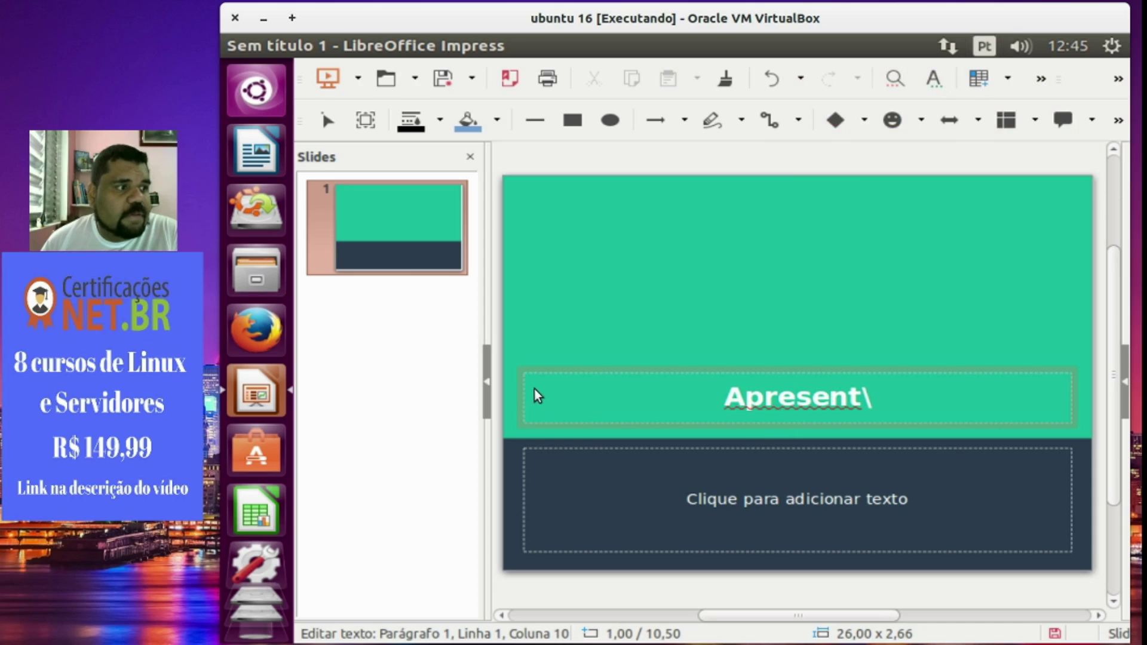
Remove Português (Nativo), add Português (Brasil, nativo) via a 'port' search, and close the settings.
click(442, 213)
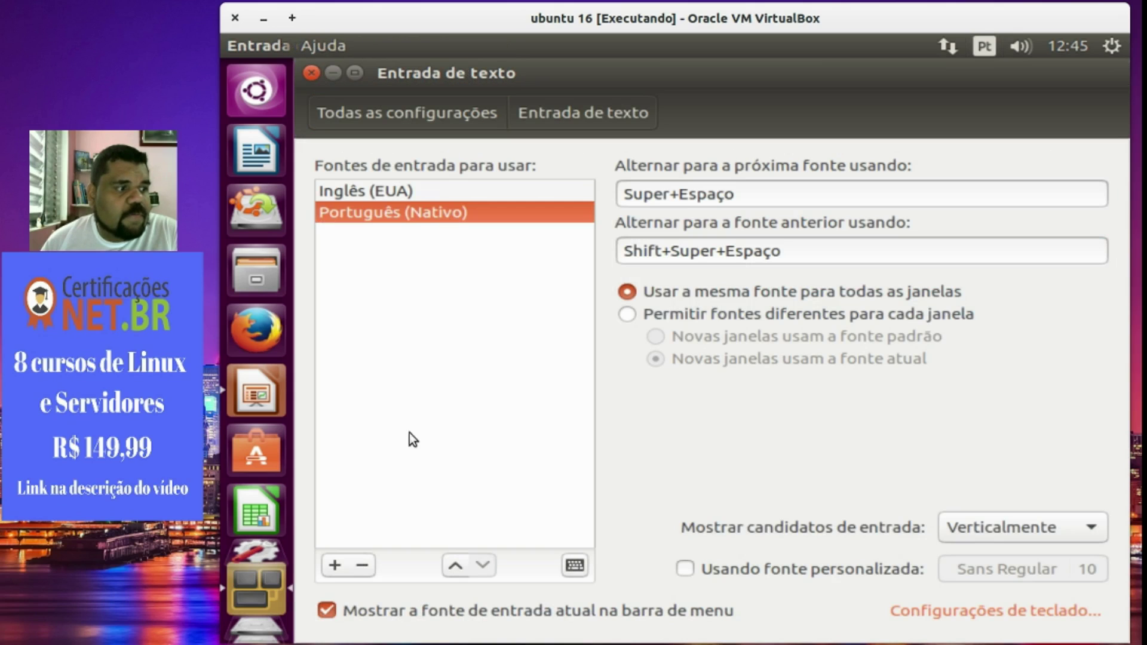
click(365, 566)
click(335, 565)
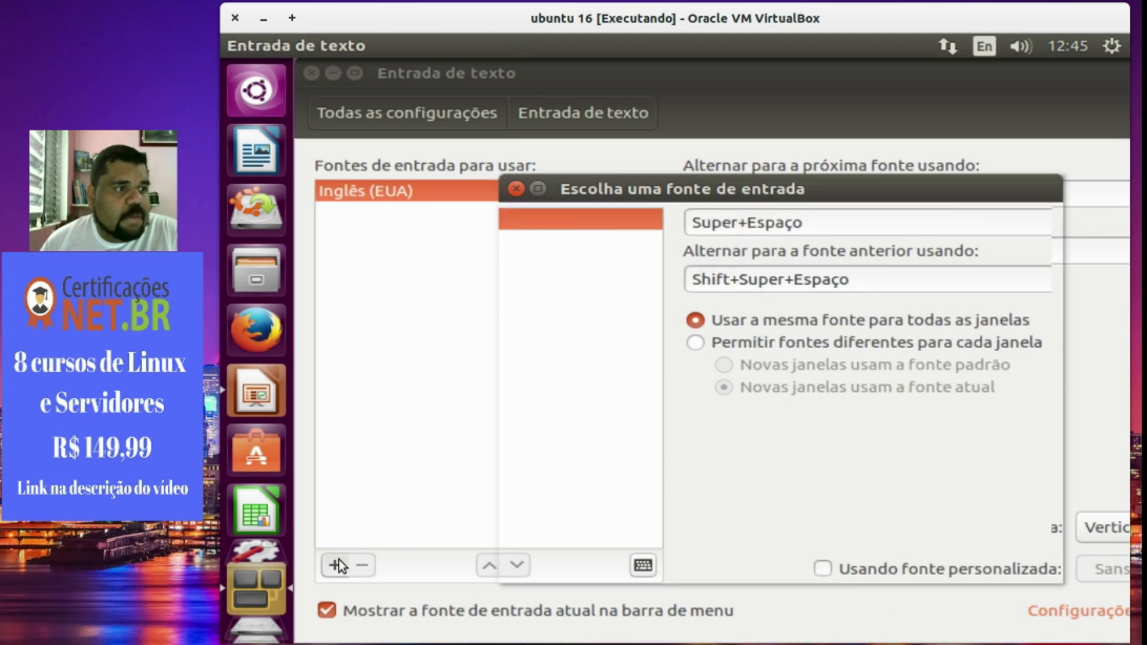
text(portuue)
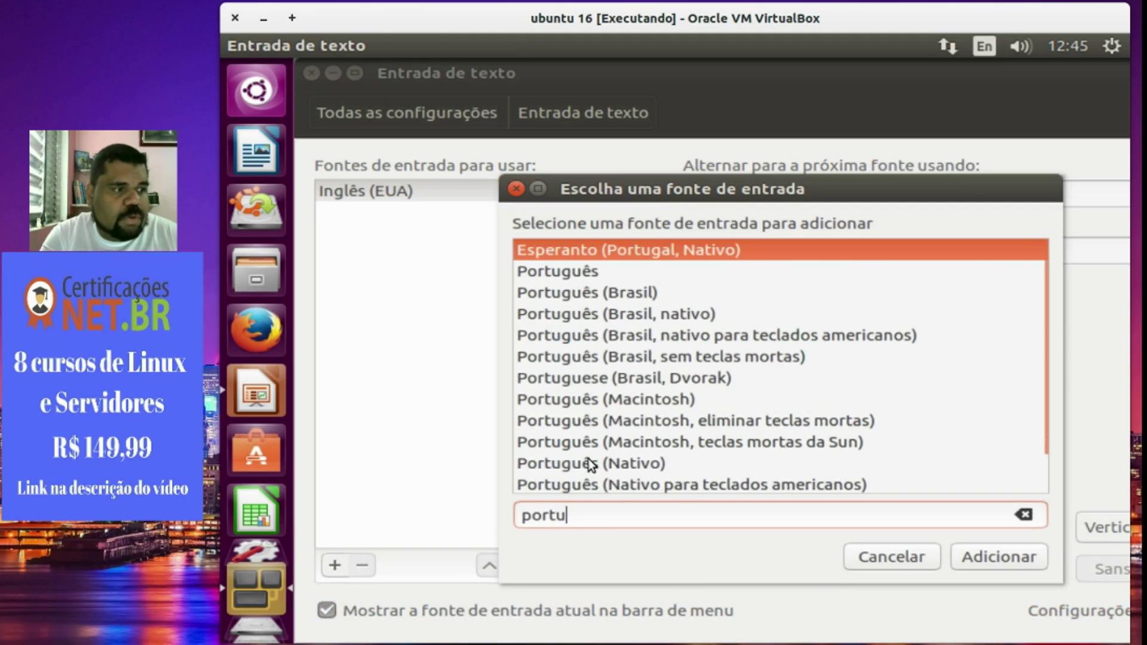
key(BackSpace)
key(BackSpace)
key(BackSpace)
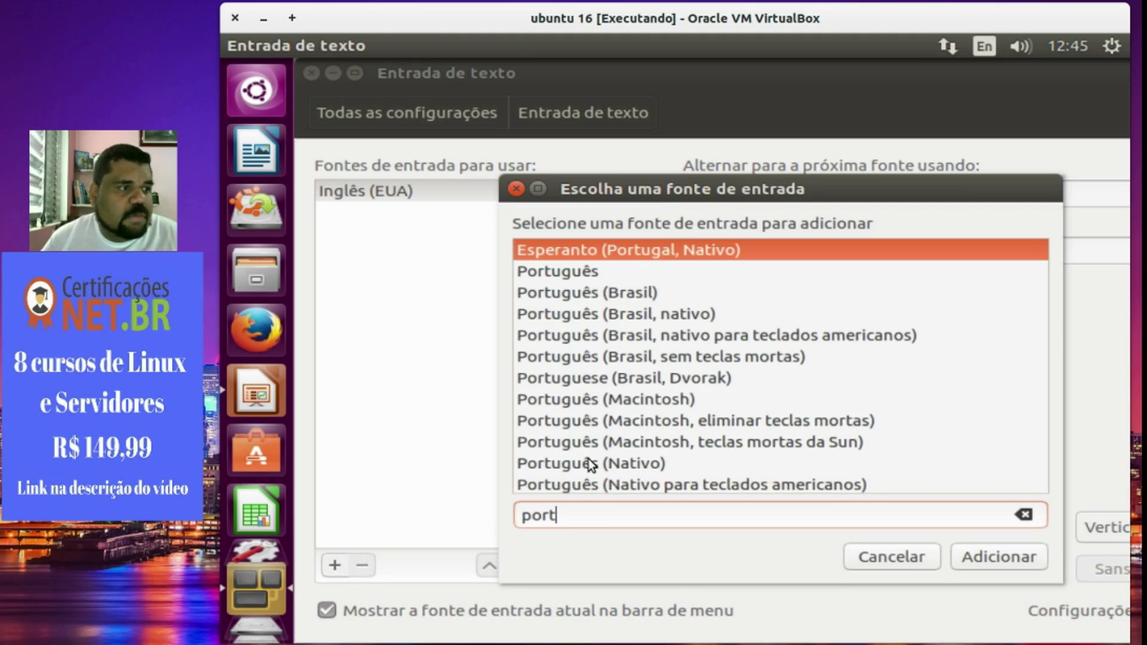
click(700, 316)
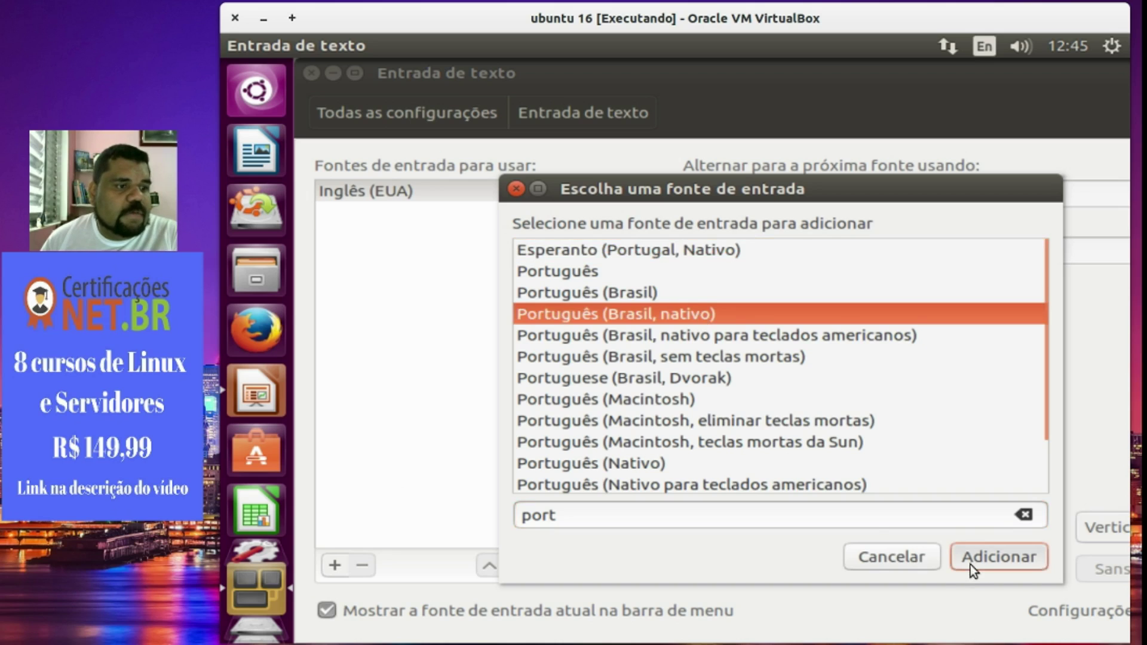
click(970, 565)
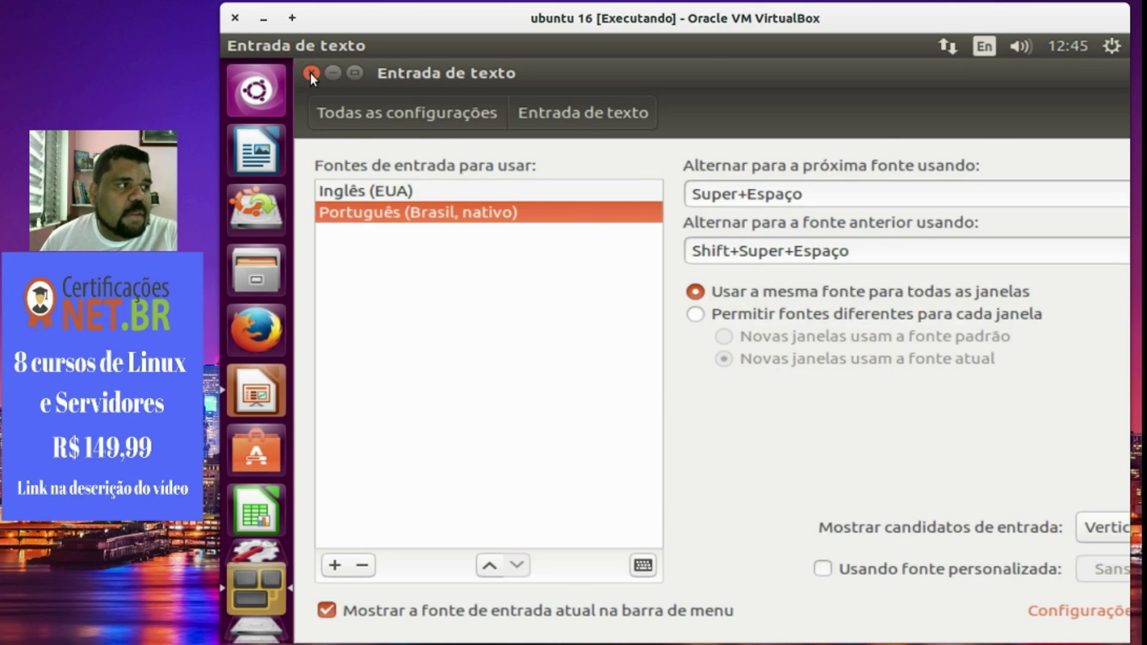
click(310, 73)
Switch typing to Português (Brasil, nativo) and test it on the title, leaving 'Apresent'.
click(984, 46)
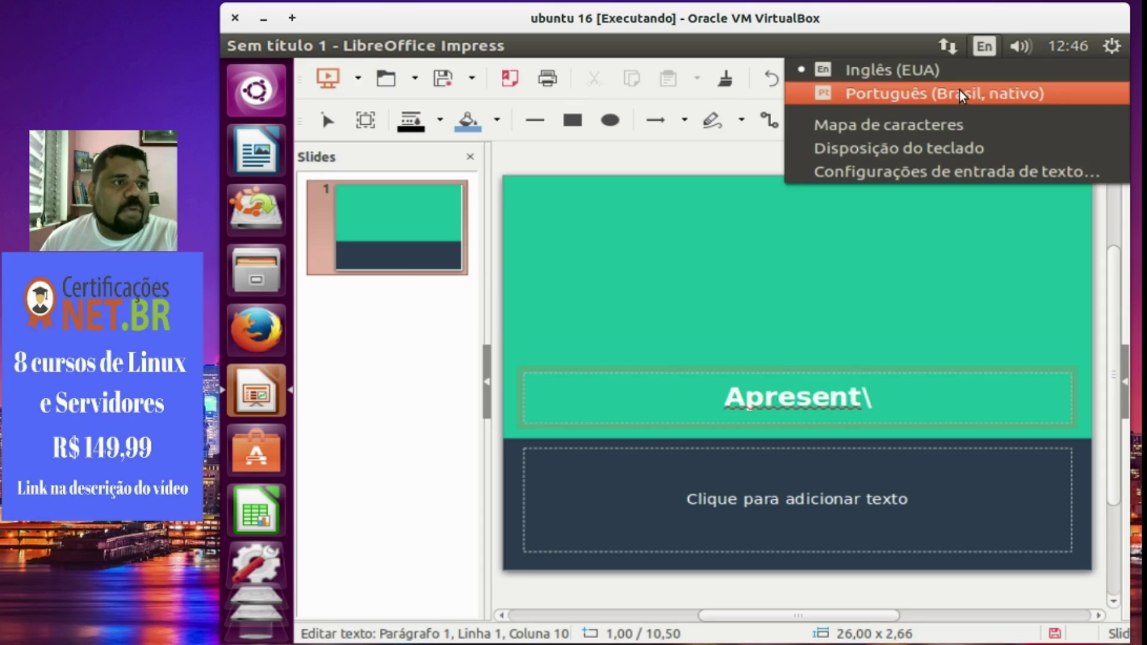
click(961, 95)
key(BackSpace)
text(i)
key(BackSpace)
text(i)
key(BackSpace)
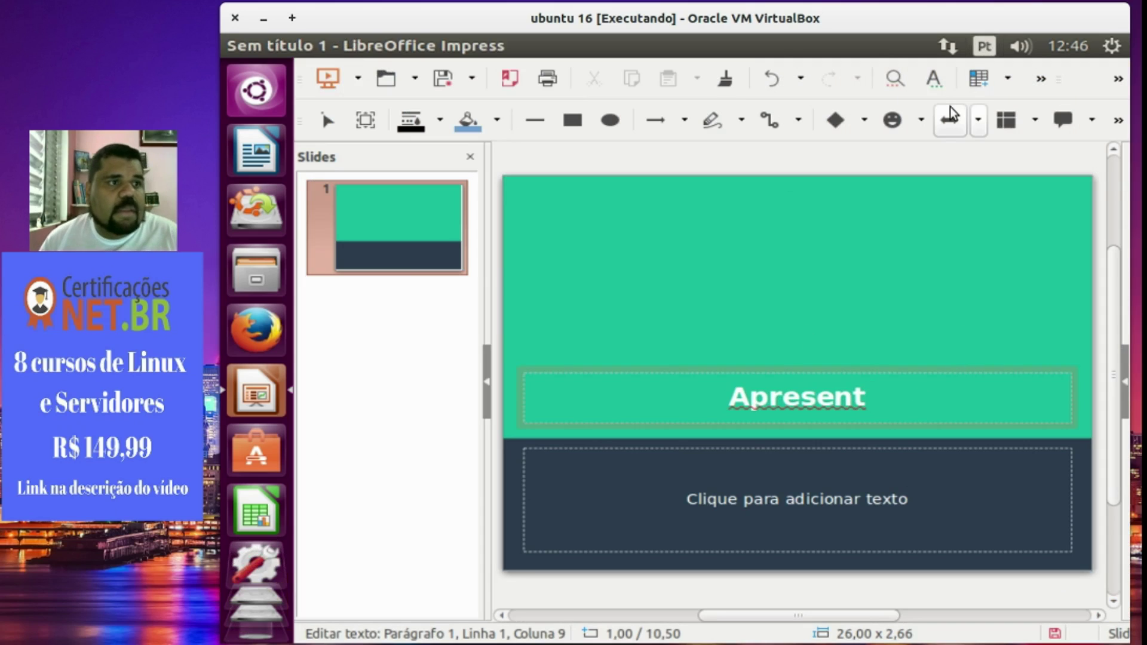
Close the Impress presentation without saving.
click(984, 46)
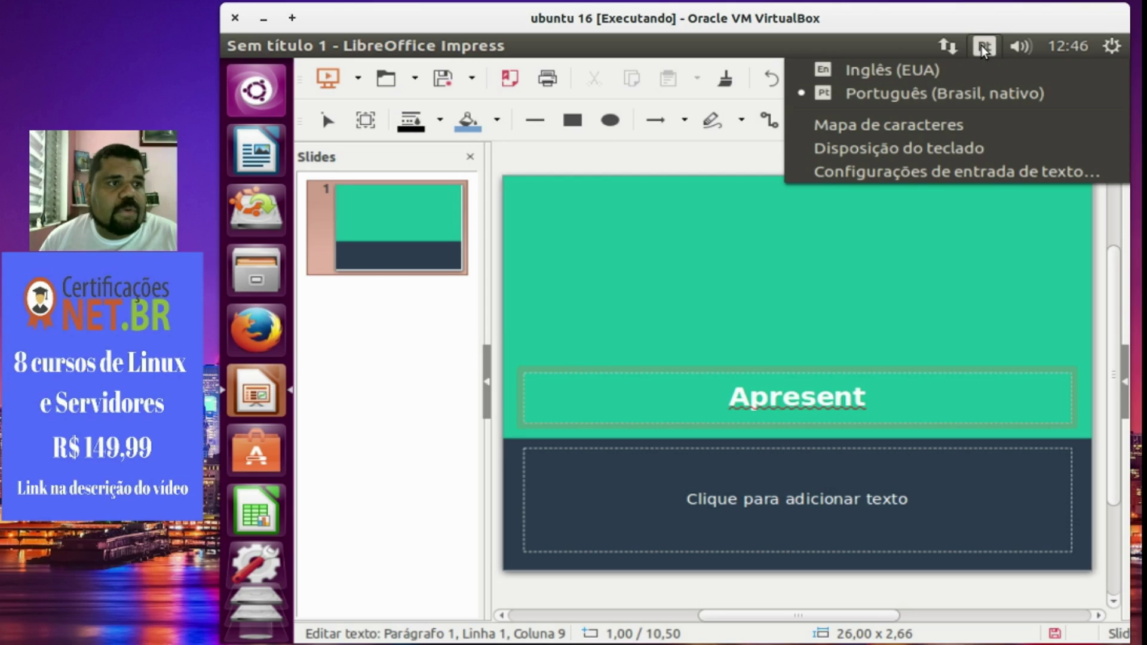
click(655, 189)
click(233, 46)
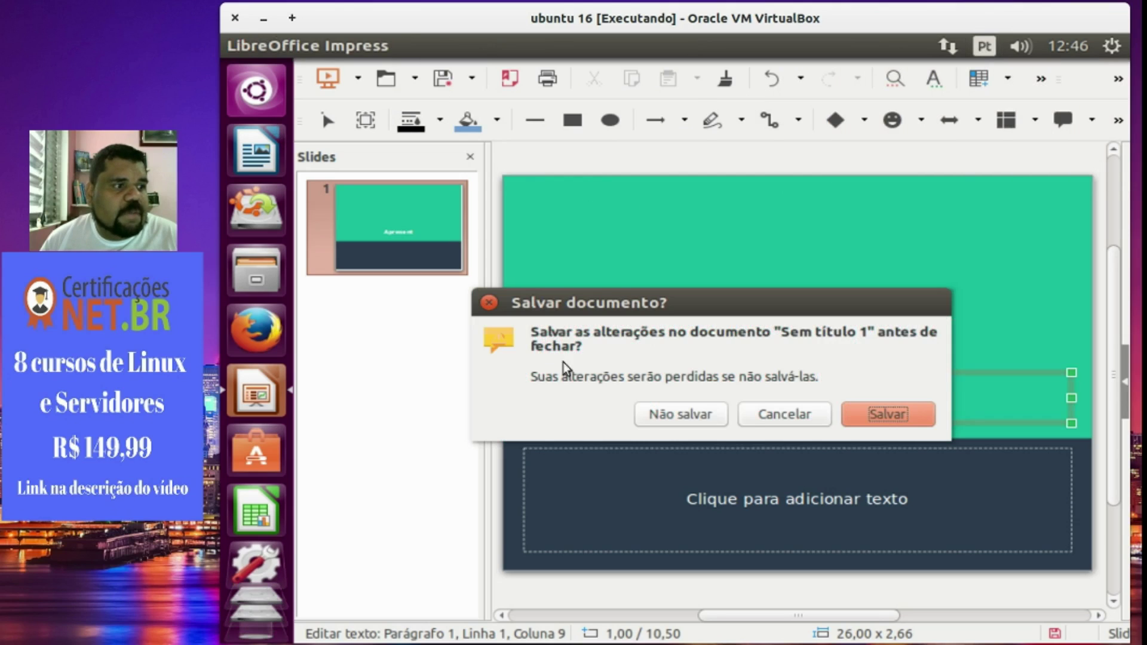
click(680, 414)
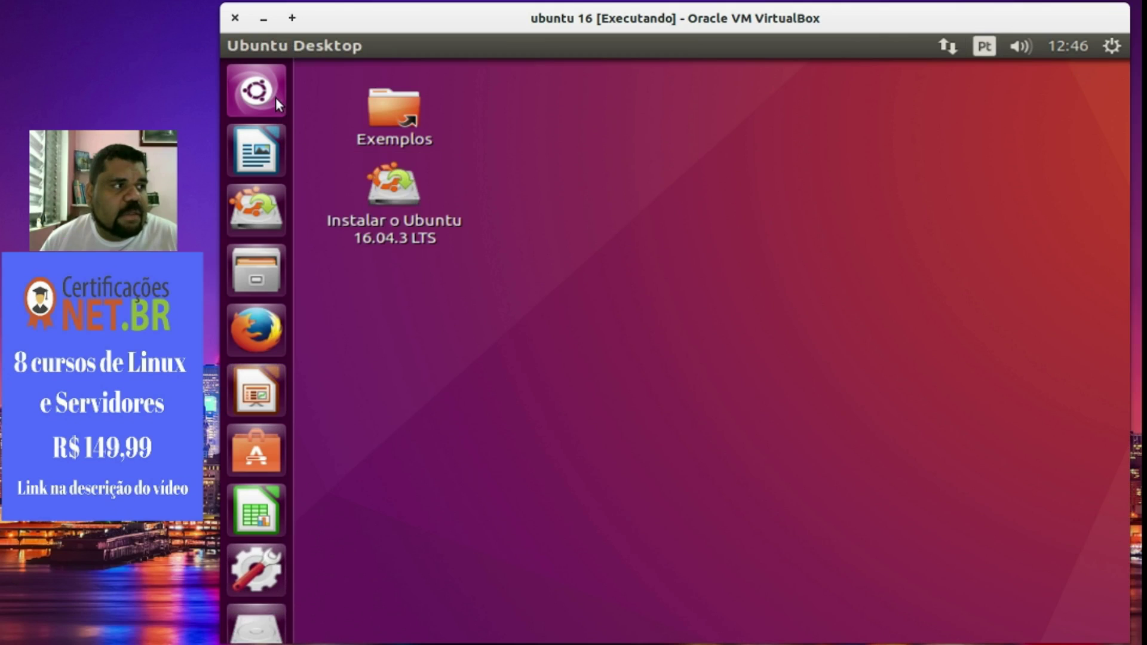
Test typing 'u.atx' in the Dash search, then clear it.
click(256, 90)
text(u.)
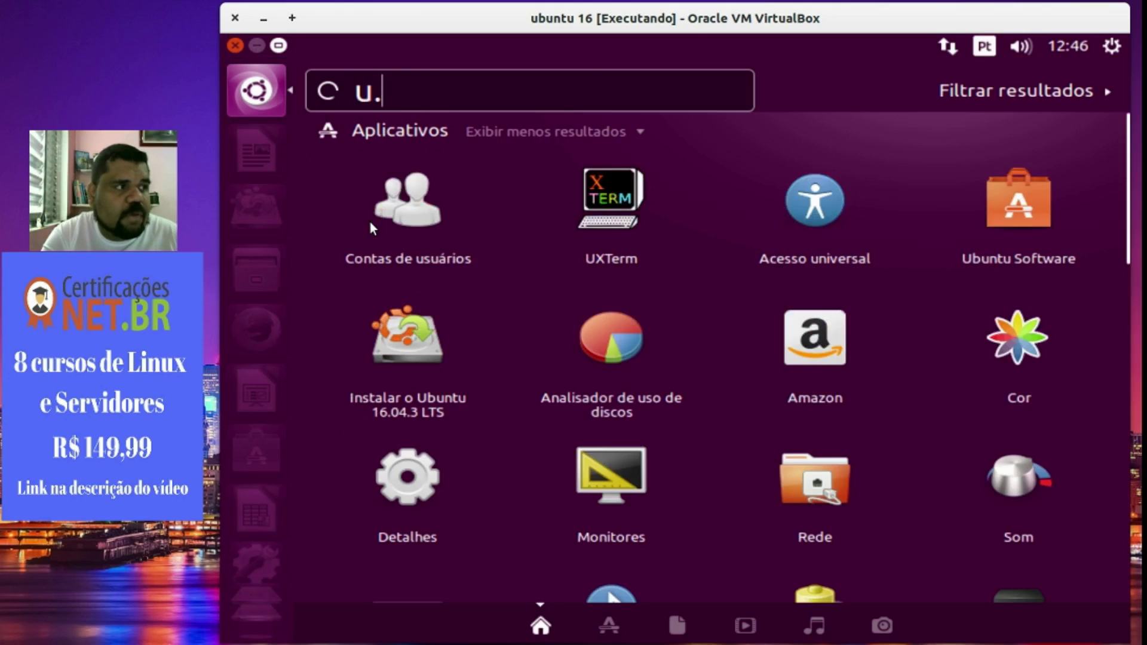
text(atx)
key(BackSpace)
key(BackSpace)
key(BackSpace)
key(BackSpace)
key(BackSpace)
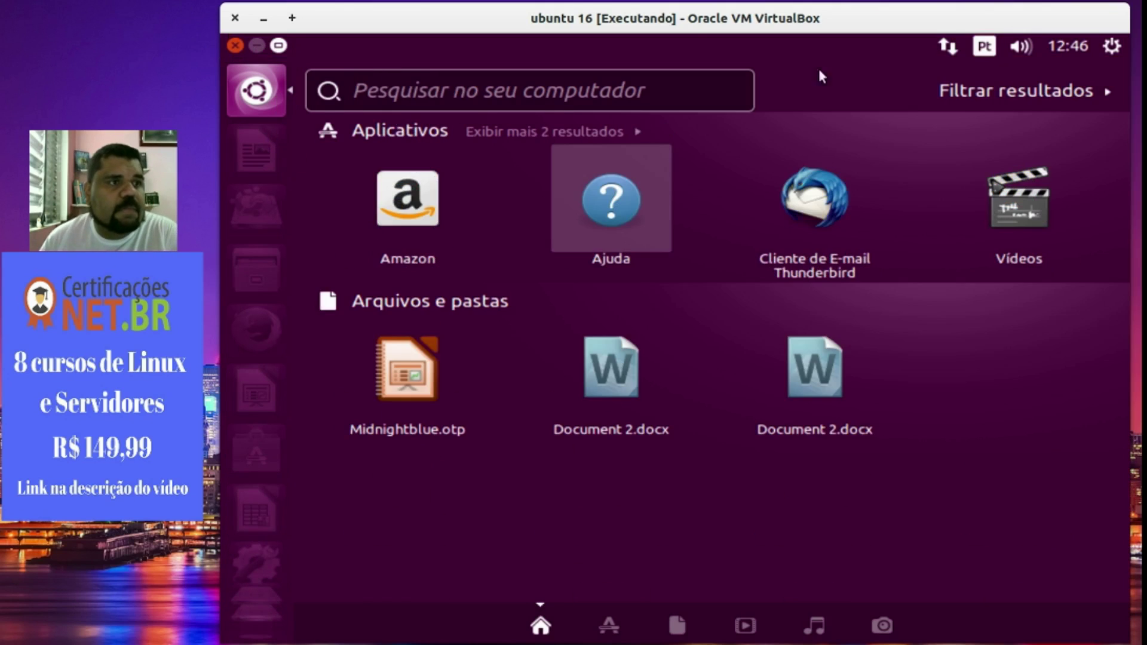
Review the input sources in Text Input settings, then switch typing back to Inglês (EUA).
click(986, 47)
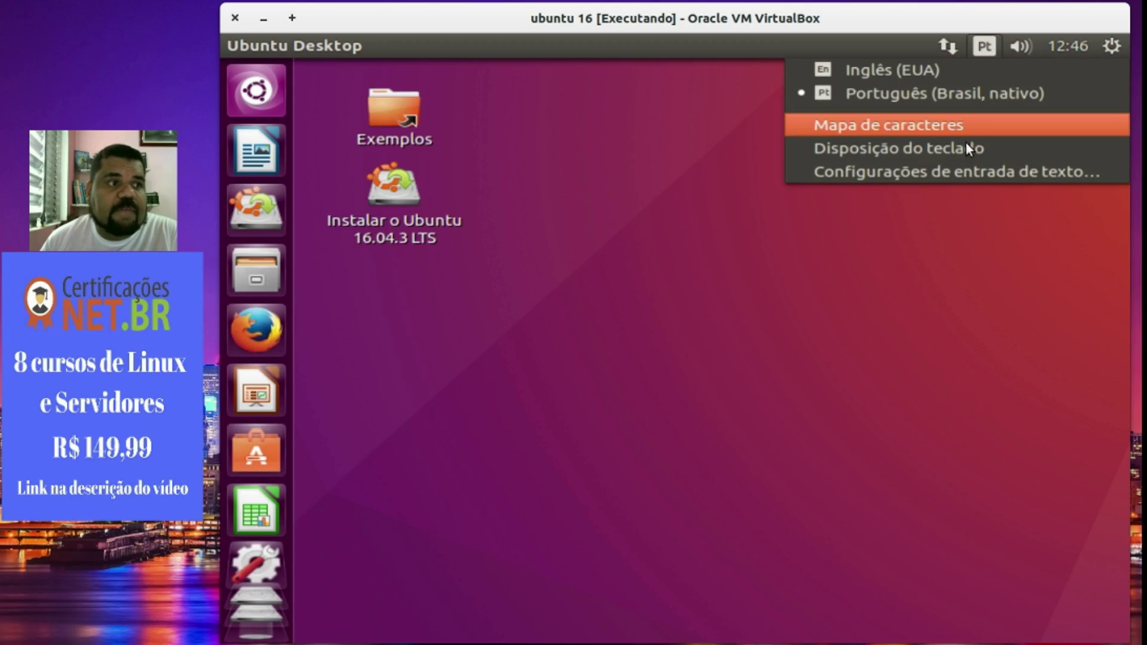
click(956, 174)
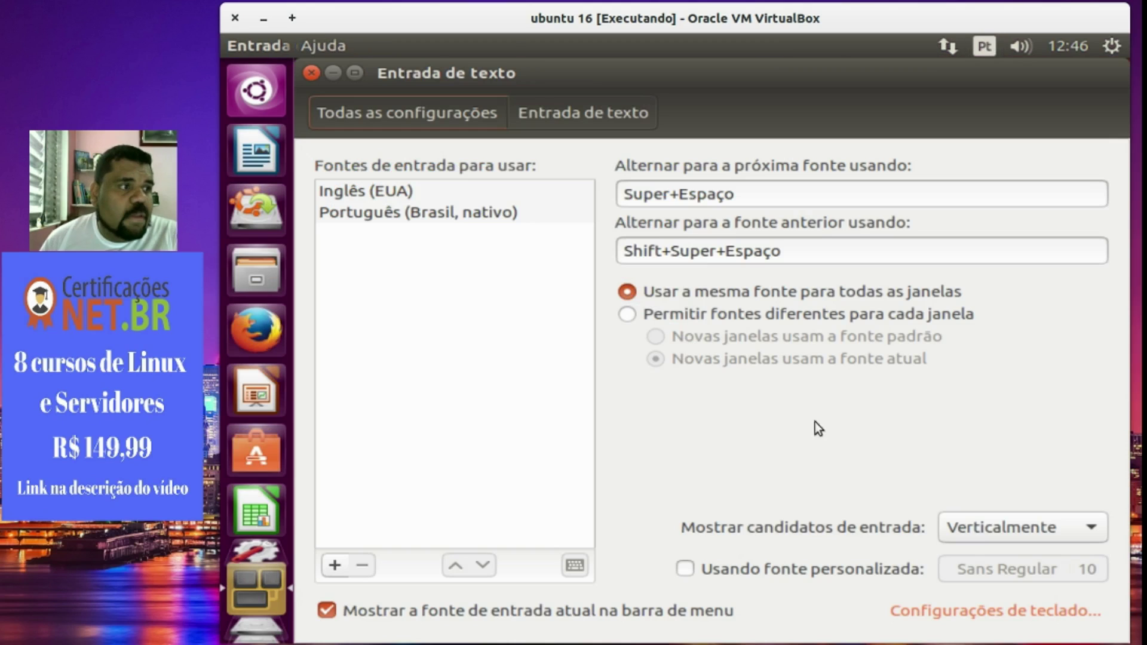
click(487, 213)
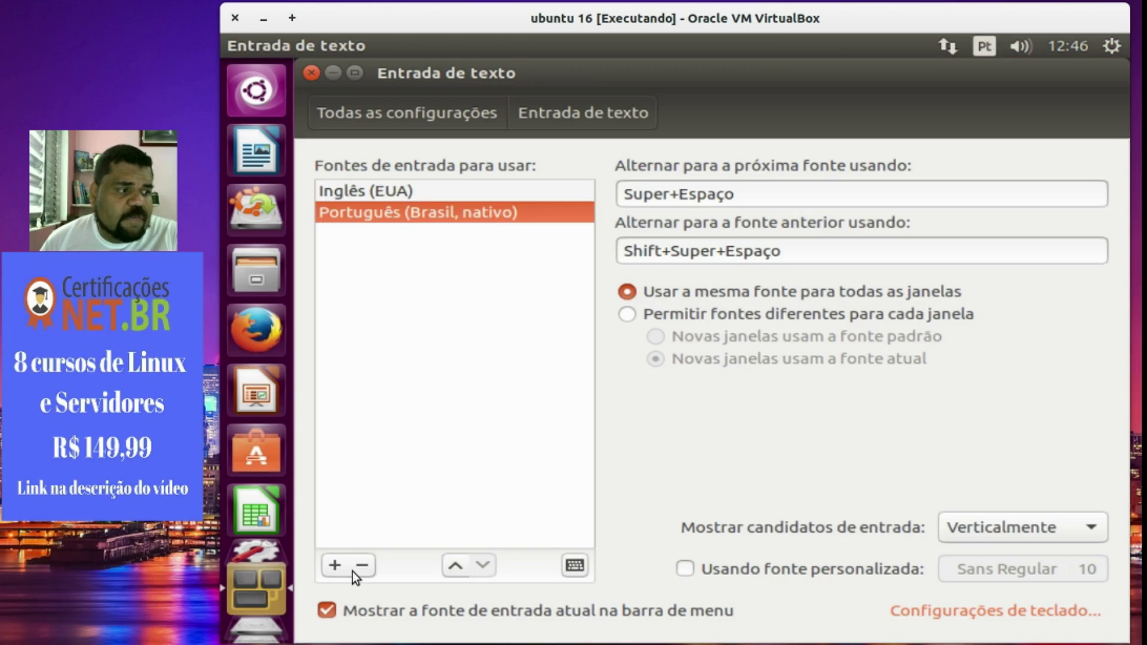
click(418, 198)
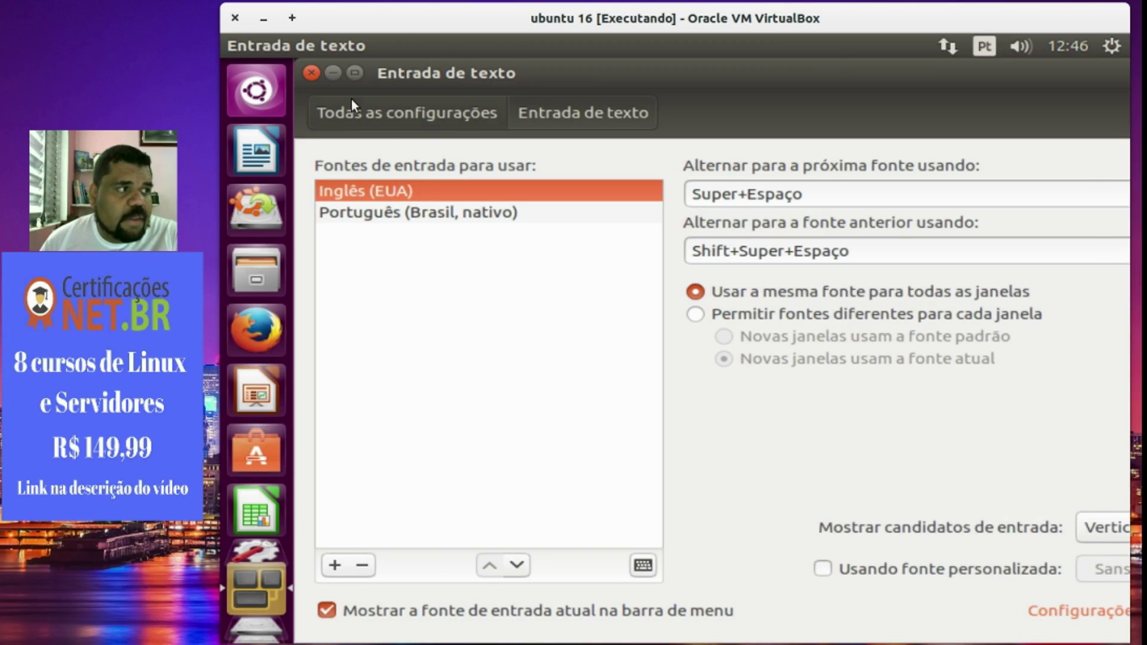
click(309, 72)
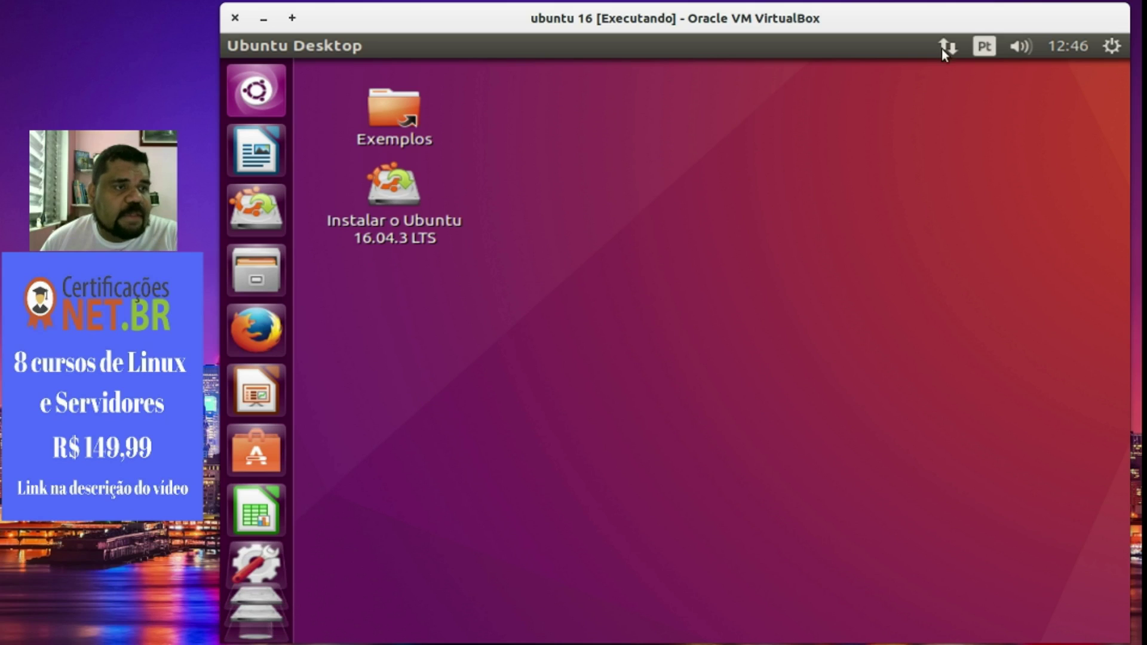
click(984, 46)
click(934, 73)
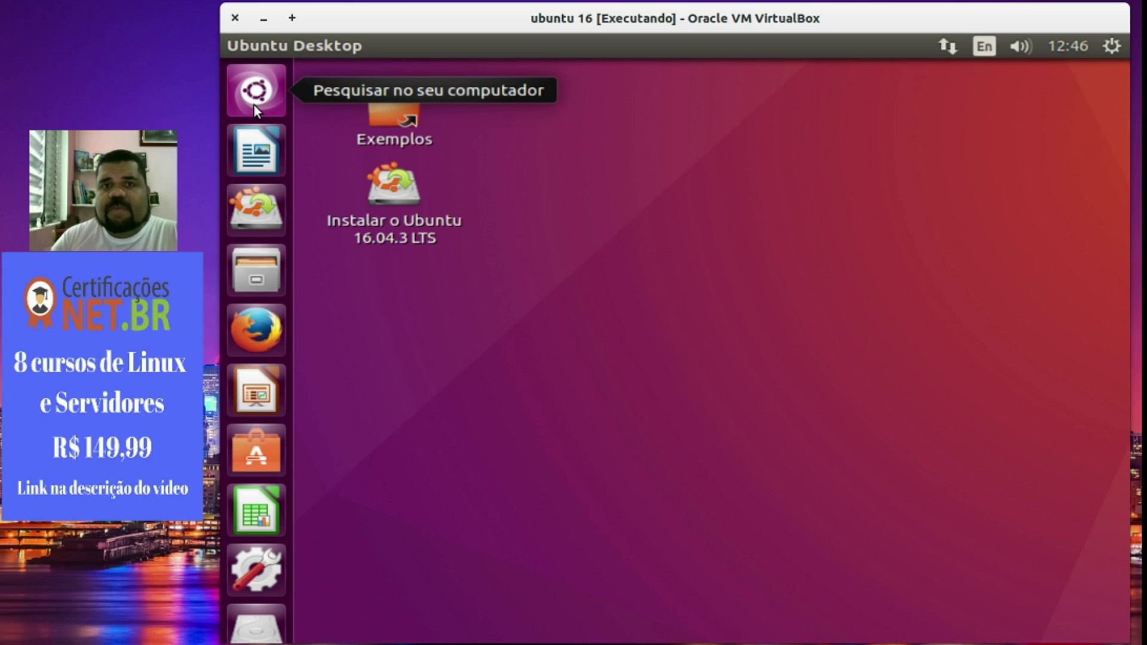
Return to the desktop and open Text Input settings from the input source menu.
click(255, 105)
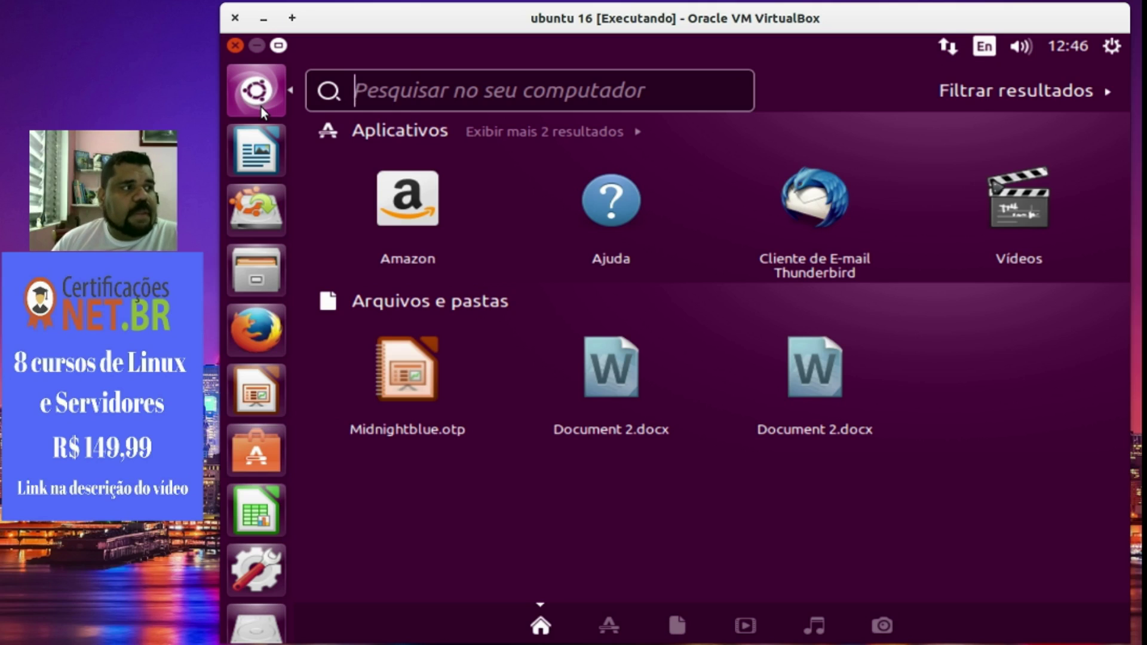
click(260, 107)
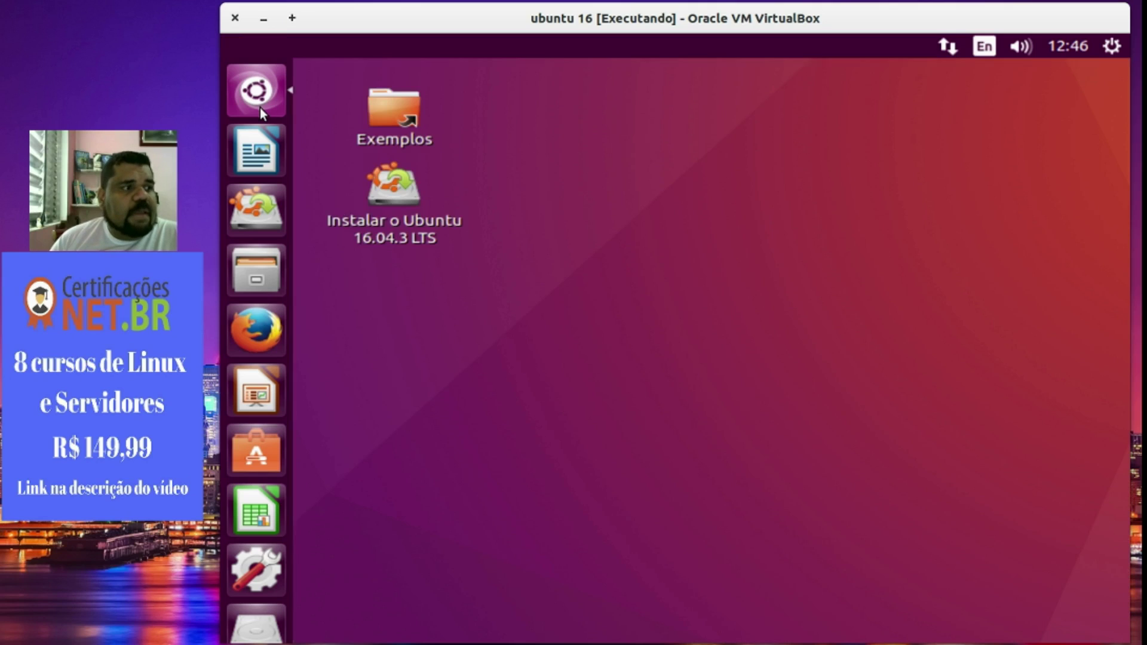
click(984, 46)
click(937, 173)
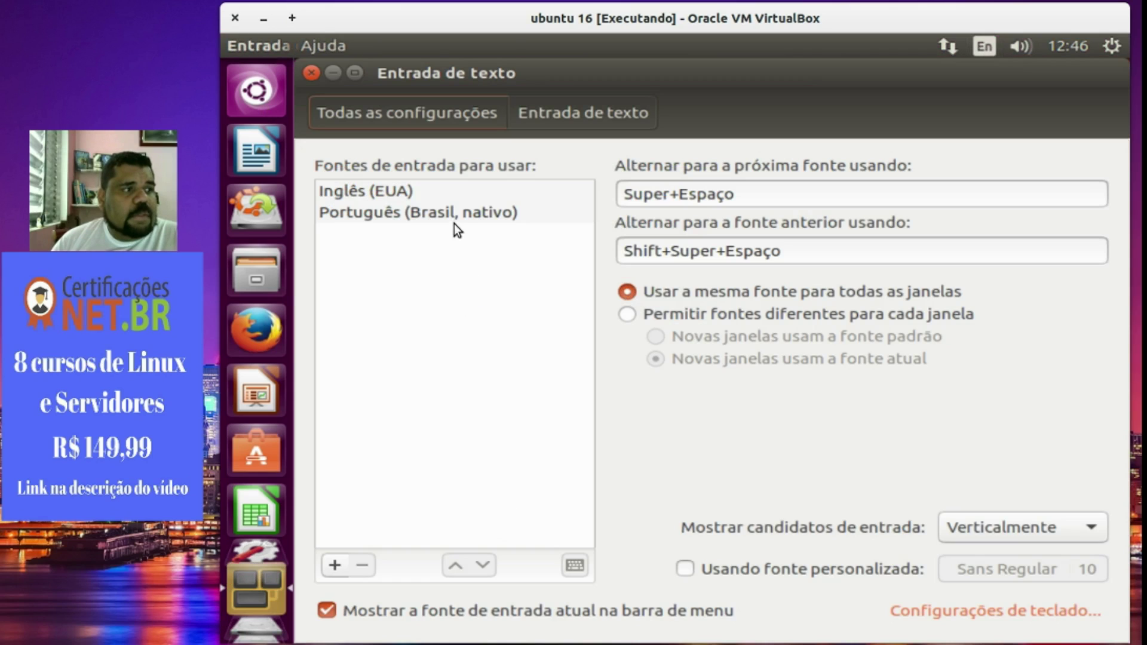
Preview the Português (Brasil, nativo) keyboard layout, then remove that input source.
click(451, 226)
click(574, 565)
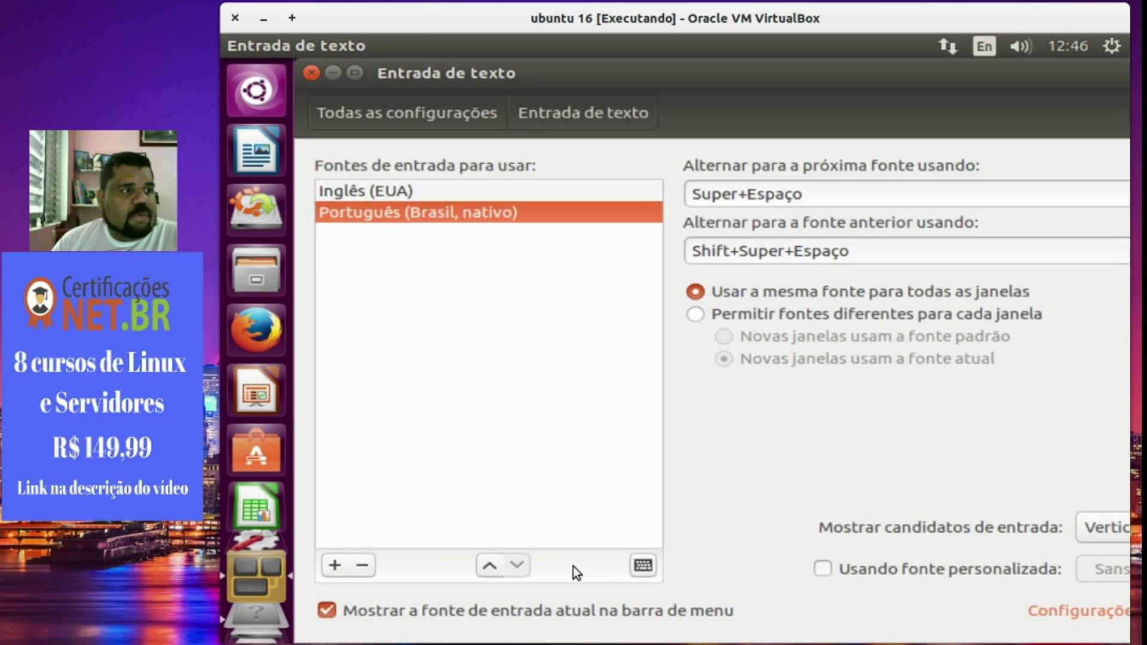
click(643, 566)
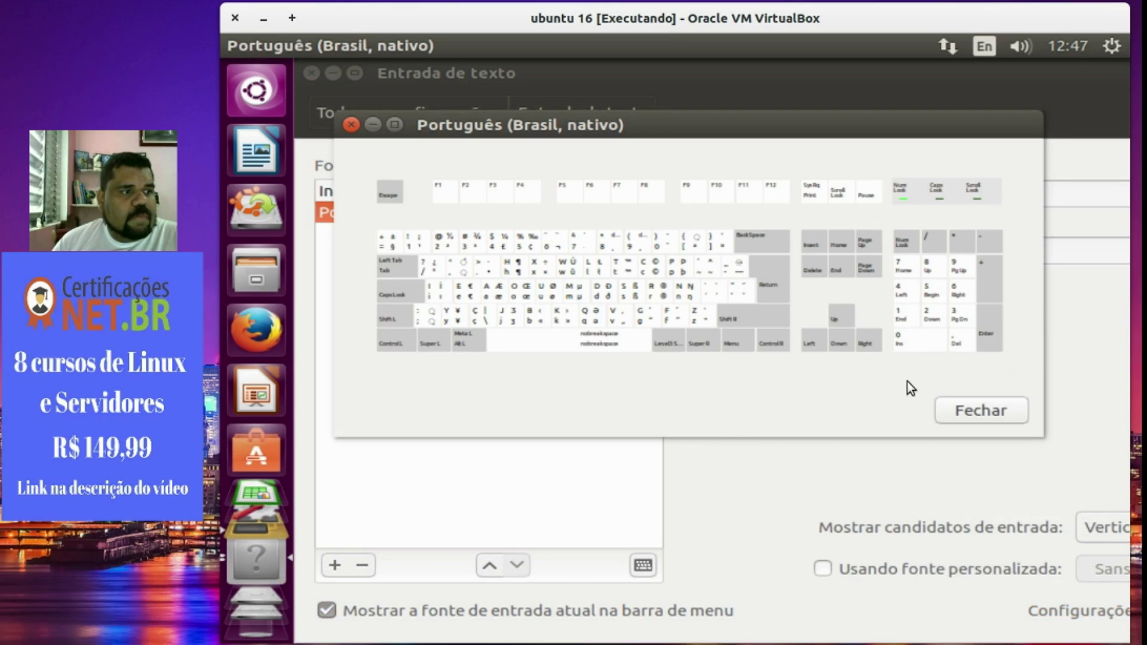
click(1005, 411)
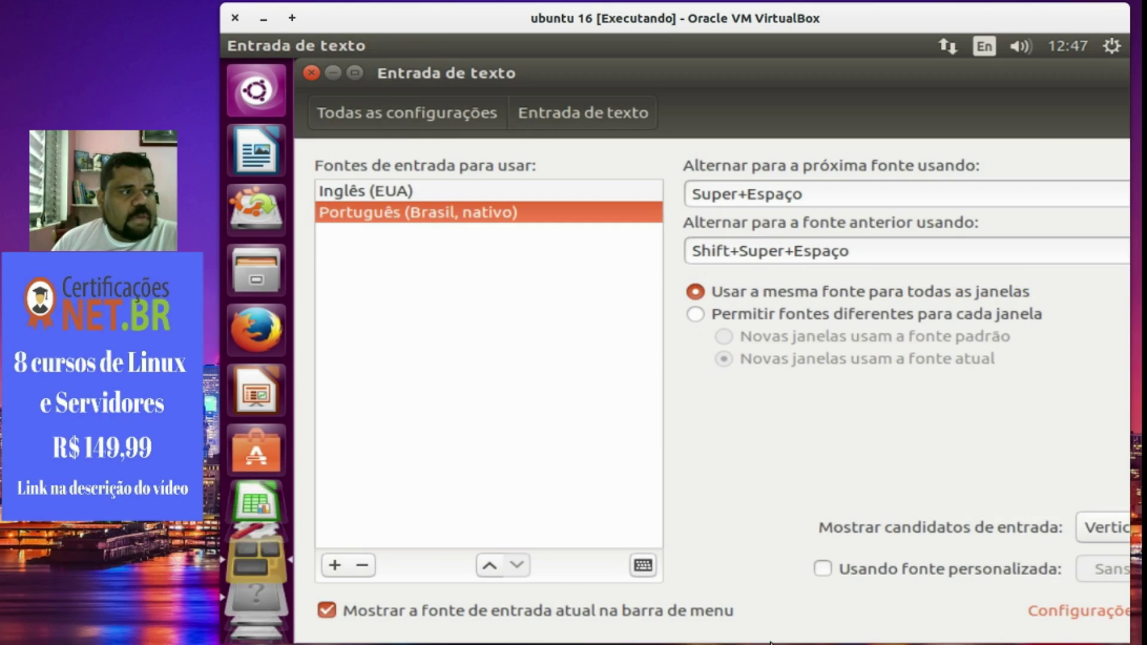
click(364, 567)
Search 'brasil' and add the Português (Brasil) layout as an input source.
click(339, 568)
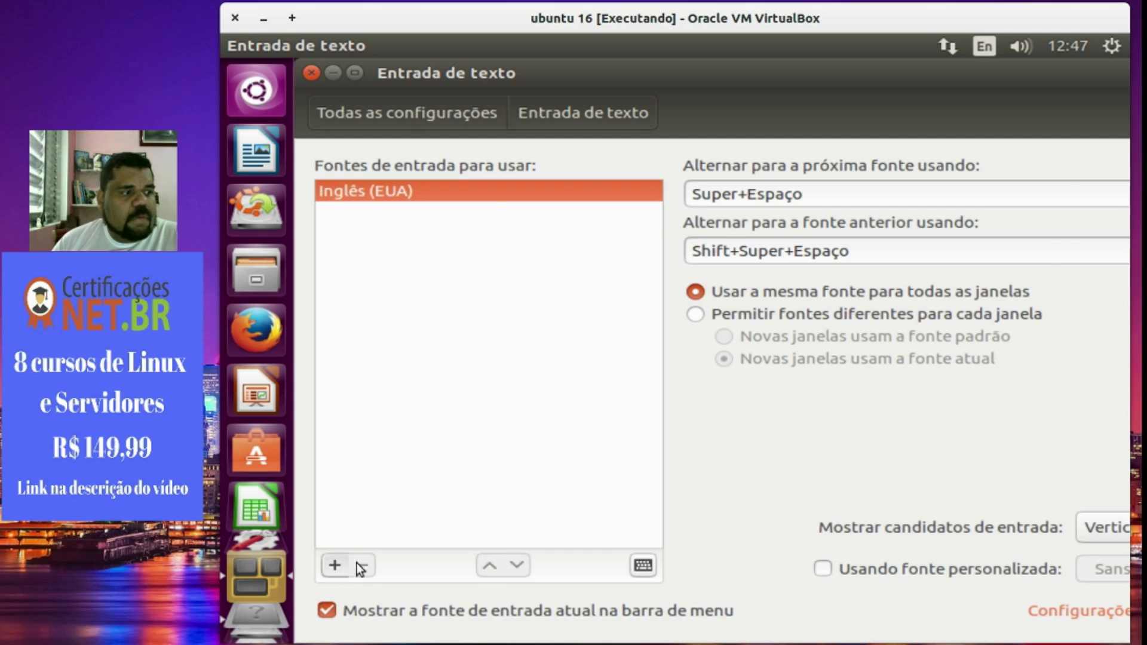
text(por)
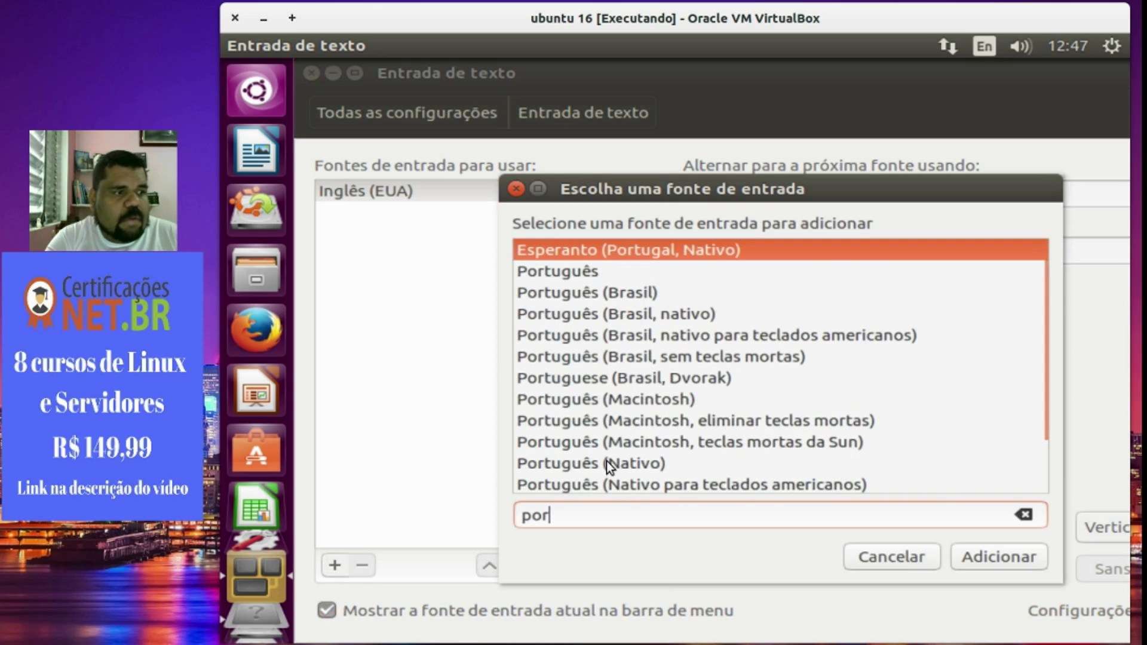
key(BackSpace)
key(BackSpace)
key(BackSpace)
text(r)
key(BackSpace)
text(brasil)
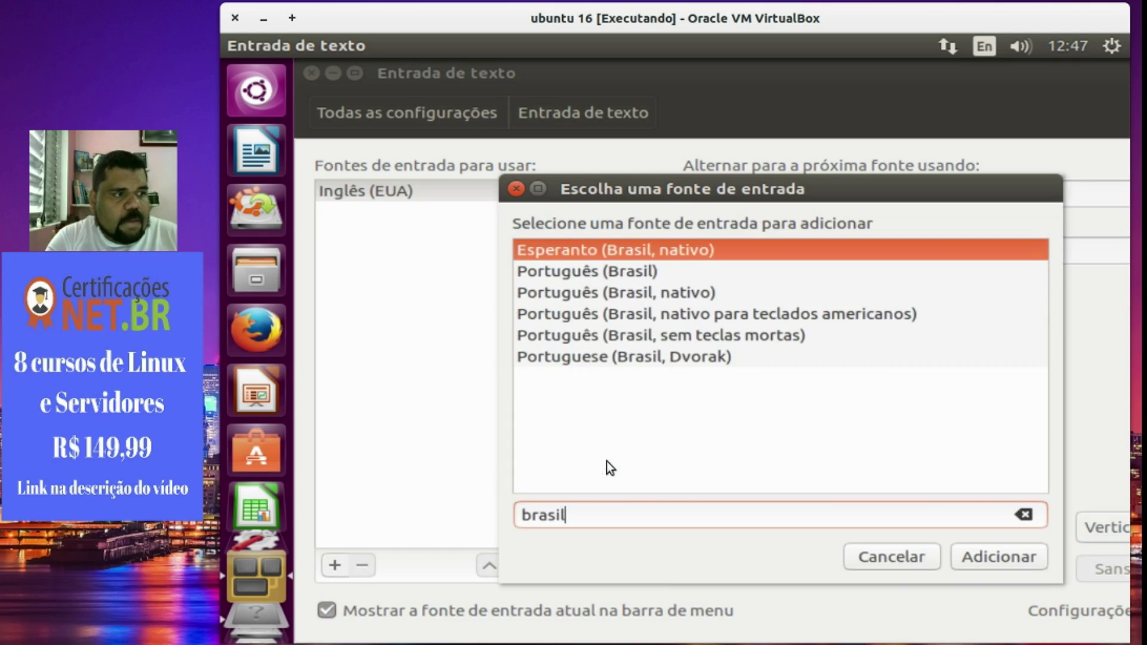
click(654, 272)
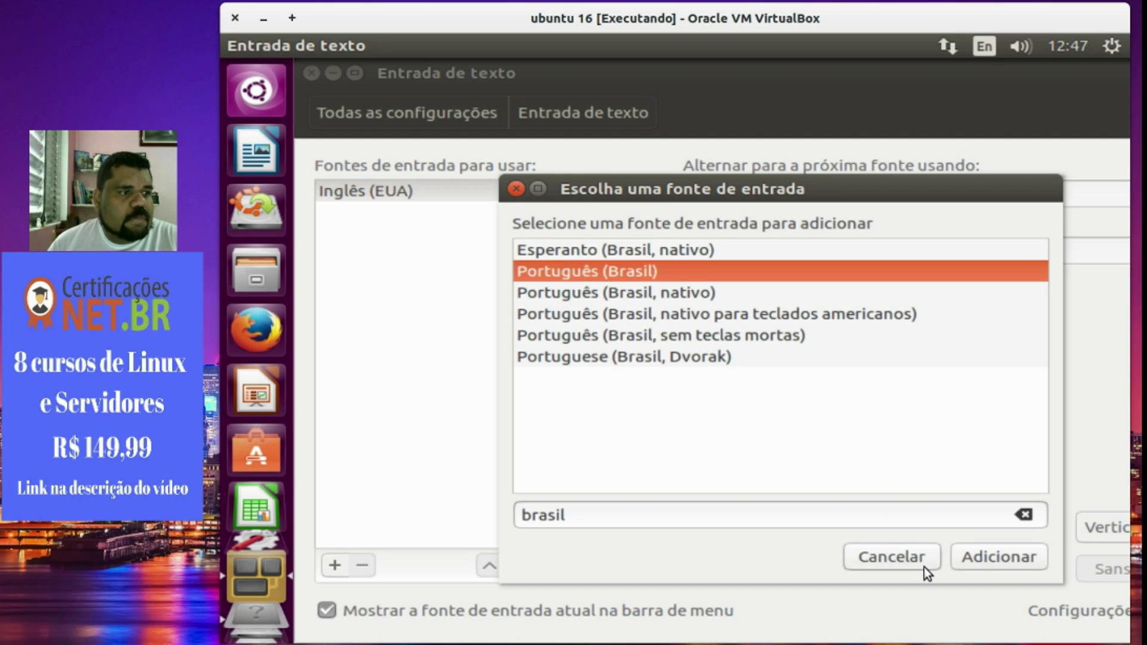
click(989, 554)
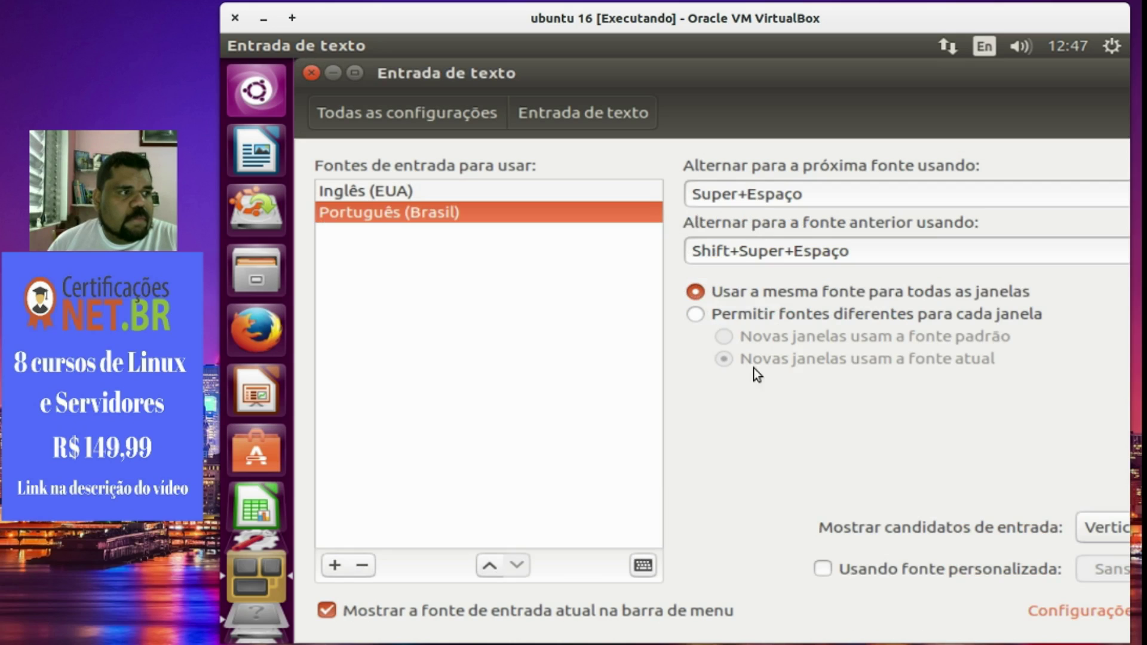
Preview the Português (Brasil) keyboard layout and close Text Input settings.
click(642, 566)
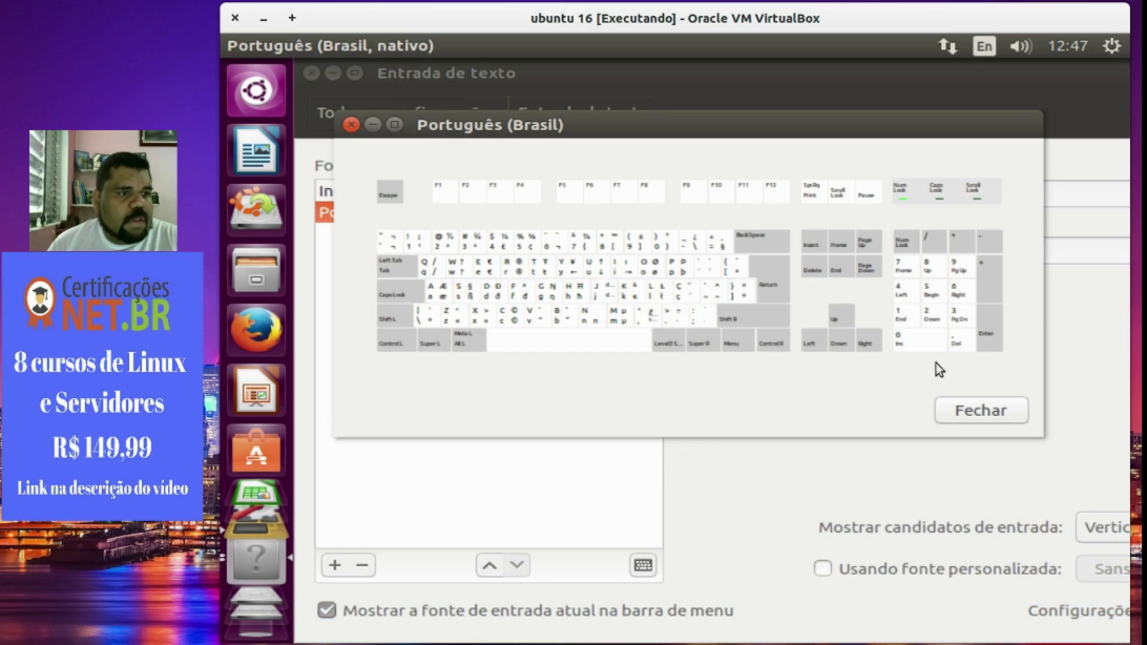
click(973, 408)
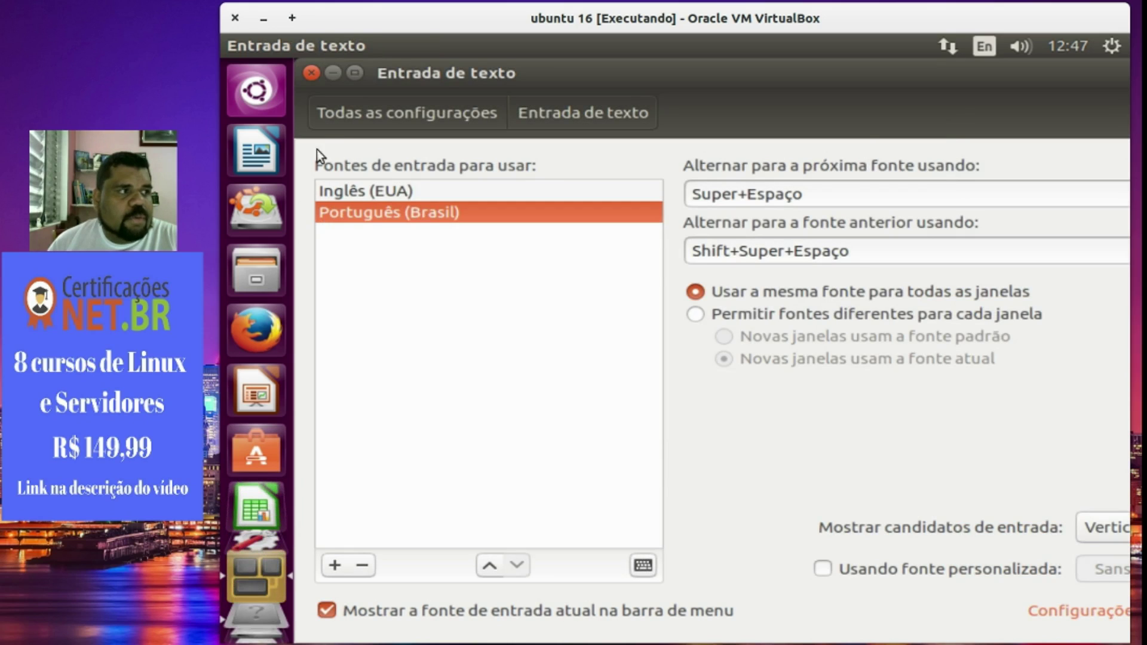
click(311, 73)
click(983, 47)
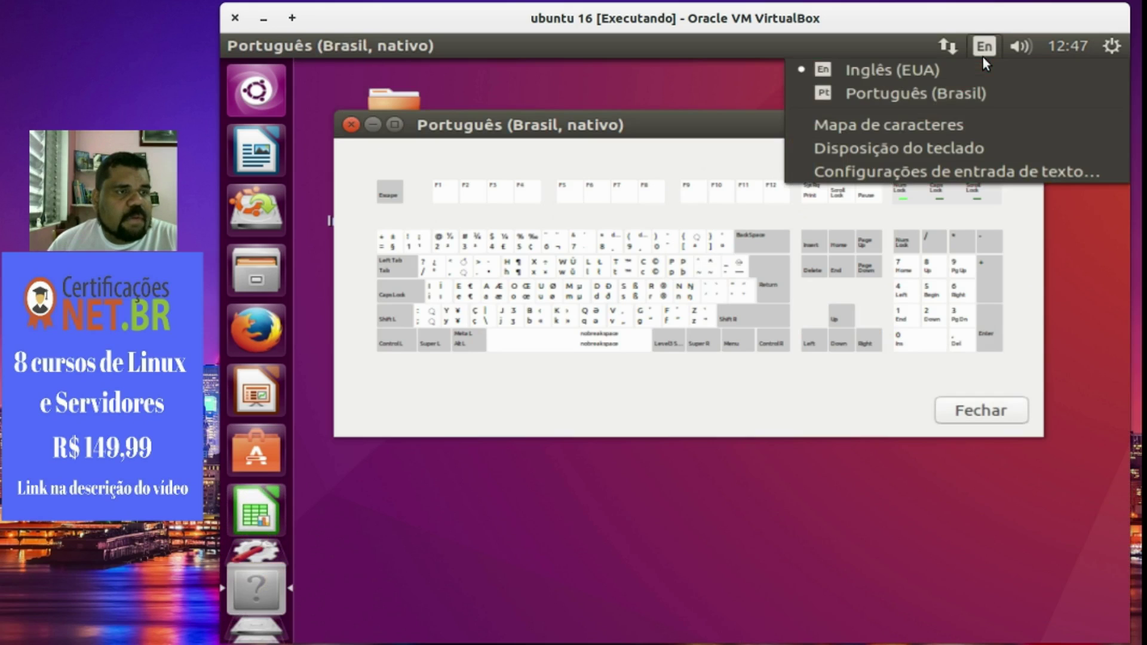
Switch the guest keyboard to Português (Brasil), test 'são paul' in the Dash, and close the layout preview.
click(969, 90)
click(242, 97)
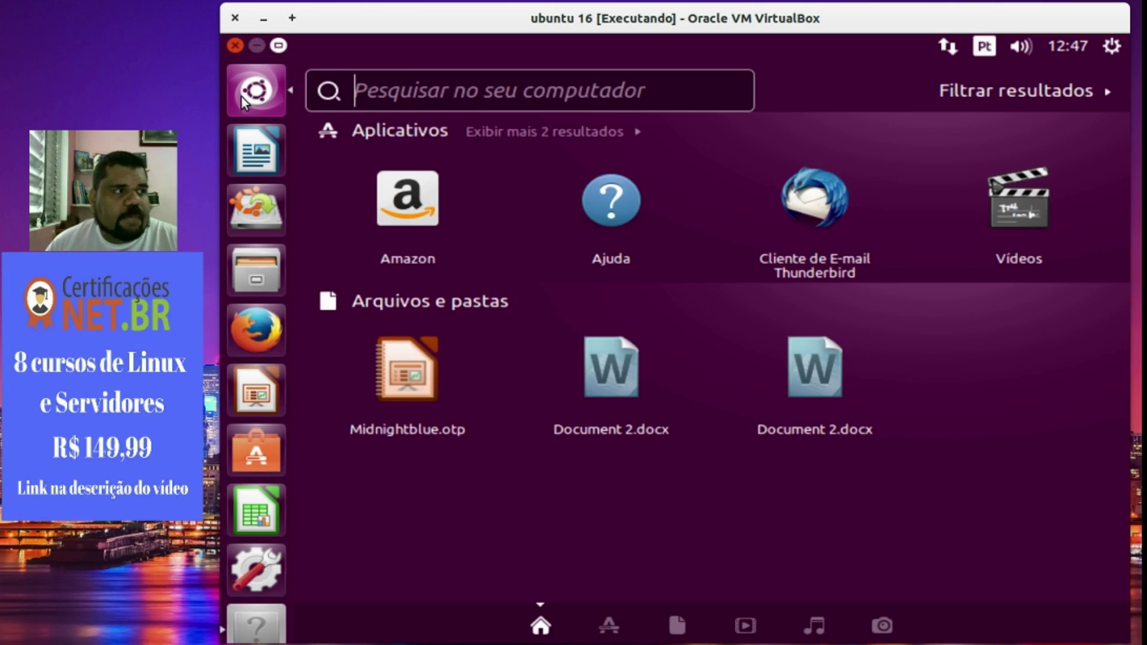
text(são paul)
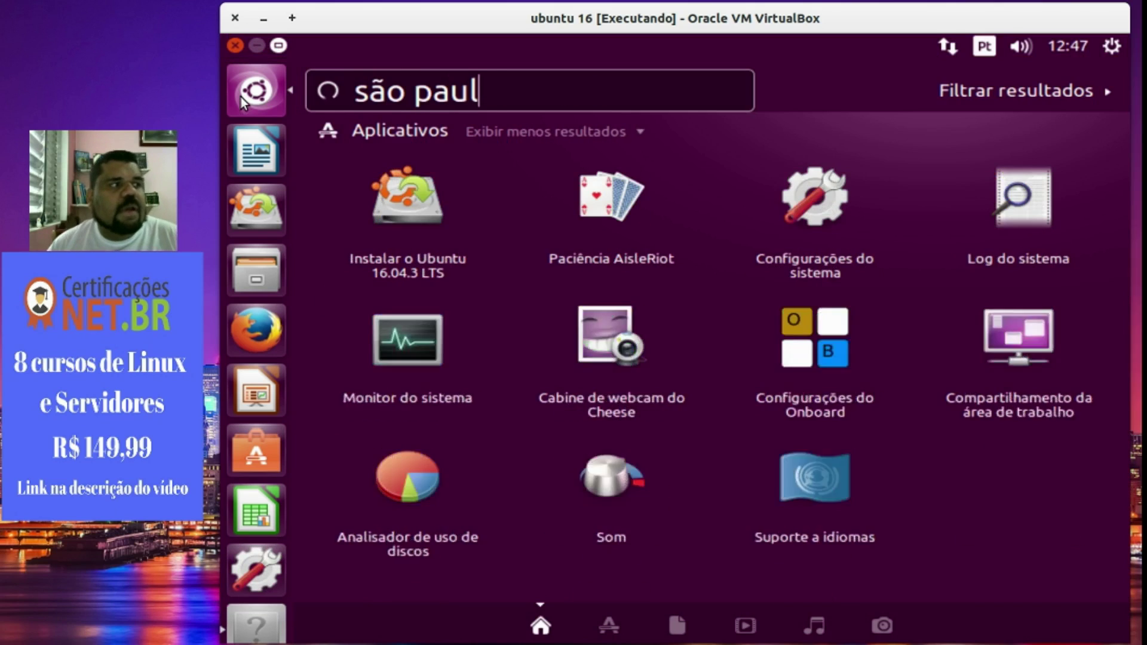
click(243, 99)
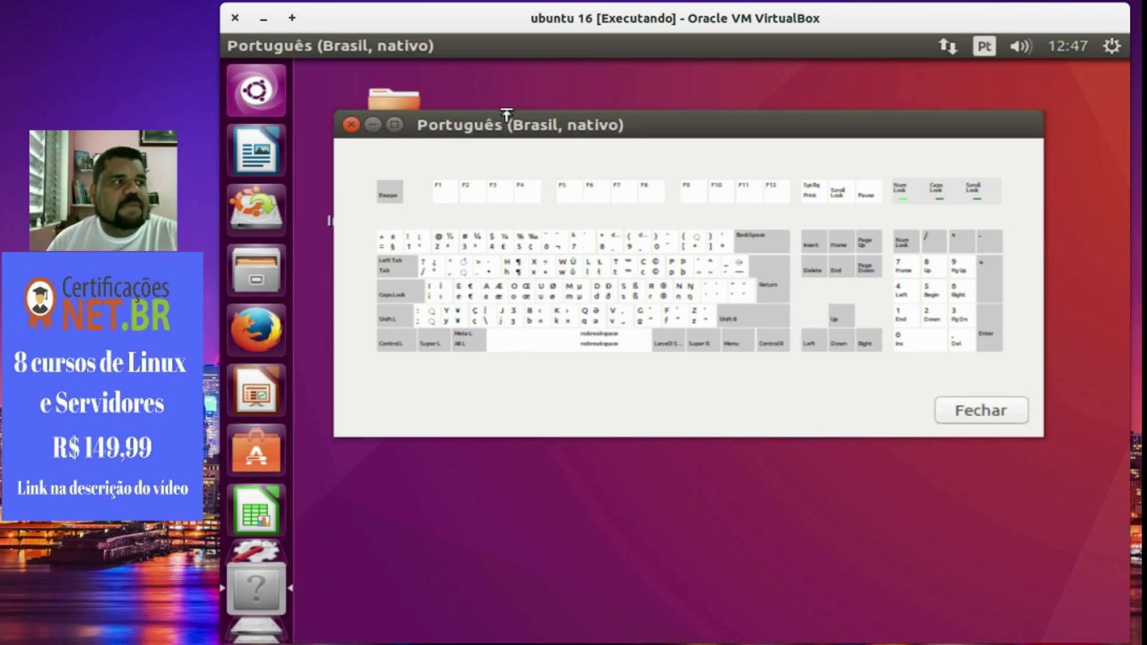
click(350, 126)
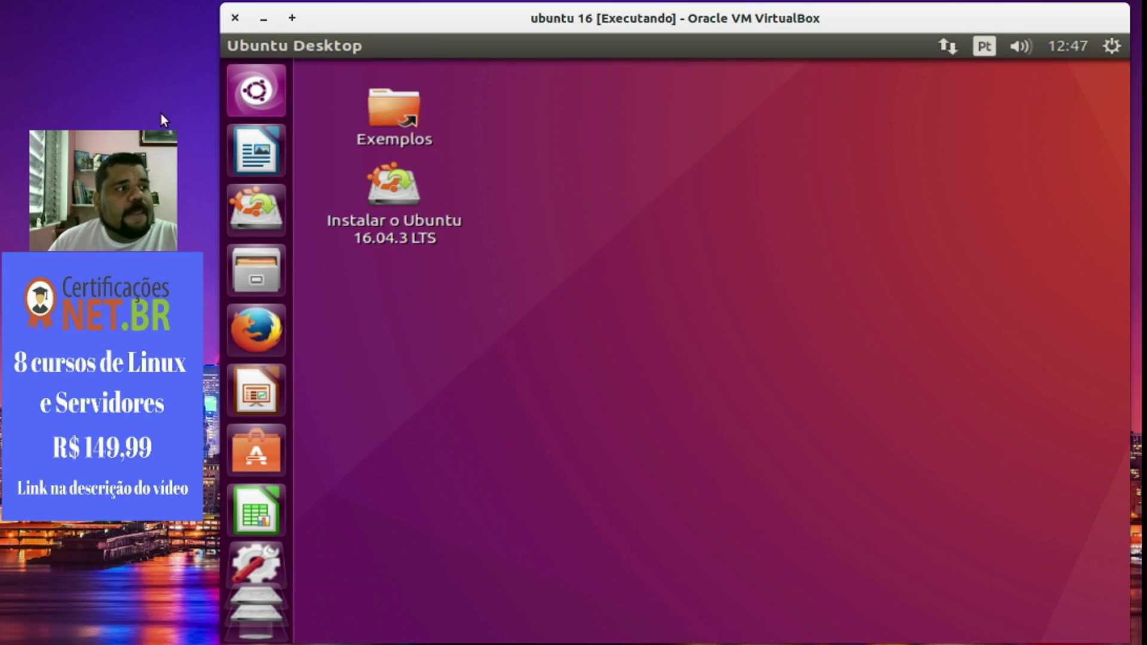
Test typing 'çç' in the Dash, check the input sources menu, and return to the empty desktop.
click(231, 89)
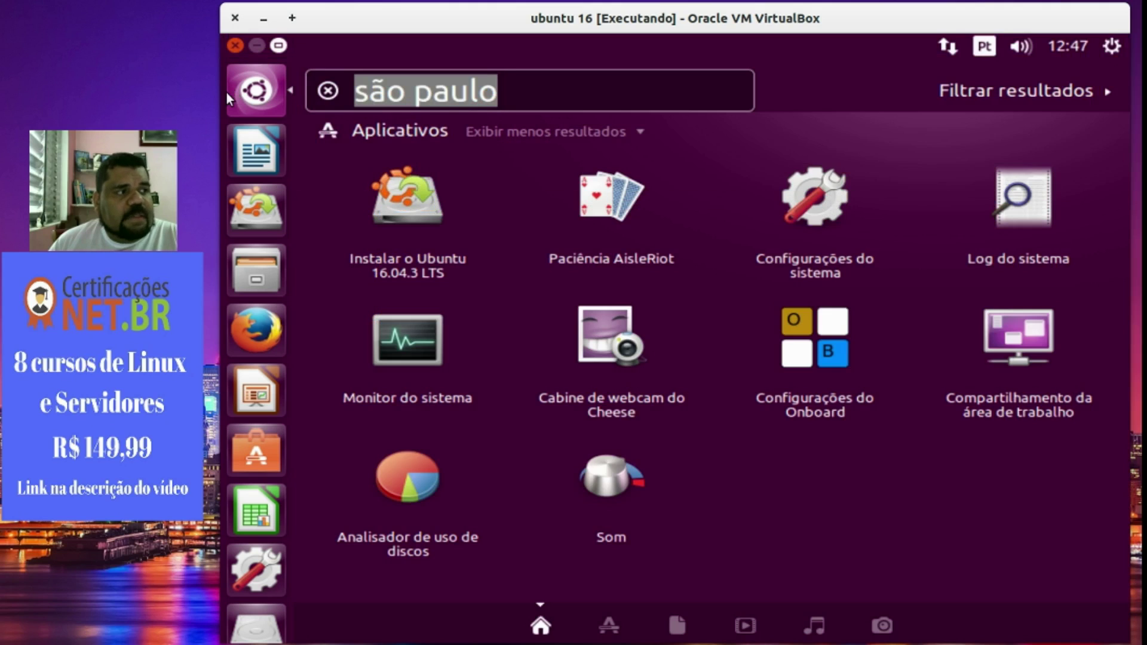
text(çç)
key(Escape)
key(Escape)
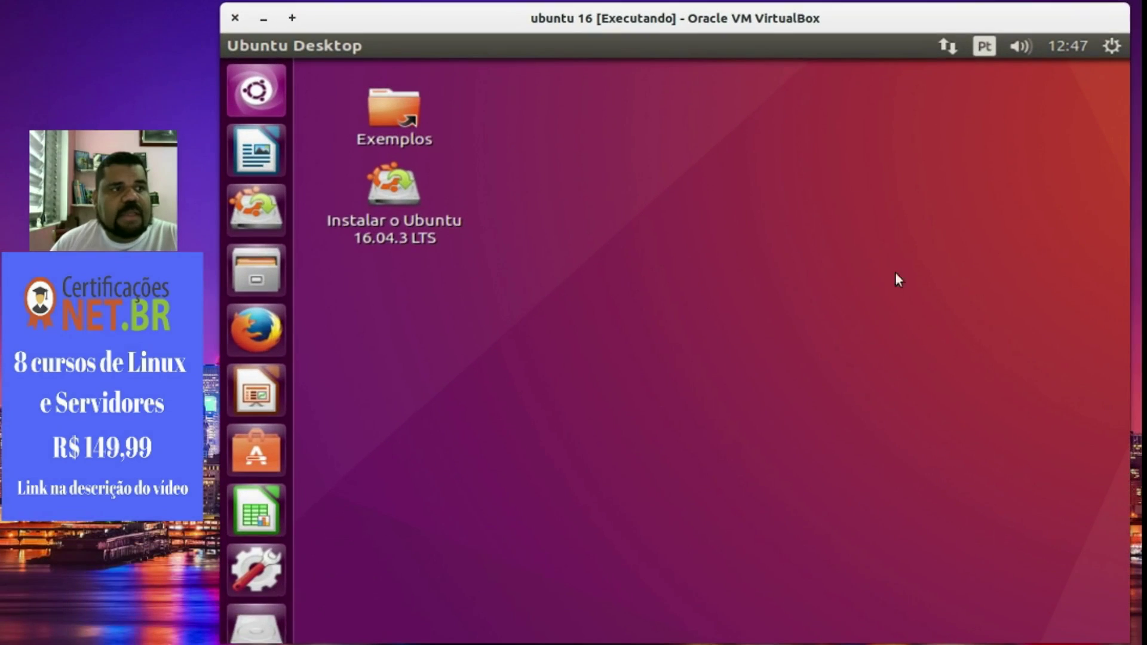
click(985, 48)
click(587, 413)
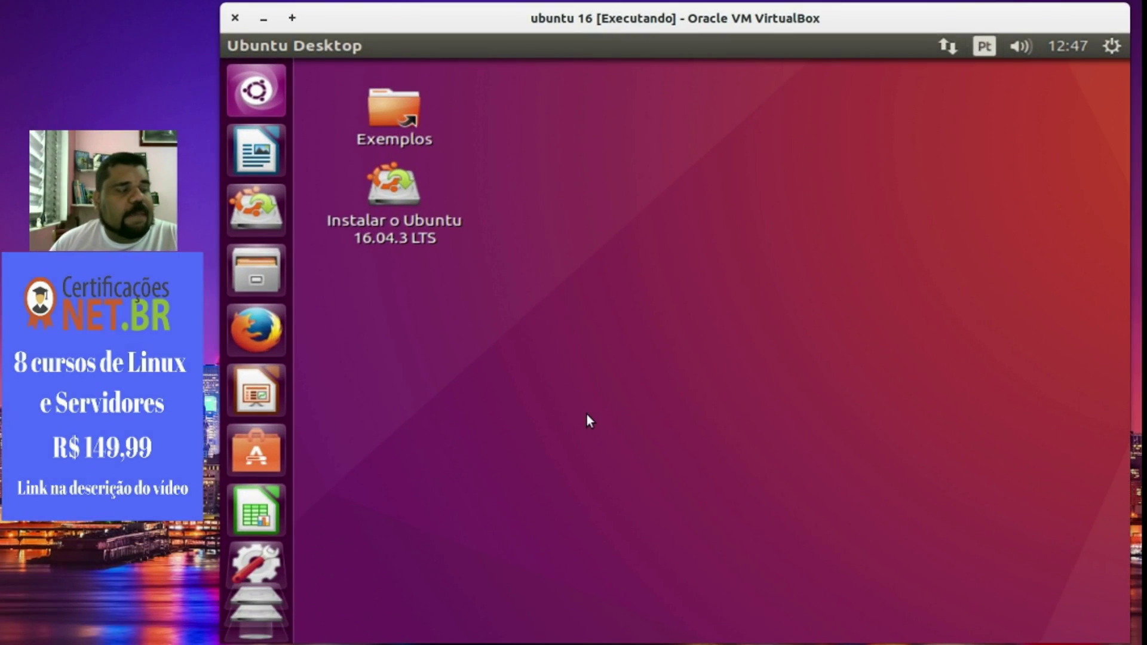
click(256, 109)
click(255, 109)
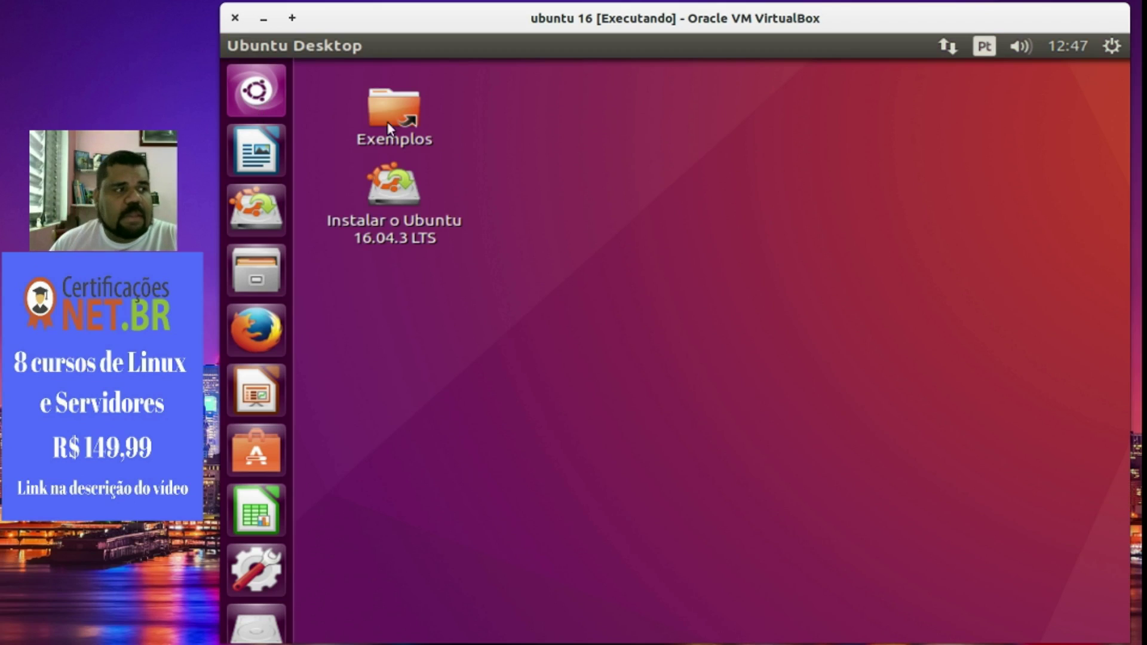
Launch 'Instalar o Ubuntu 16.04.3 LTS' and continue with Português do Brasil as installer language.
double_click(391, 232)
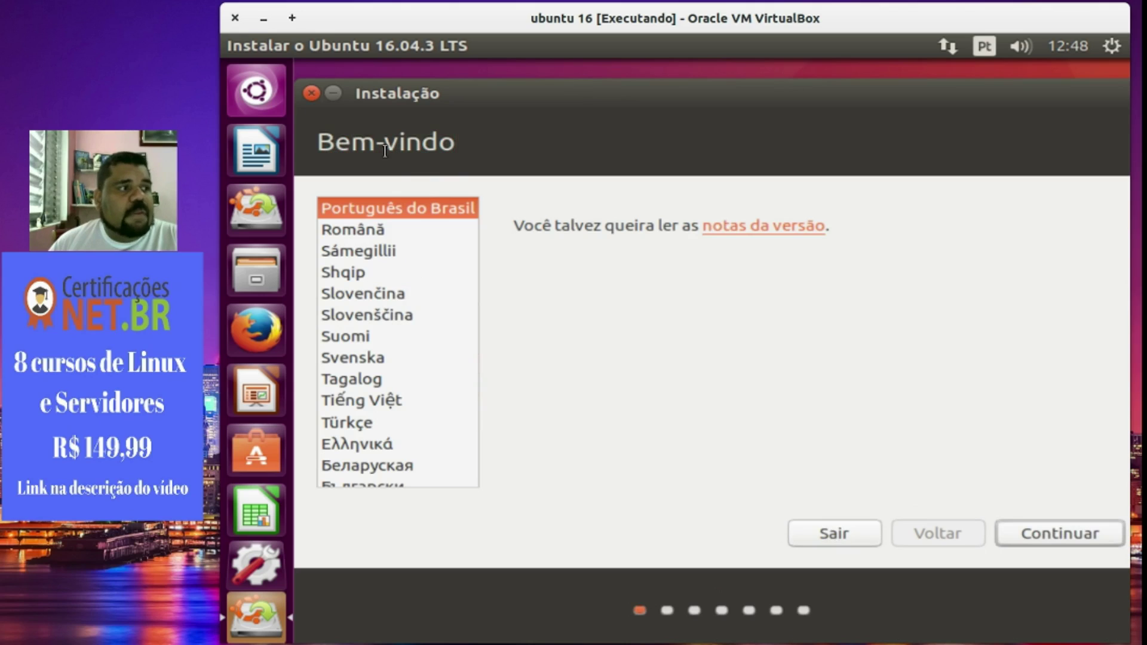
click(1038, 532)
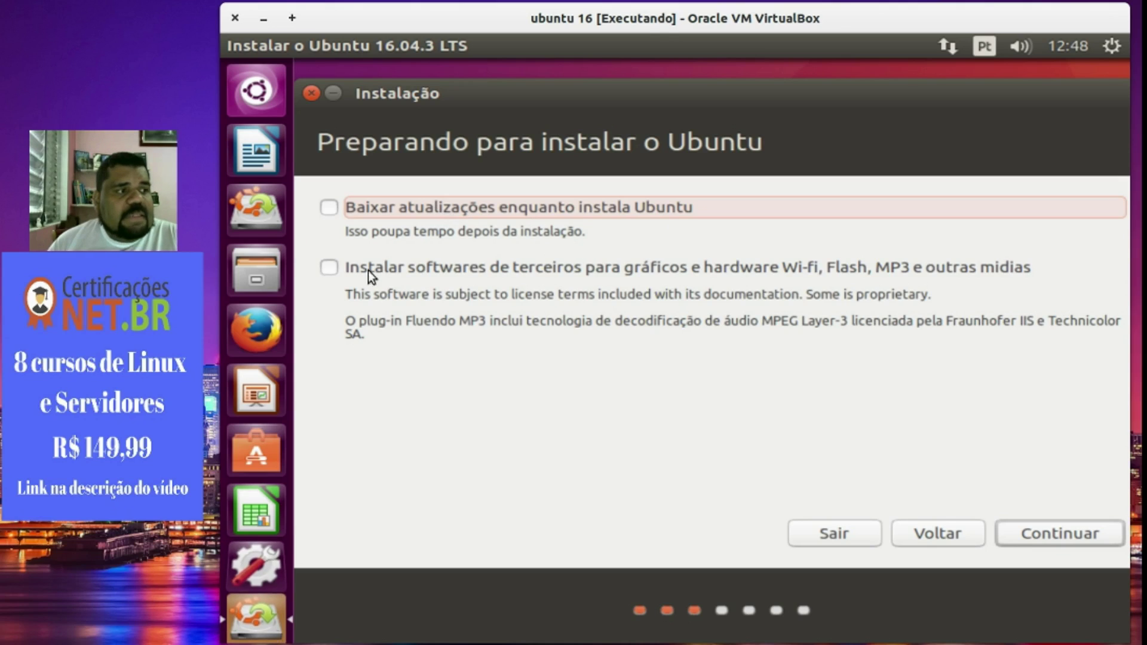
Leave downloading updates and third-party software unchecked, then continue to the installation type.
click(452, 270)
click(439, 210)
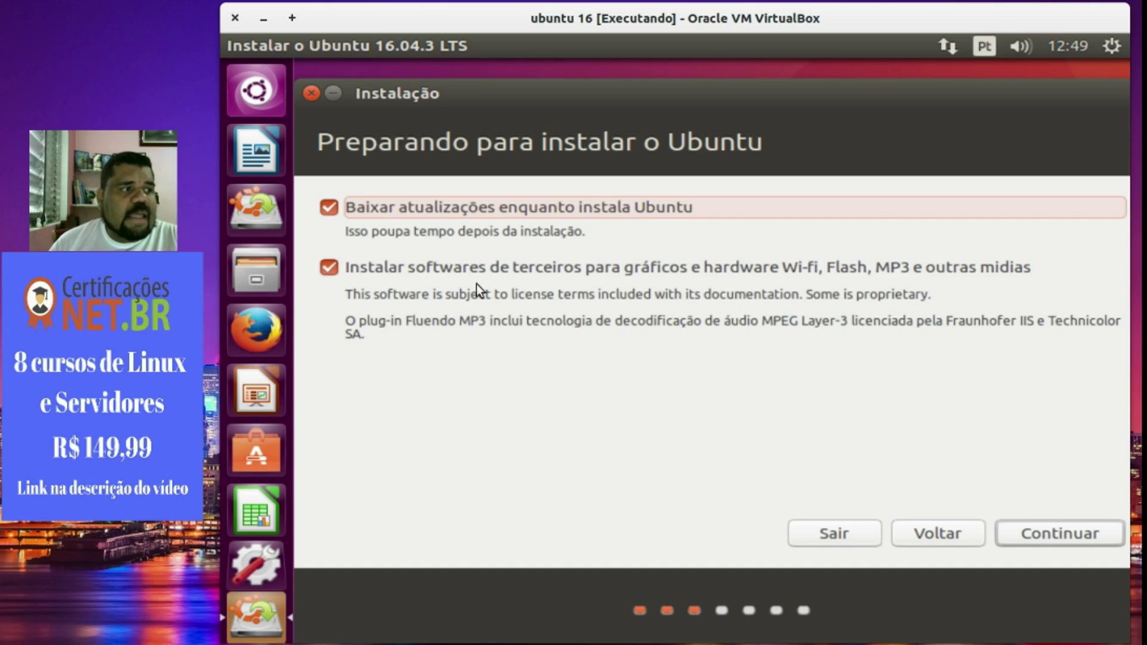
click(614, 213)
click(561, 267)
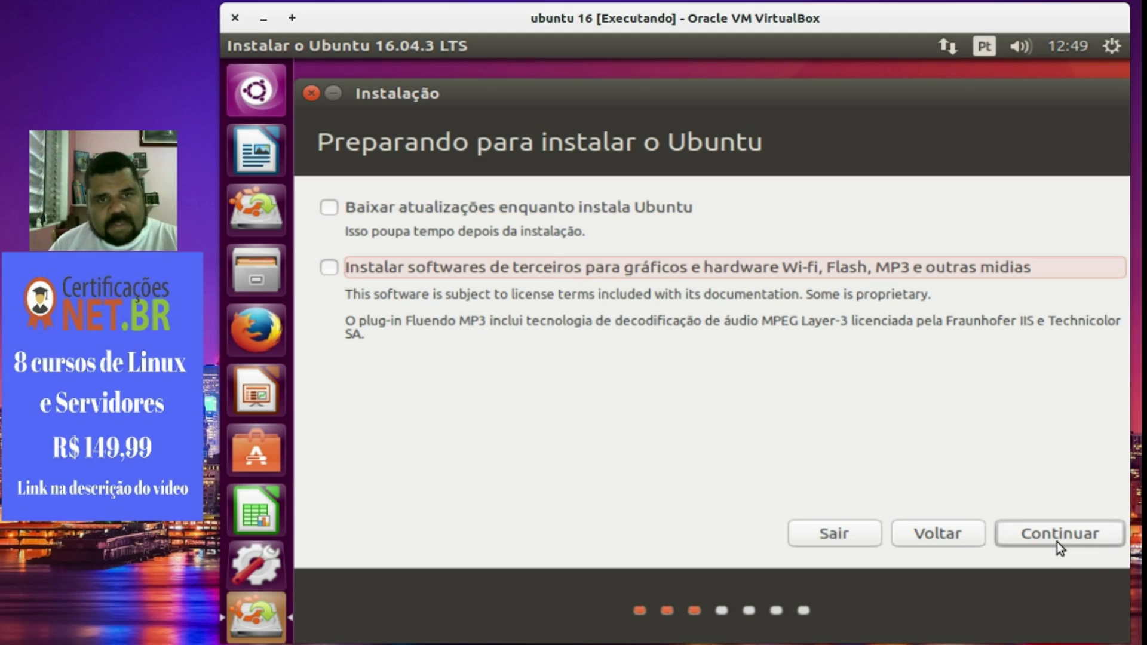
click(1044, 529)
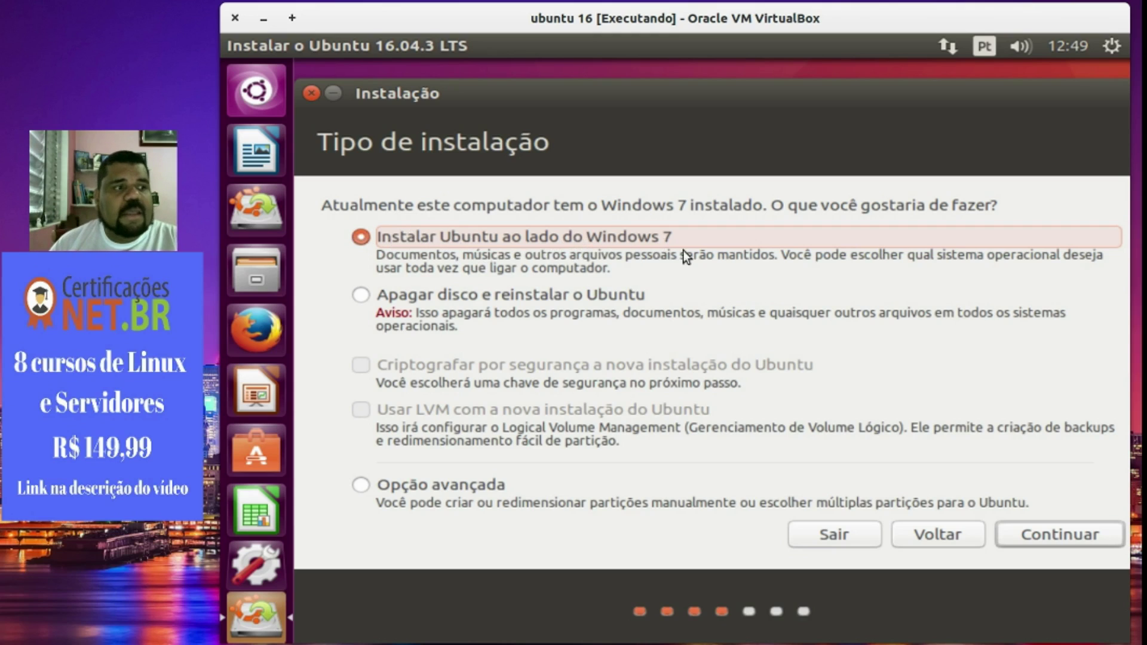
Choose 'Instalar Ubuntu ao lado do Windows 7', accept the 17.0 GB / 9.8 GB split, and confirm.
click(1047, 538)
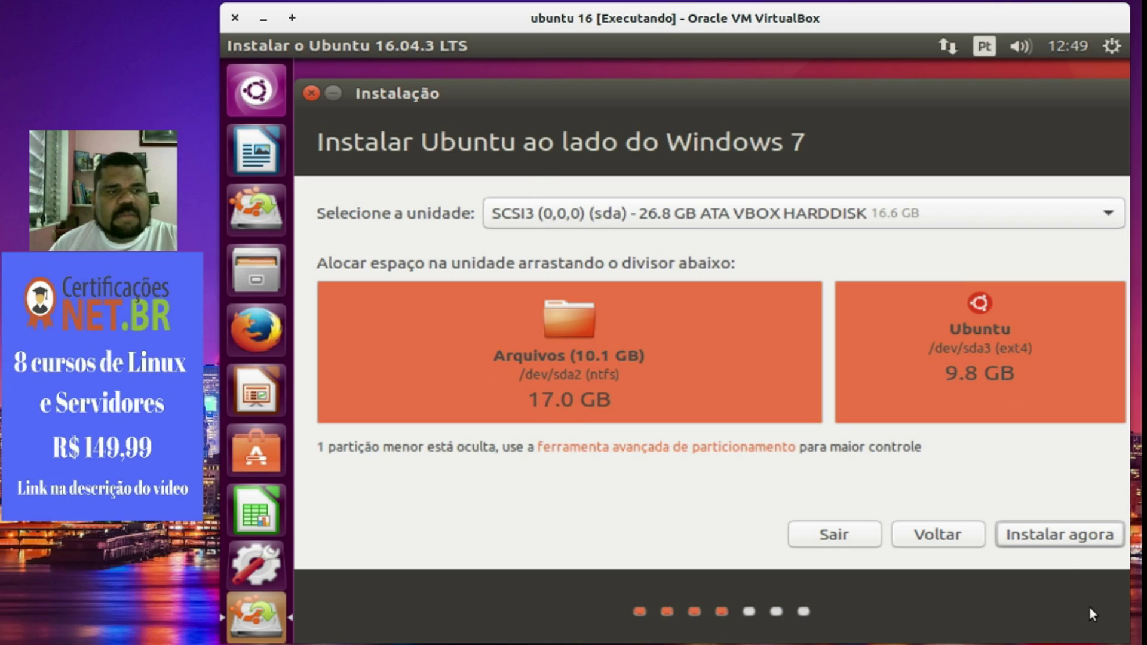
click(1049, 537)
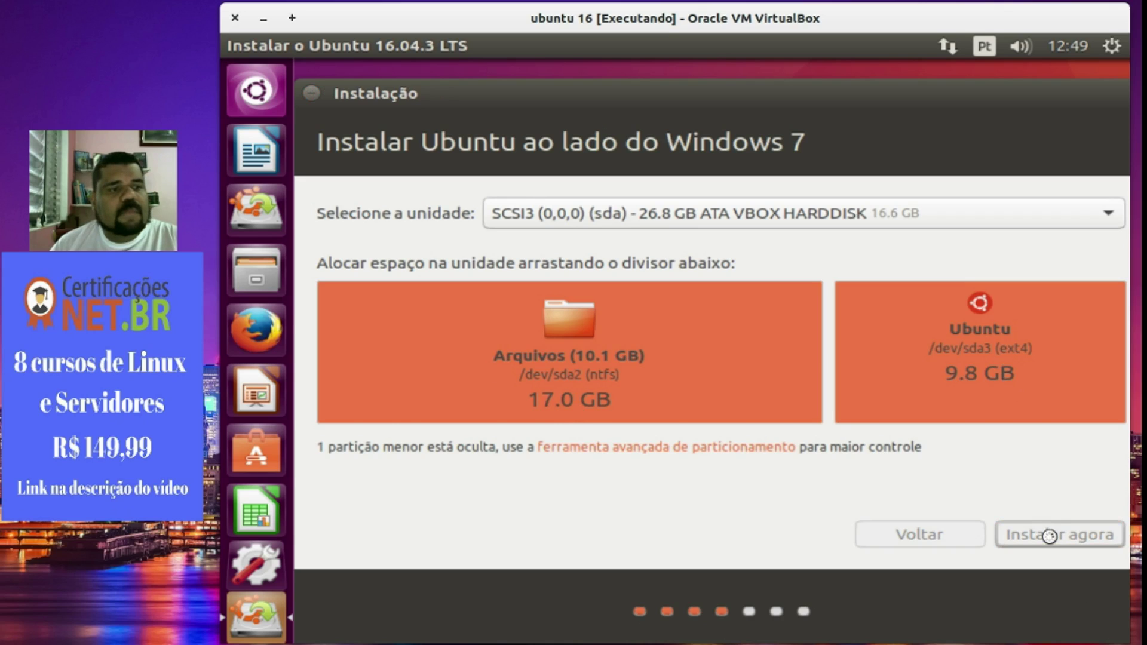
click(1060, 459)
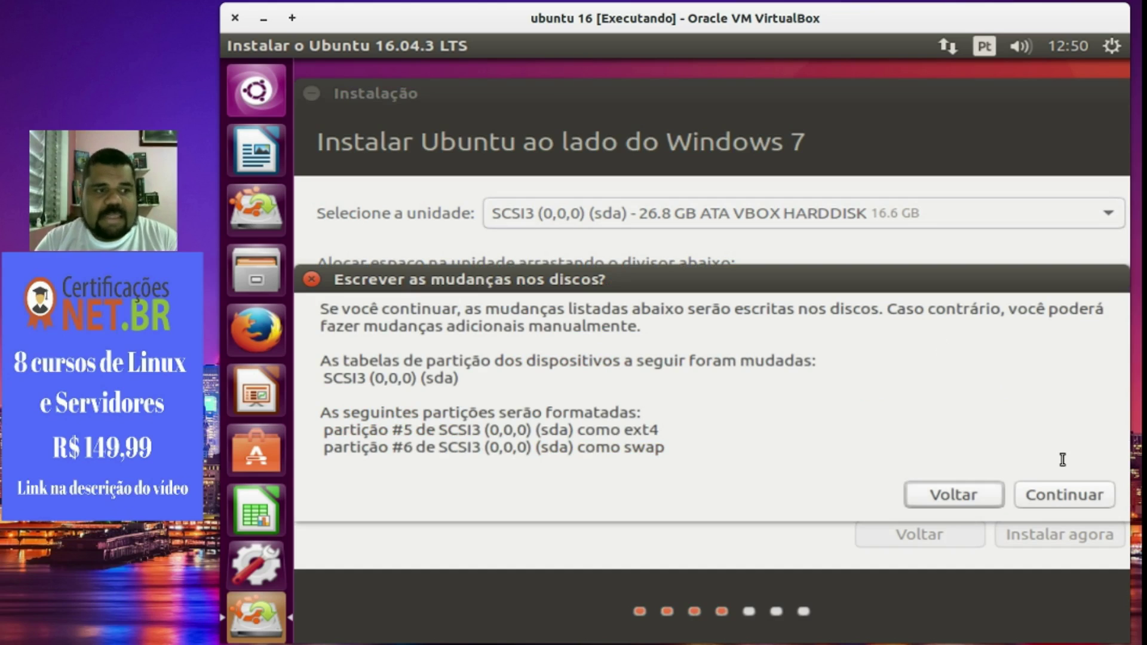
Confirm writing the ext4 and swap partitions, accept Sao Paulo as location, and keep the Português (Brasil) keyboard.
click(1065, 493)
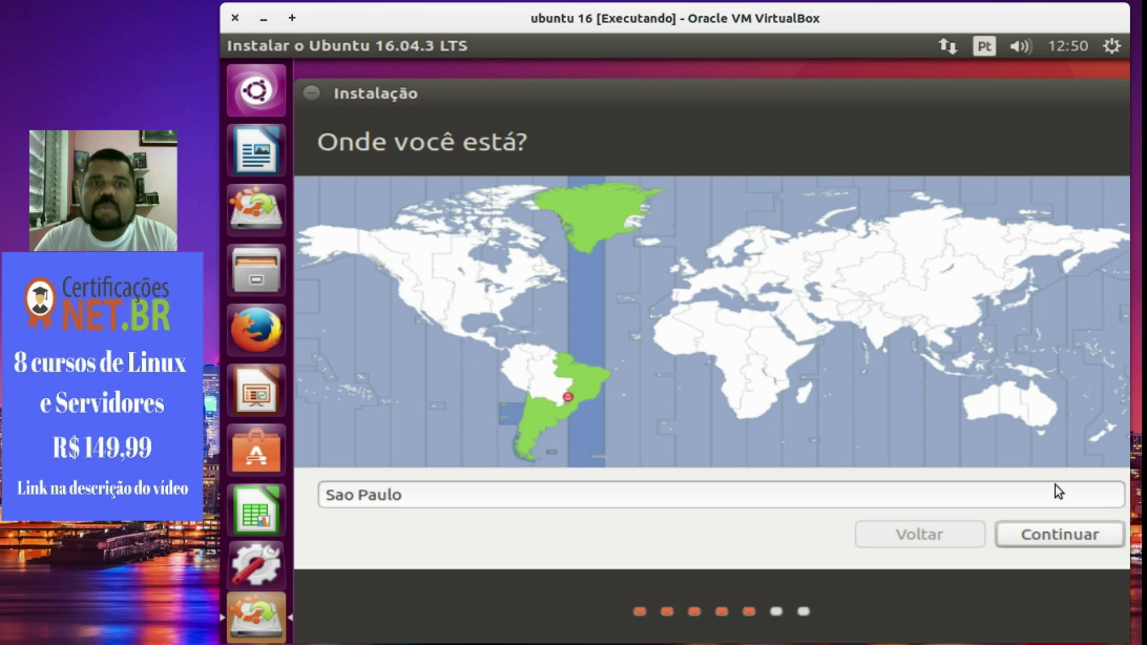
click(1079, 537)
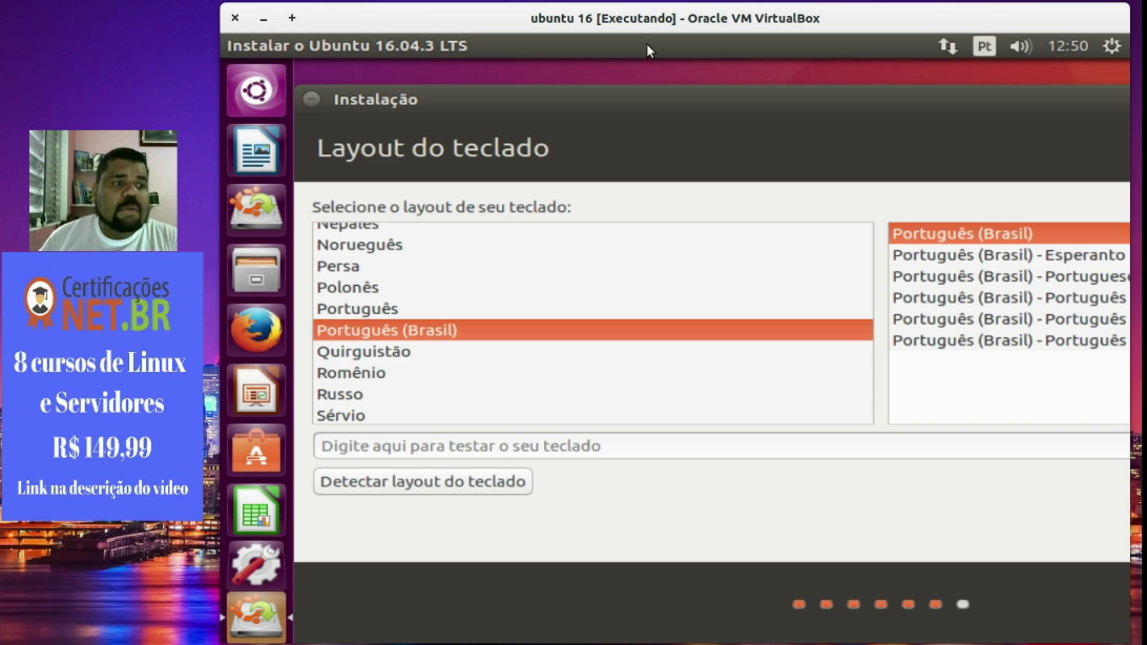
drag(688, 100, 399, 115)
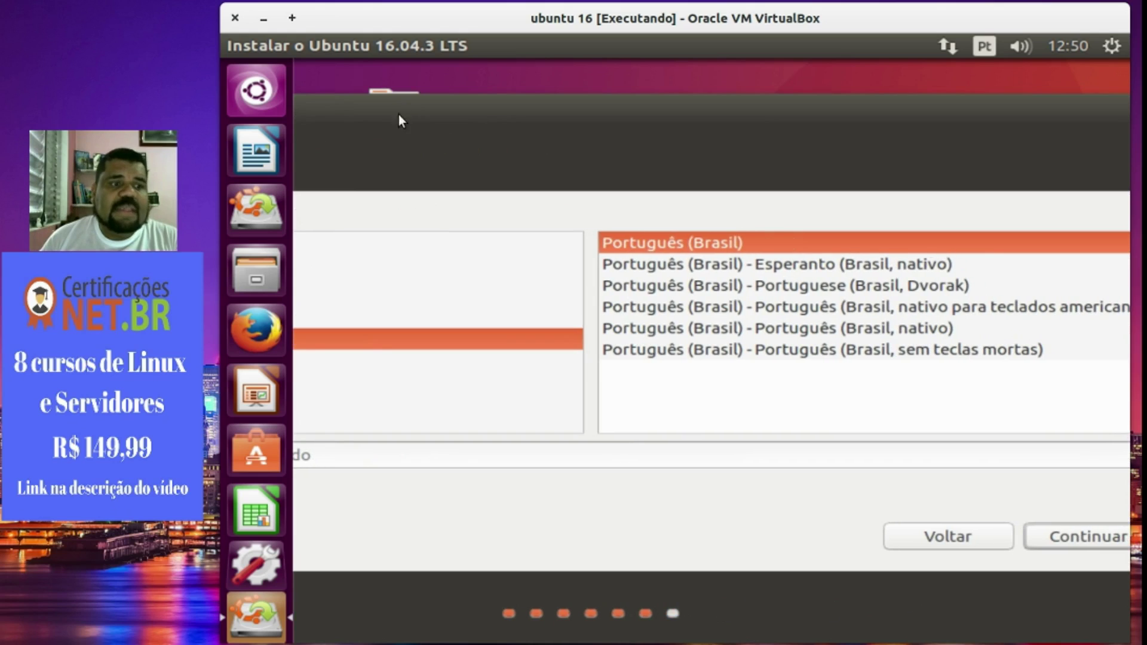
click(1078, 535)
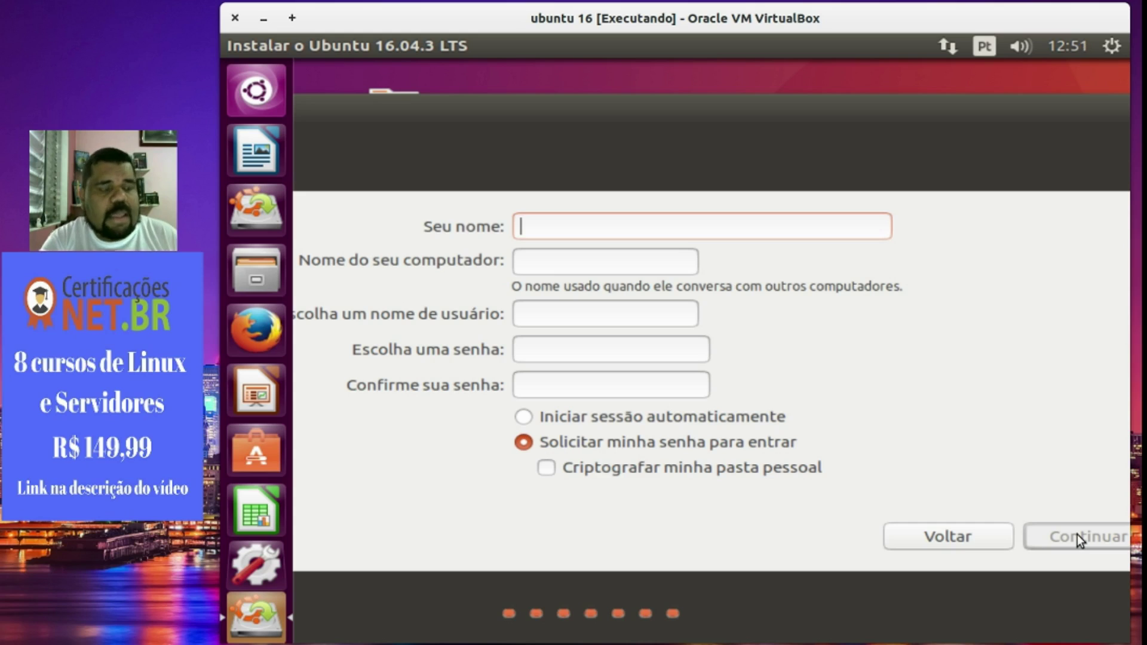
Enter the user's full name in the Seu nome field.
text(juliano)
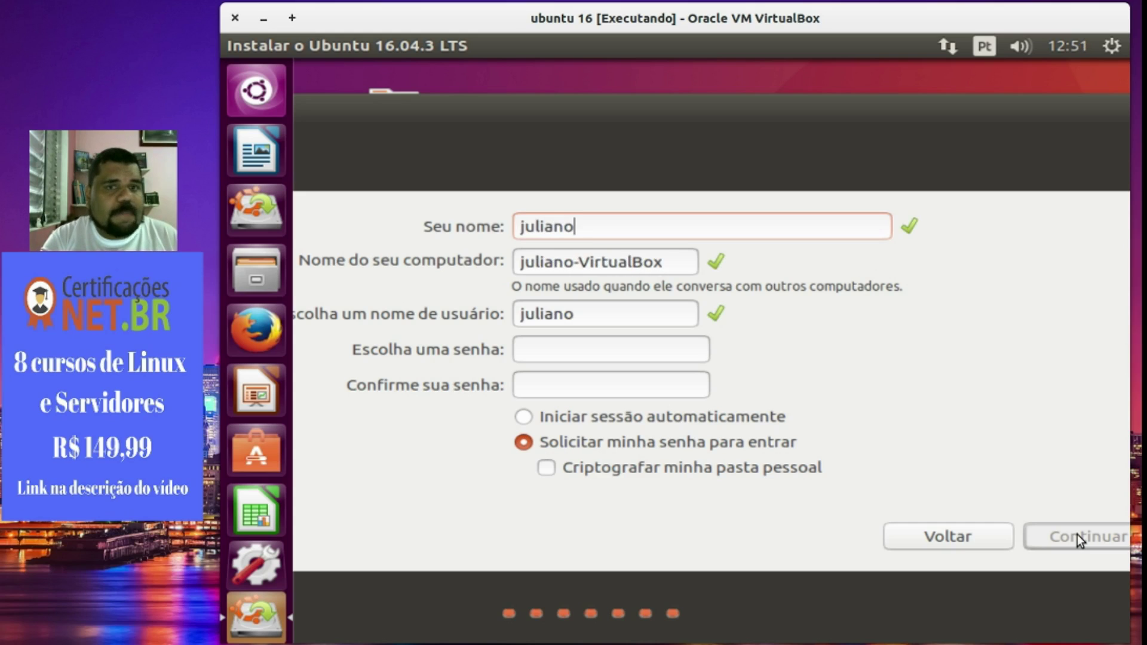
key(Tab)
key(Tab)
key(Tab)
text(1)
key(BackSpace)
text(juliano)
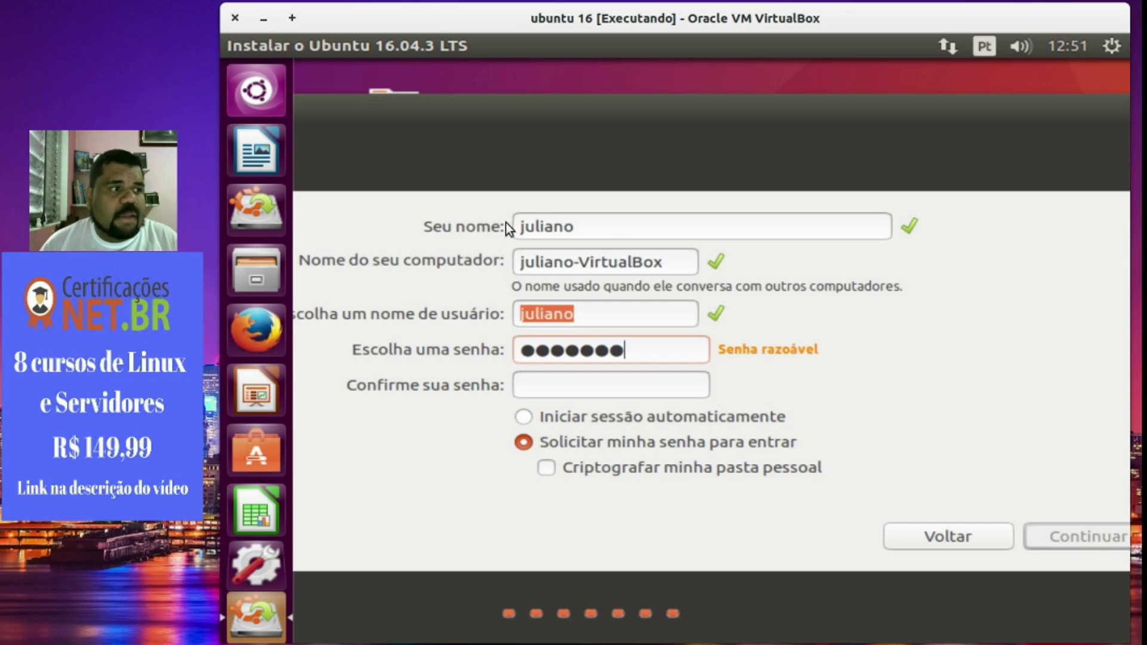
key(shift+Tab)
key(shift+Tab)
key(shift+Tab)
text(Julian Ramos)
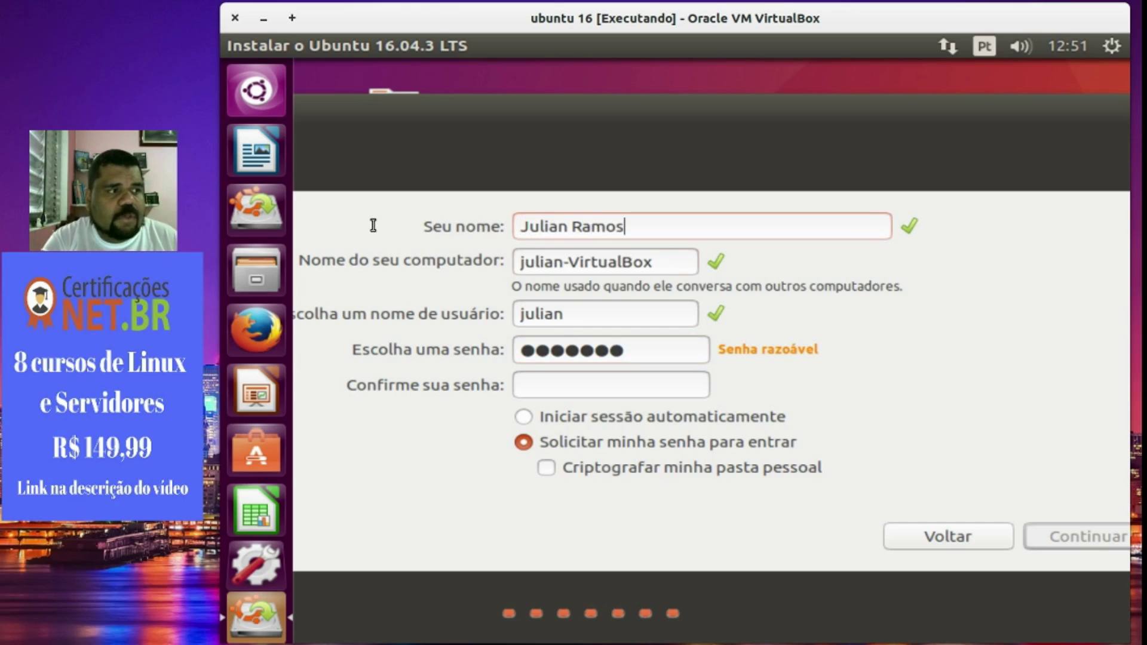
Set computer name 'starwars', enter the username, confirm the password, and start the installation.
key(Tab)
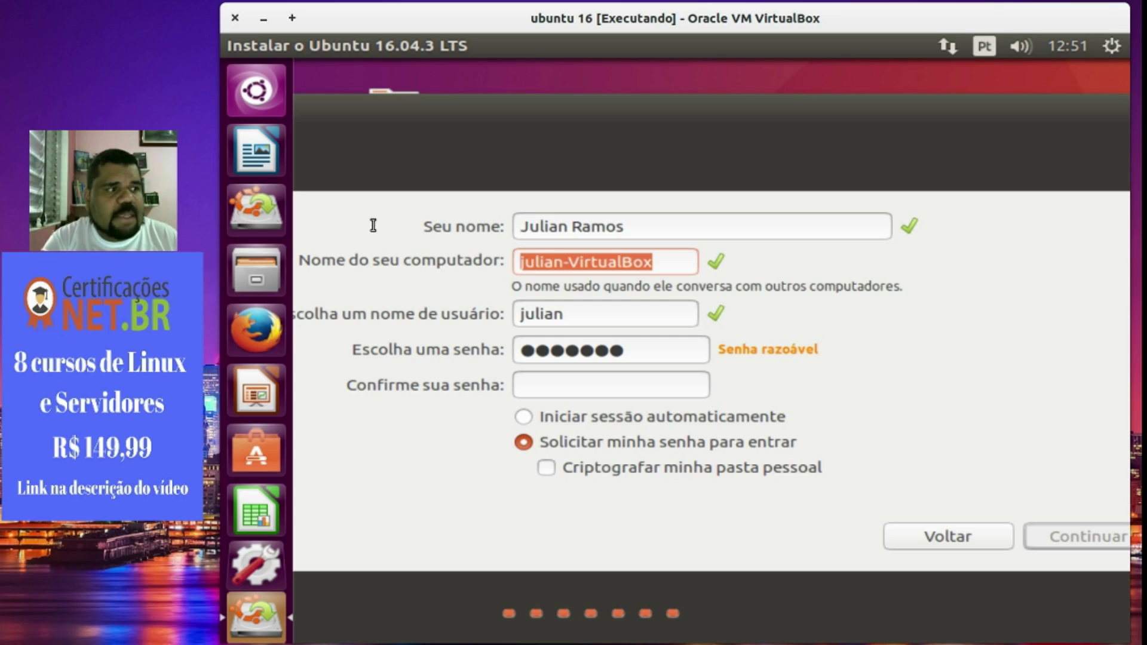
text(starwars)
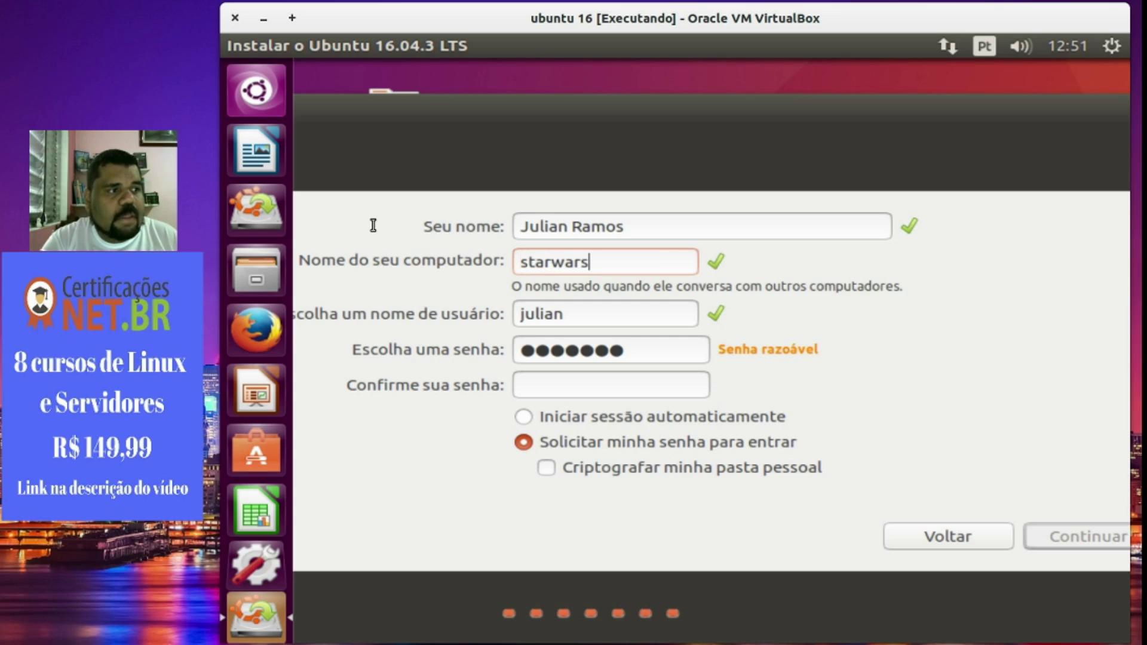
key(Tab)
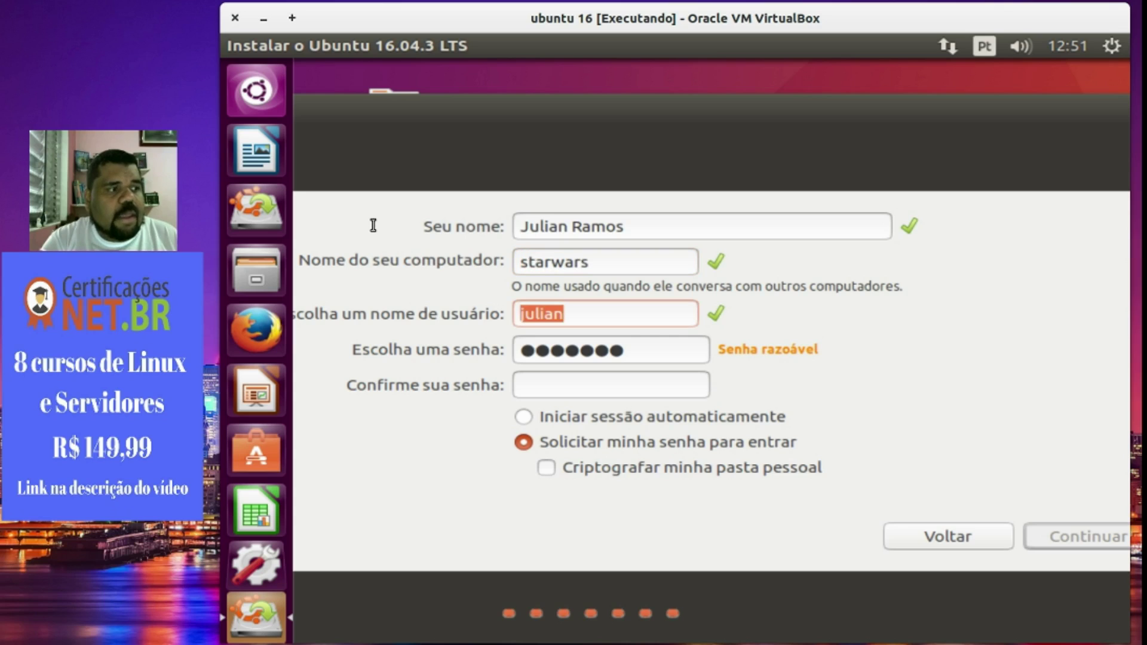
text(julia)
key(BackSpace)
key(BackSpace)
text(iano)
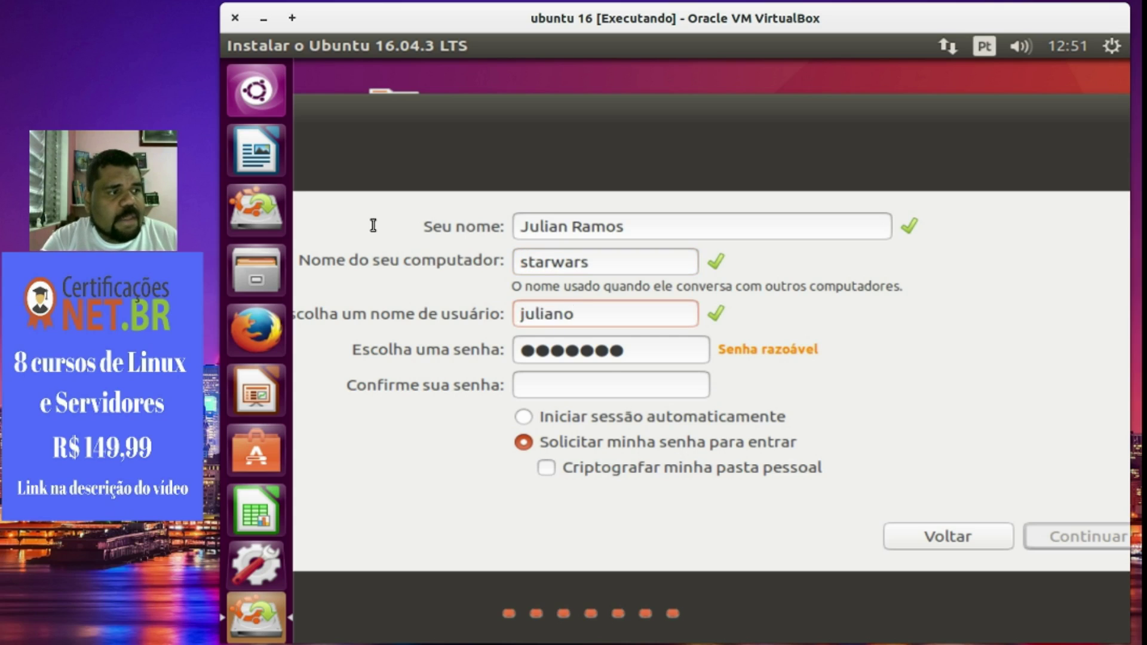
key(Tab)
key(Tab)
text(●●●●●●●)
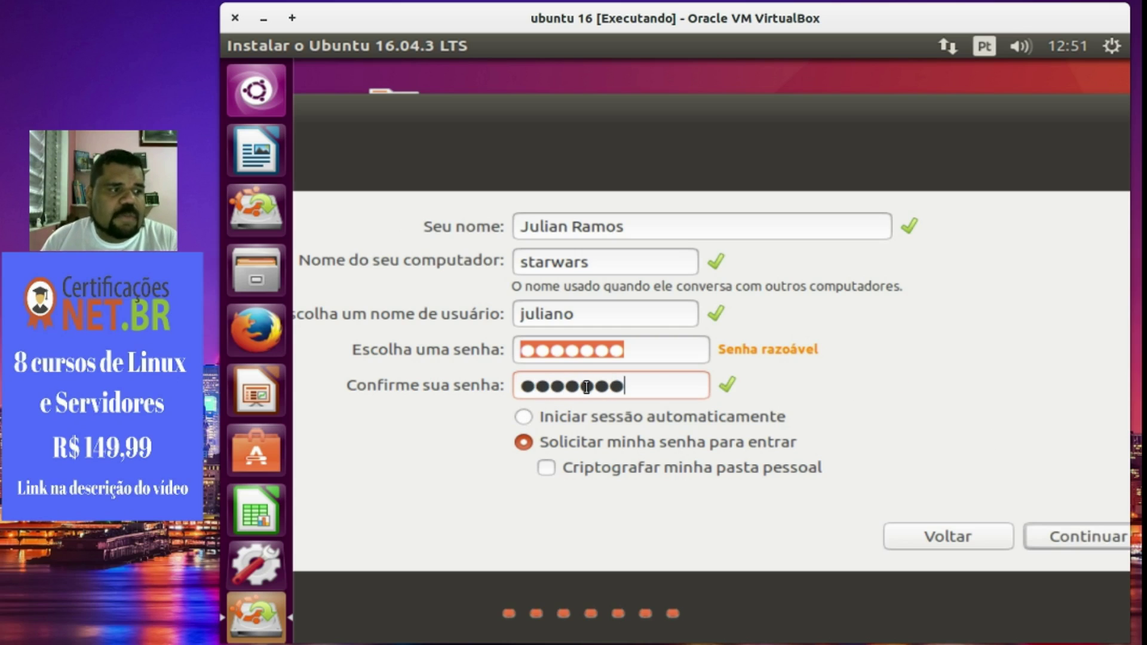
click(1072, 543)
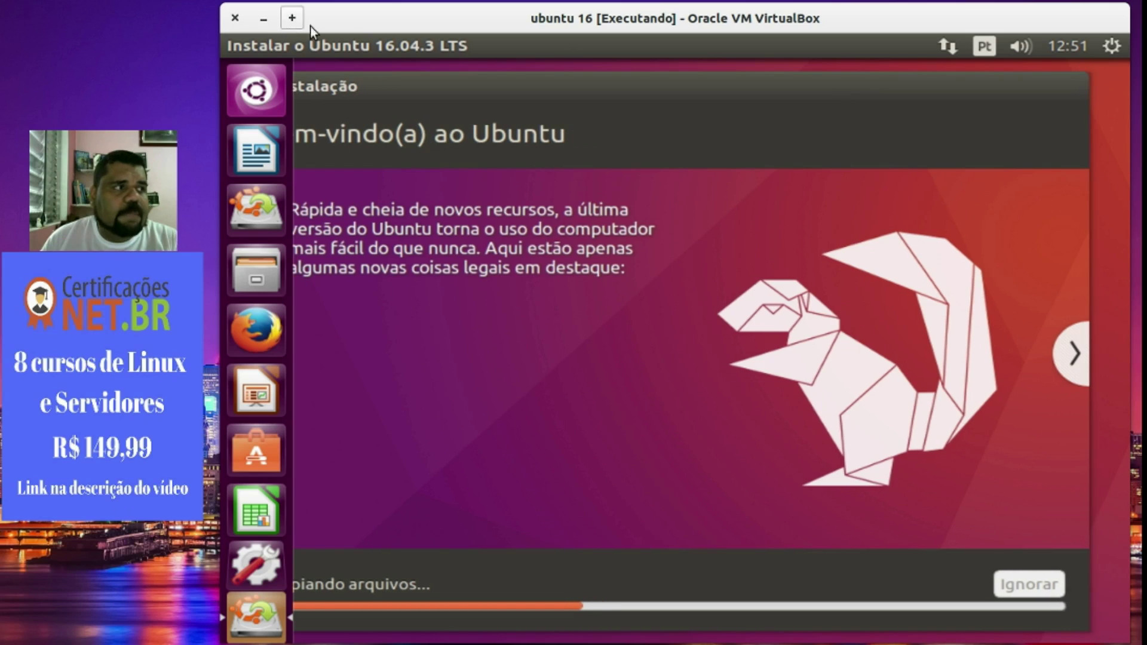
Bring the whole installer window into view and briefly toggle the installation details log while files copy.
drag(556, 87, 610, 87)
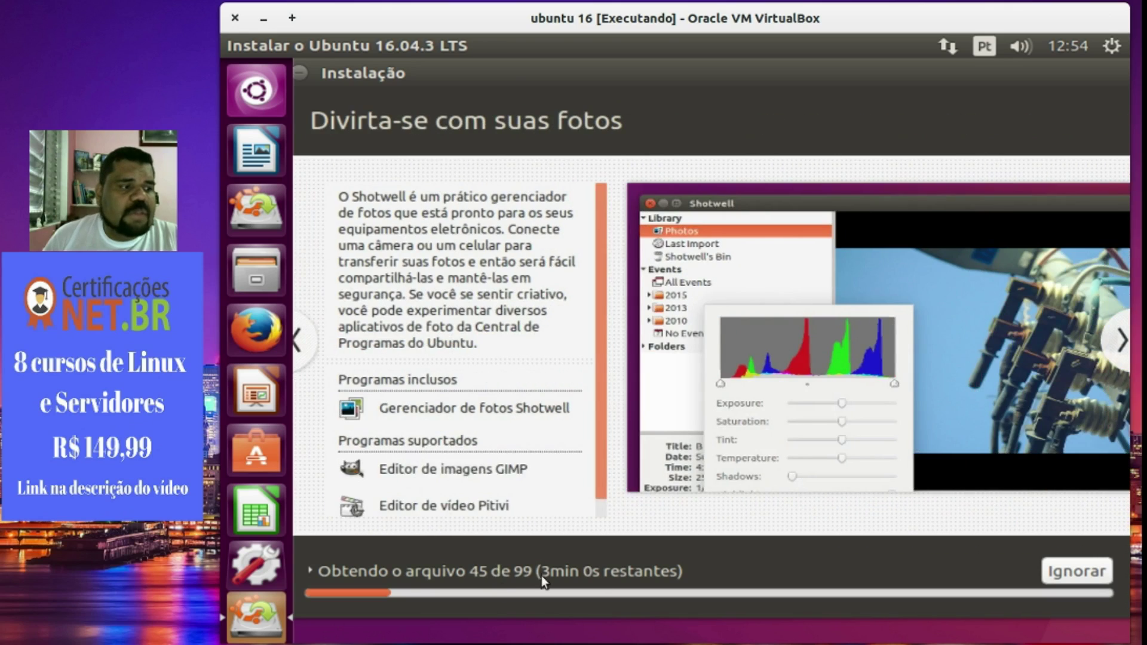
click(542, 573)
click(1088, 574)
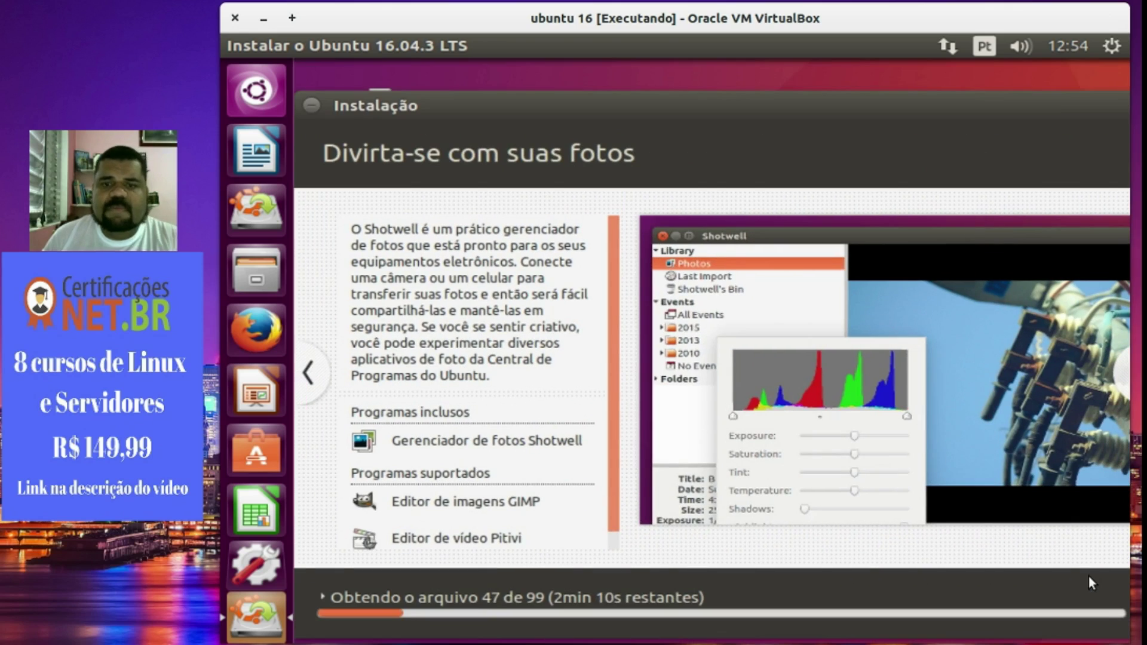
Show and hide the details log while the installation runs until 'Instalação concluída' appears.
click(596, 597)
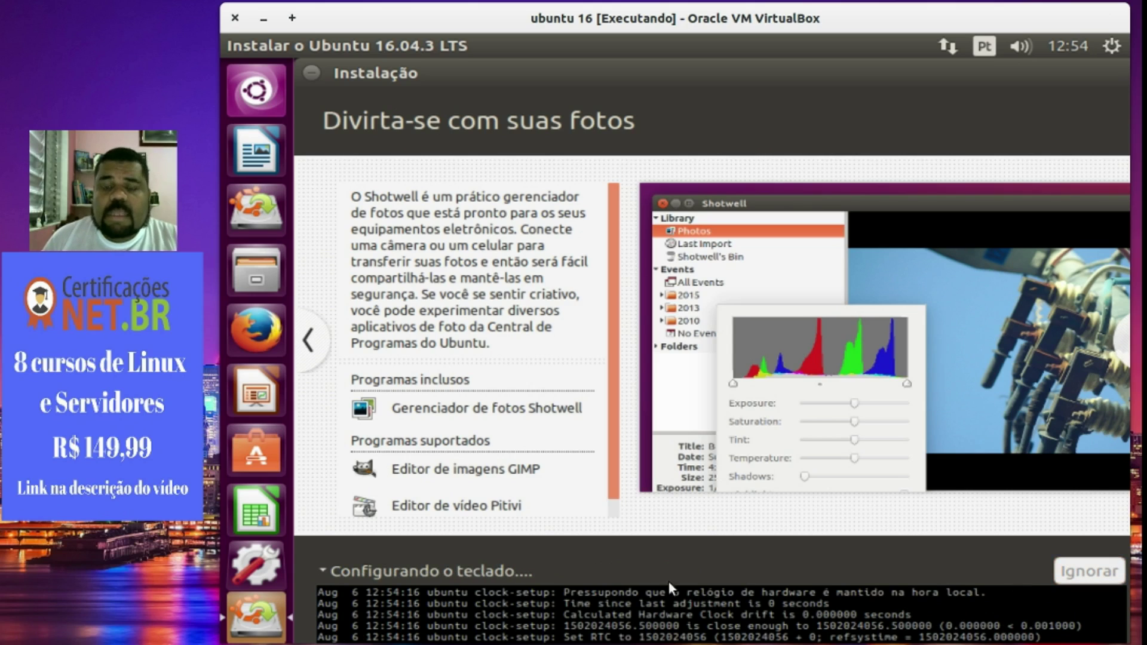
click(440, 578)
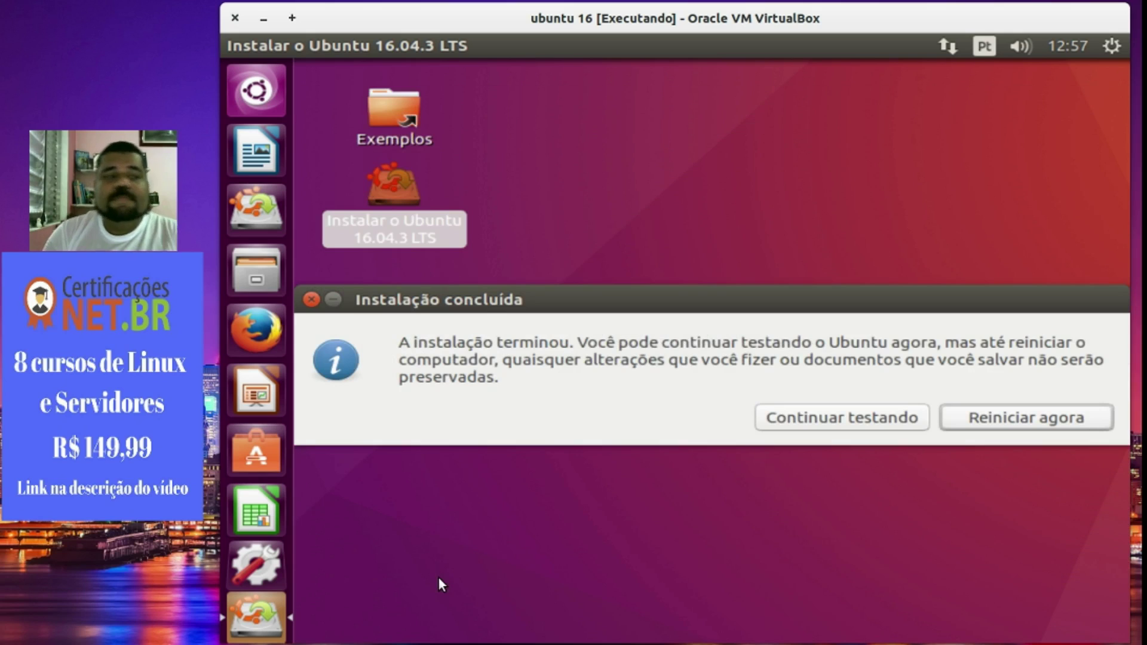
Choose Reiniciar agora and confirm the remove-installation-medium prompt to reboot the VM.
click(1026, 426)
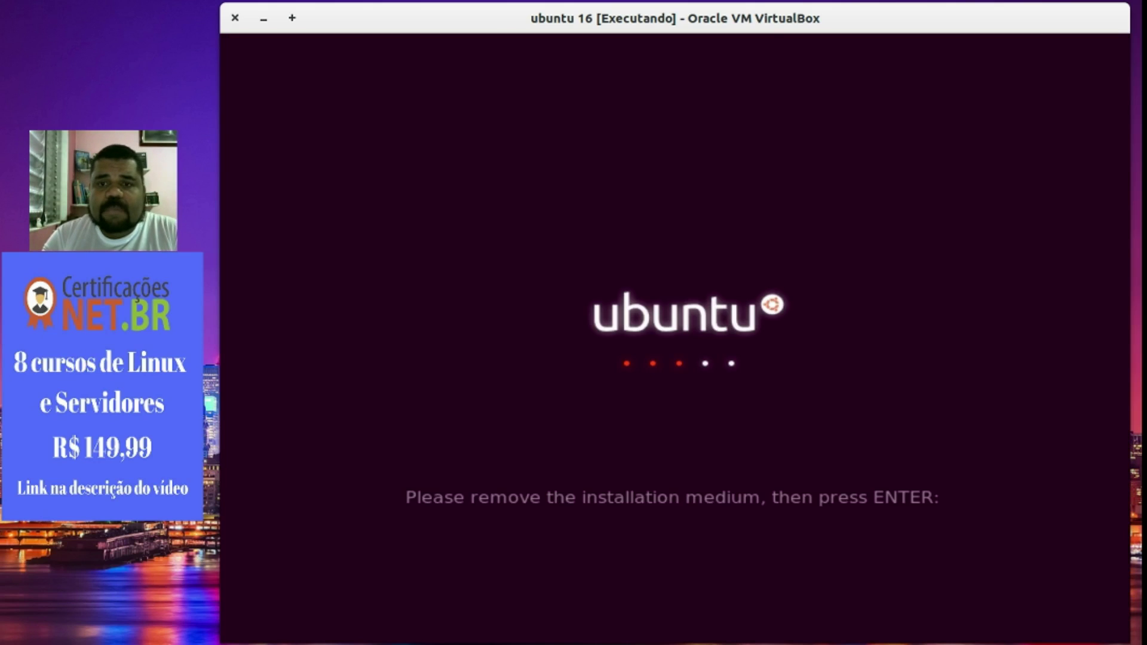
key(Return)
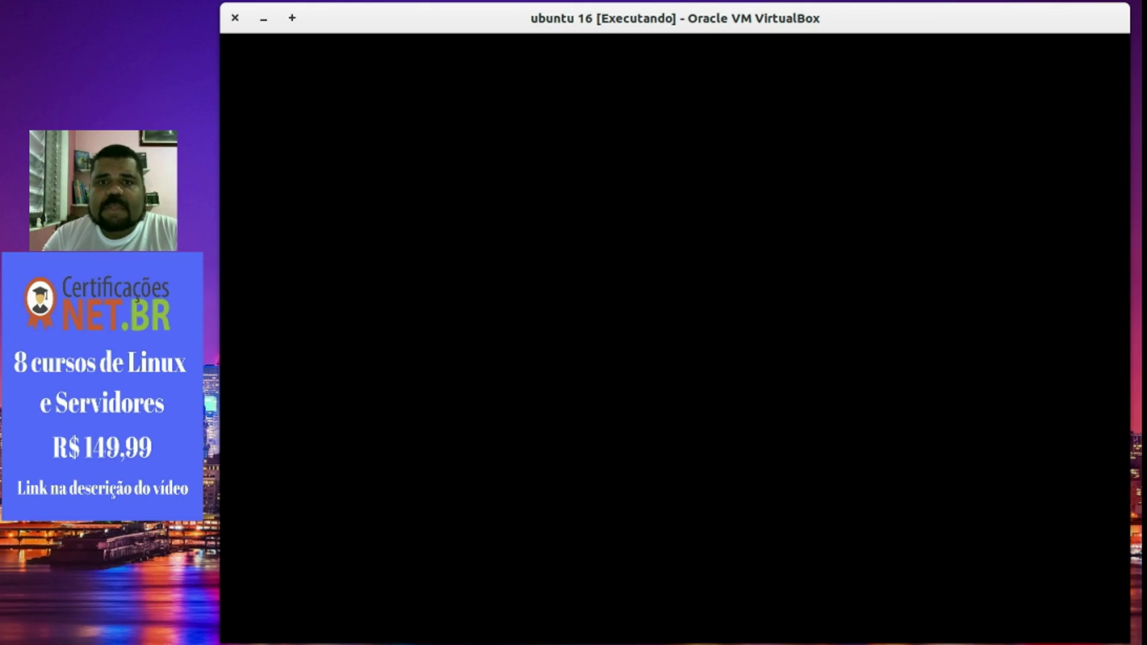
Browse the GRUB entries and boot 'Windows 7 (loader)'.
key(Down)
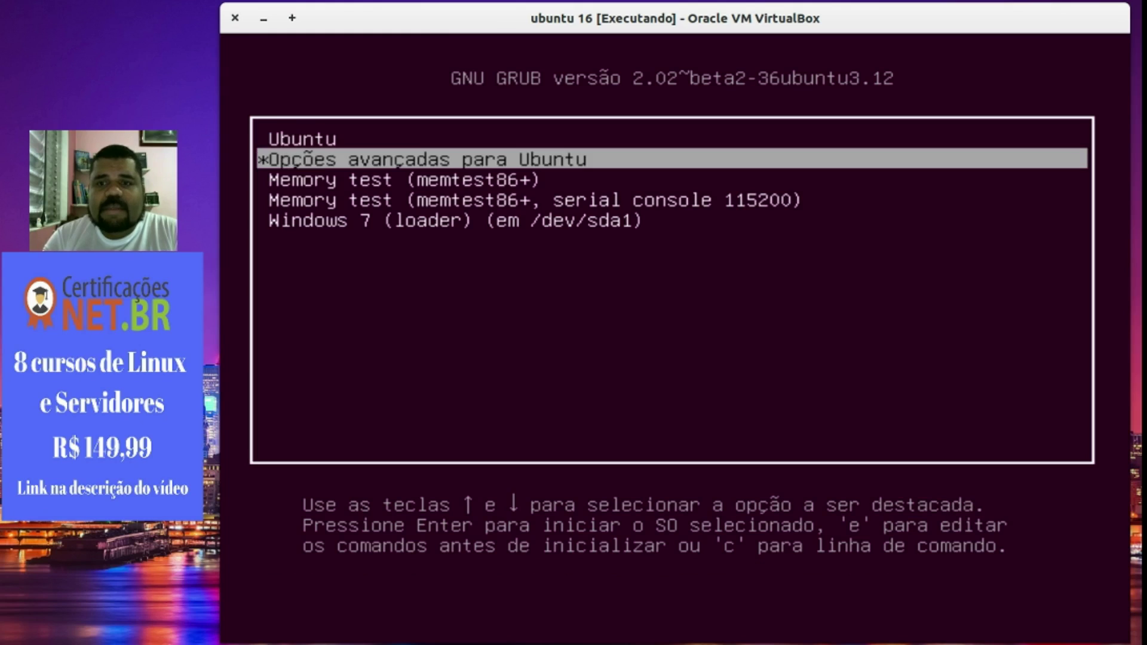
key(Down)
key(Down)
key(Down)
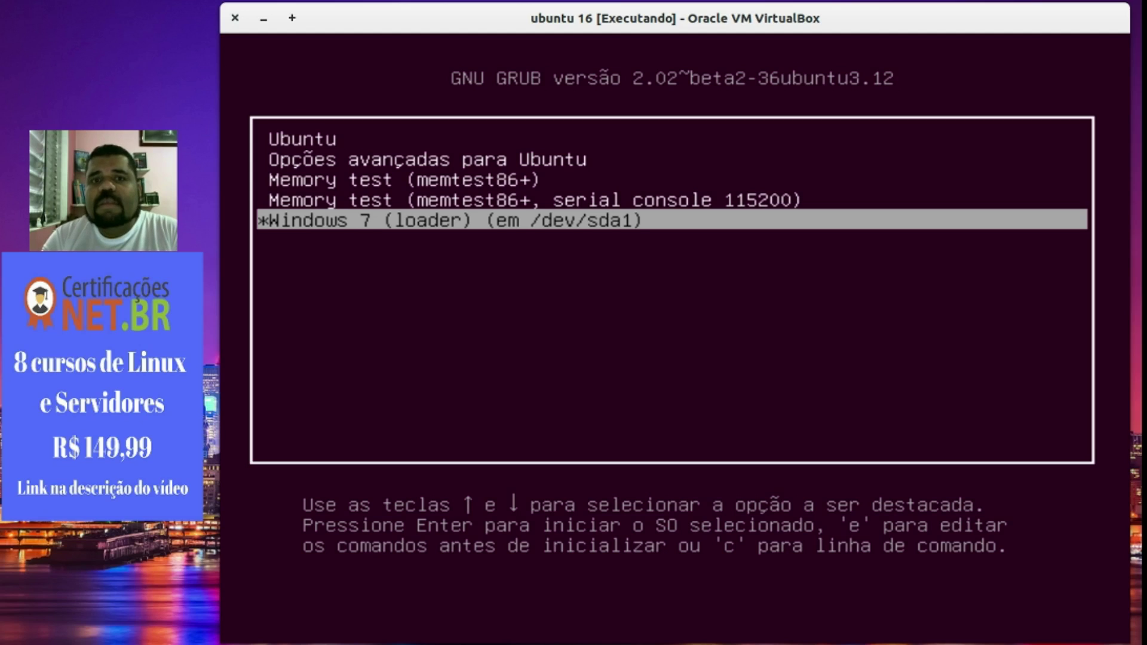
key(Up)
key(Up)
key(Up)
key(Up)
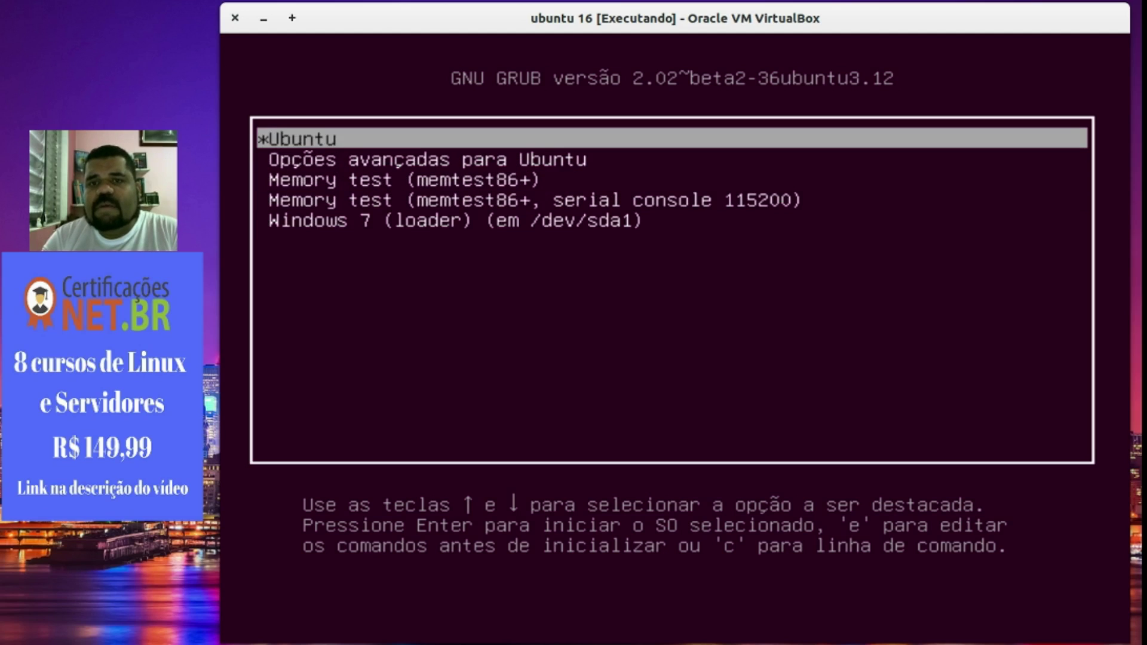
key(Down)
key(Down)
key(Down)
key(Down)
key(Return)
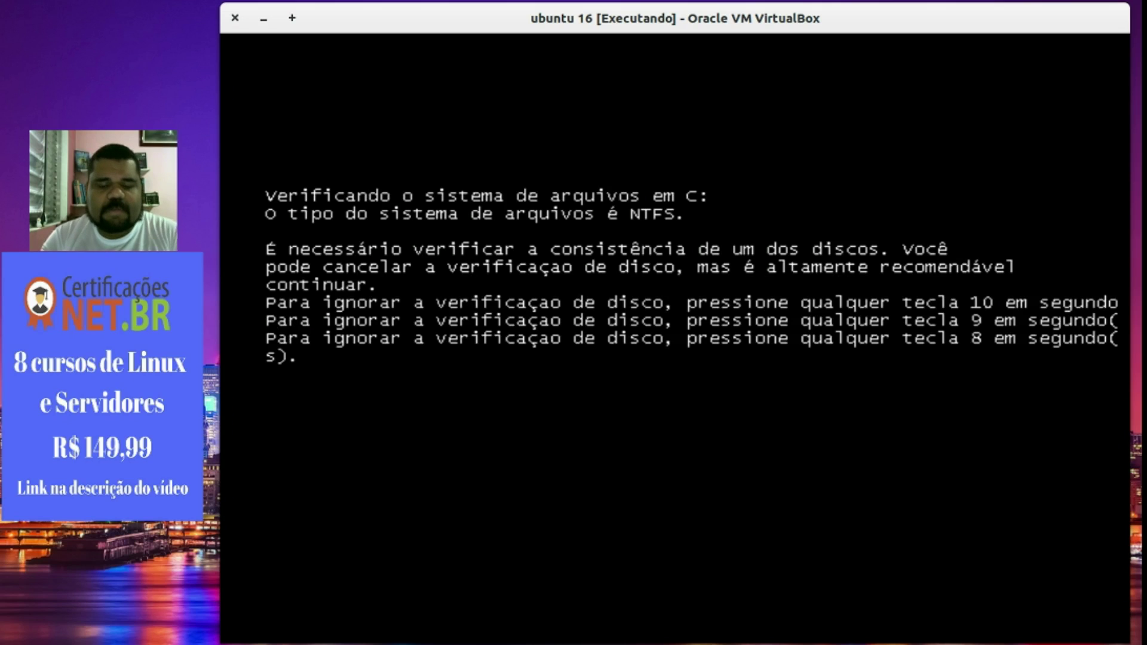
Skip the Windows disk check, then restart Windows 7 from the login screen's shutdown menu (Reiniciar).
key(Return)
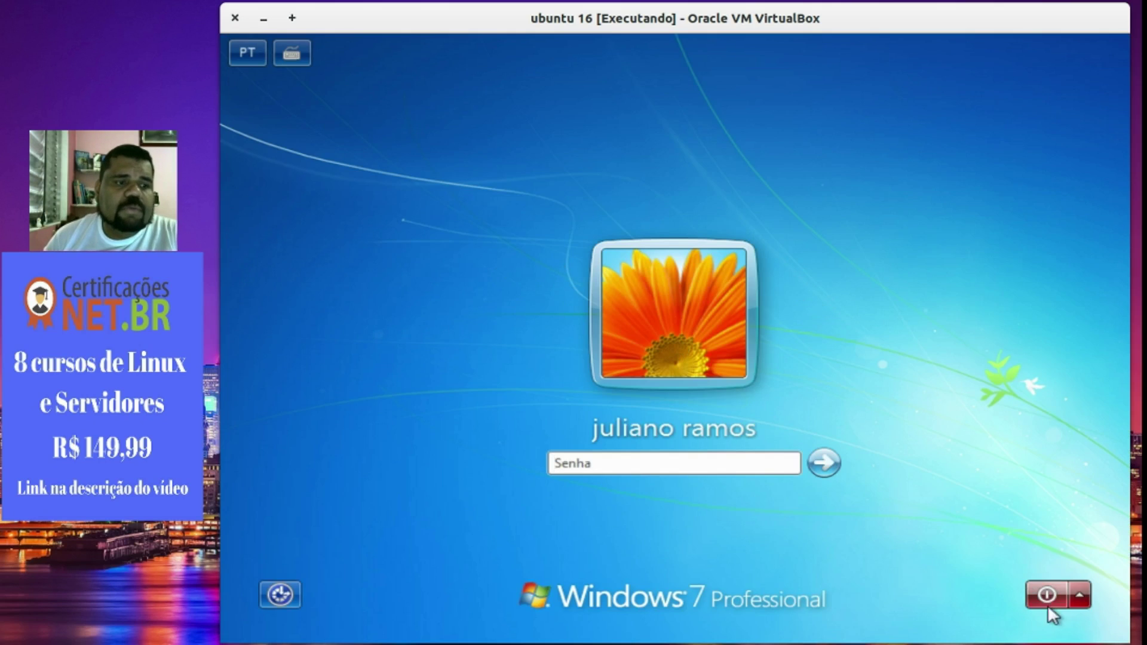
click(1079, 588)
click(1045, 594)
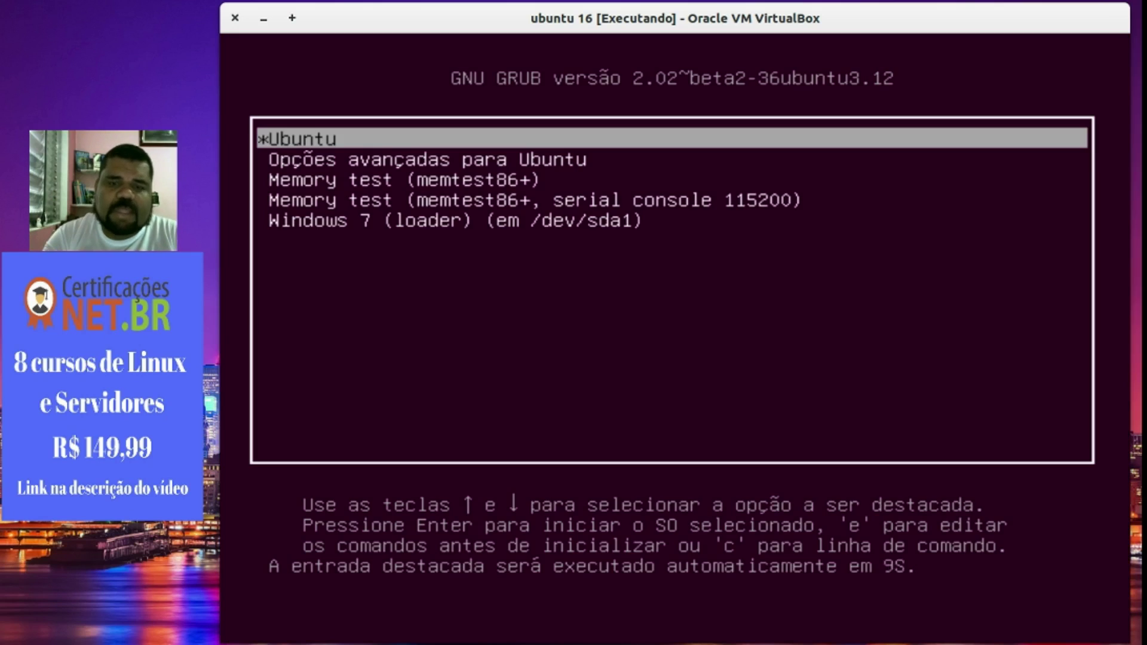
Boot the Ubuntu GRUB entry and log in with the account password at the Senha field.
key(Return)
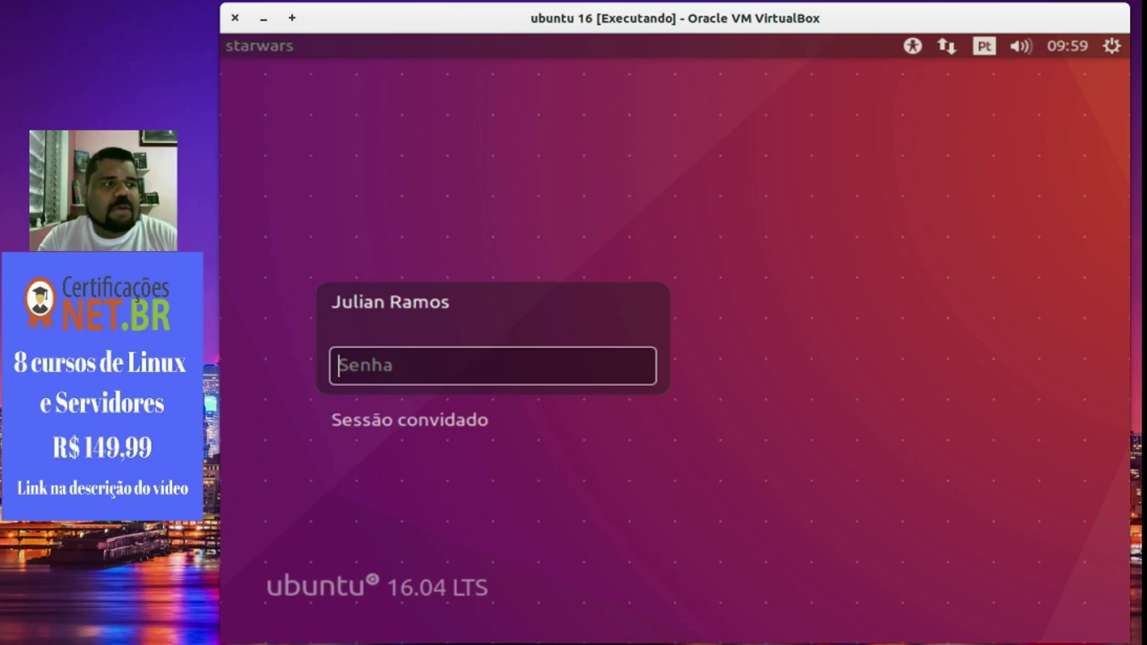
text(*******)
key(Return)
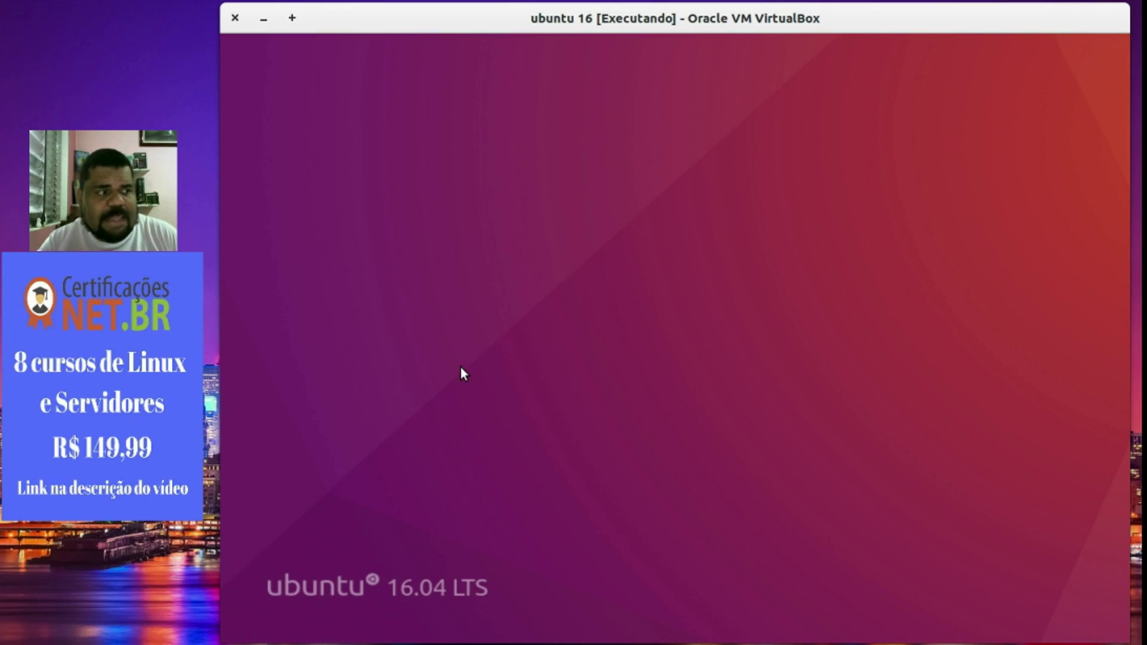